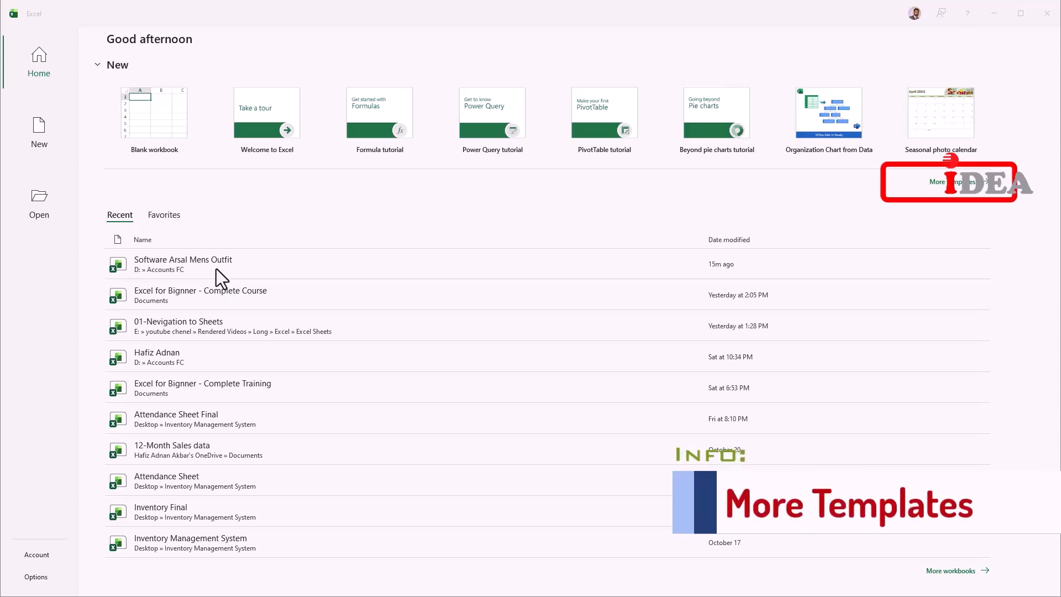
# Step: Browse the Business category of the online template gallery and create a new blank workbook
pyautogui.click(951, 187)
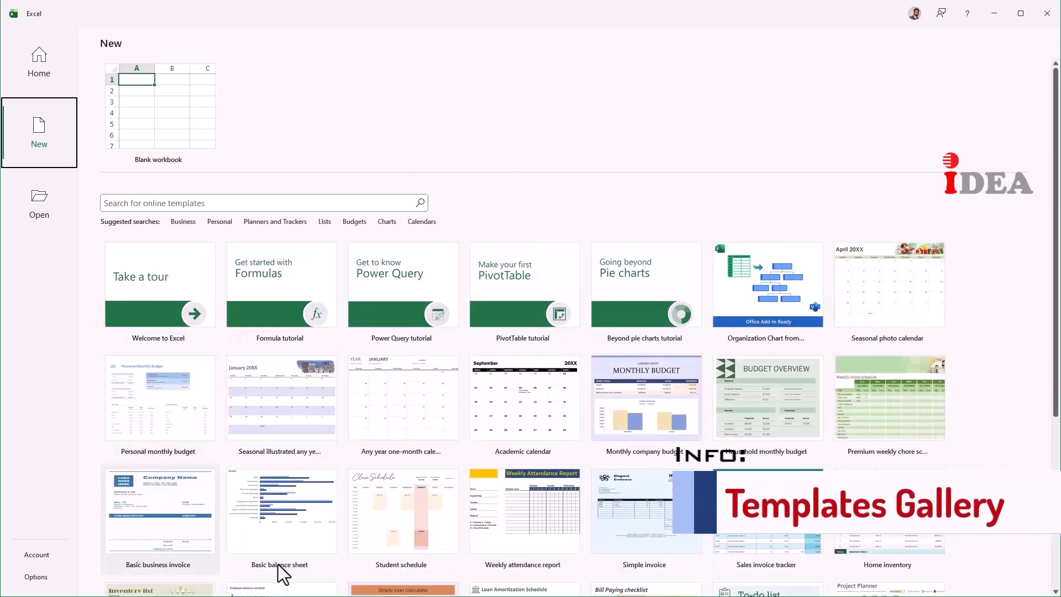
pyautogui.click(108, 203)
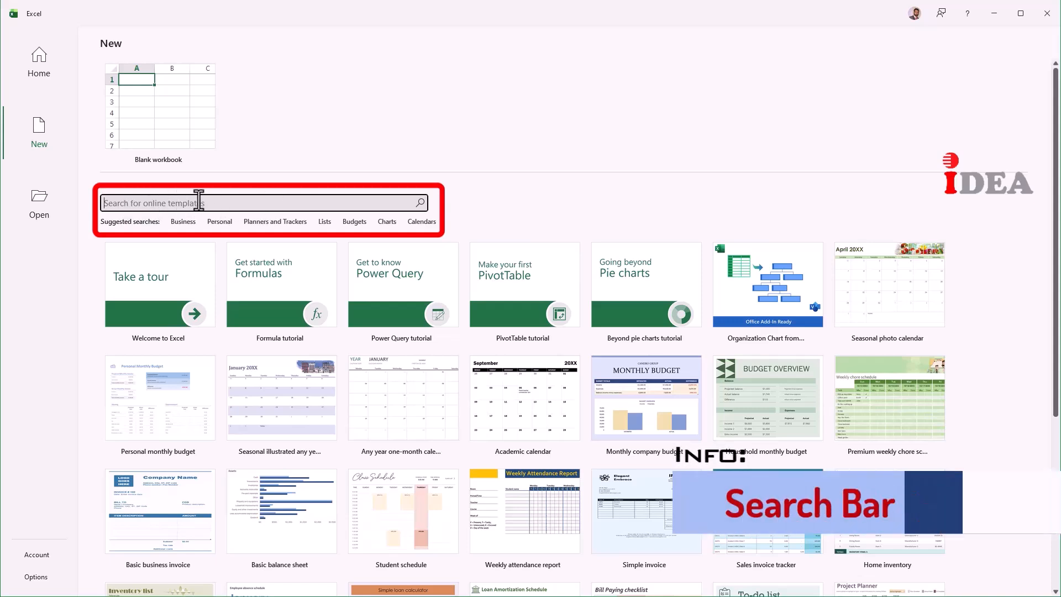
pyautogui.click(178, 223)
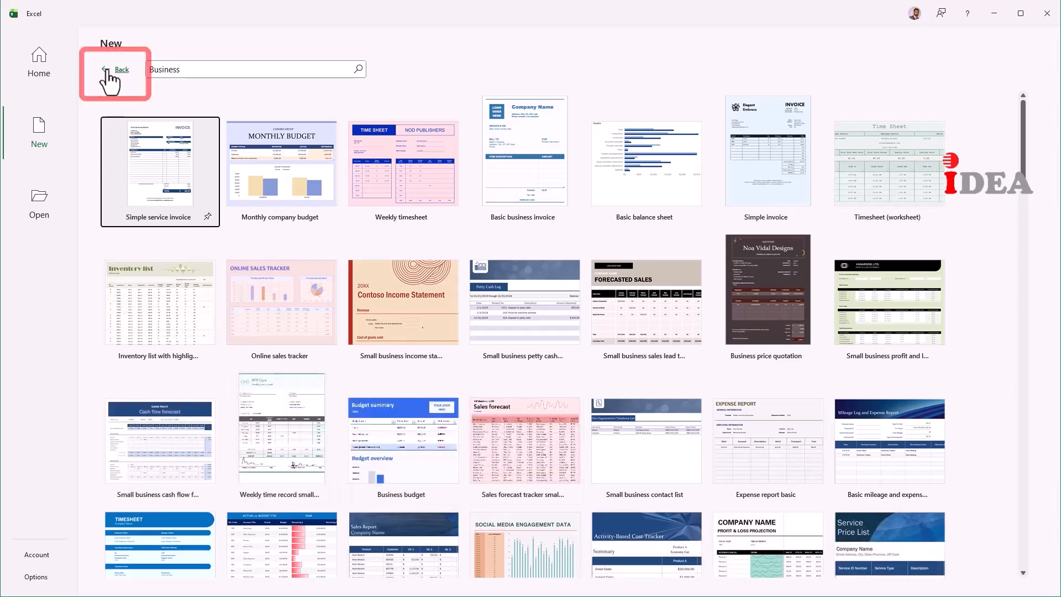
pyautogui.click(119, 70)
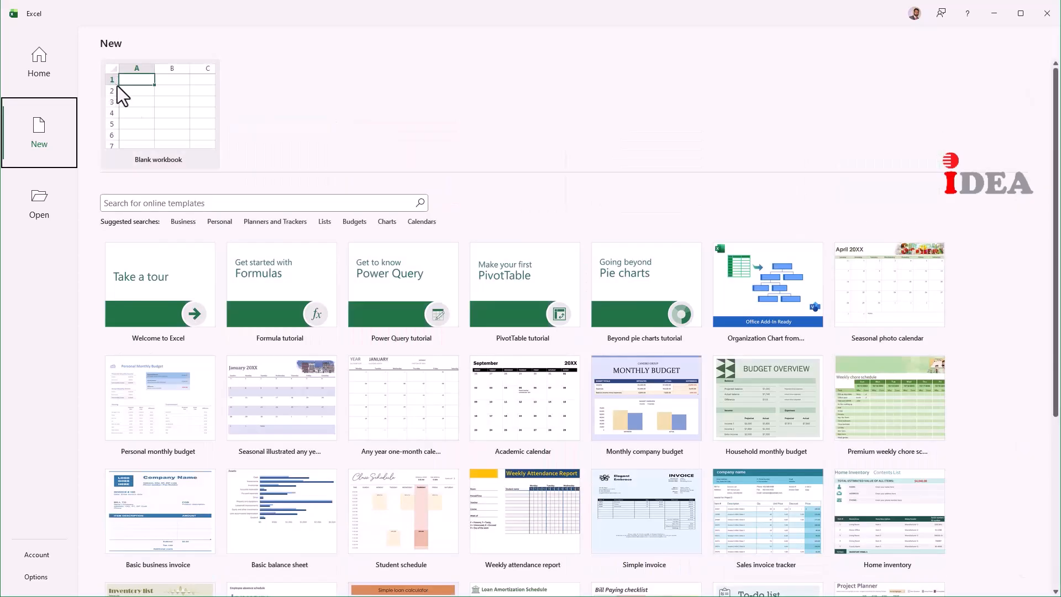
pyautogui.click(168, 141)
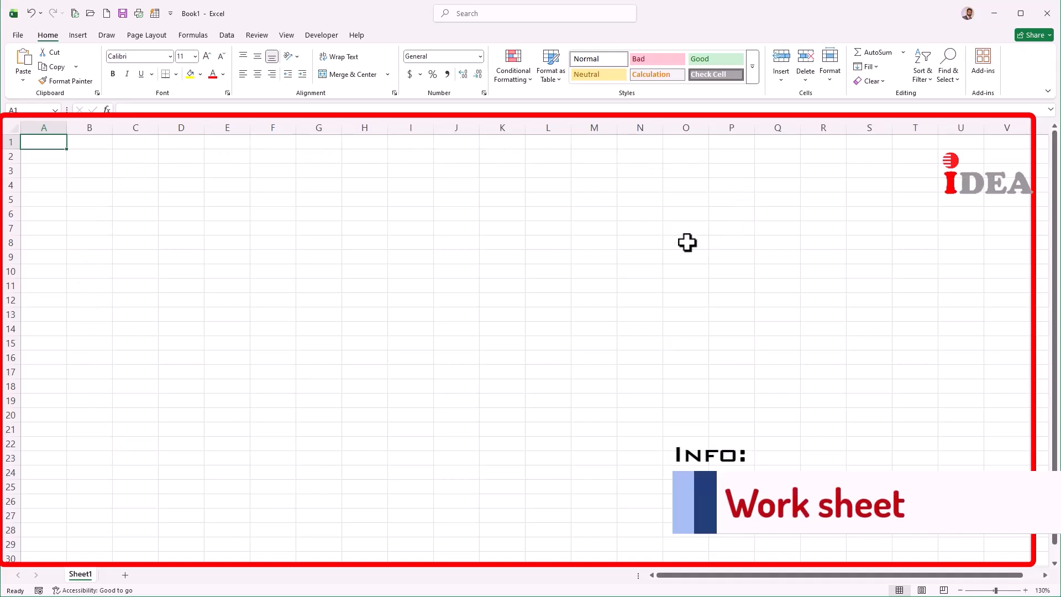
# Step: Select the entire columns G, E and C one after another on the blank worksheet
pyautogui.click(337, 123)
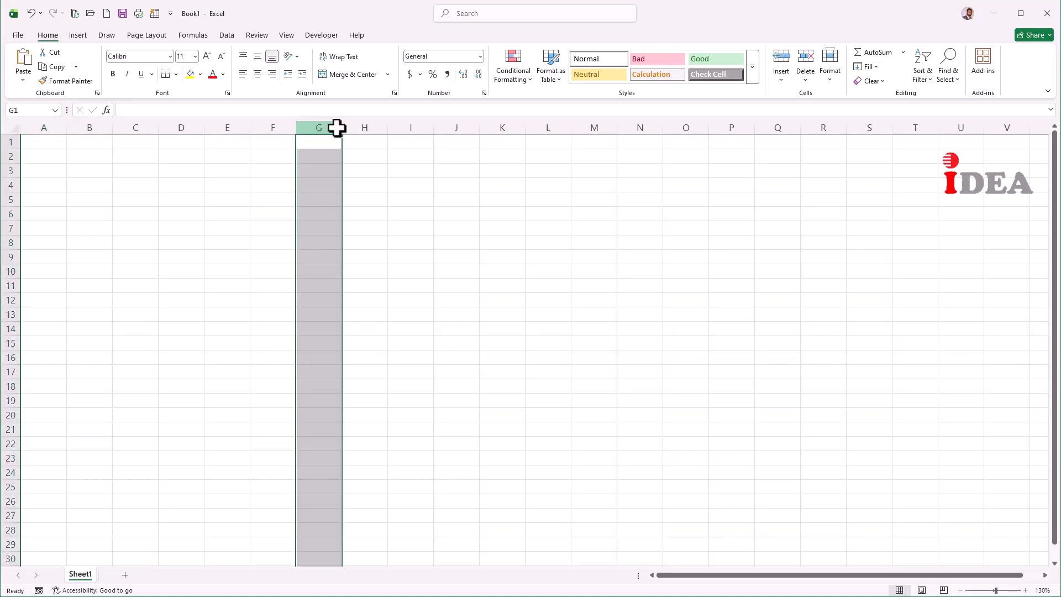
pyautogui.click(241, 122)
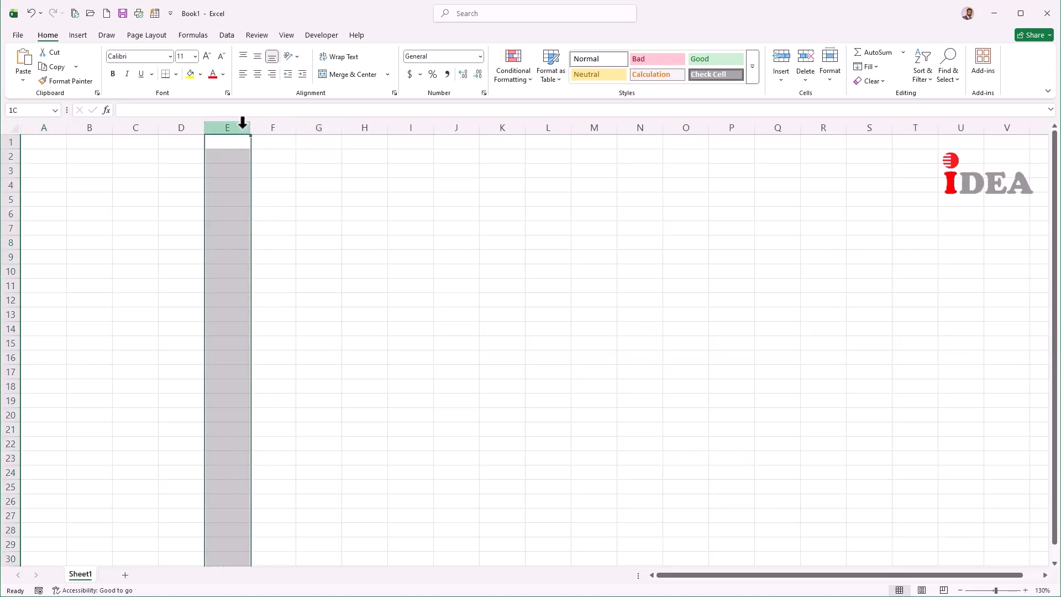
pyautogui.click(150, 124)
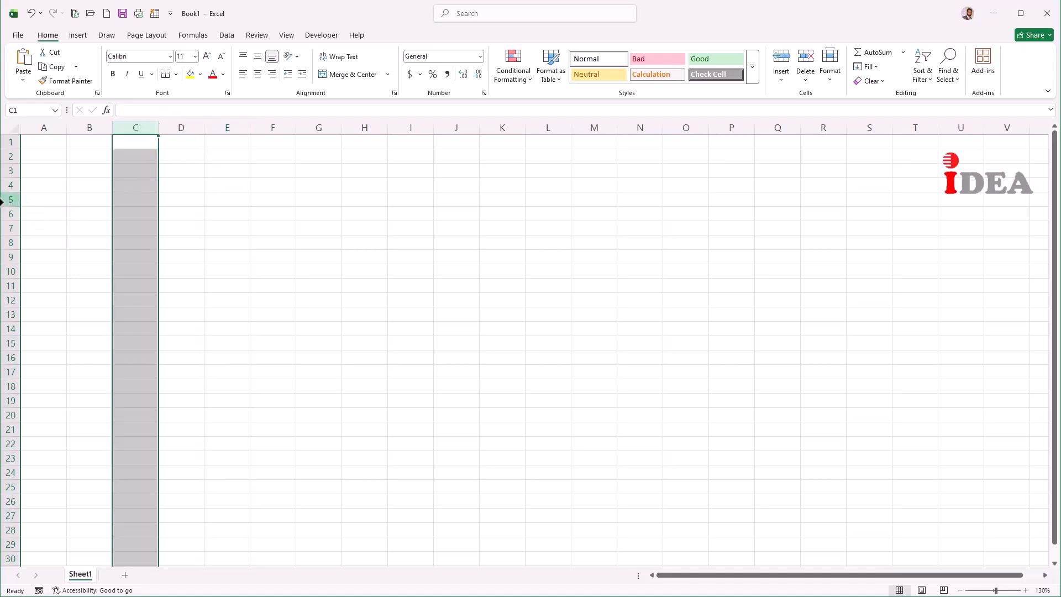
# Step: Select the entire rows 5, 7, 10 and 15 one after another
pyautogui.click(3, 200)
pyautogui.click(2, 228)
pyautogui.click(5, 270)
pyautogui.click(9, 343)
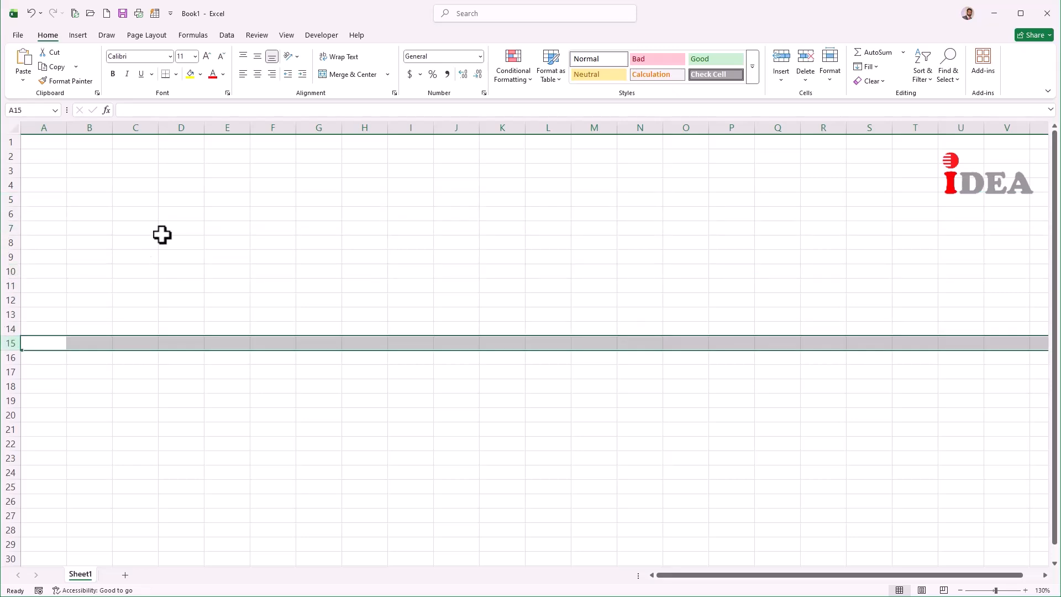
# Step: Select column F, row 9 and the cell where they cross, F9, followed by cells H9 and C16
pyautogui.click(272, 242)
pyautogui.click(260, 126)
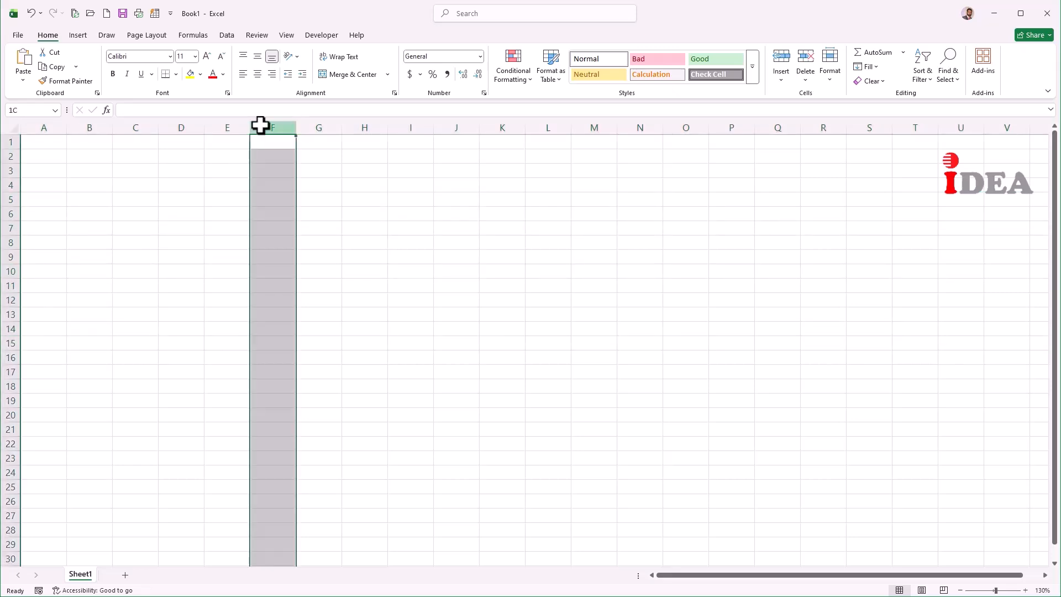
pyautogui.click(7, 257)
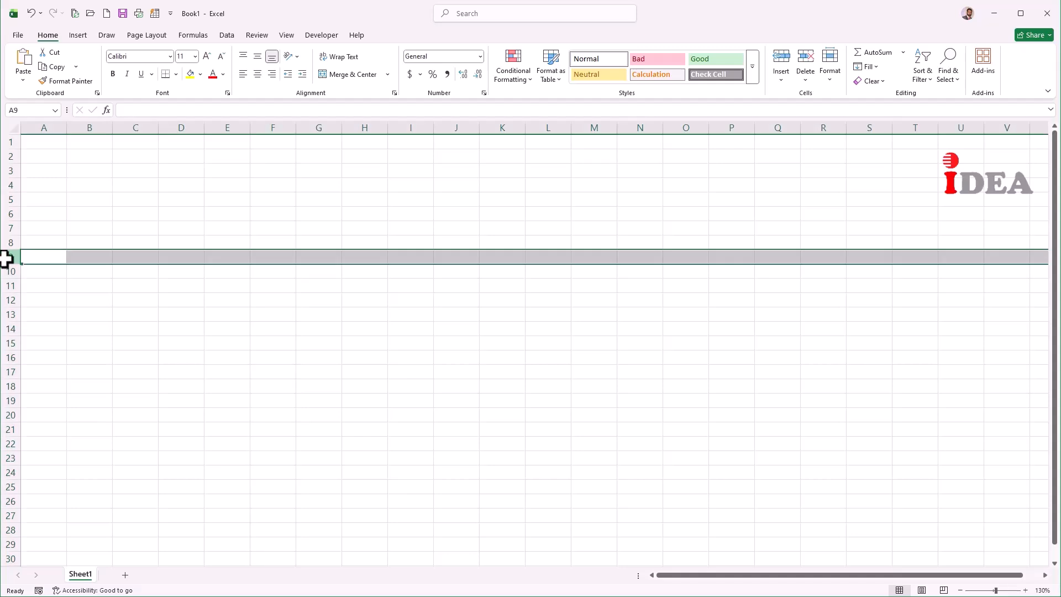
pyautogui.click(263, 260)
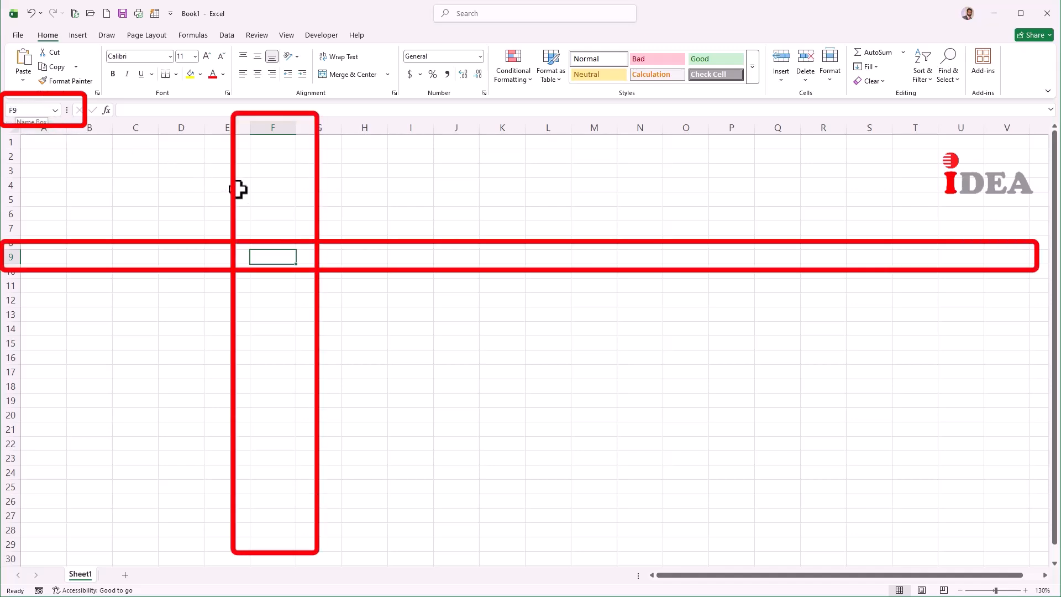
pyautogui.click(366, 258)
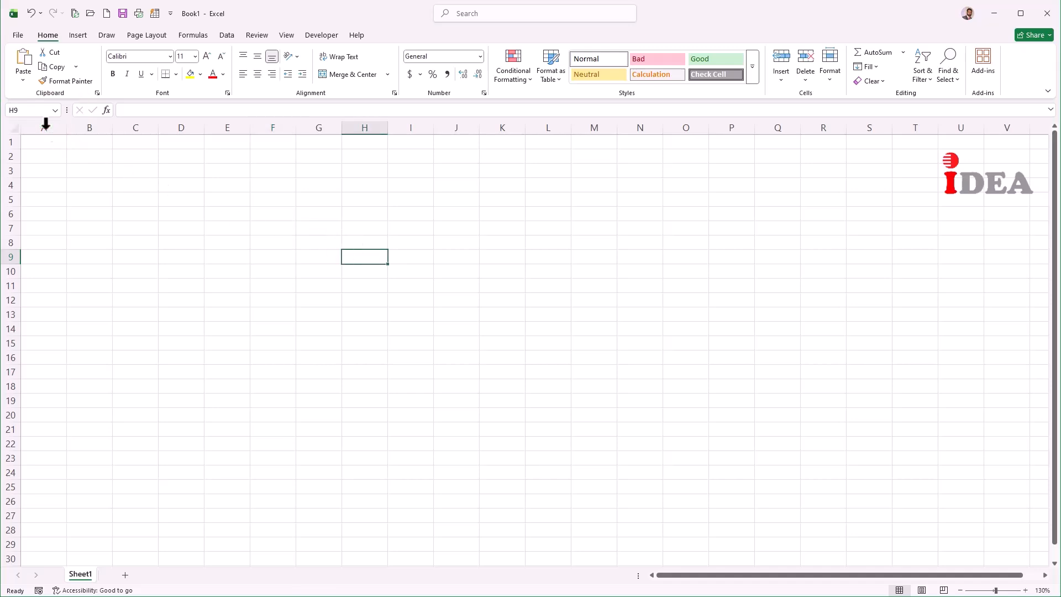
pyautogui.click(135, 359)
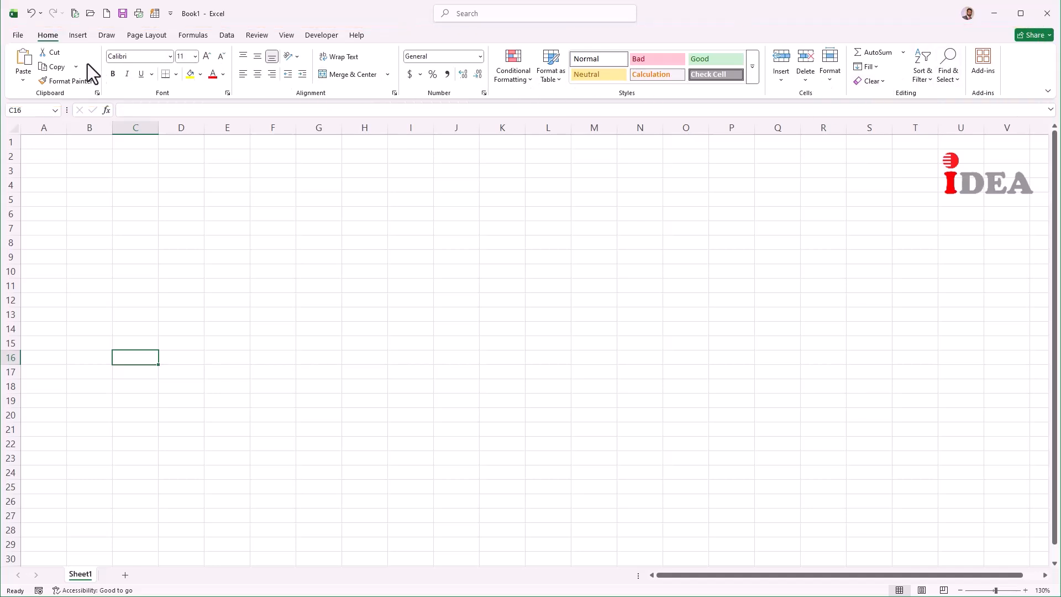
# Step: Look through the Insert, Draw, Page Layout and Formulas command sets and return to the Home commands
pyautogui.click(78, 35)
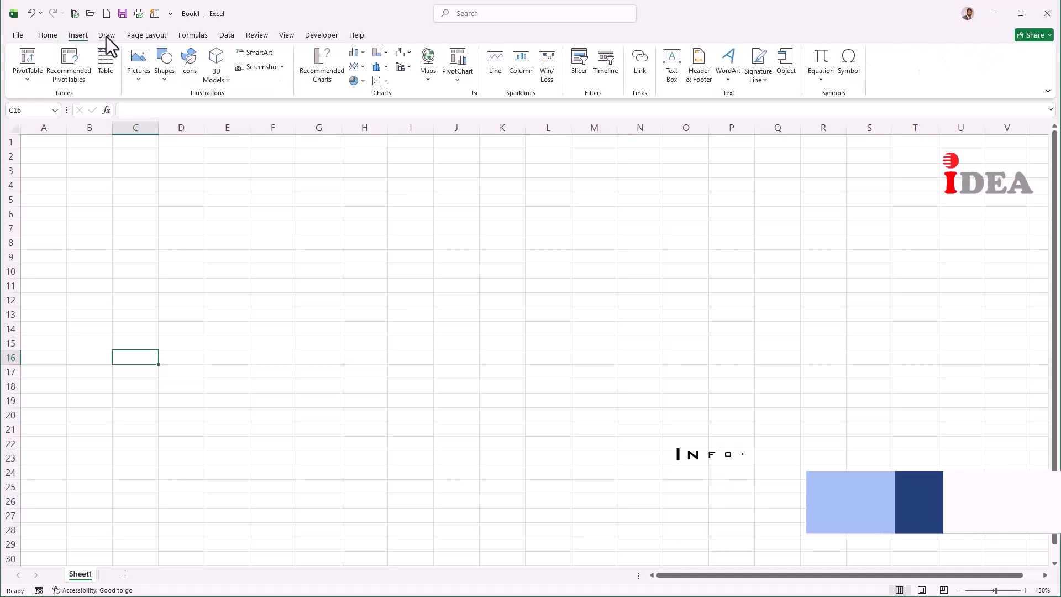
pyautogui.click(106, 36)
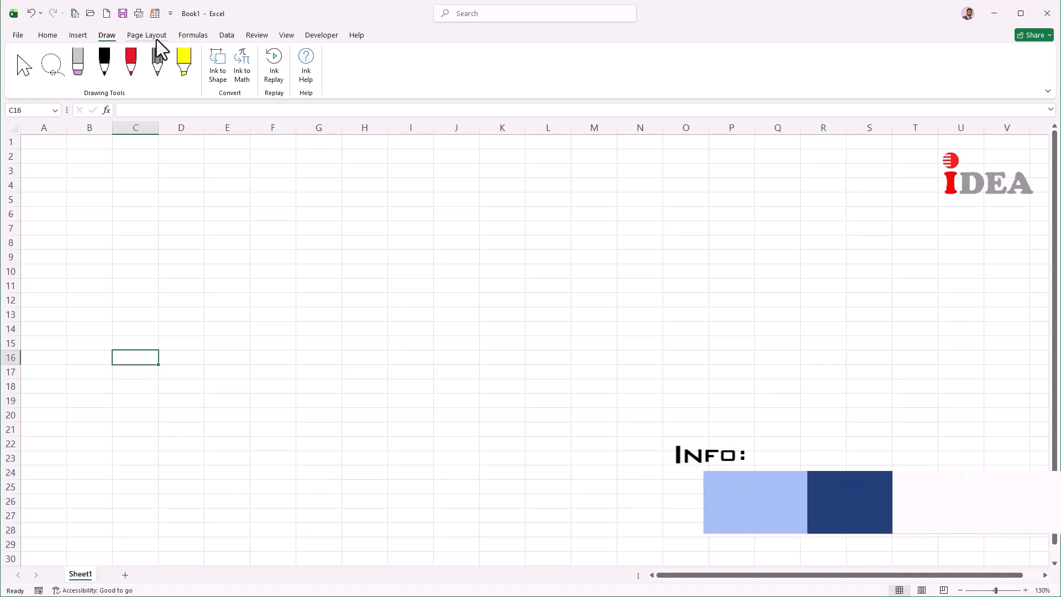
pyautogui.click(157, 39)
pyautogui.click(194, 41)
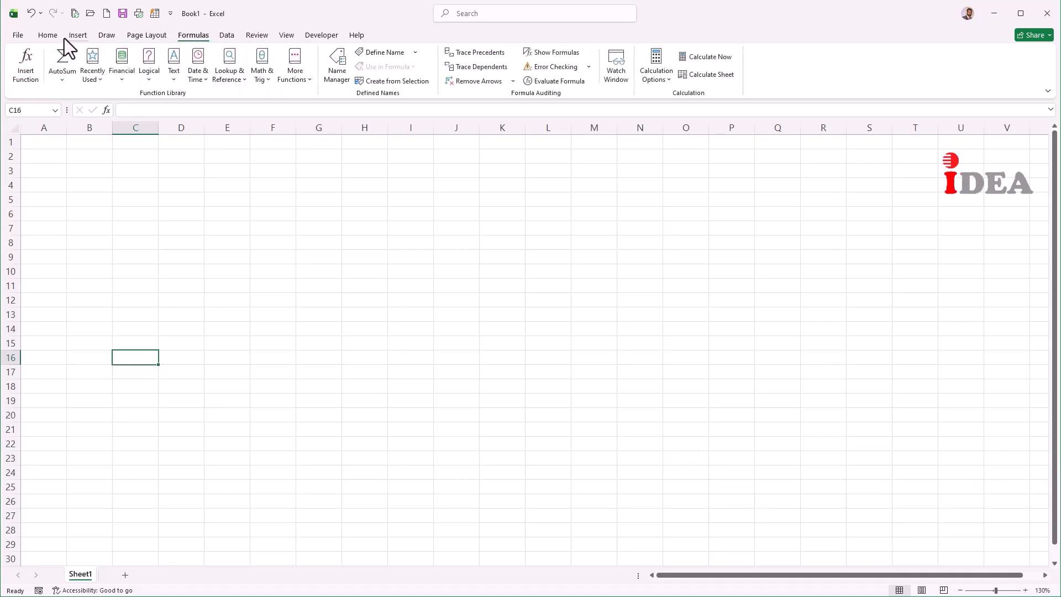
pyautogui.click(44, 38)
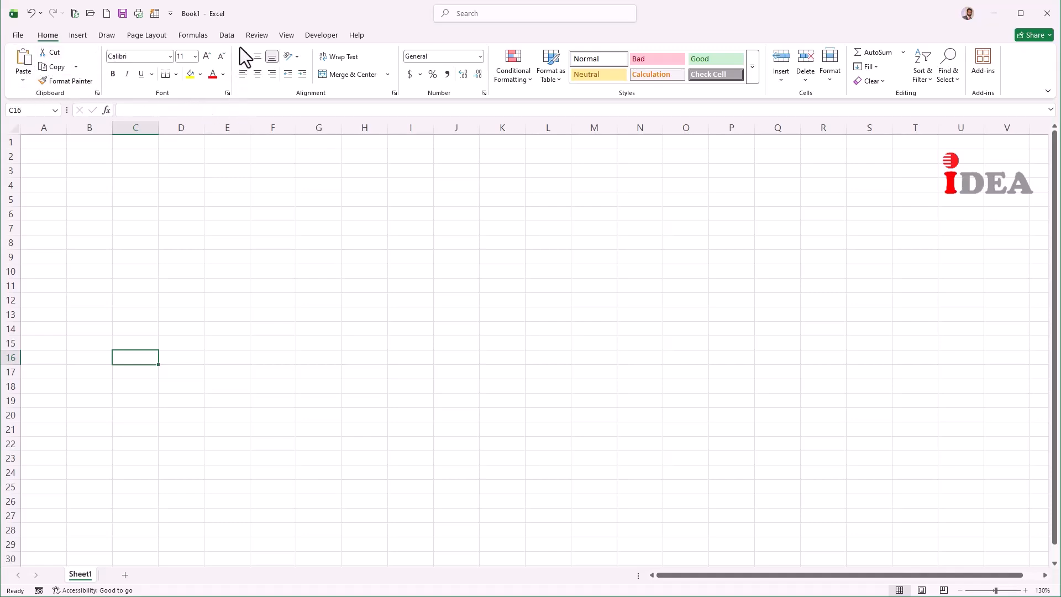
# Step: View the alignment settings and the font settings for the selected cell in Format Cells, closing each without changes
pyautogui.click(394, 93)
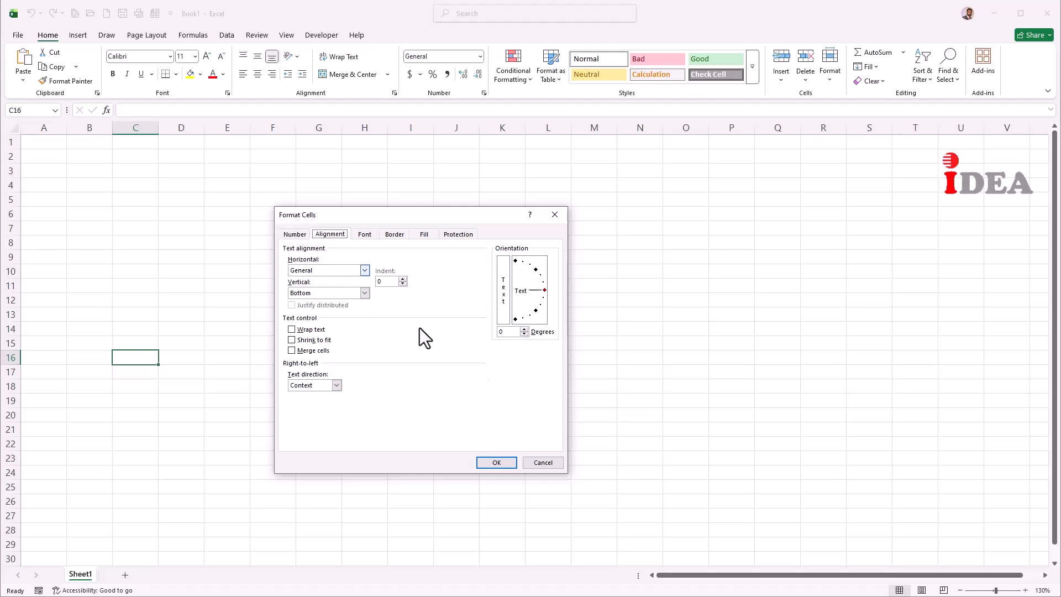
pyautogui.click(540, 464)
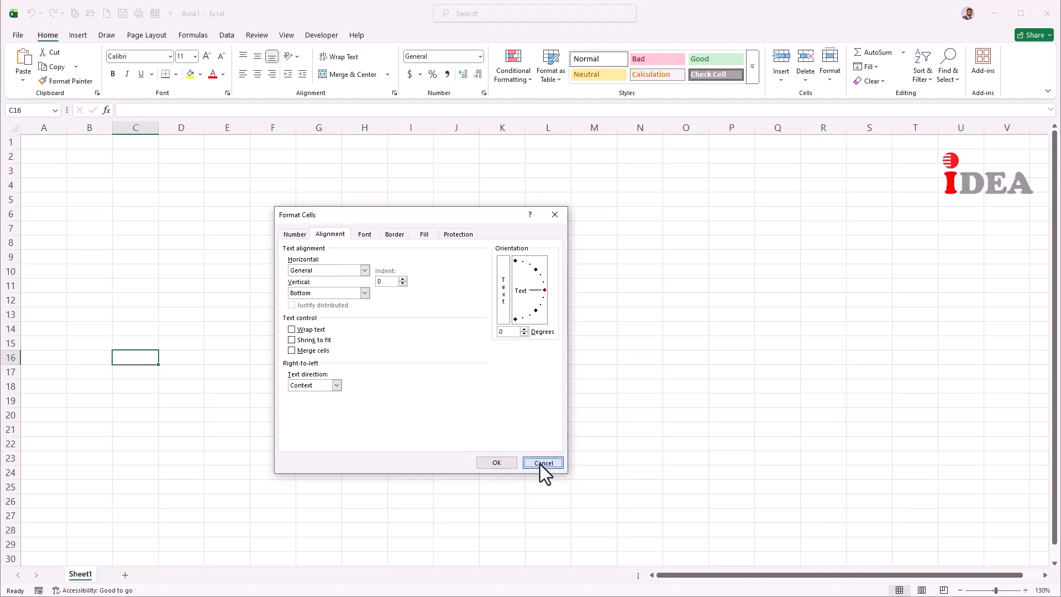
pyautogui.click(227, 93)
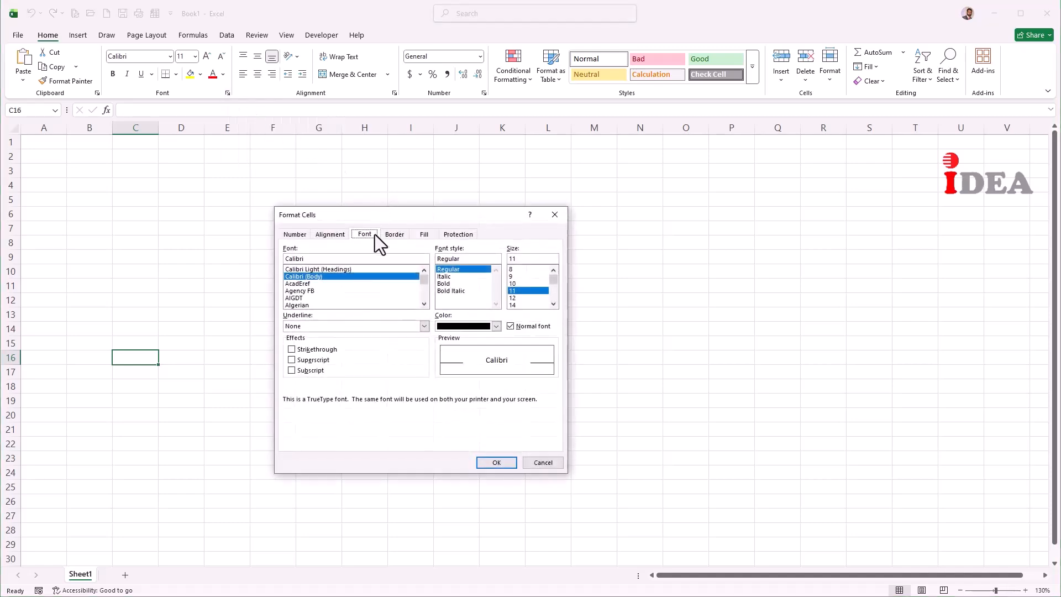
pyautogui.click(536, 466)
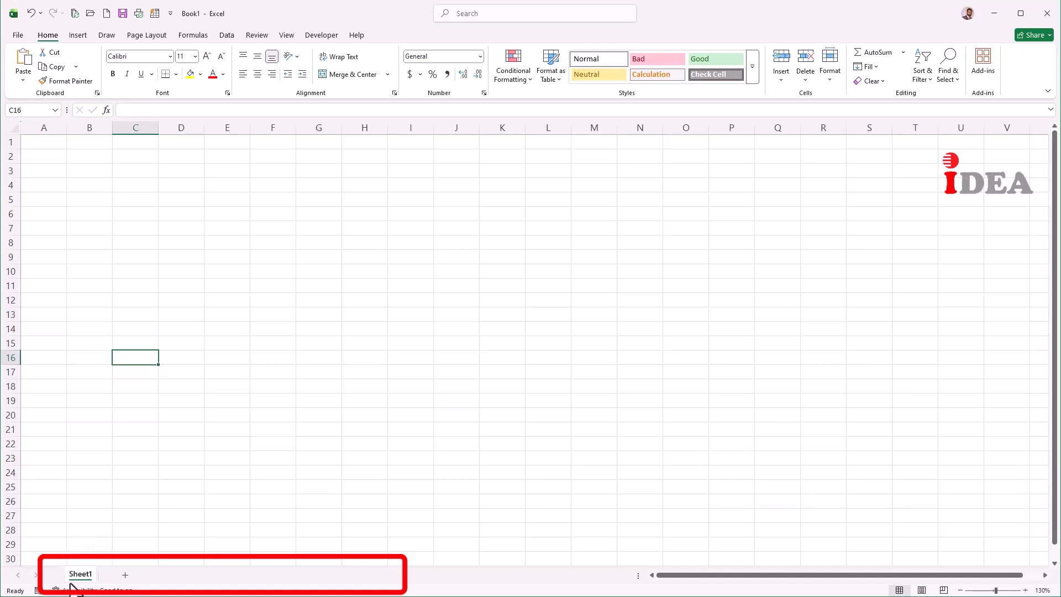
# Step: Add two new worksheets to the workbook after Sheet1
pyautogui.click(125, 575)
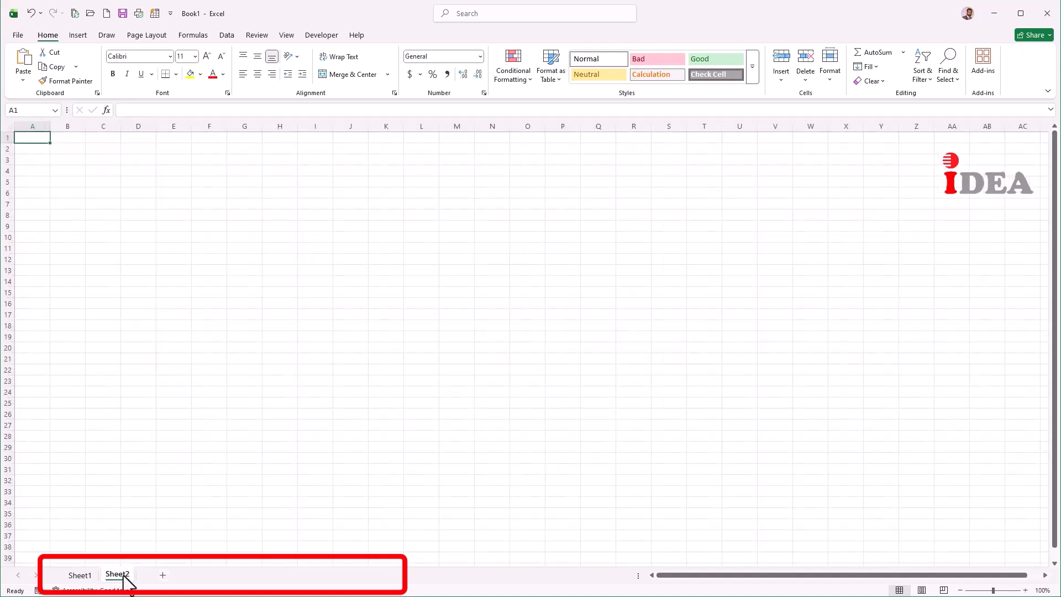
pyautogui.click(164, 576)
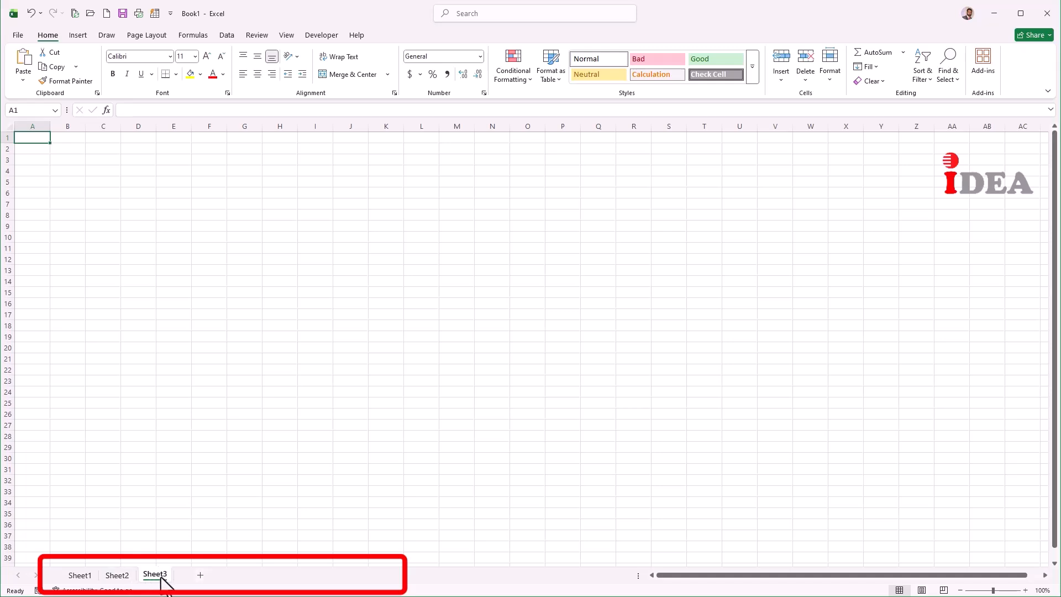
# Step: Switch back and forth between Sheet1, Sheet2 and Sheet3, ending on Sheet1
pyautogui.click(118, 576)
pyautogui.click(77, 578)
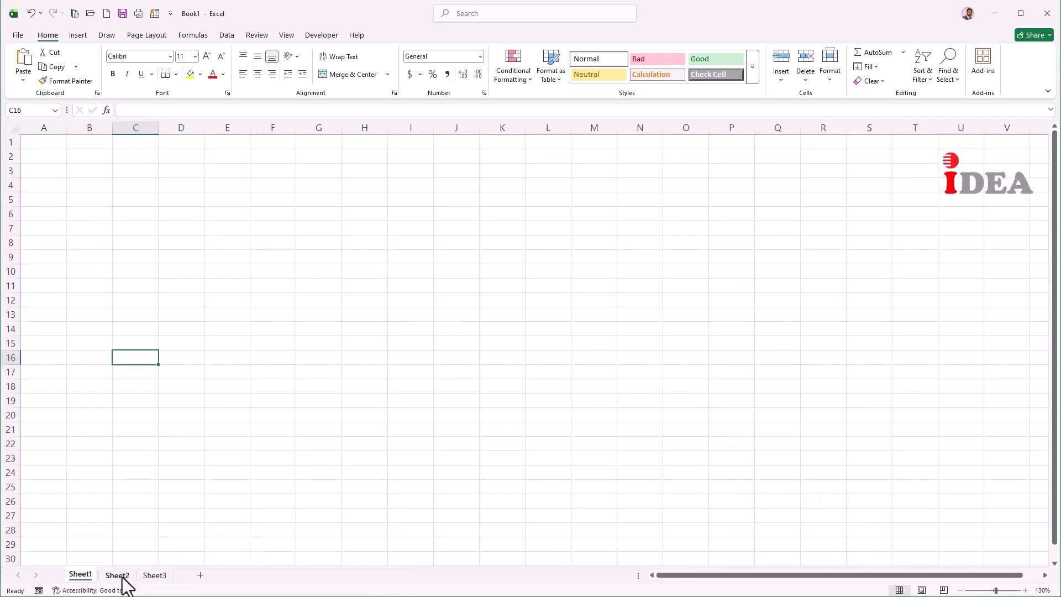
pyautogui.click(118, 578)
pyautogui.click(158, 577)
pyautogui.click(111, 577)
pyautogui.click(80, 577)
# Step: Zoom Sheet1 in to 148% and back out to 130%
pyautogui.moveTo(996, 591)
pyautogui.mouseDown()
pyautogui.moveTo(1006, 592)
pyautogui.moveTo(972, 591)
pyautogui.moveTo(997, 592)
pyautogui.mouseUp()
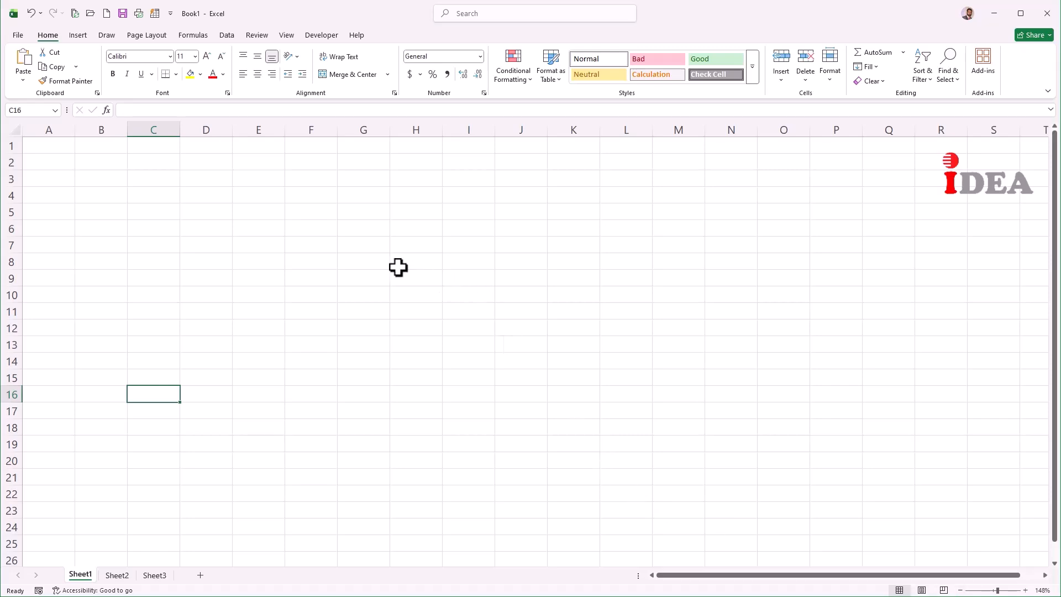
pyautogui.keyDown('ctrl'); pyautogui.scroll(-1, 398, 267); pyautogui.keyUp('ctrl')
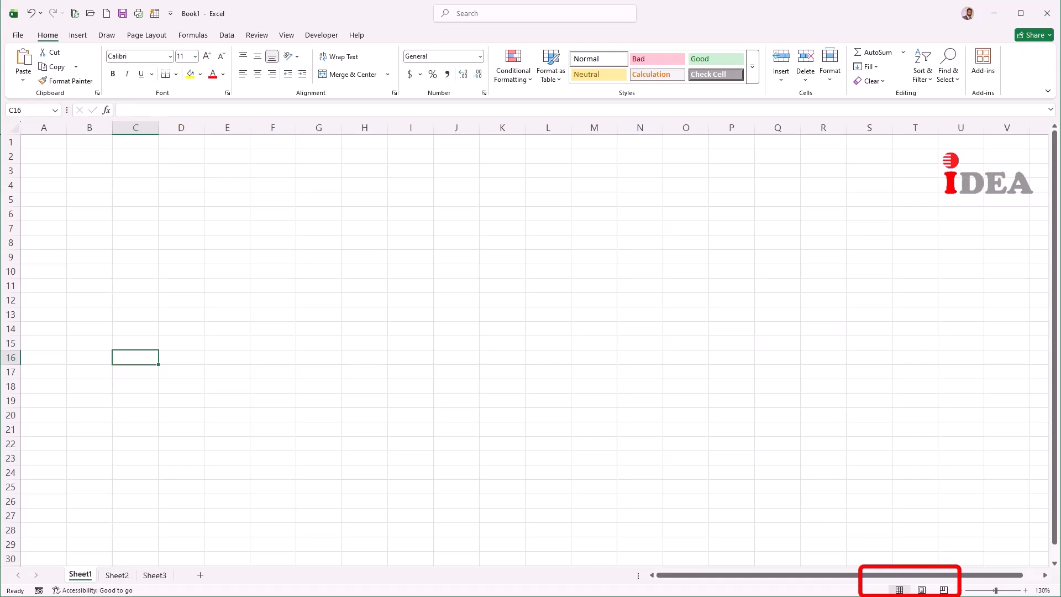
# Step: Display Sheet1 in Page Layout view, Page Break Preview and Normal view, going through the three views twice
pyautogui.click(921, 590)
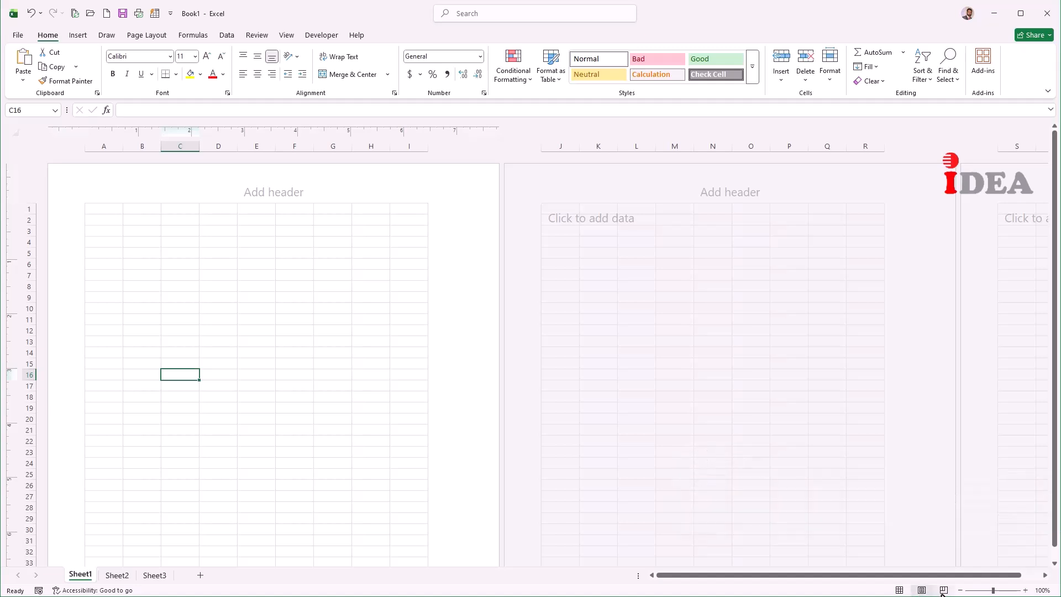
pyautogui.click(943, 590)
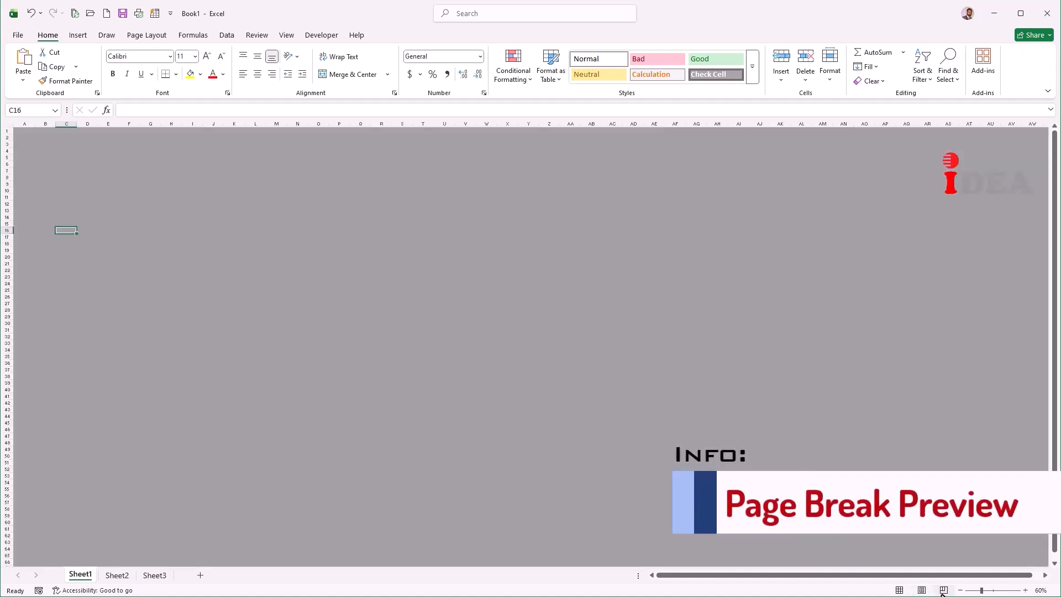
pyautogui.click(898, 590)
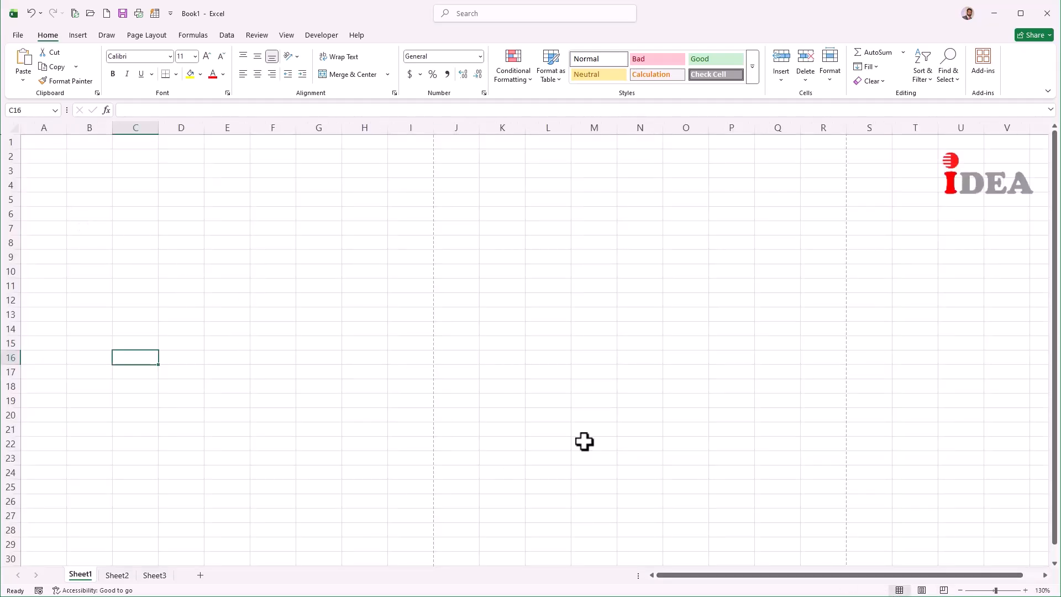
pyautogui.click(921, 590)
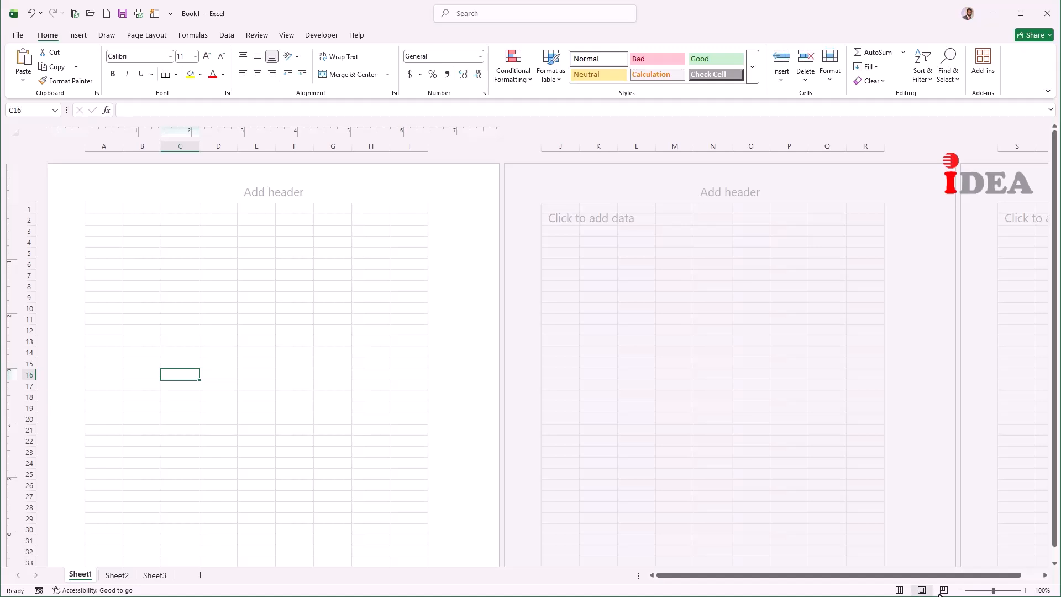
pyautogui.click(942, 590)
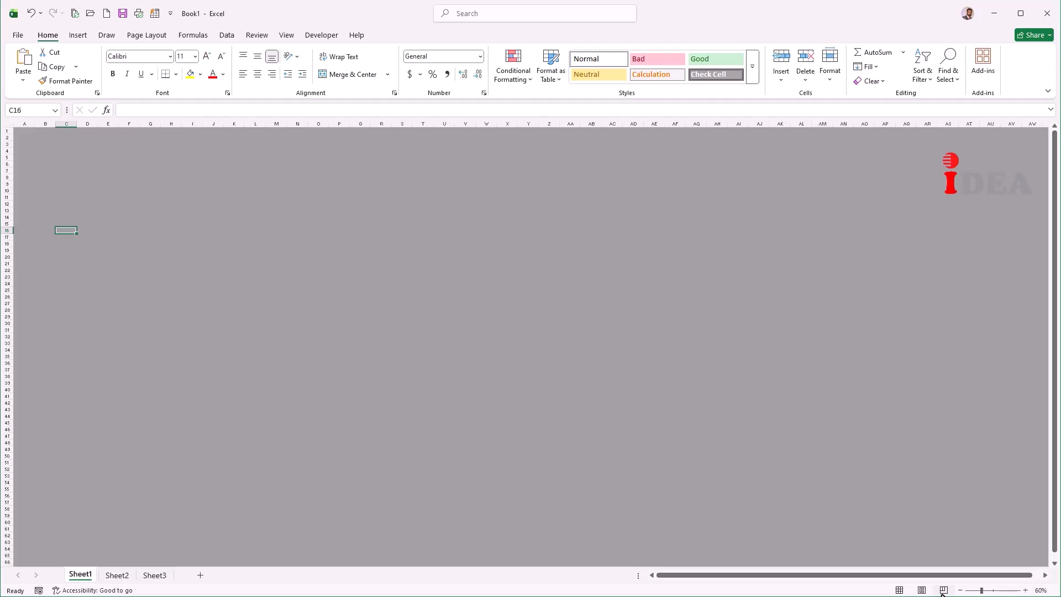
pyautogui.click(899, 590)
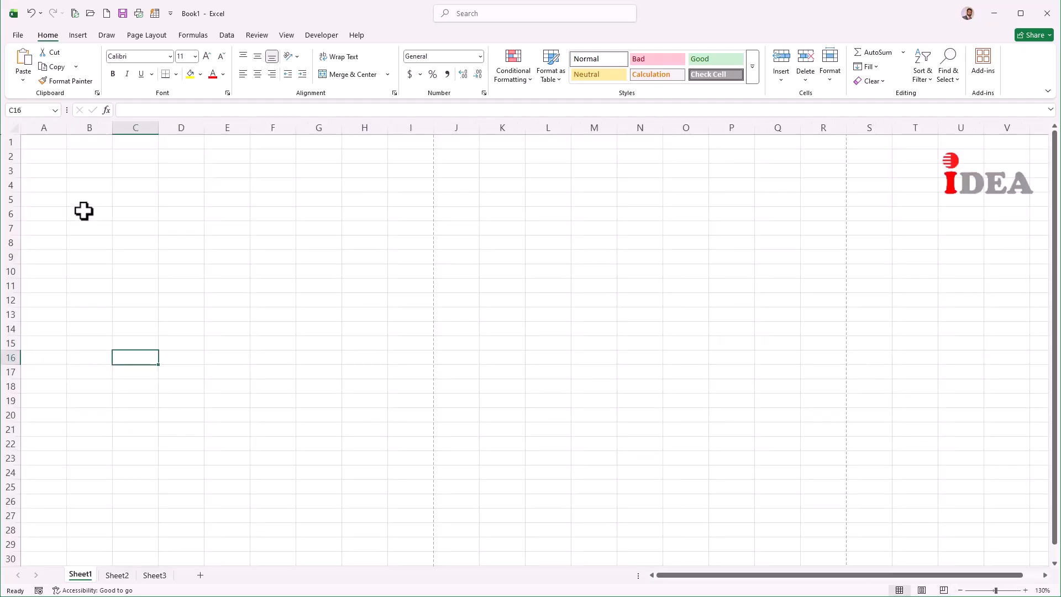
# Step: Select cell B6 and scroll Sheet1 vertically and horizontally, returning to the top of the sheet
pyautogui.click(84, 211)
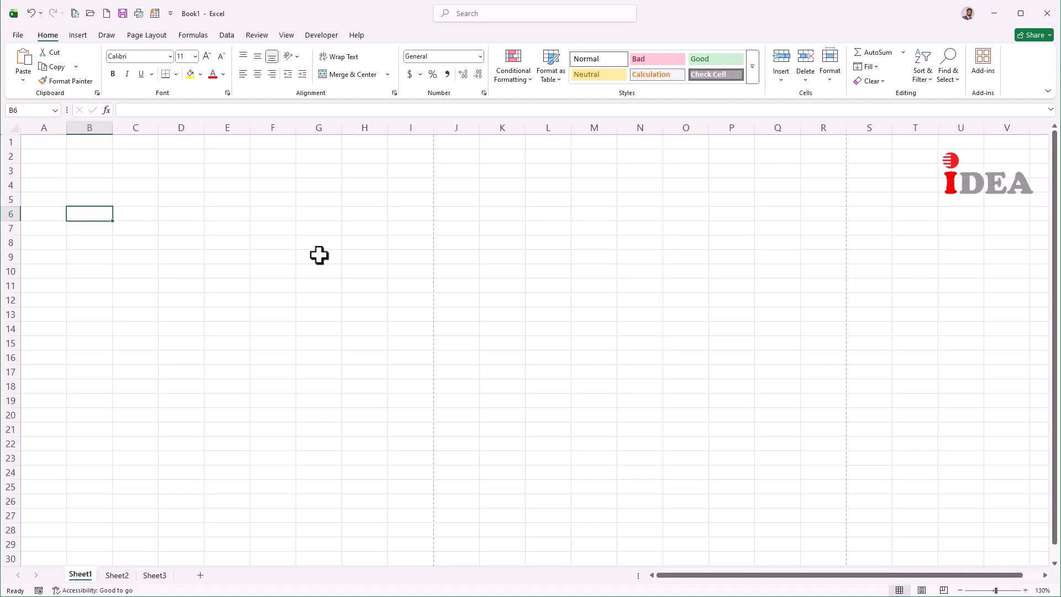
pyautogui.scroll(-3, 1051, 315)
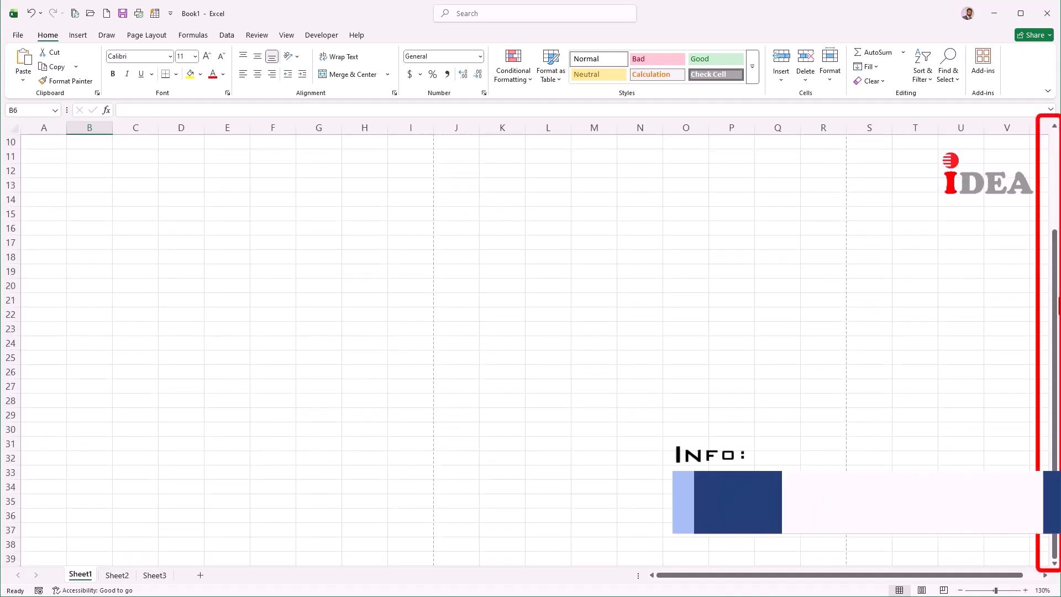
pyautogui.moveTo(1055, 287); pyautogui.dragTo(1059, 190)
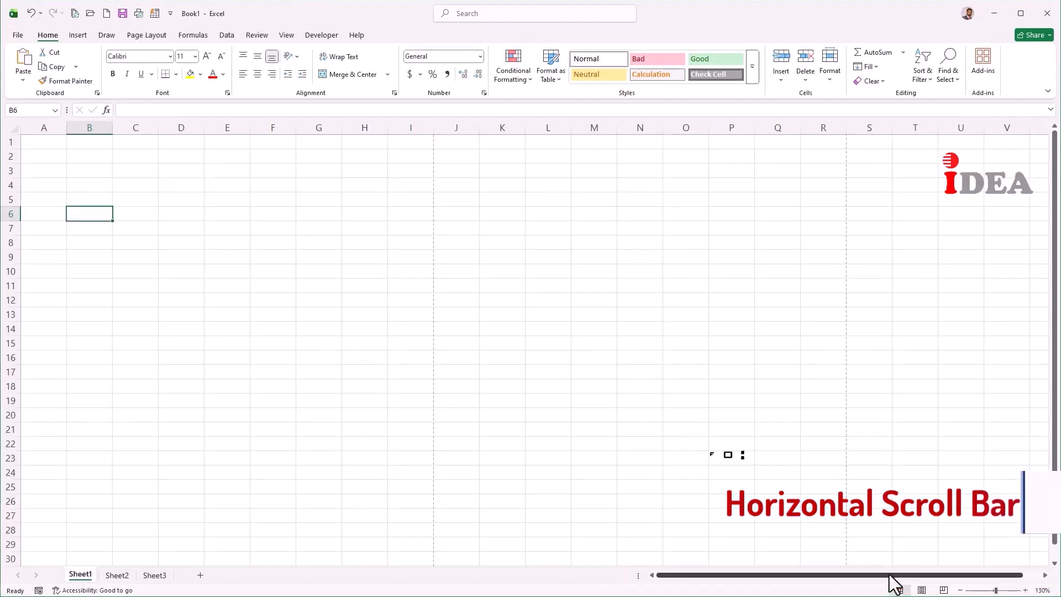
pyautogui.moveTo(889, 574); pyautogui.dragTo(843, 554)
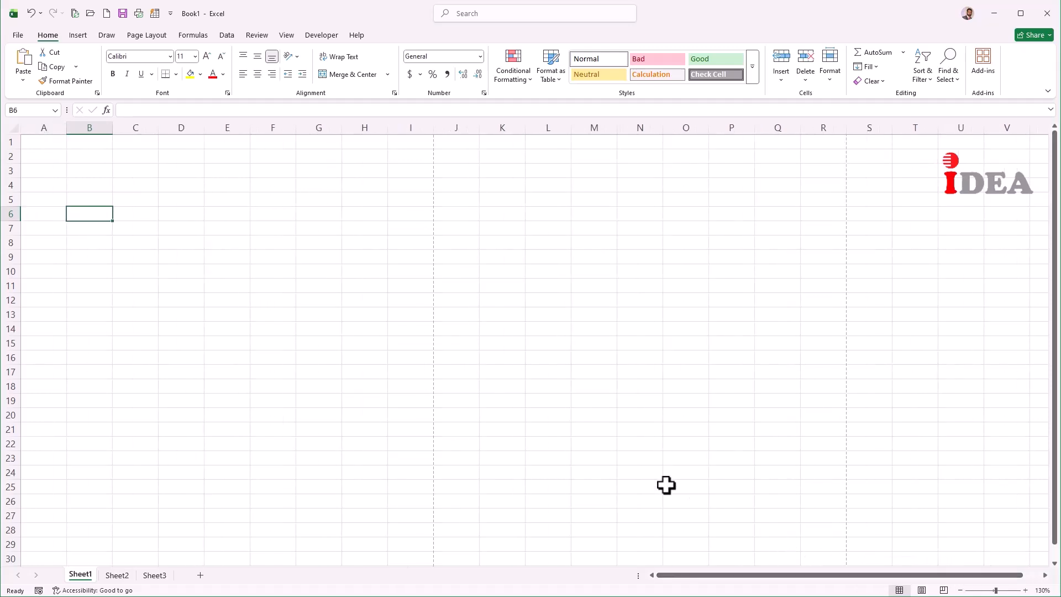
# Step: Select cell B2, put the formula bar into edit mode for it, and leave it by selecting B3
pyautogui.click(91, 159)
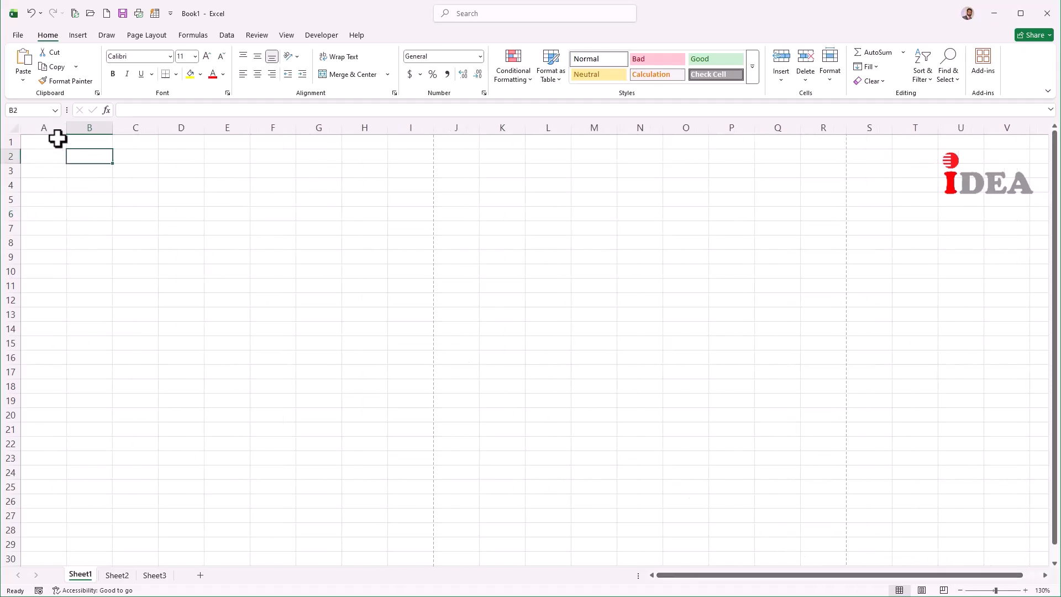
pyautogui.click(160, 111)
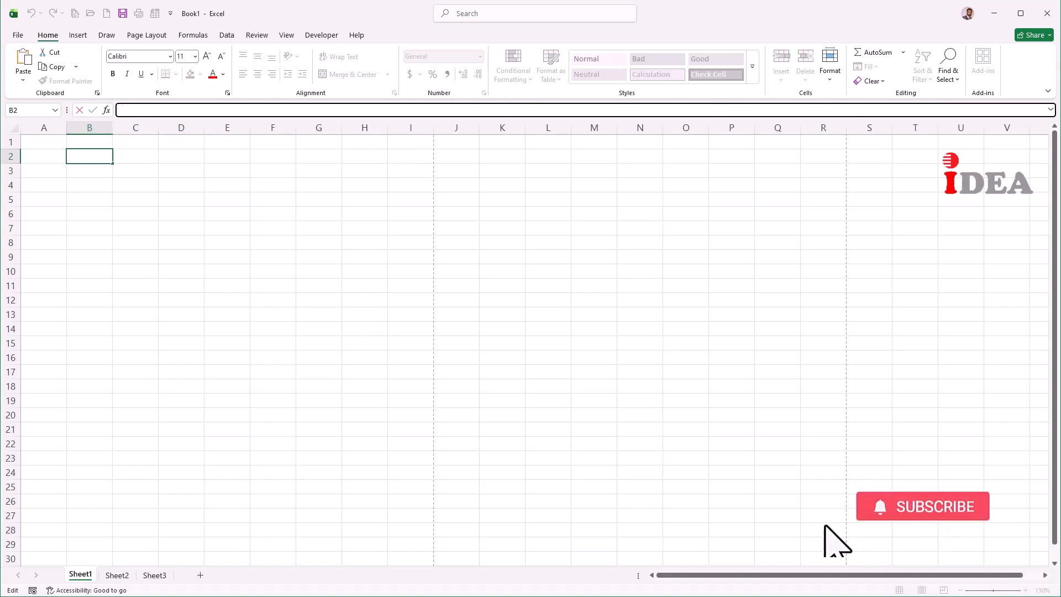
pyautogui.click(104, 171)
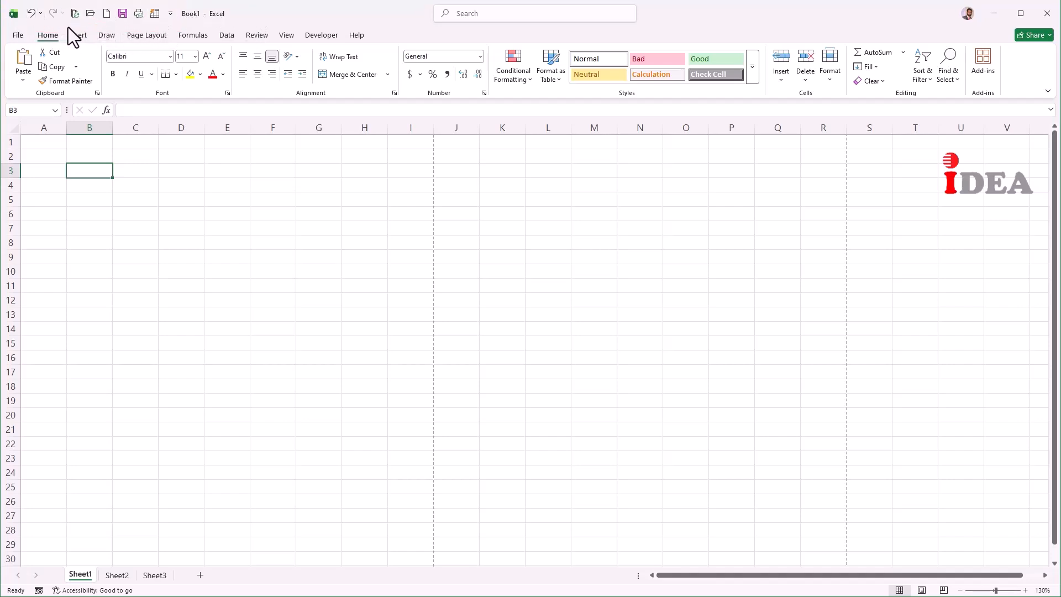
# Step: Remove the Quick Print and Redo commands from the Quick Access Toolbar
pyautogui.click(168, 19)
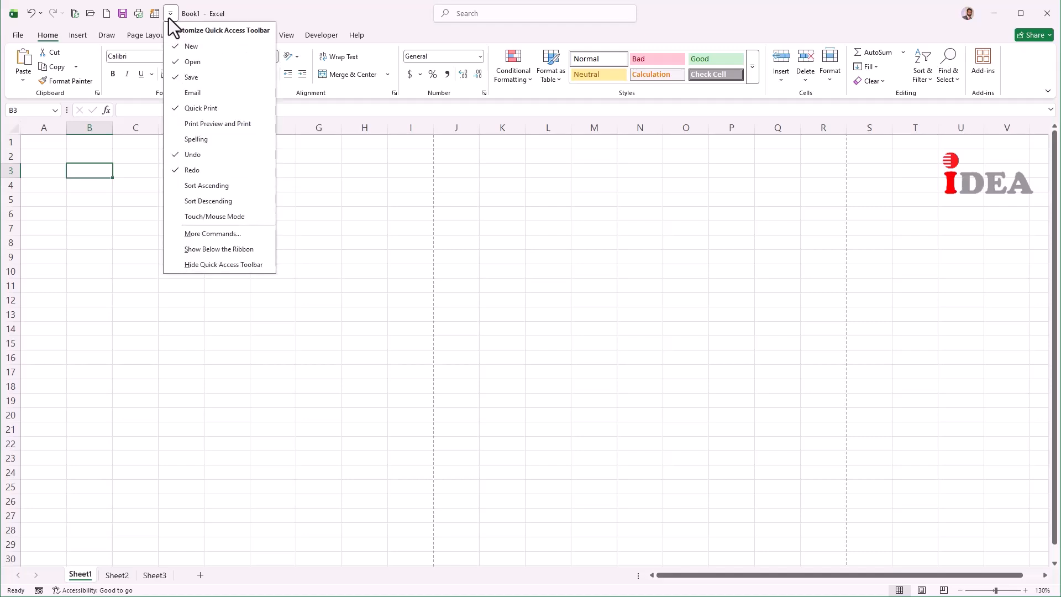
pyautogui.click(211, 108)
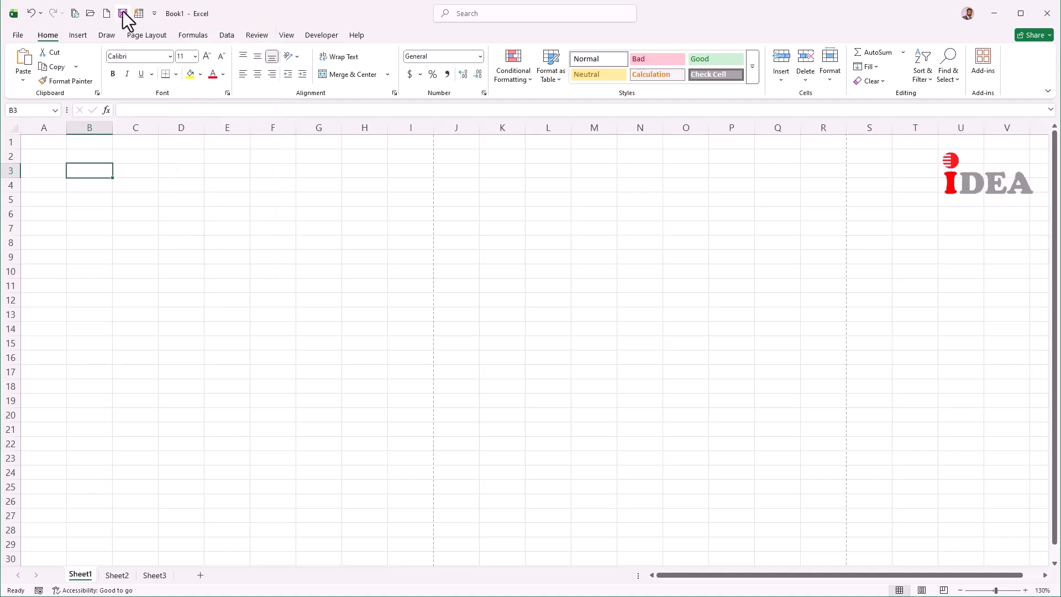
pyautogui.click(152, 14)
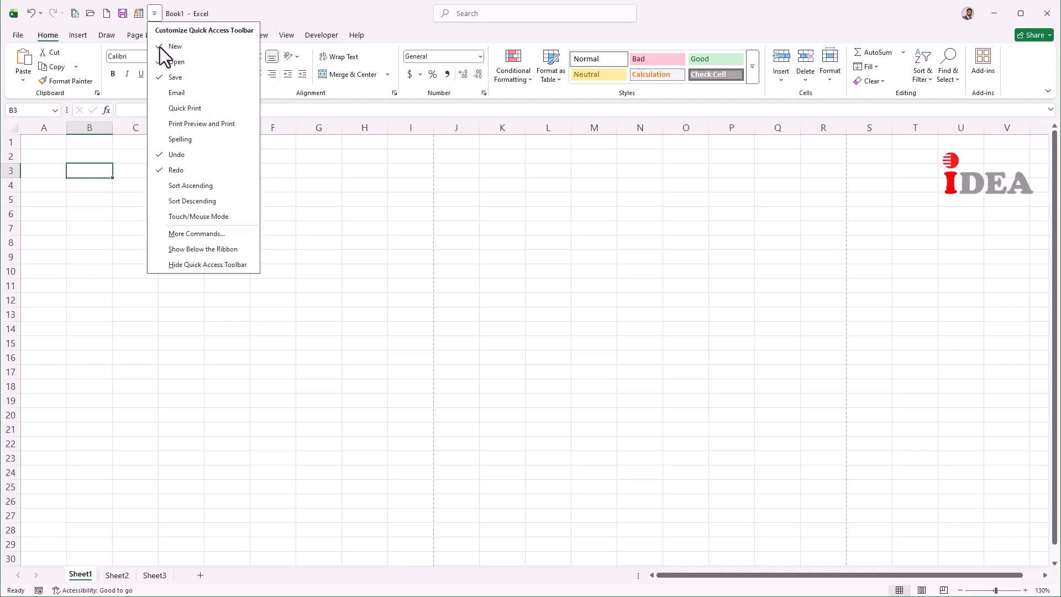
pyautogui.click(173, 170)
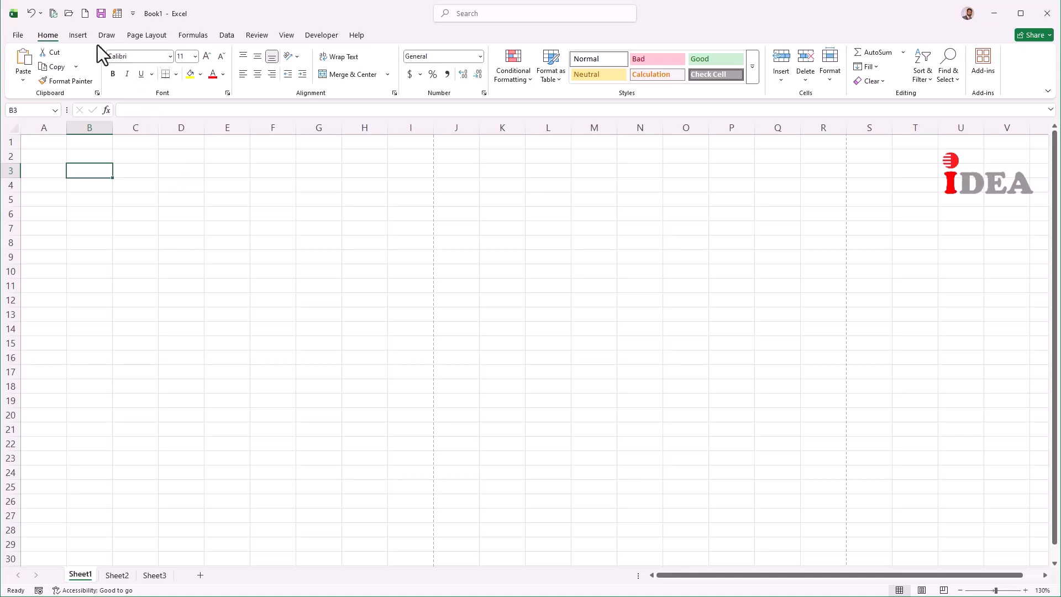
# Step: Add Redo and Quick Print back to the Quick Access Toolbar and select cell D6
pyautogui.click(133, 15)
pyautogui.click(152, 170)
pyautogui.click(182, 214)
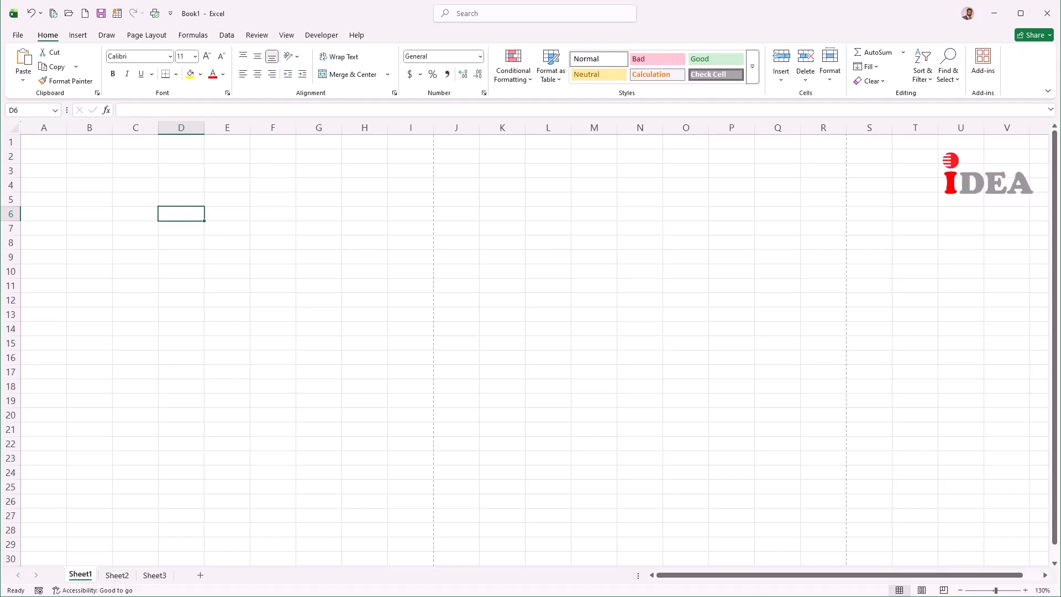
# Step: Enter the column headers ID in cell A1 and Name in cell B1
pyautogui.click(370, 301)
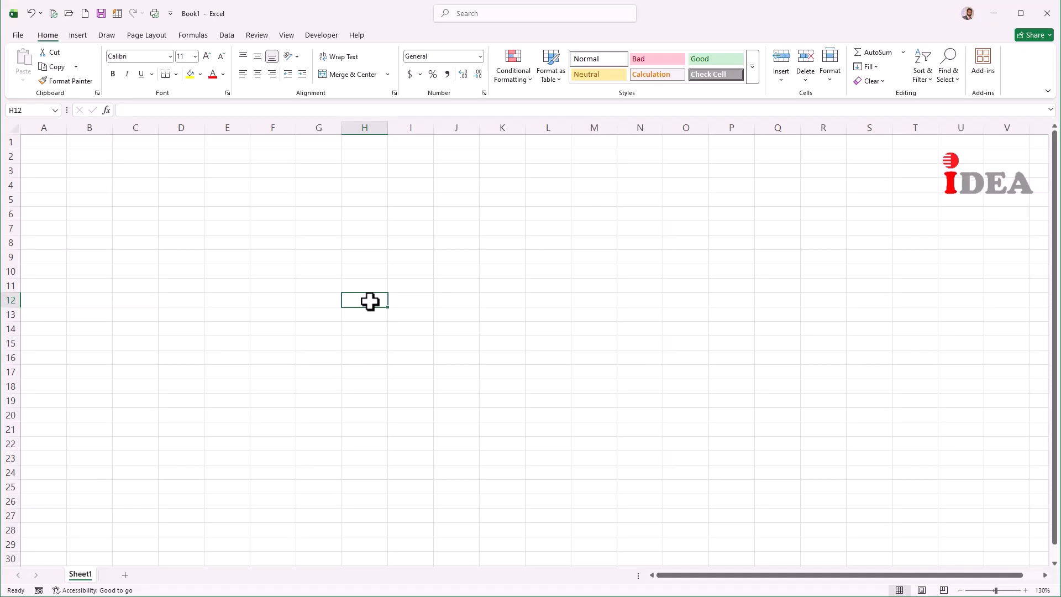
pyautogui.click(40, 143)
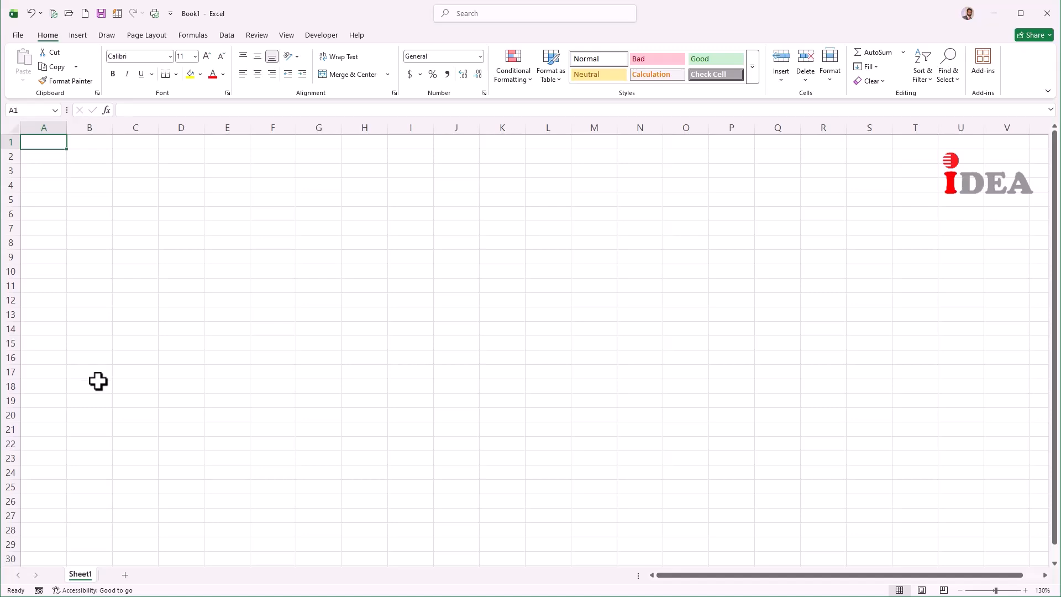
pyautogui.write('ID')
pyautogui.press('Tab')
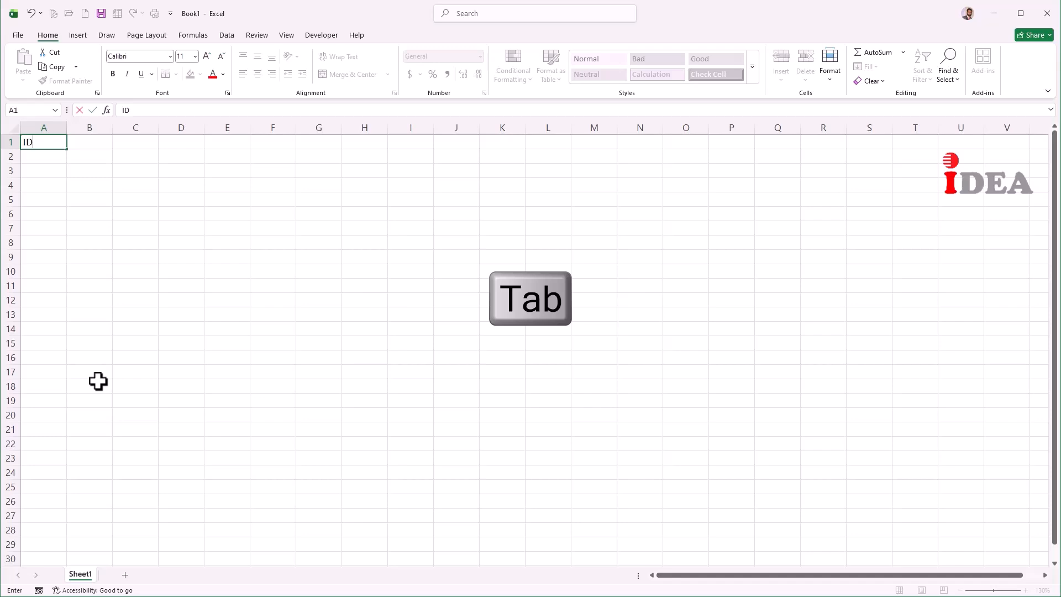
pyautogui.press('Tab')
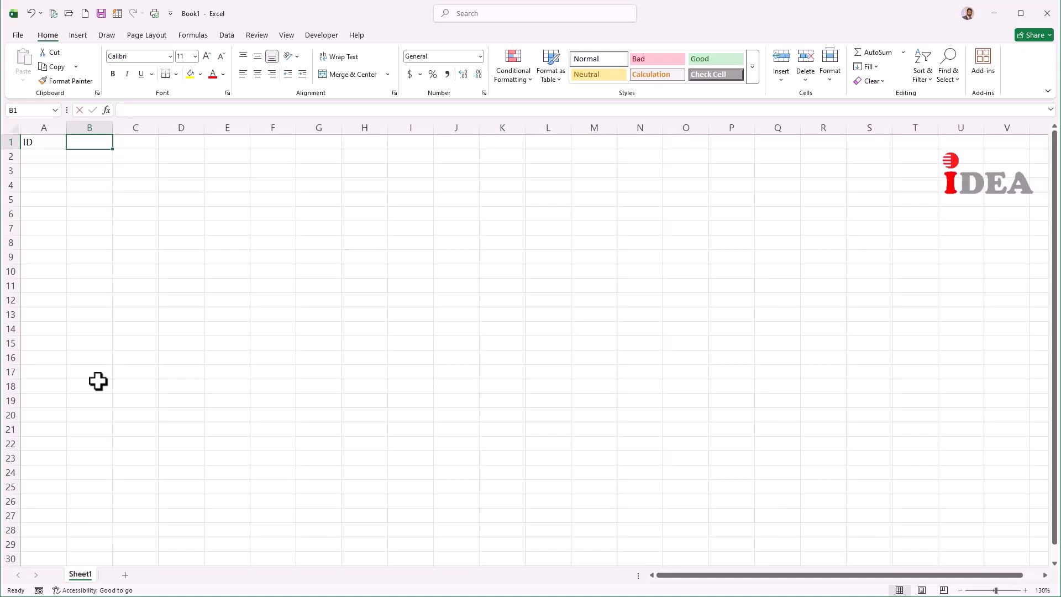
pyautogui.write('Name')
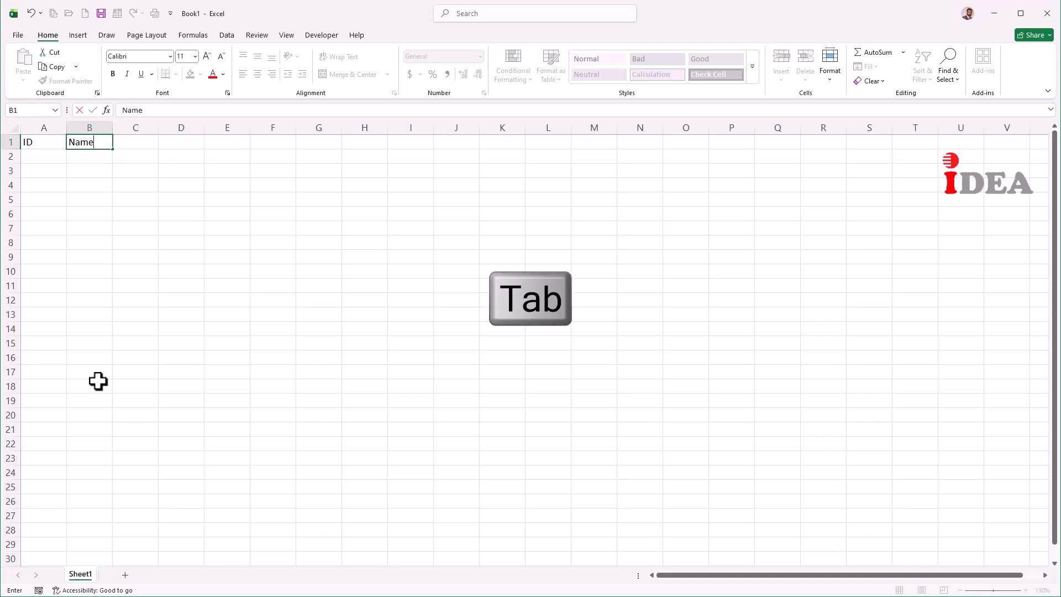
pyautogui.press('Tab')
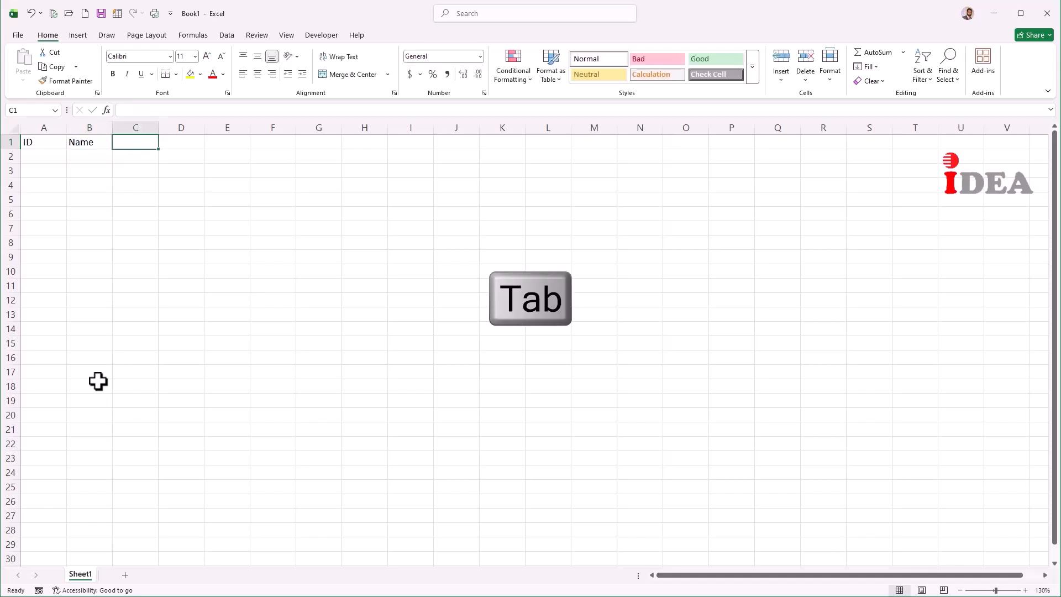
# Step: Enter the column headers Wages/Hour, Hours Worked and Taxable Salary in cells C1, D1 and E1
pyautogui.write('Wages/Hour')
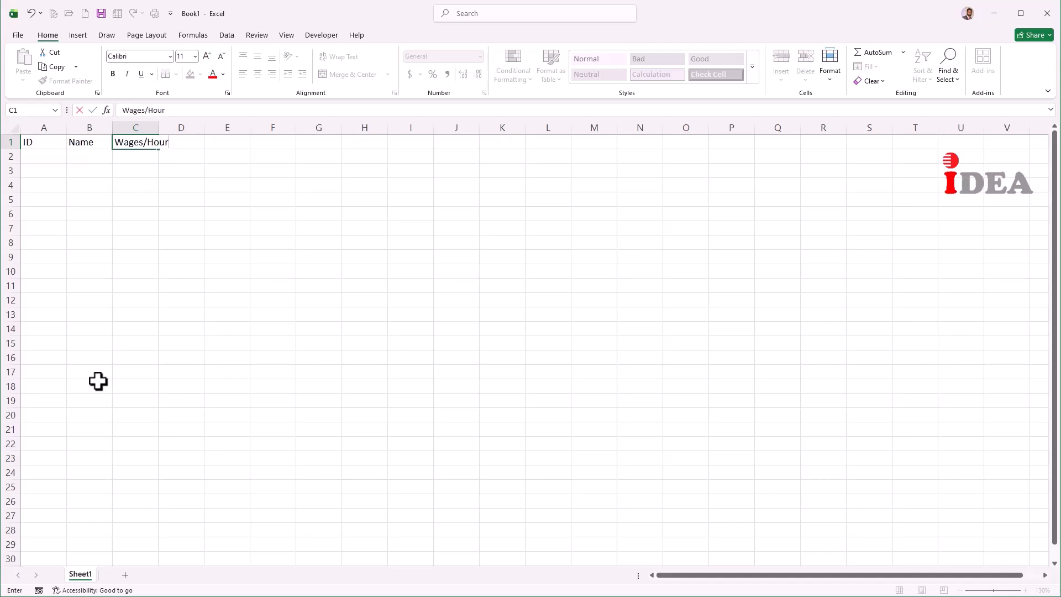
pyautogui.press('Tab')
pyautogui.write('Hours Worked')
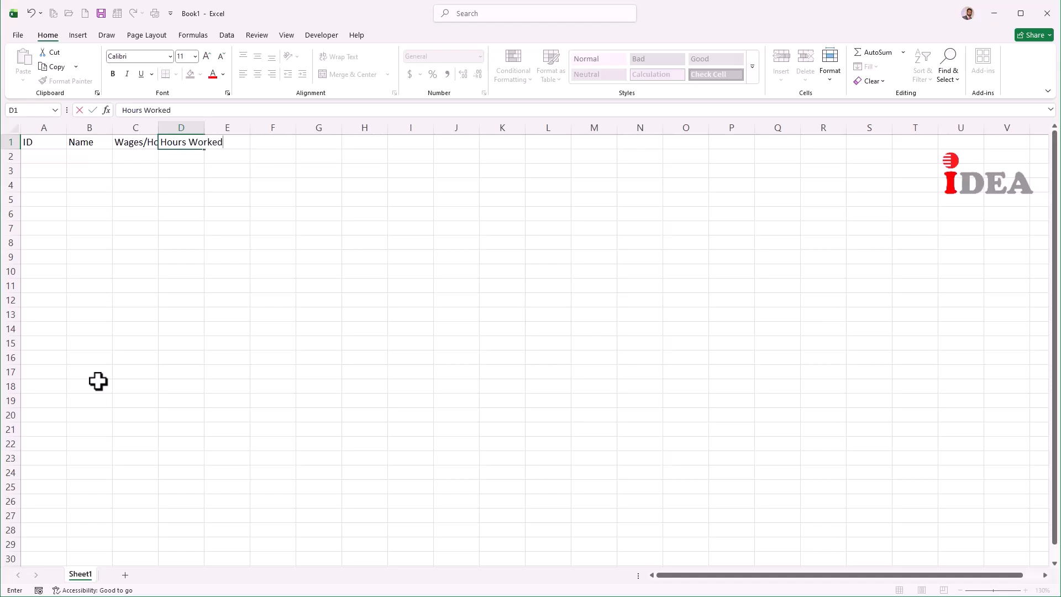
pyautogui.press('Tab')
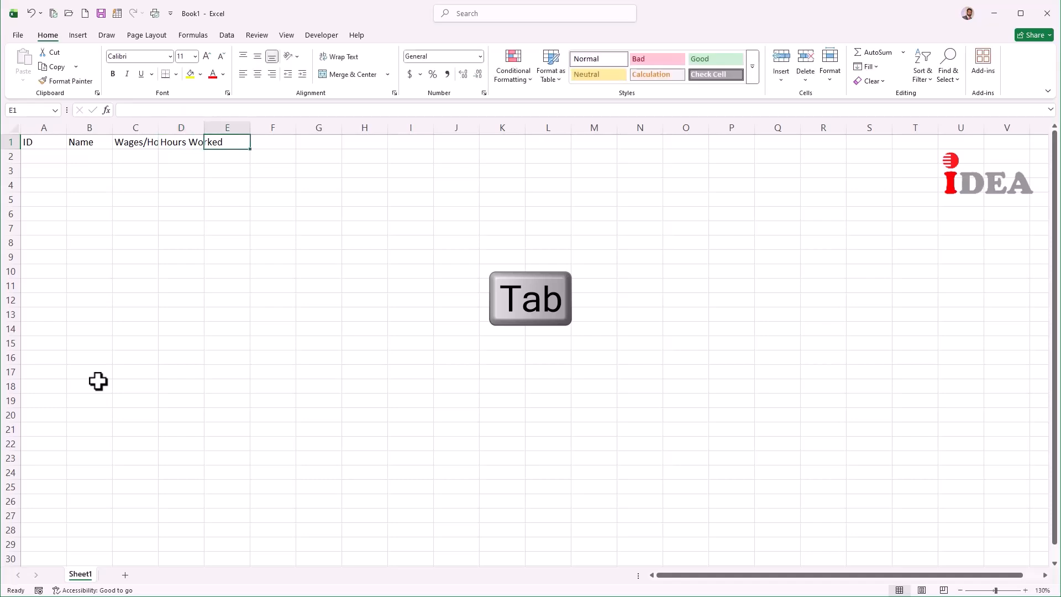
pyautogui.write('Ta')
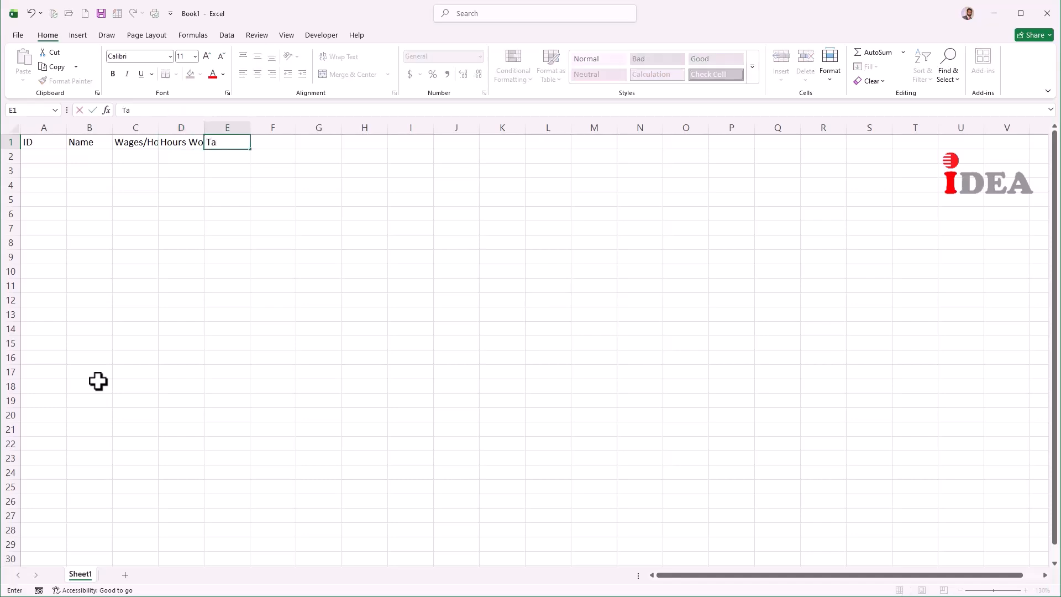
pyautogui.write('xable Salary')
pyautogui.press('Tab')
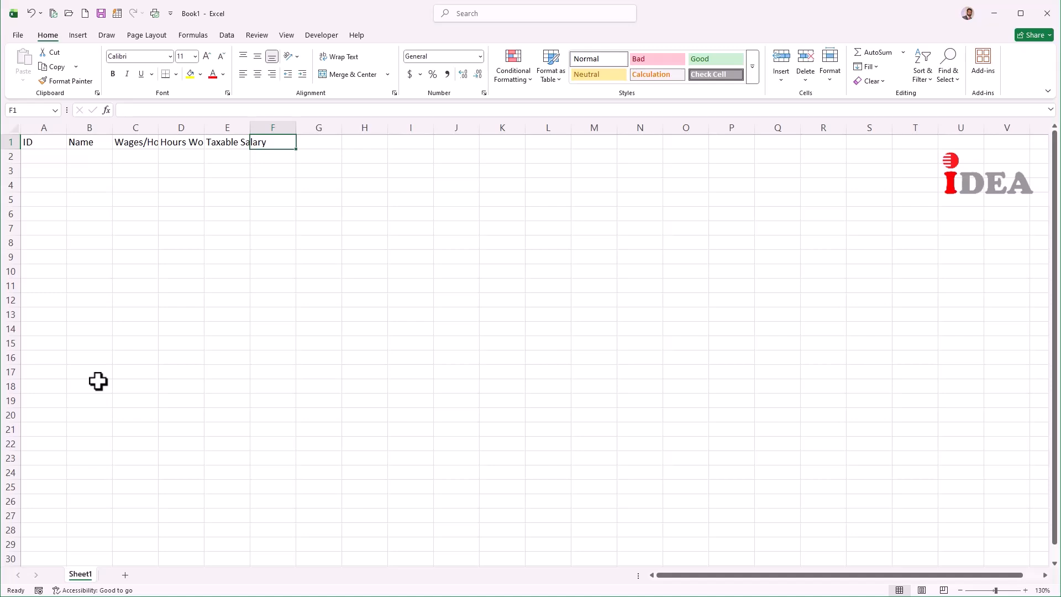
# Step: Move the active cell back along the header row to B1 and forward again to F1
pyautogui.press('Left')
pyautogui.press('Left')
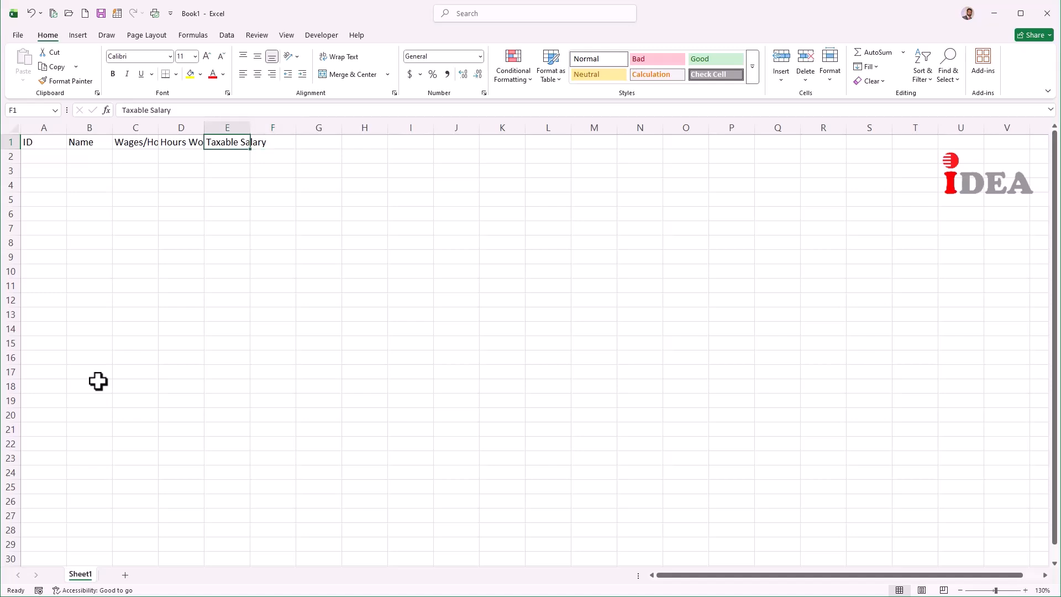
pyautogui.press('Left')
pyautogui.press('Left')
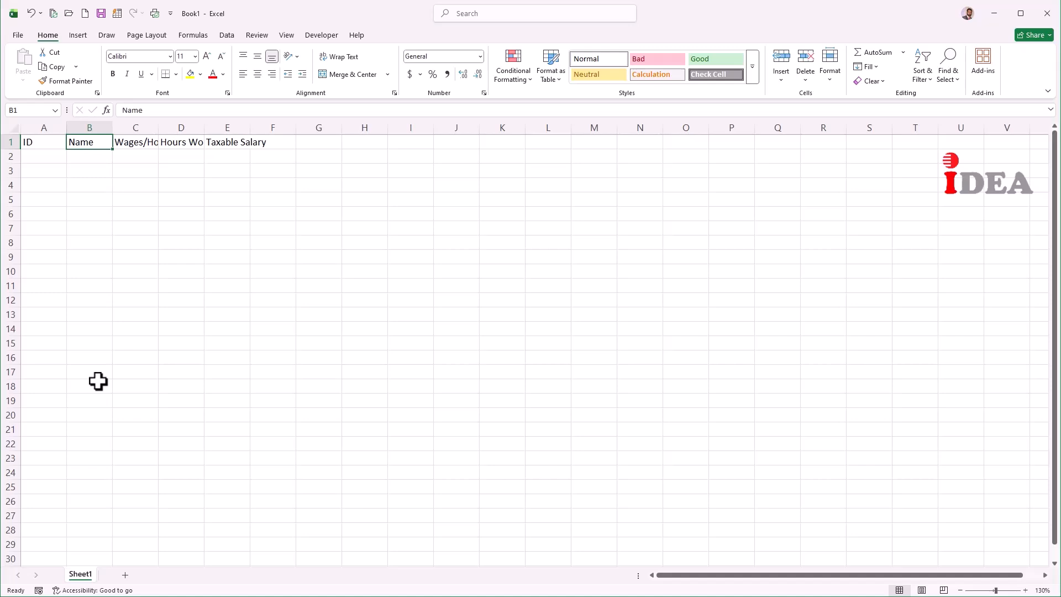
pyautogui.press('Tab')
pyautogui.press('Tab')
pyautogui.press('Tab')
pyautogui.press('Tab')
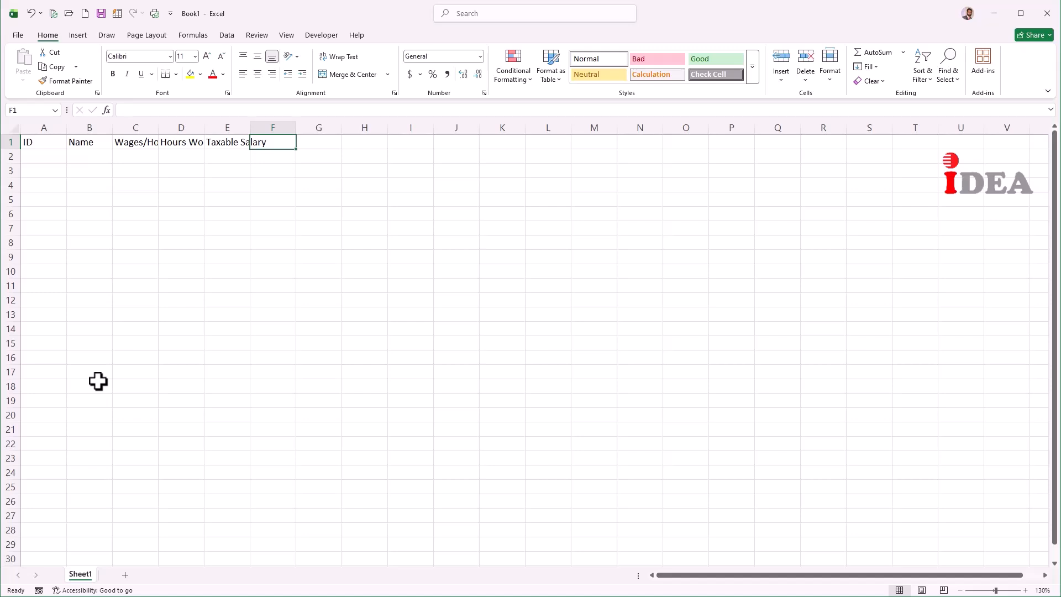
# Step: Move the active cell backward one cell at a time from F1 to A1
pyautogui.hotkey('shift', 'Tab')
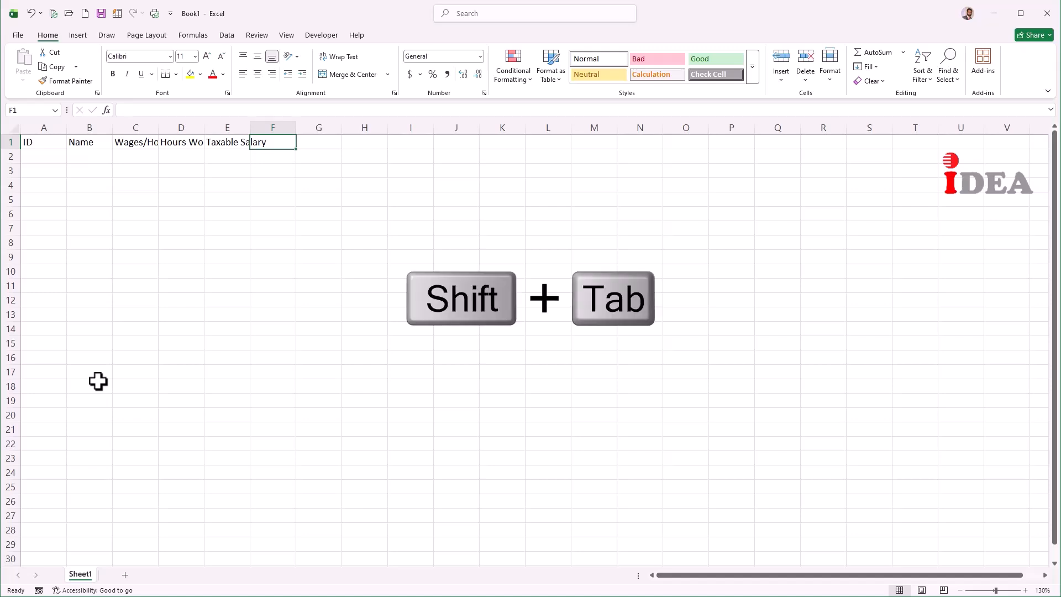
pyautogui.hotkey('shift', 'Tab')
pyautogui.hotkey('shift', 'Tab')
pyautogui.hotkey('shift', 'Tab')
pyautogui.hotkey('shift', 'Tab')
pyautogui.hotkey('shift', 'Tab')
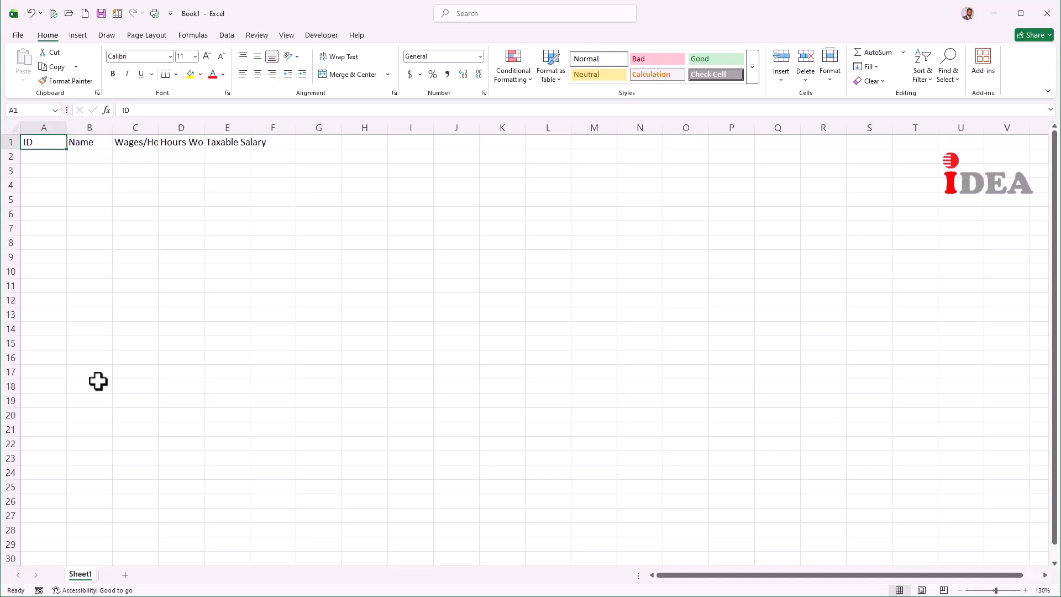
# Step: Fill the ID column with 1, 2, 3 and 5 in cells A2 to A5
pyautogui.press('Return')
pyautogui.press('Return')
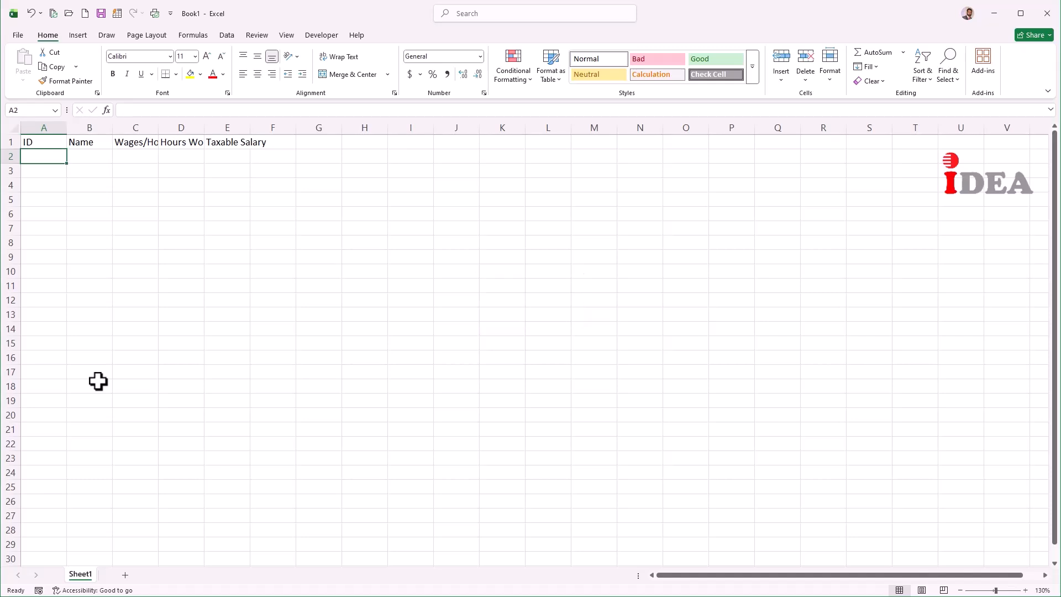
pyautogui.write('1')
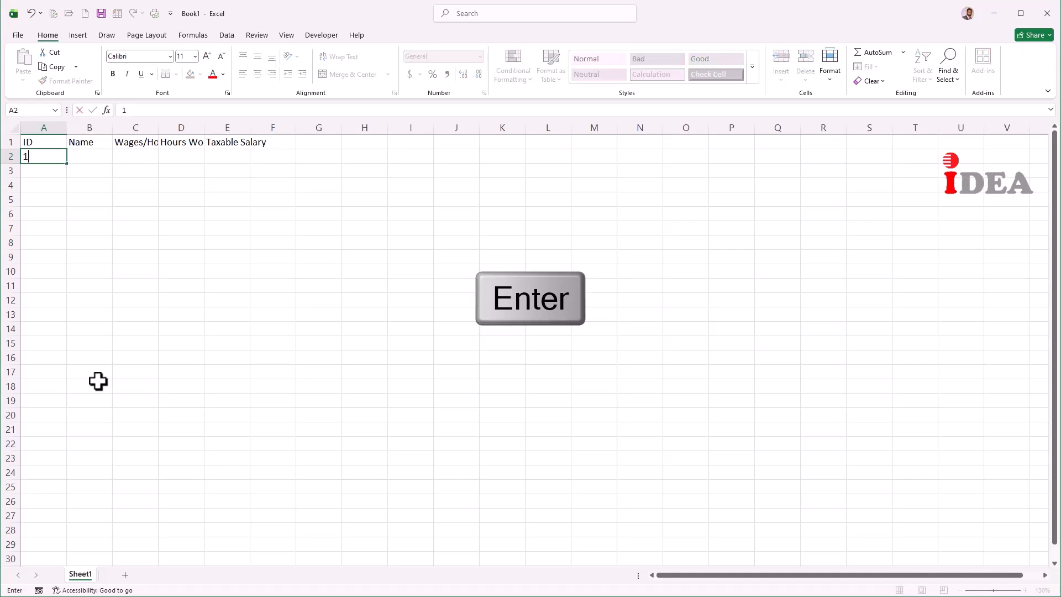
pyautogui.press('Return')
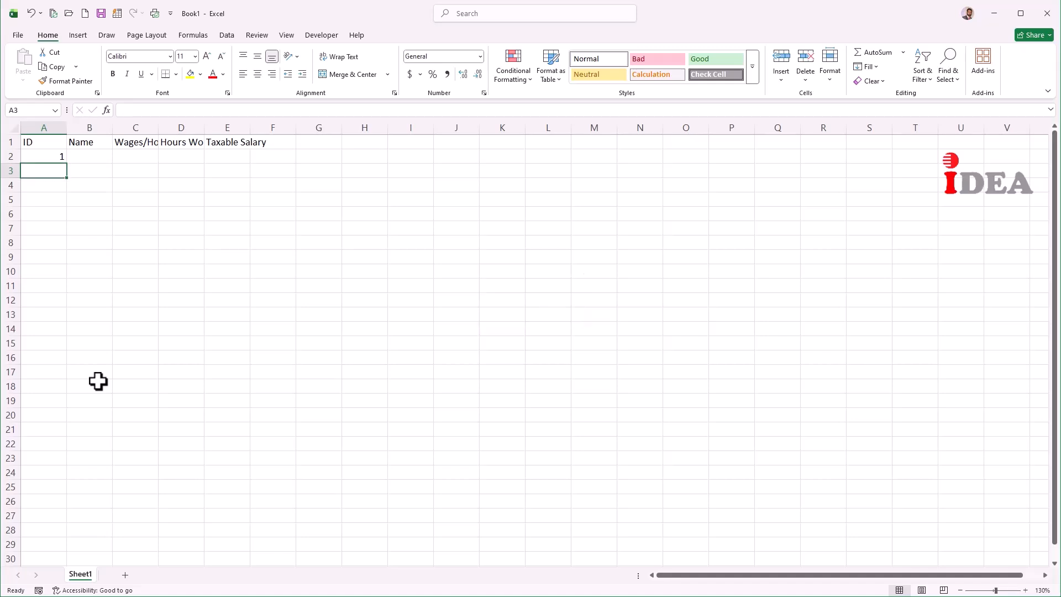
pyautogui.write('2')
pyautogui.press('Return')
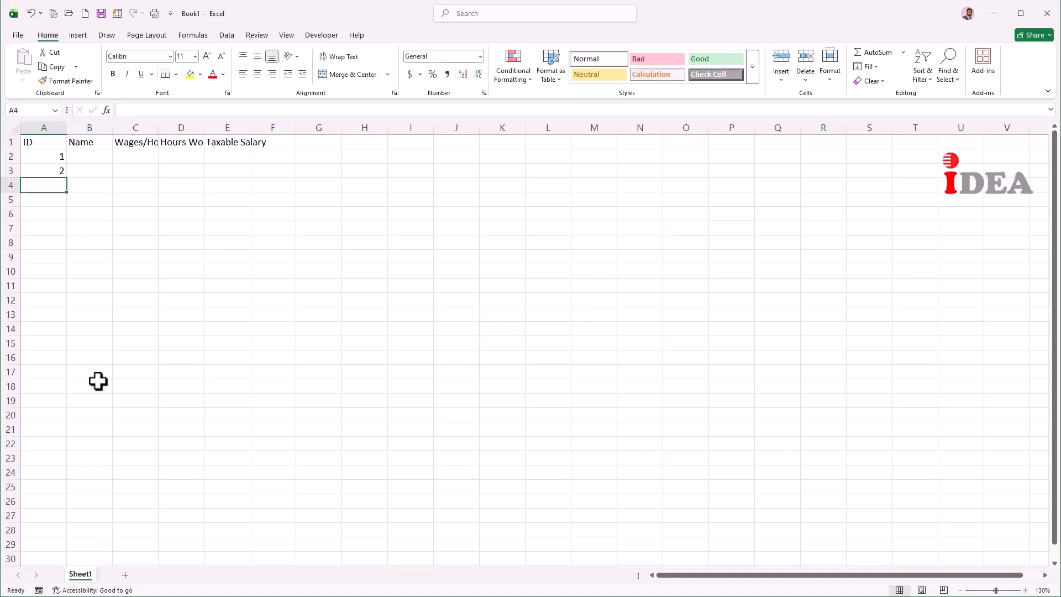
pyautogui.write('3')
pyautogui.press('Return')
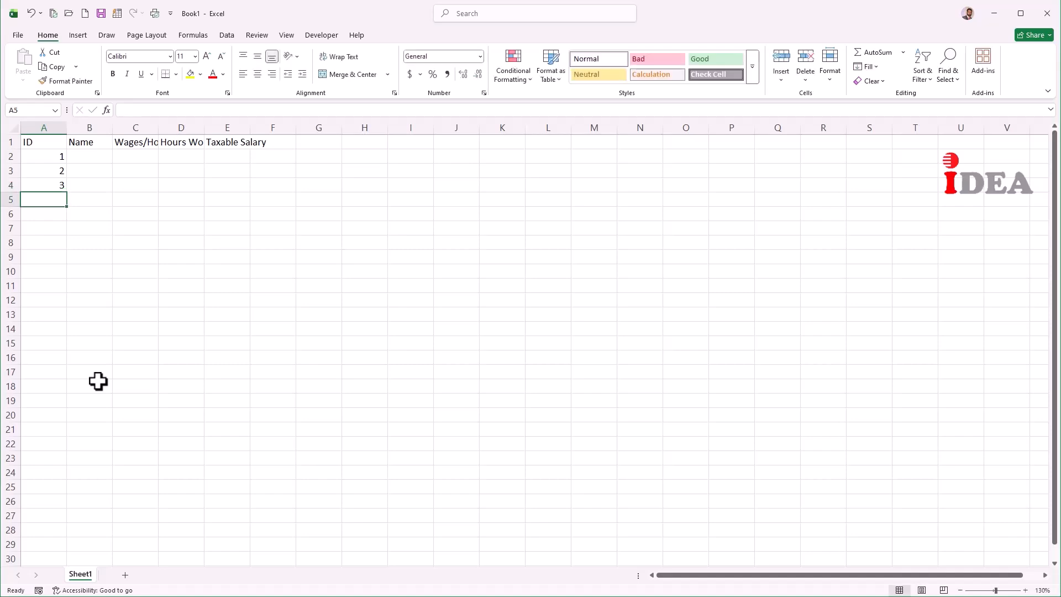
pyautogui.write('5')
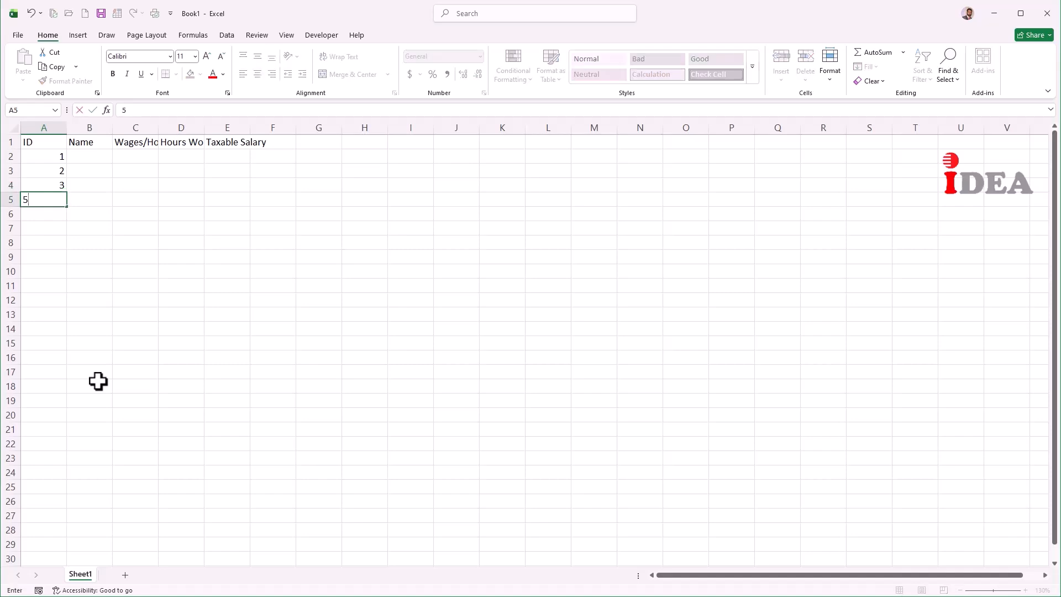
pyautogui.press('Return')
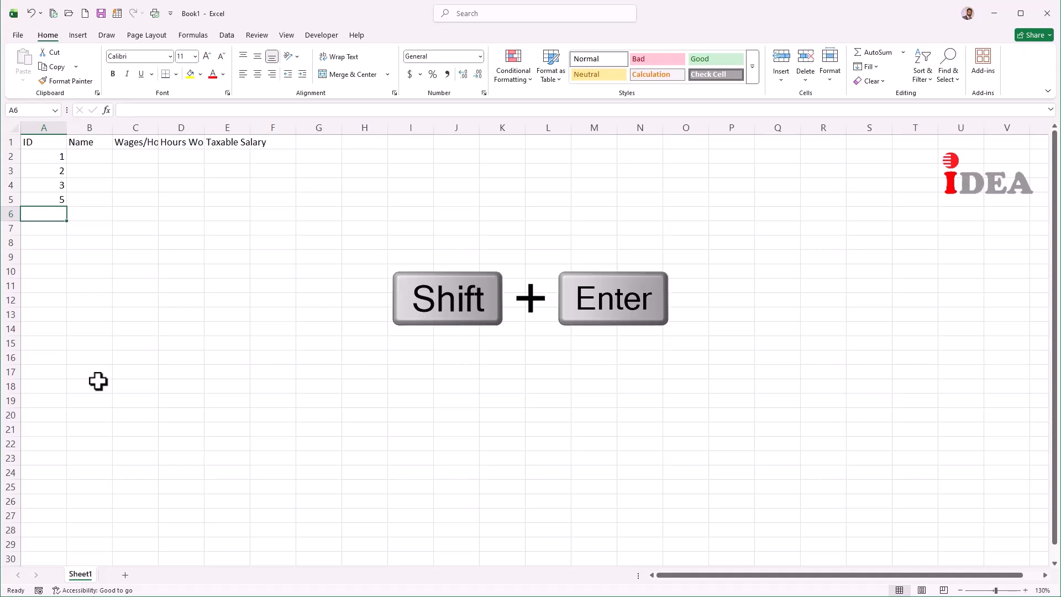
# Step: Go back to cell A5 in the ID column and replace its value with 4
pyautogui.hotkey('shift', 'Return')
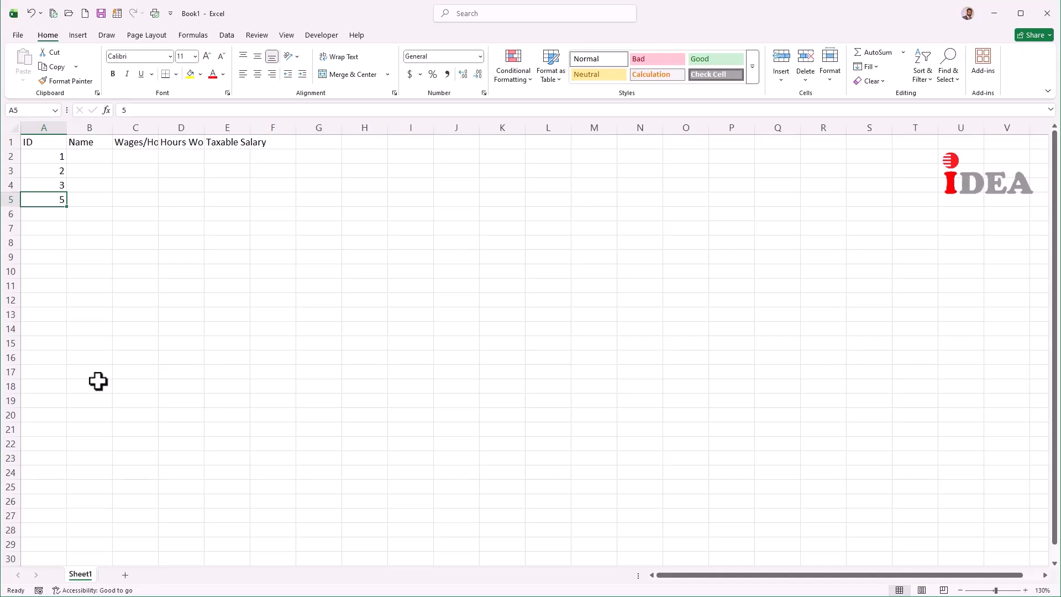
pyautogui.write('4')
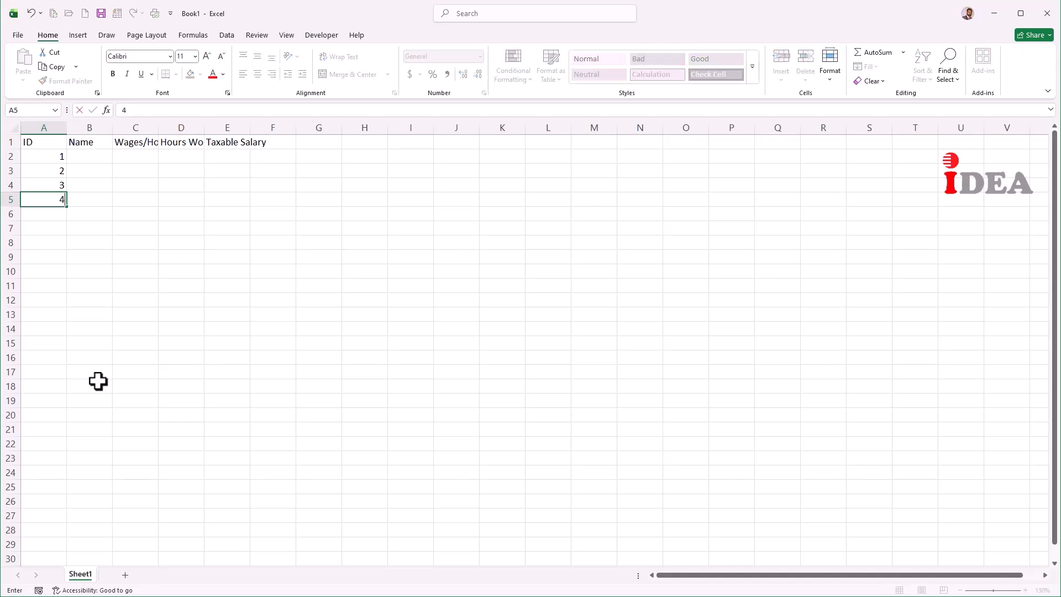
pyautogui.press('Return')
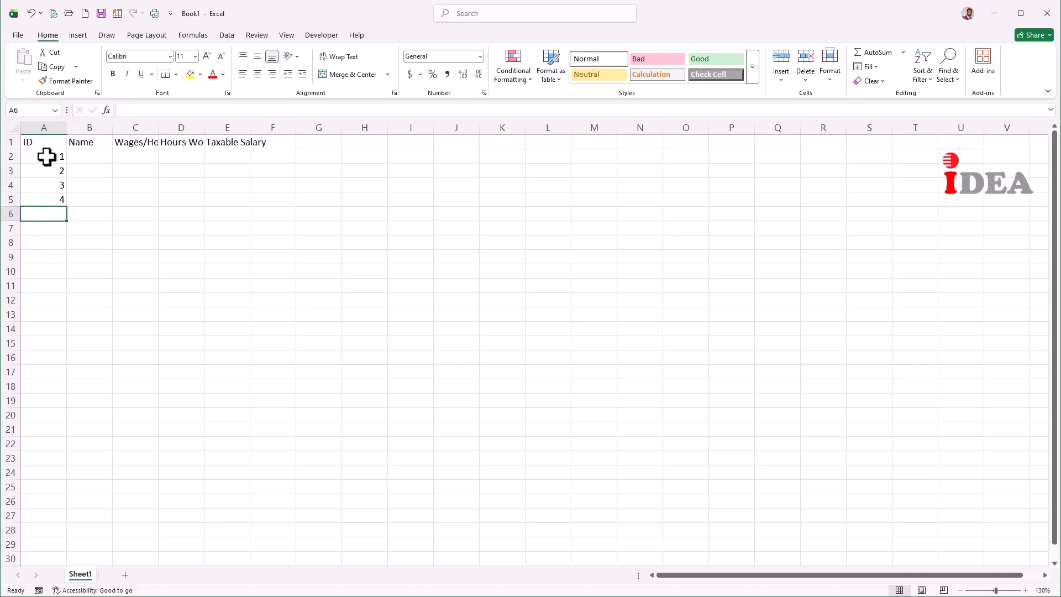
# Step: Select the IDs in A2 to A5 and extend the series down the ID column to 30 in cell A31
pyautogui.moveTo(45, 157); pyautogui.dragTo(40, 208)
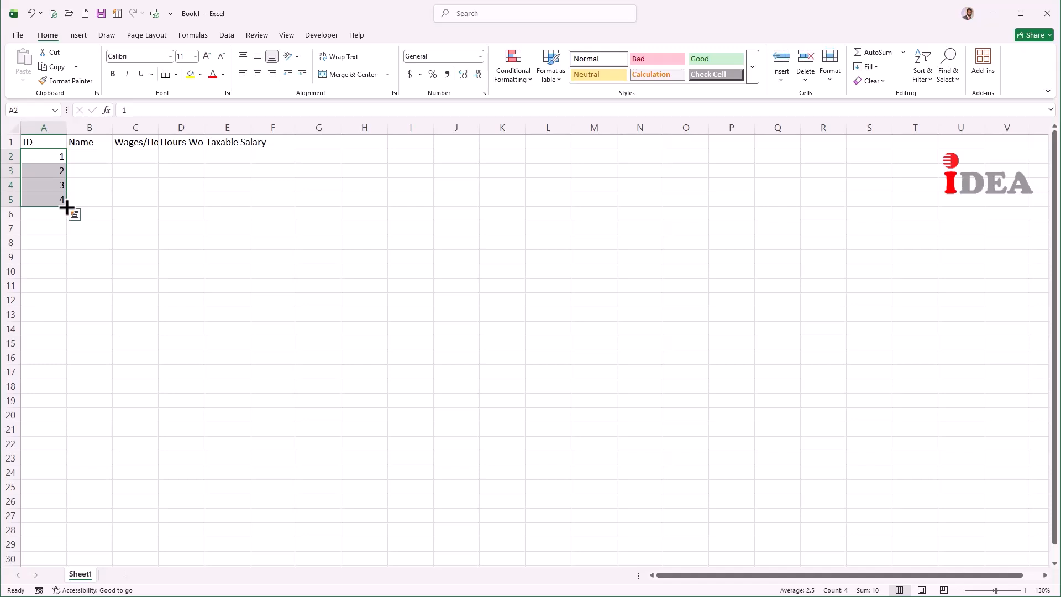
pyautogui.moveTo(67, 207); pyautogui.dragTo(54, 528)
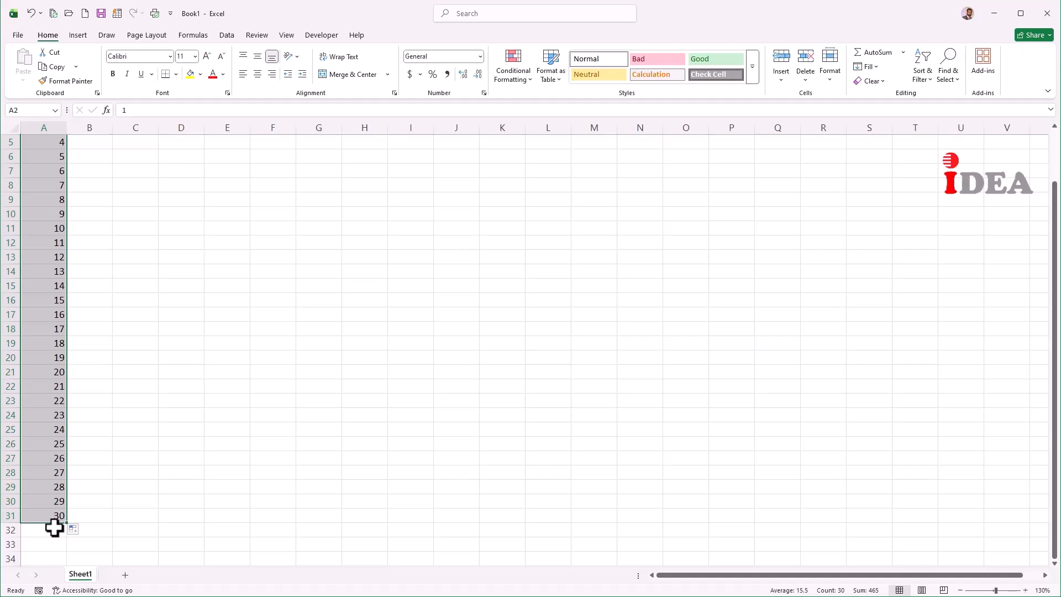
pyautogui.scroll(2, 54, 526)
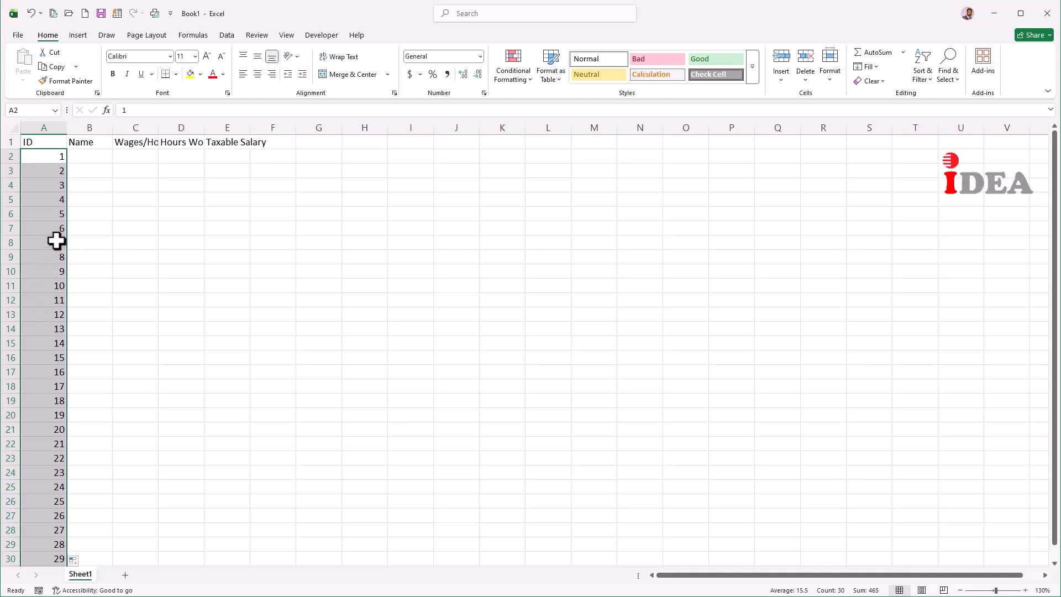
# Step: Enter a first name in the Name column for IDs 1 and 2, in cells B2 and B3
pyautogui.click(43, 158)
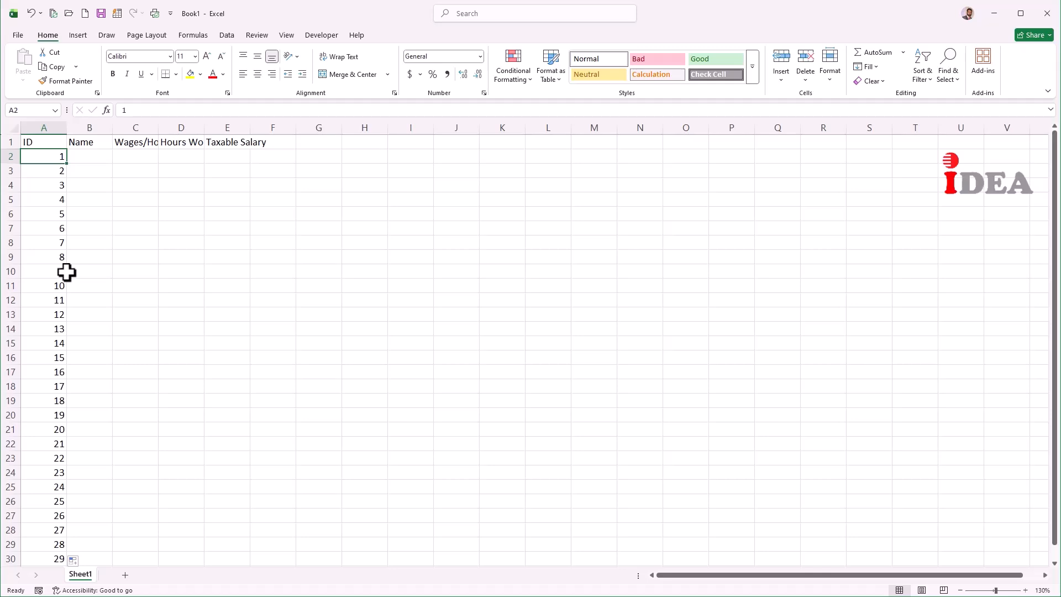
pyautogui.press('Right')
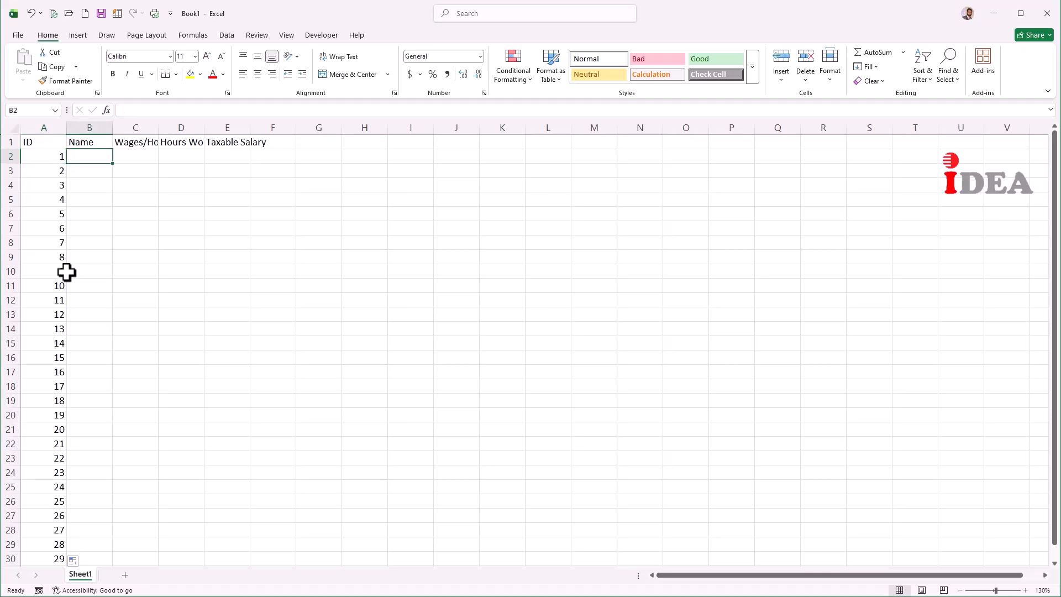
pyautogui.write('Sha')
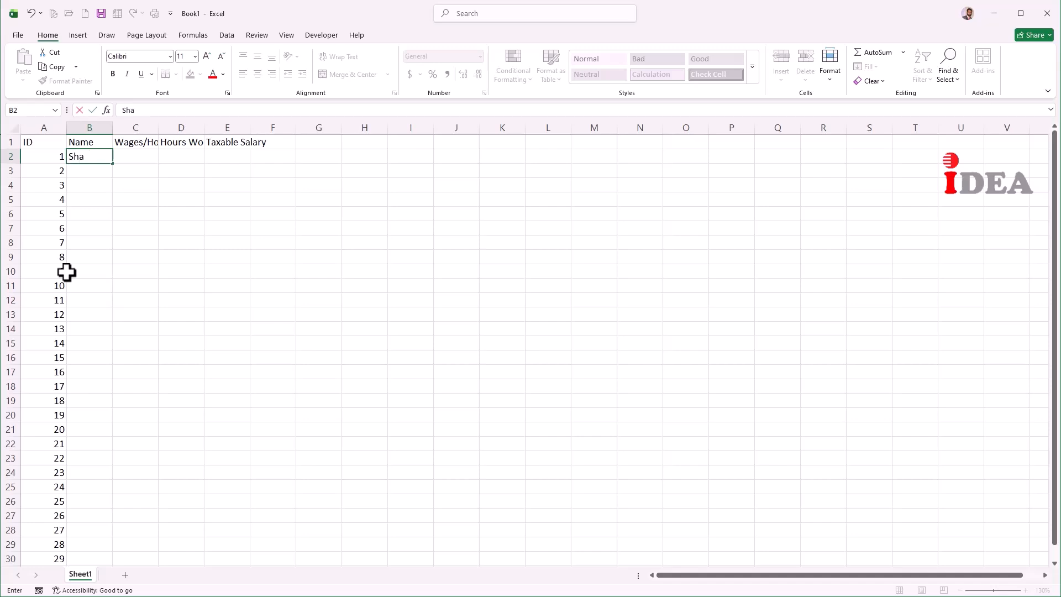
pyautogui.write('hjehan')
pyautogui.press('Return')
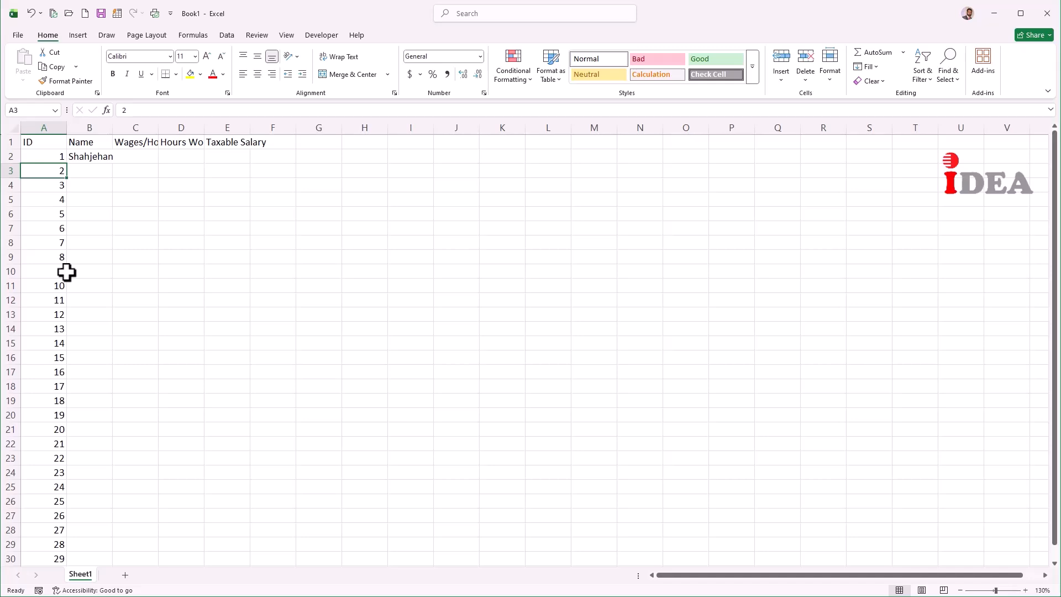
pyautogui.press('Tab')
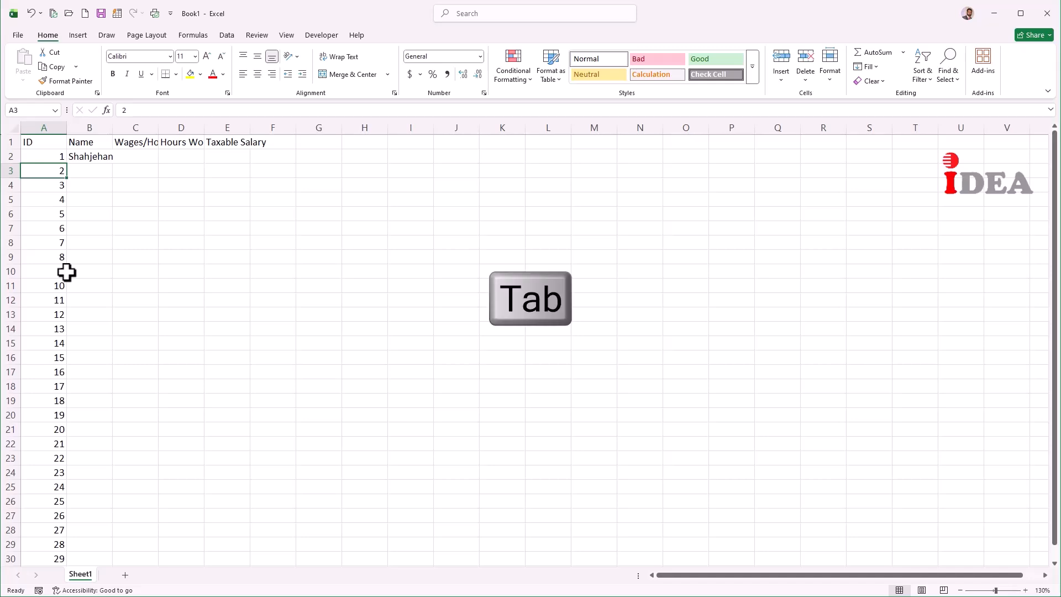
pyautogui.press('Tab')
pyautogui.write('Za')
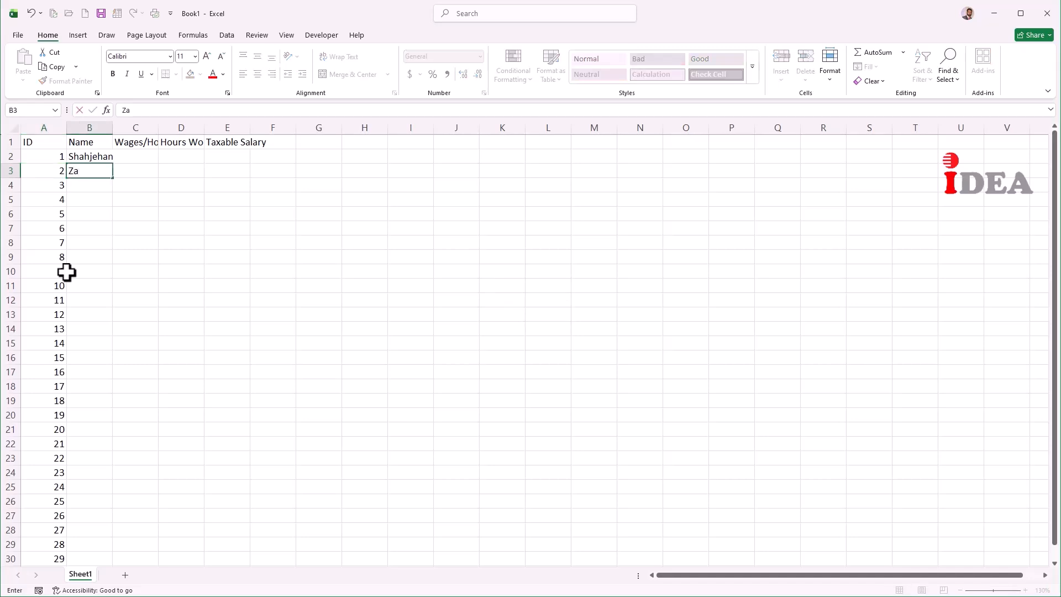
pyautogui.write('hid')
pyautogui.press('Return')
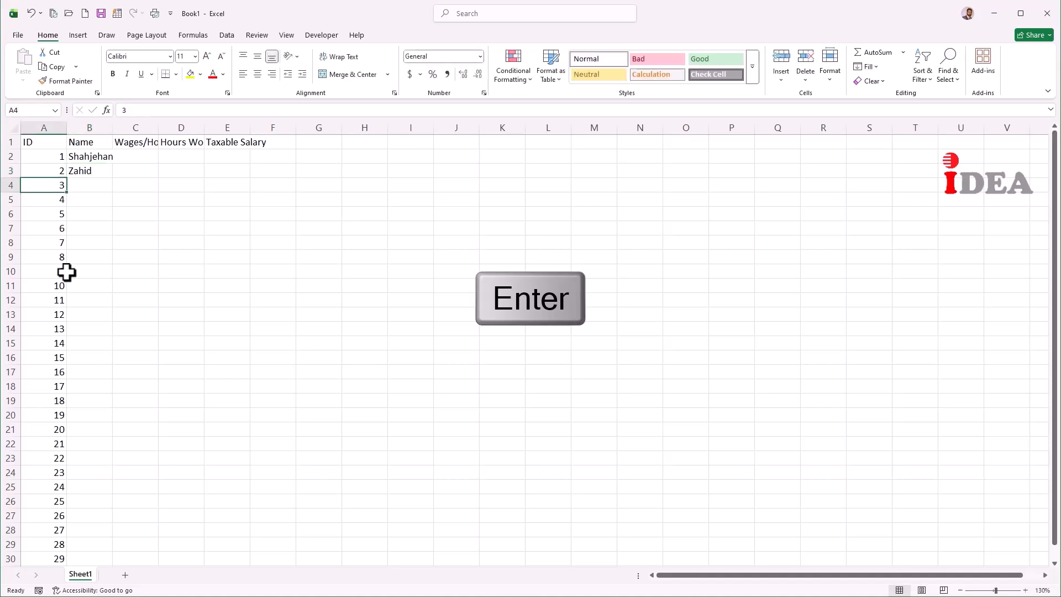
# Step: Enter a first name for ID 3 in cell B4, overriding the autocomplete suggestion
pyautogui.press('Tab')
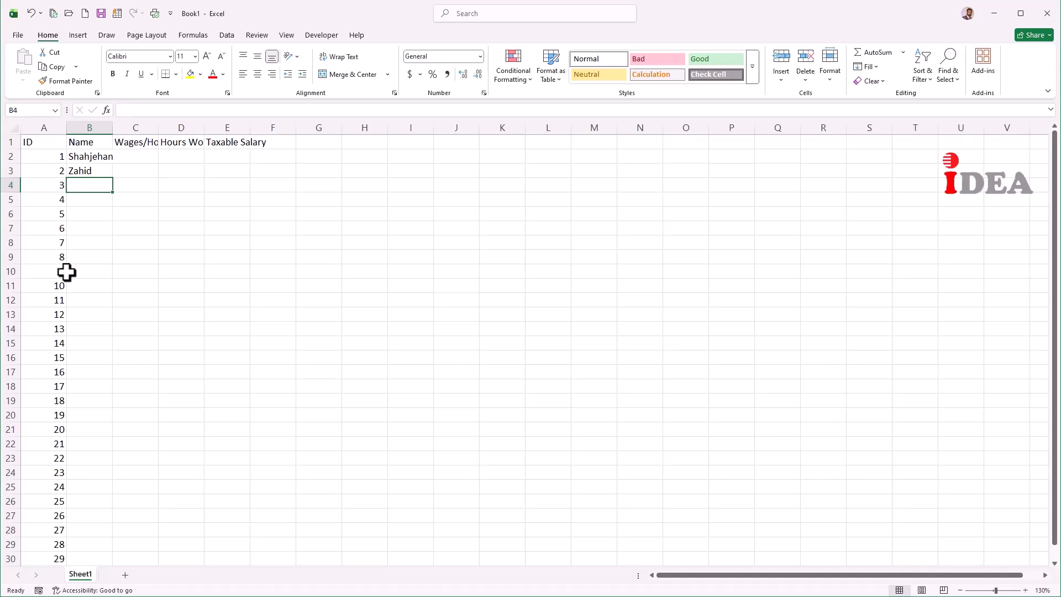
pyautogui.write('s')
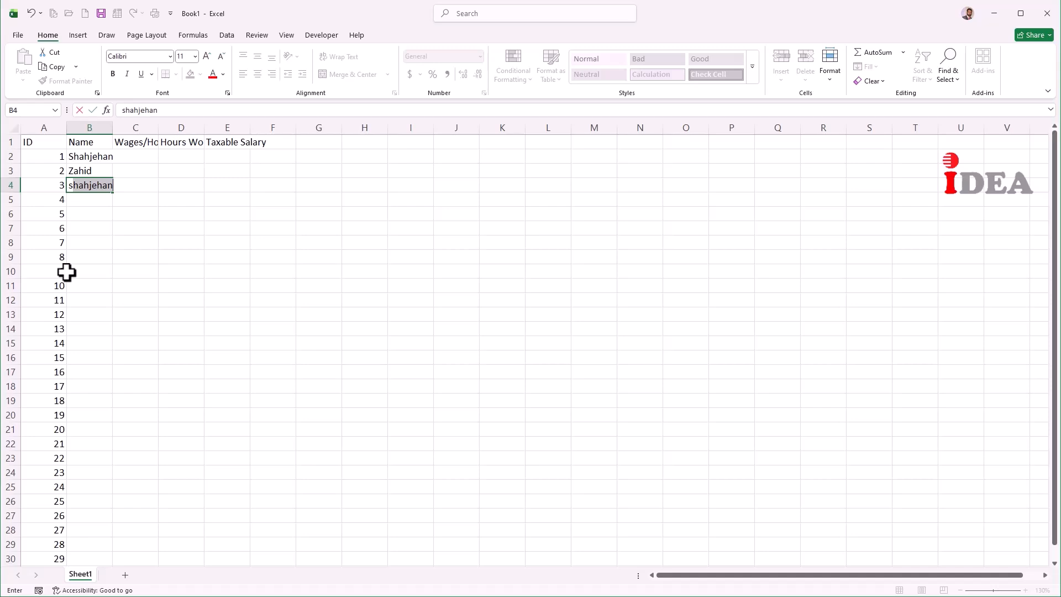
pyautogui.write('heh')
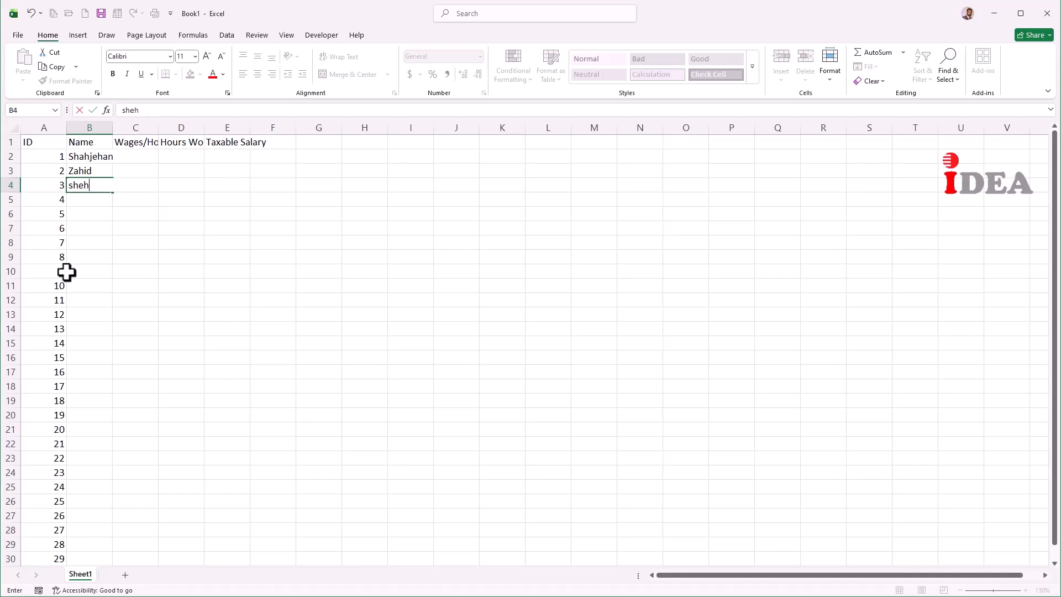
pyautogui.write('zad')
pyautogui.press('Return')
# Step: Enter first names for IDs 4, 5 and 6 in cells B5 to B7, moving straight down the Name column
pyautogui.press('Tab')
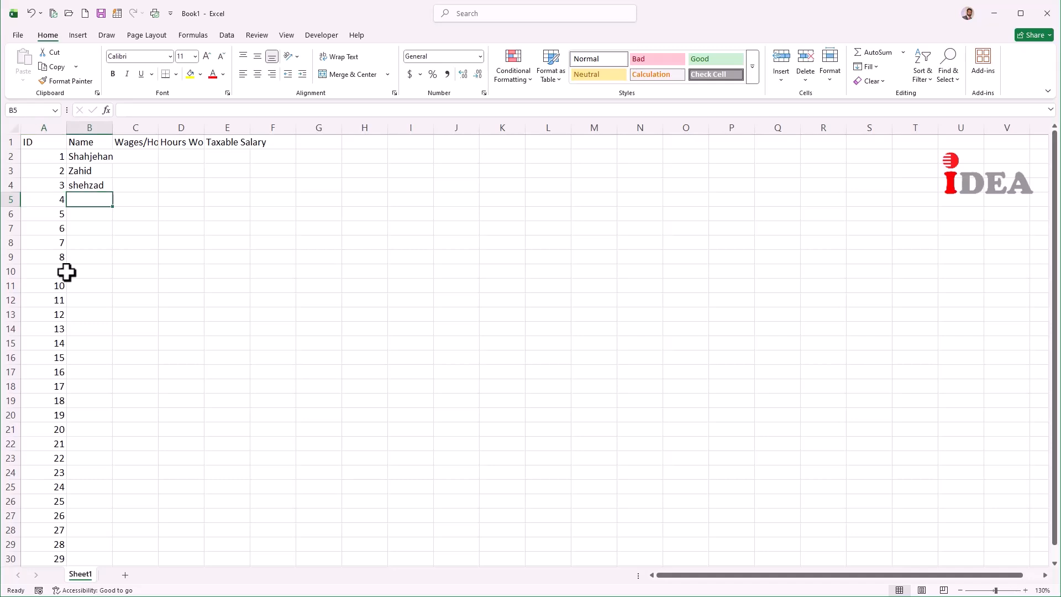
pyautogui.write('Adnan')
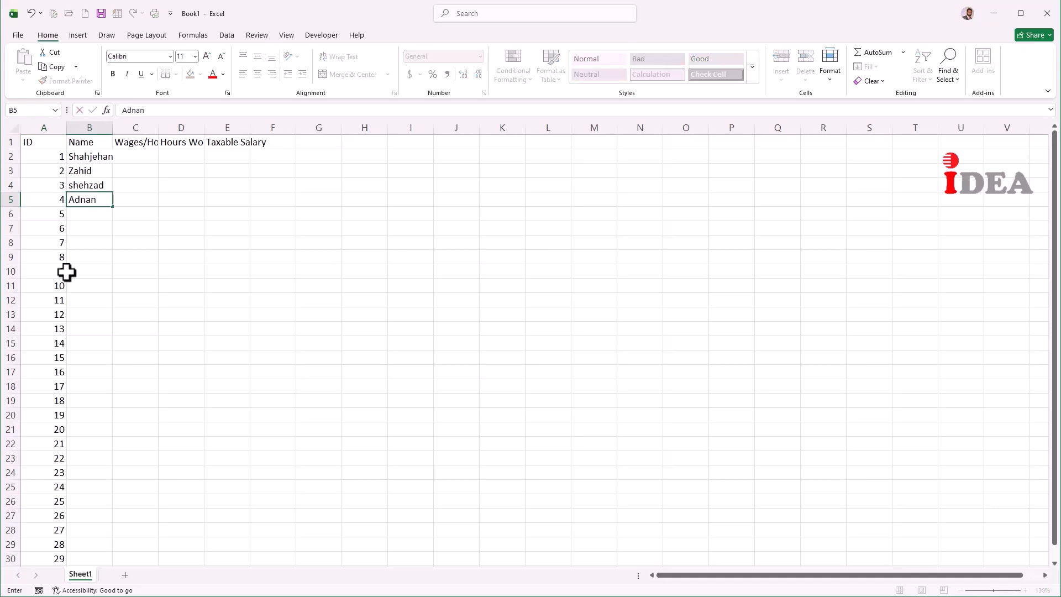
pyautogui.press('Down')
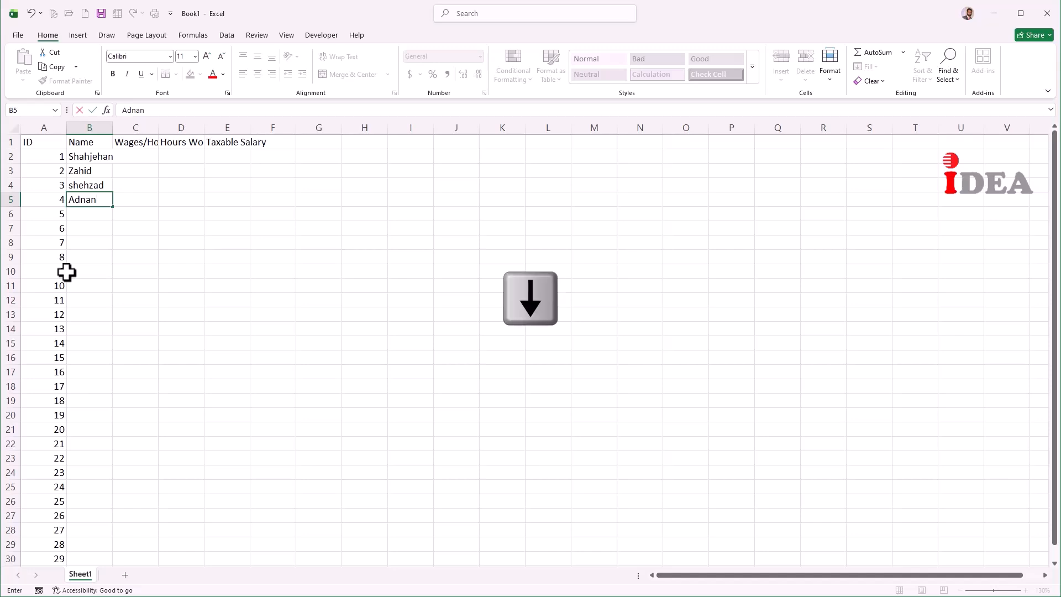
pyautogui.press('Down')
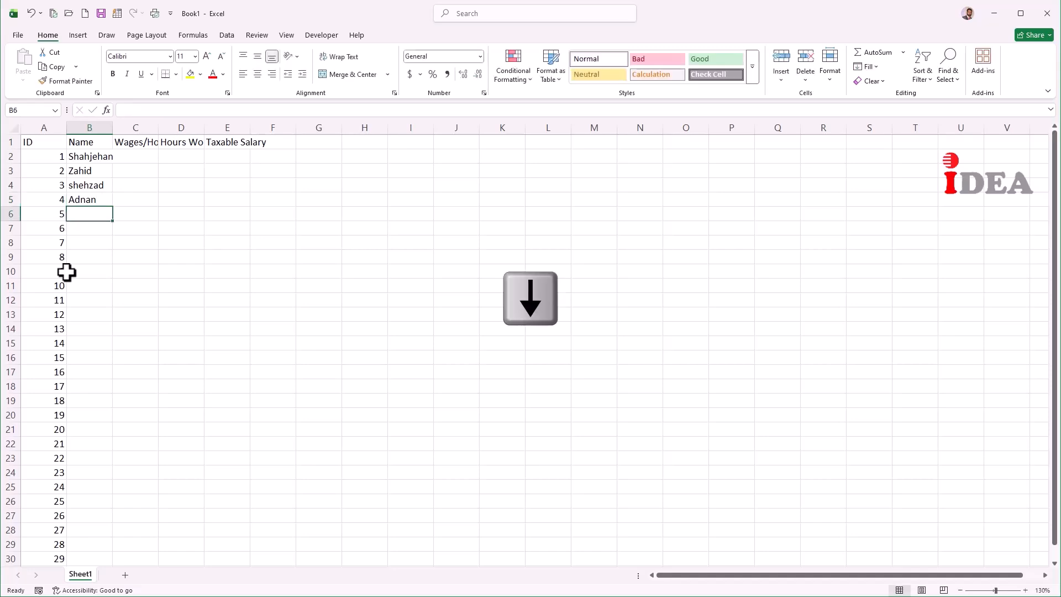
pyautogui.write('Numan')
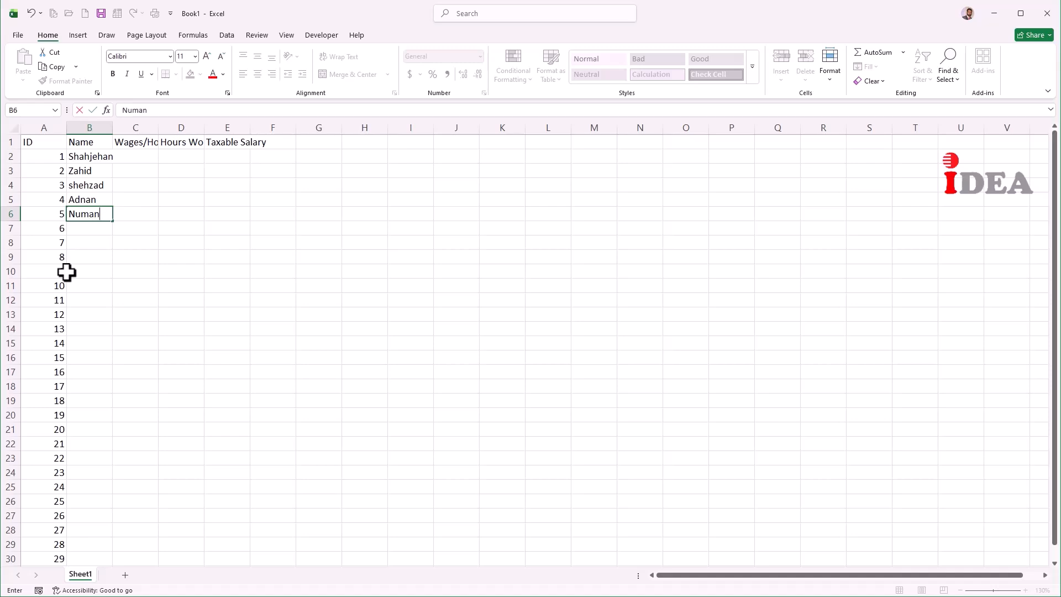
pyautogui.press('Return')
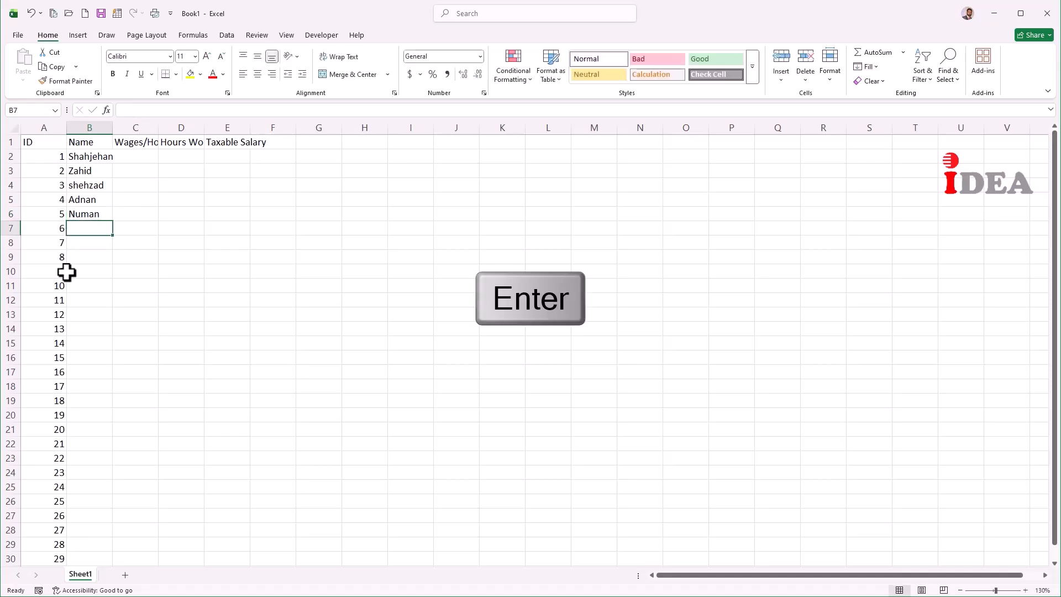
pyautogui.write('A')
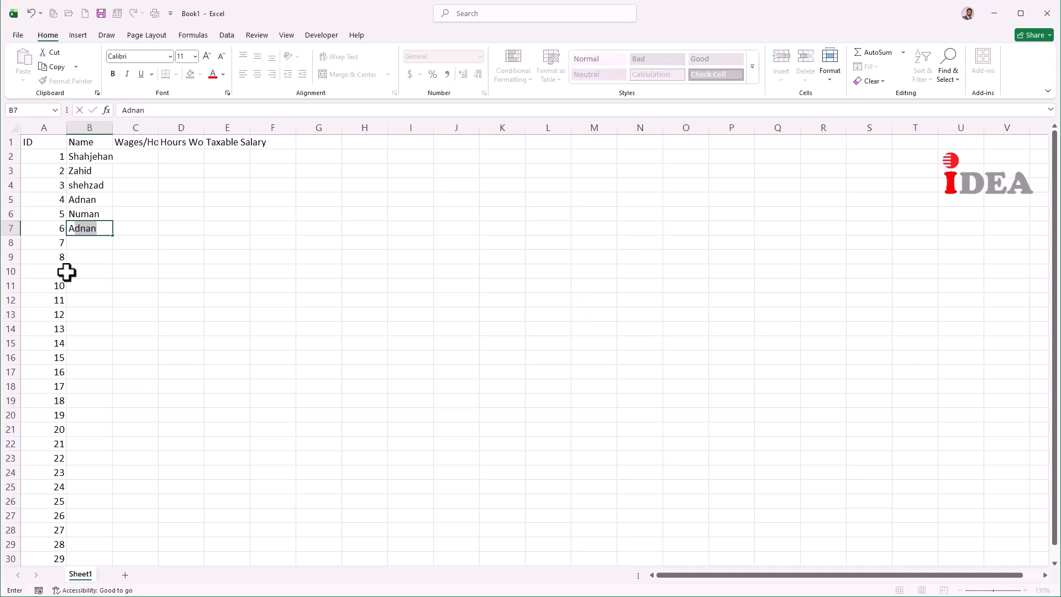
pyautogui.write('rsal')
pyautogui.press('Return')
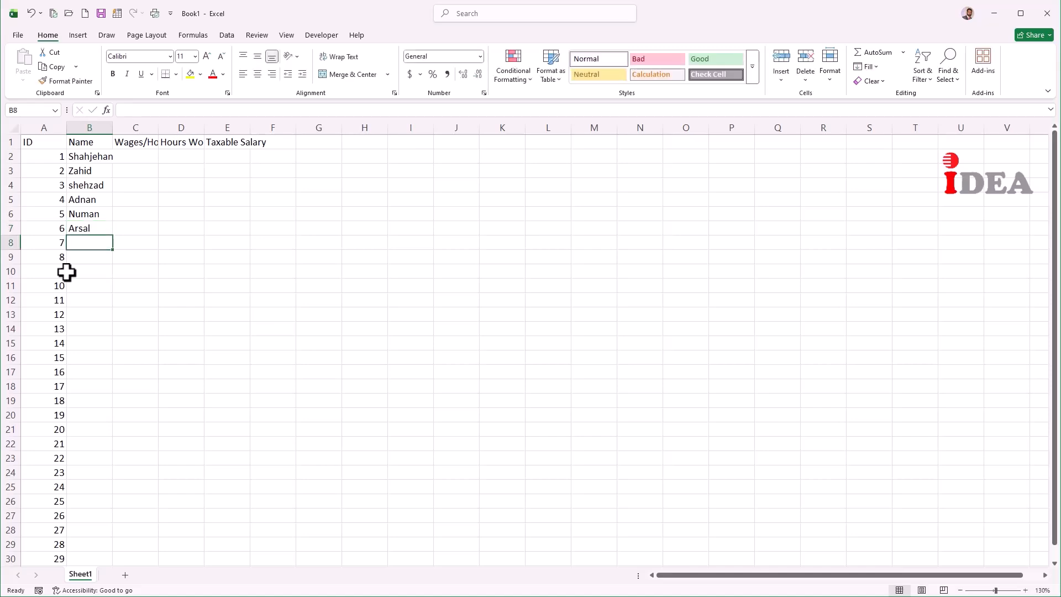
# Step: Enter 12 as the hourly wage in cell C2 and copy it down to C7
pyautogui.click(132, 158)
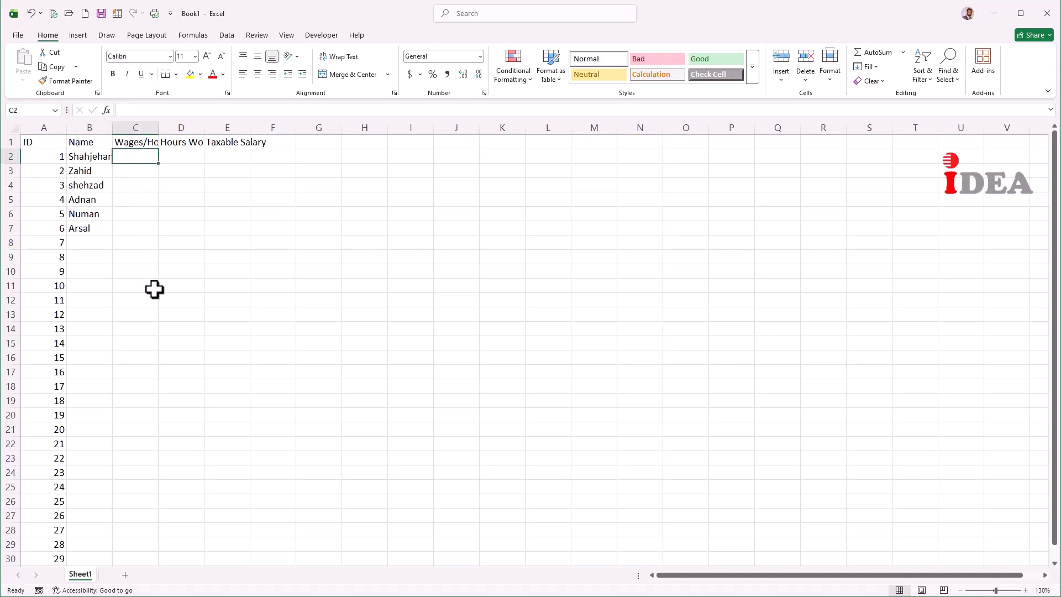
pyautogui.write('12')
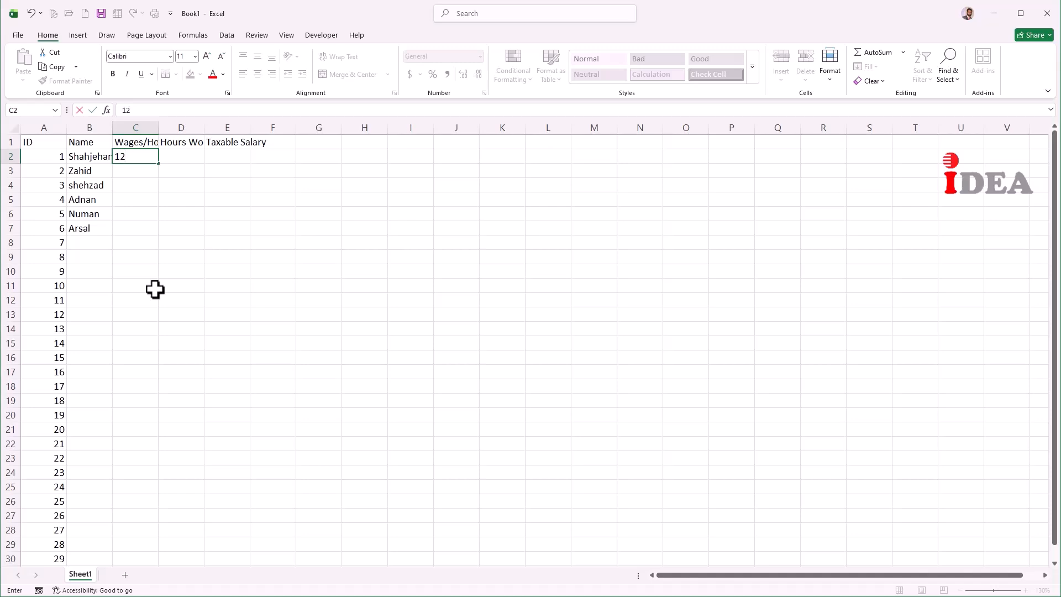
pyautogui.press('Return')
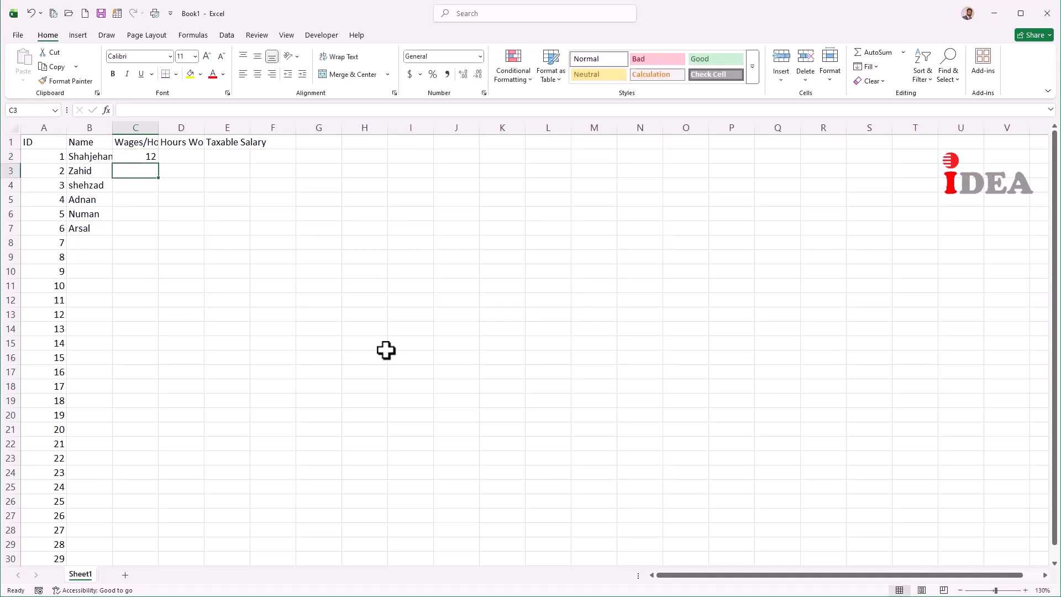
pyautogui.click(135, 155)
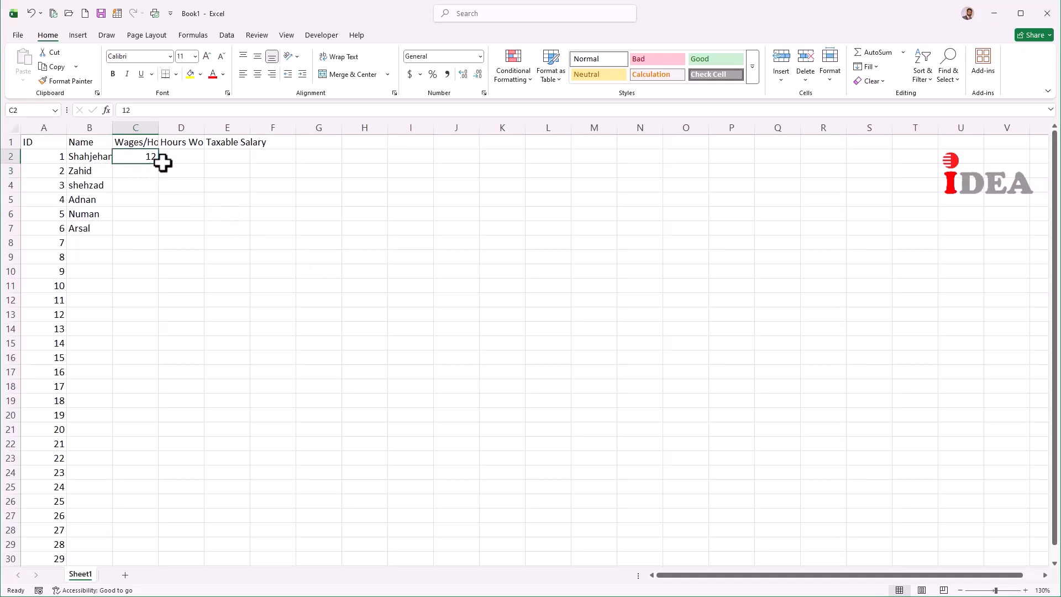
pyautogui.moveTo(159, 164); pyautogui.dragTo(151, 234)
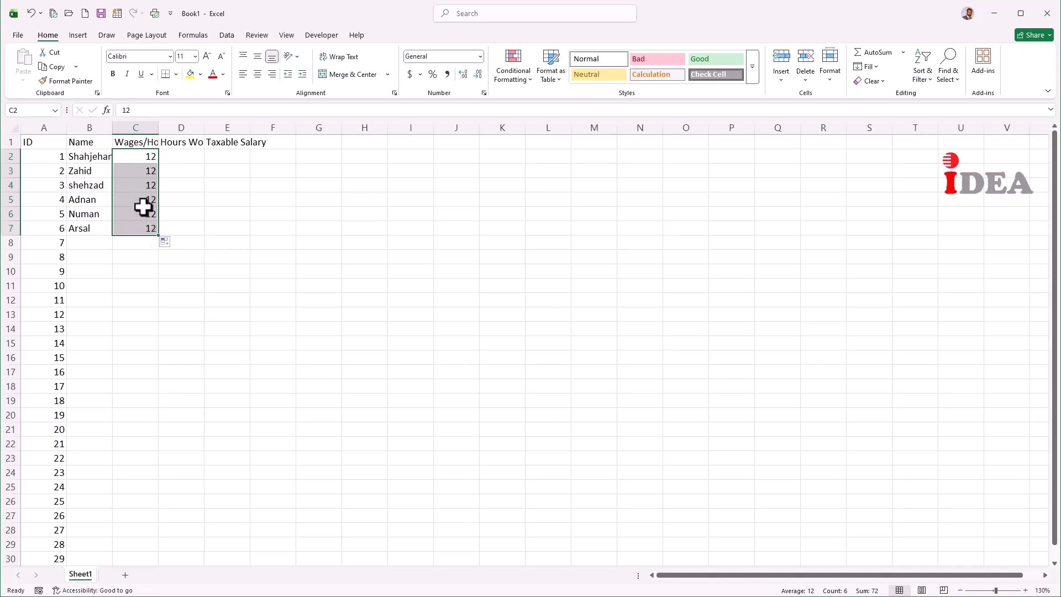
# Step: Enter 130 as the hours worked in cell D2 and fill it down to D7 as a series increasing by one
pyautogui.click(186, 153)
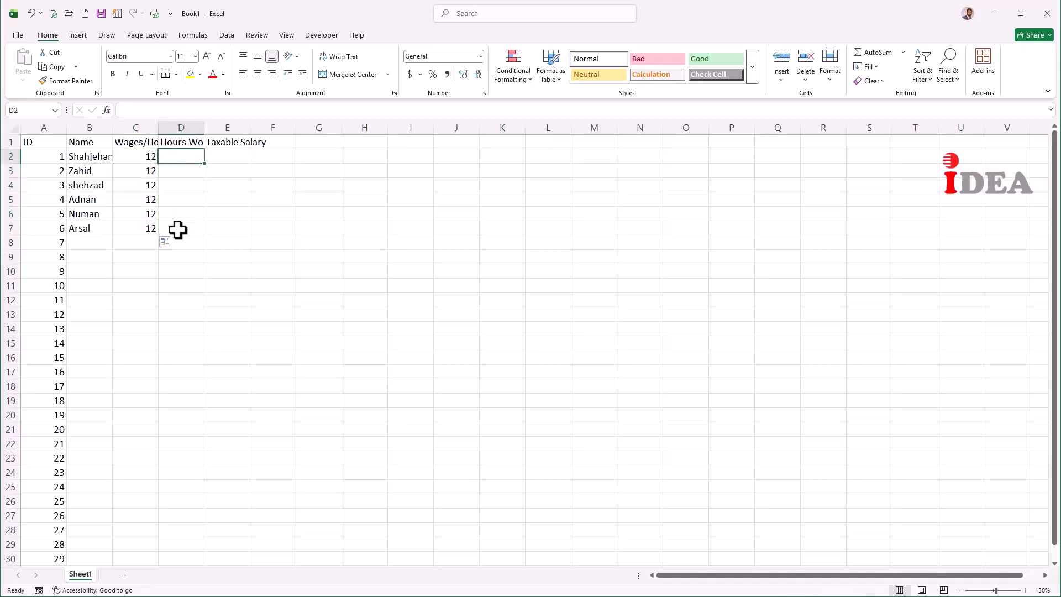
pyautogui.write('130')
pyautogui.press('Return')
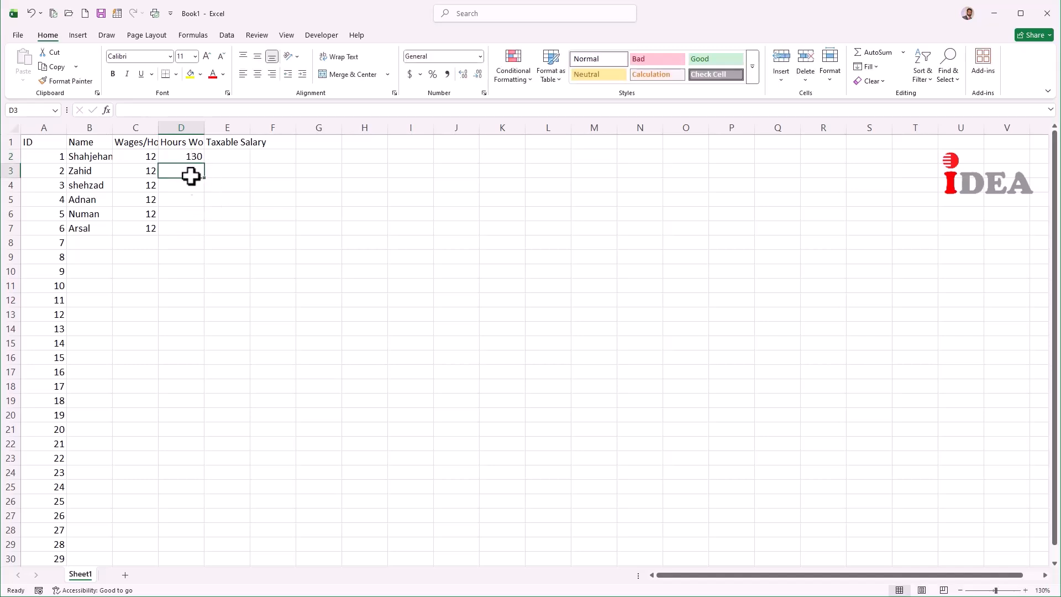
pyautogui.click(175, 156)
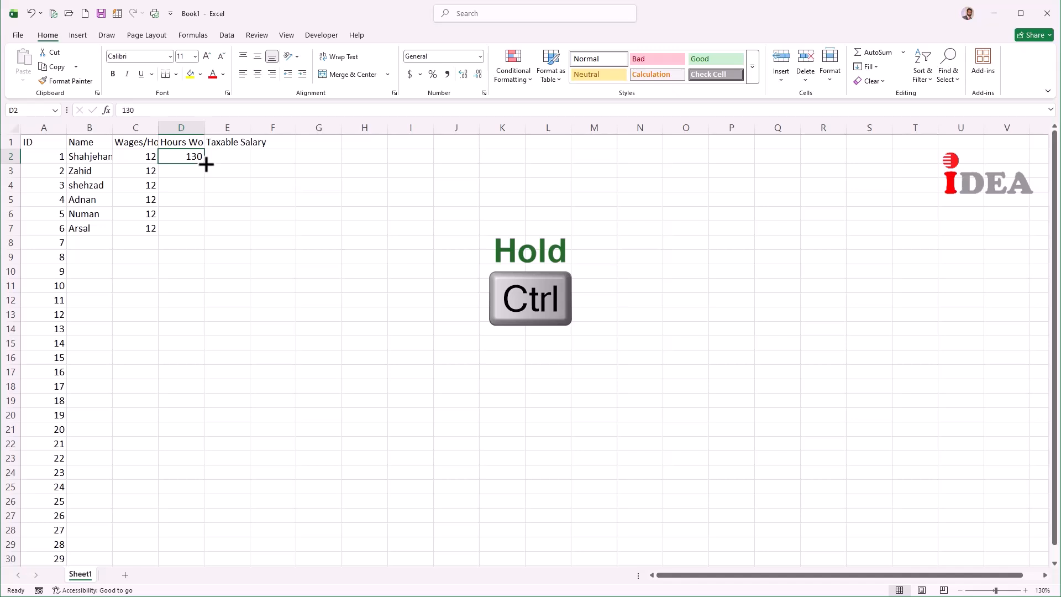
pyautogui.moveTo(205, 164); pyautogui.dragTo(208, 232)
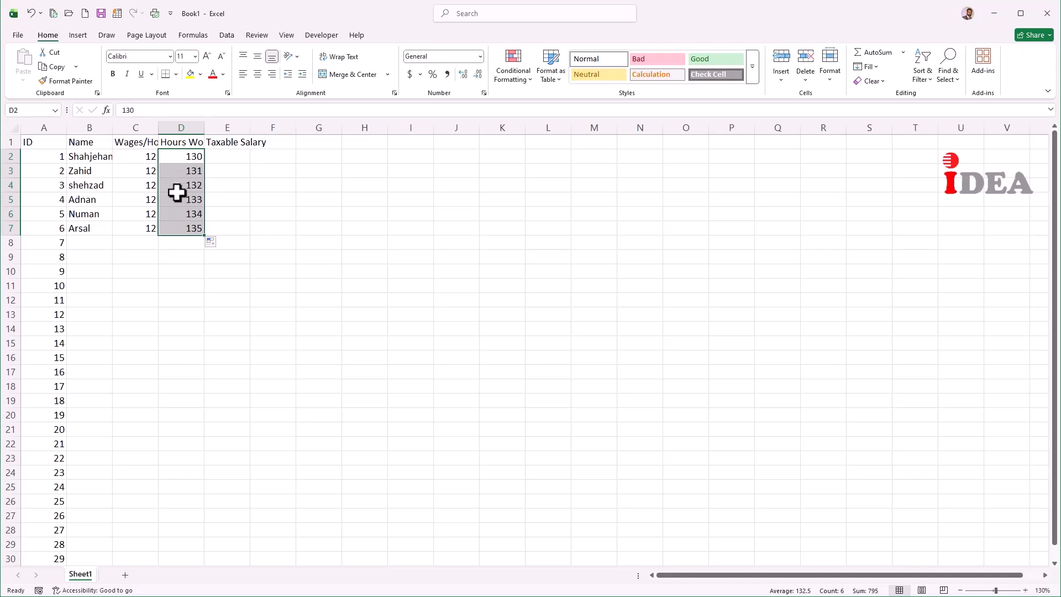
# Step: Move the active cell from E2 down to E5 and back up to E2, one cell at a time
pyautogui.press('Right')
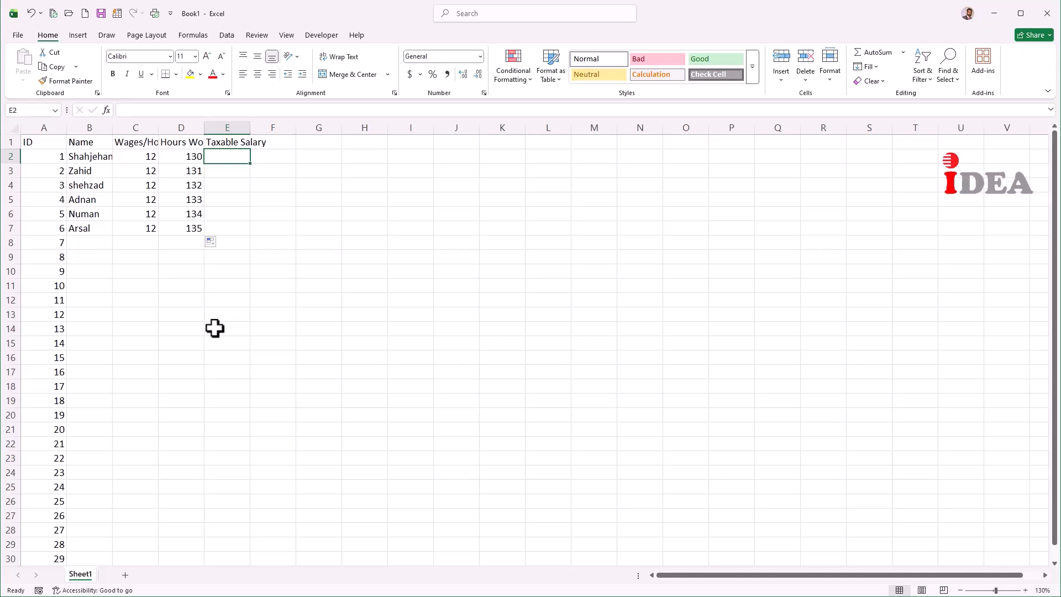
pyautogui.press('Return')
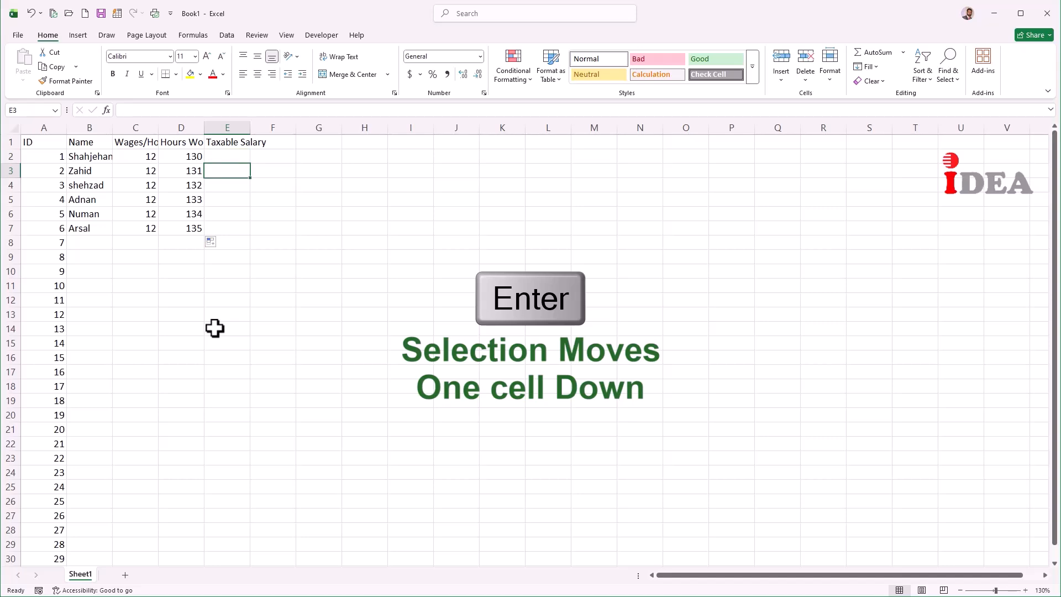
pyautogui.press('Return')
pyautogui.press('Return')
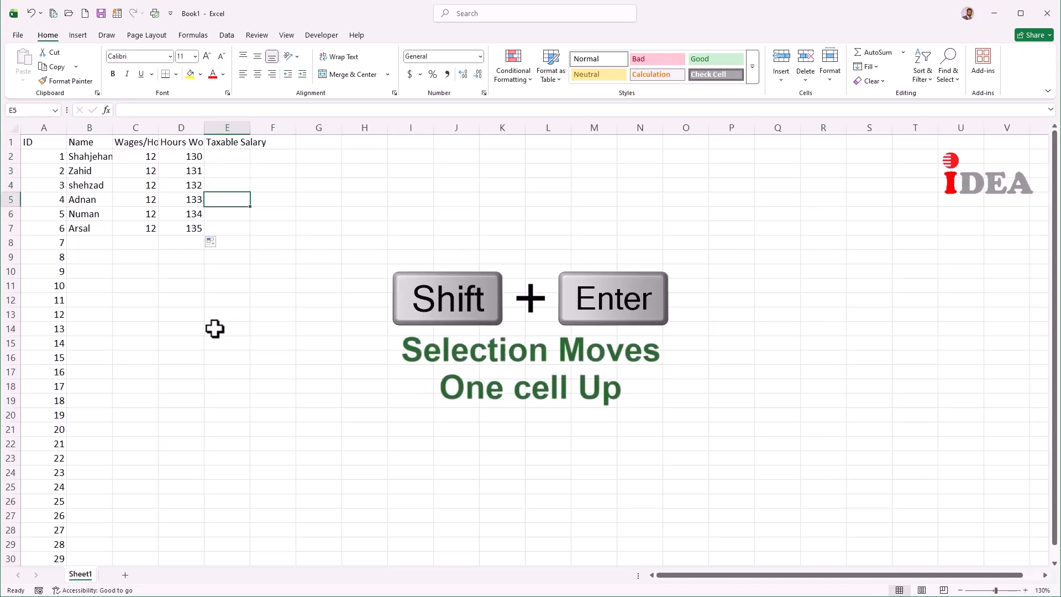
pyautogui.hotkey('shift', 'Return')
pyautogui.hotkey('shift', 'Return')
pyautogui.hotkey('shift', 'Return')
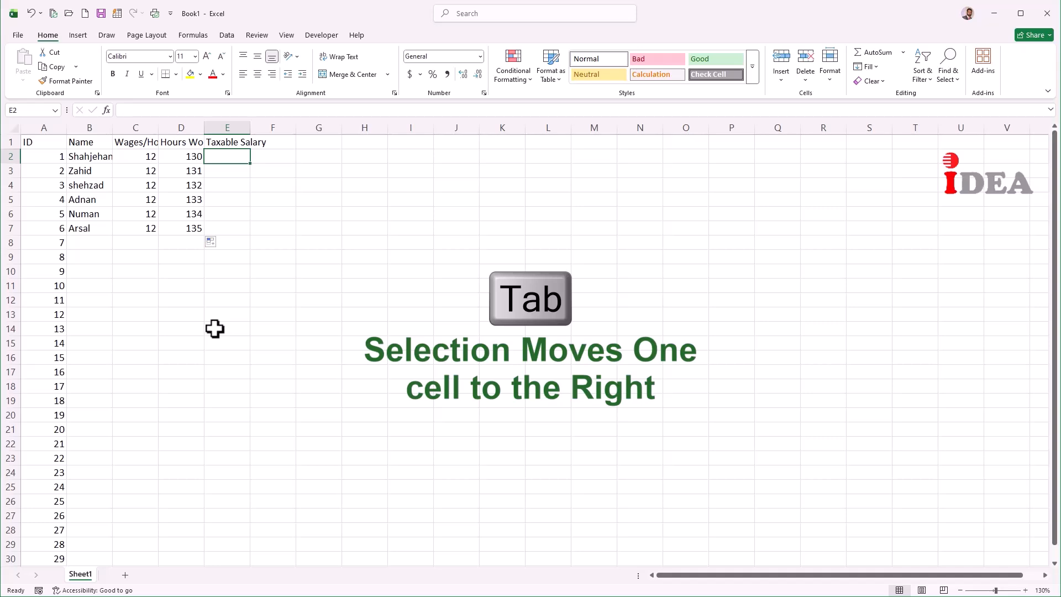
# Step: Move the active cell across row 2 from E2 to J2, one cell at a time
pyautogui.press('Tab')
pyautogui.press('Tab')
pyautogui.press('Tab')
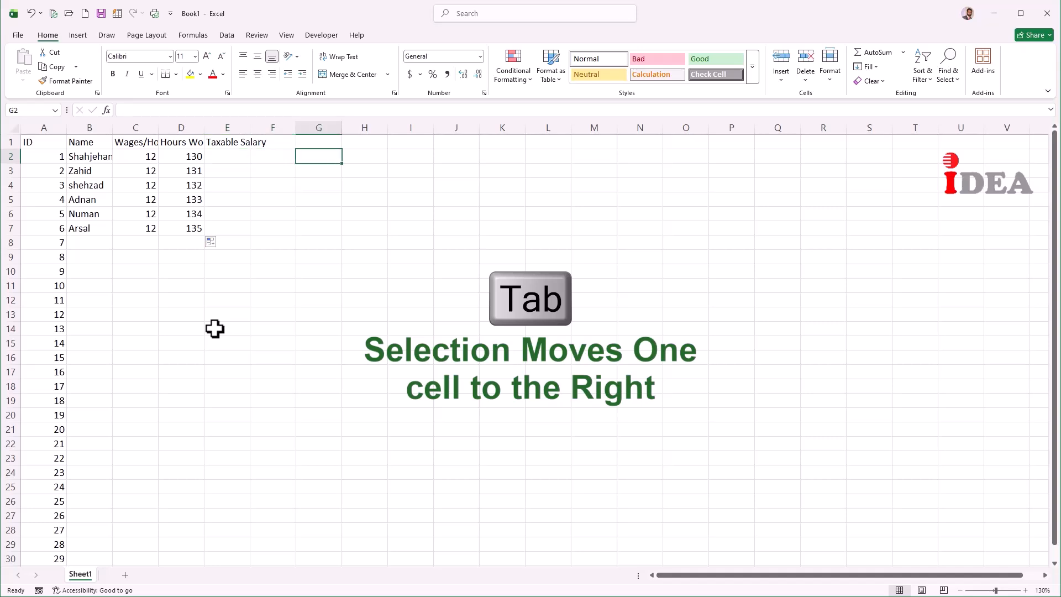
pyautogui.press('Tab')
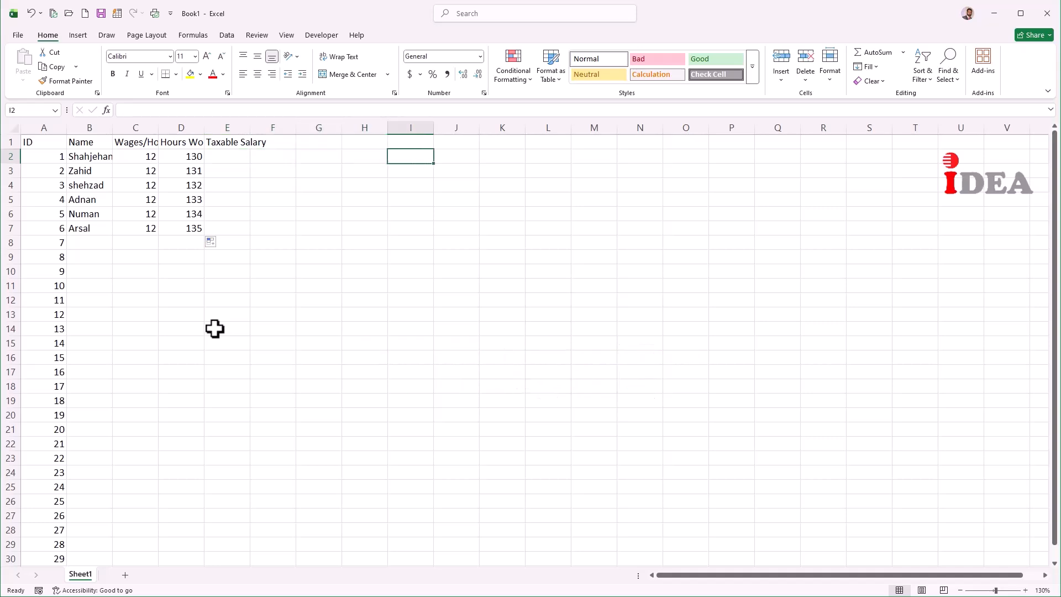
pyautogui.press('Tab')
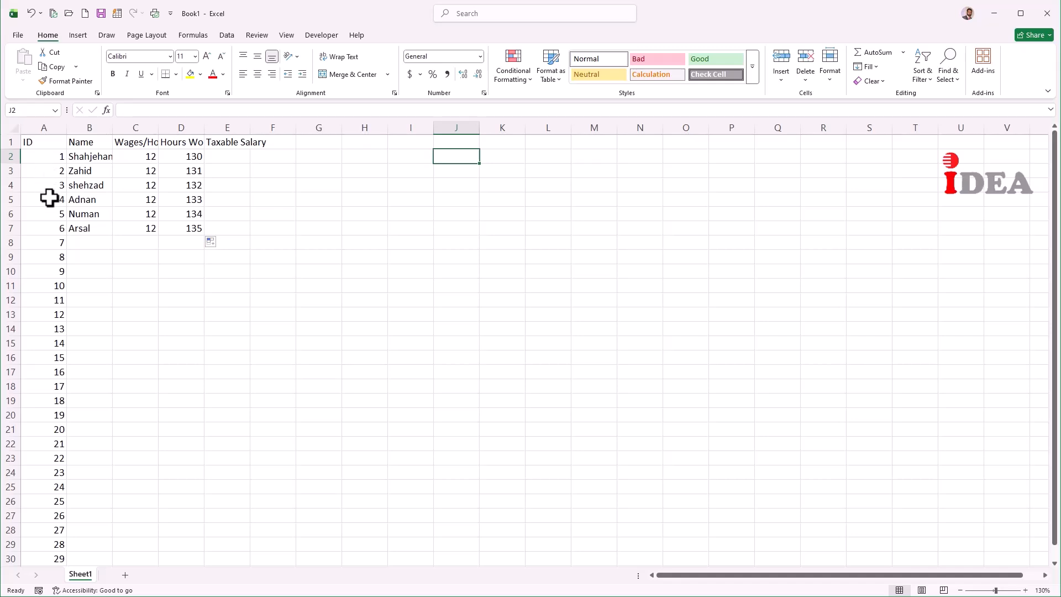
# Step: Review the full header text of each column in cells A1 through E1, ending back on A1
pyautogui.click(51, 144)
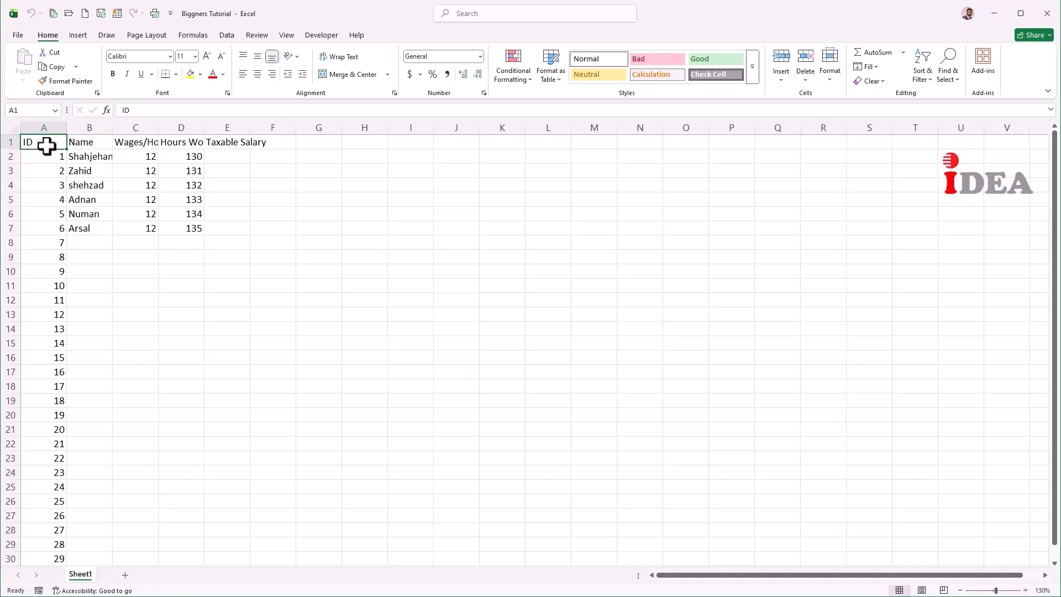
pyautogui.click(105, 145)
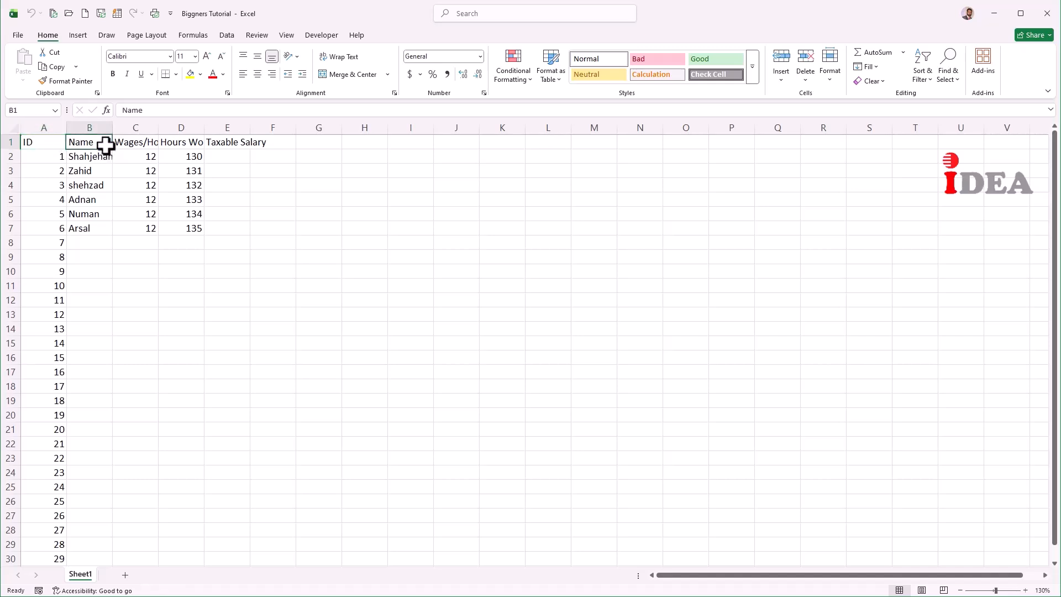
pyautogui.click(143, 141)
pyautogui.click(181, 143)
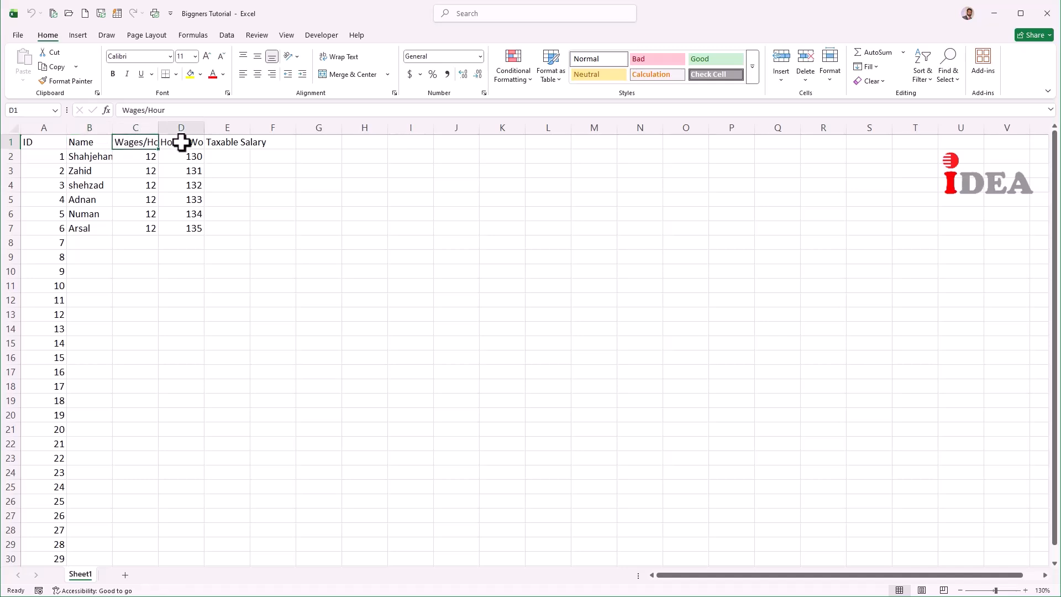
pyautogui.click(213, 142)
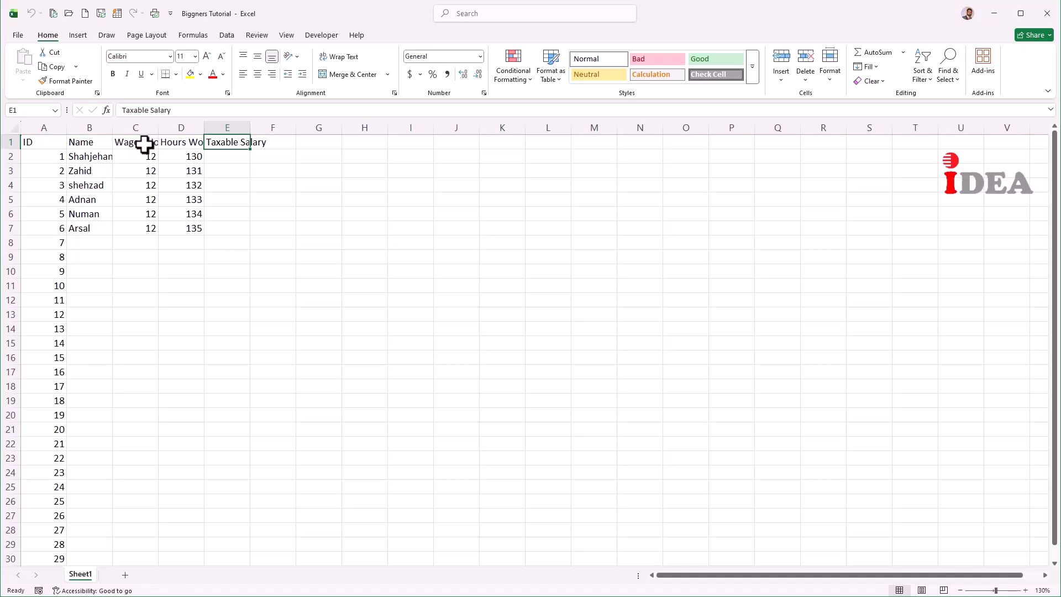
pyautogui.click(52, 142)
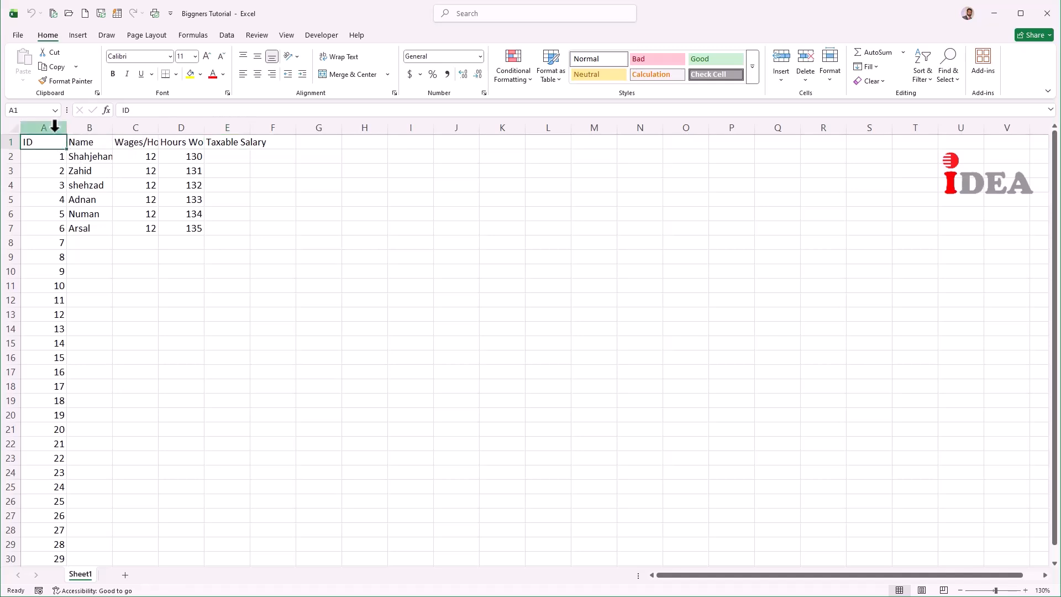
# Step: Autofit the widths of columns A through E to their contents and select cell E2
pyautogui.moveTo(55, 126); pyautogui.dragTo(224, 127)
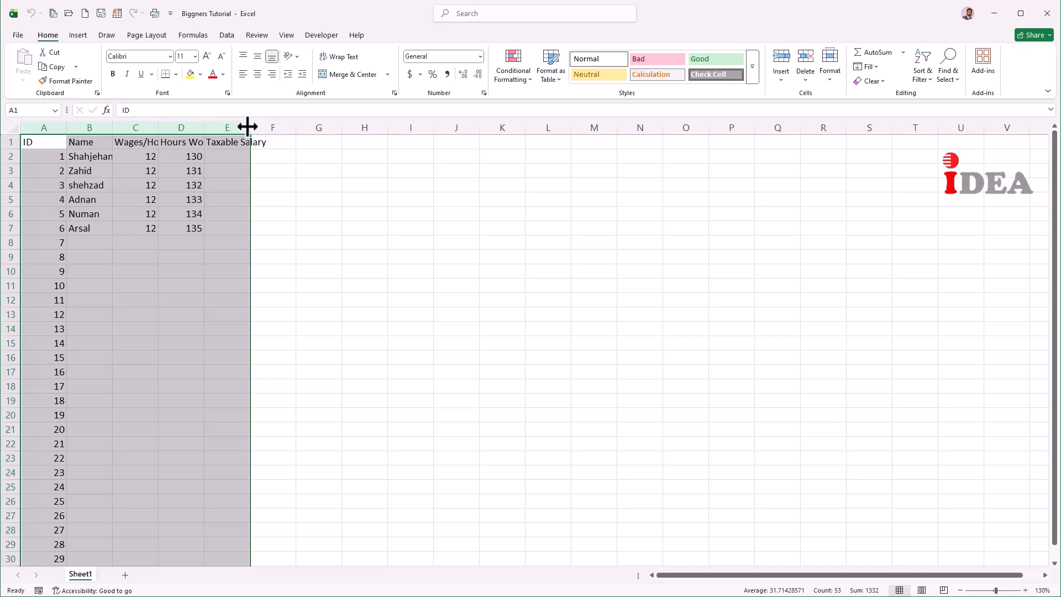
pyautogui.doubleClick(159, 127)
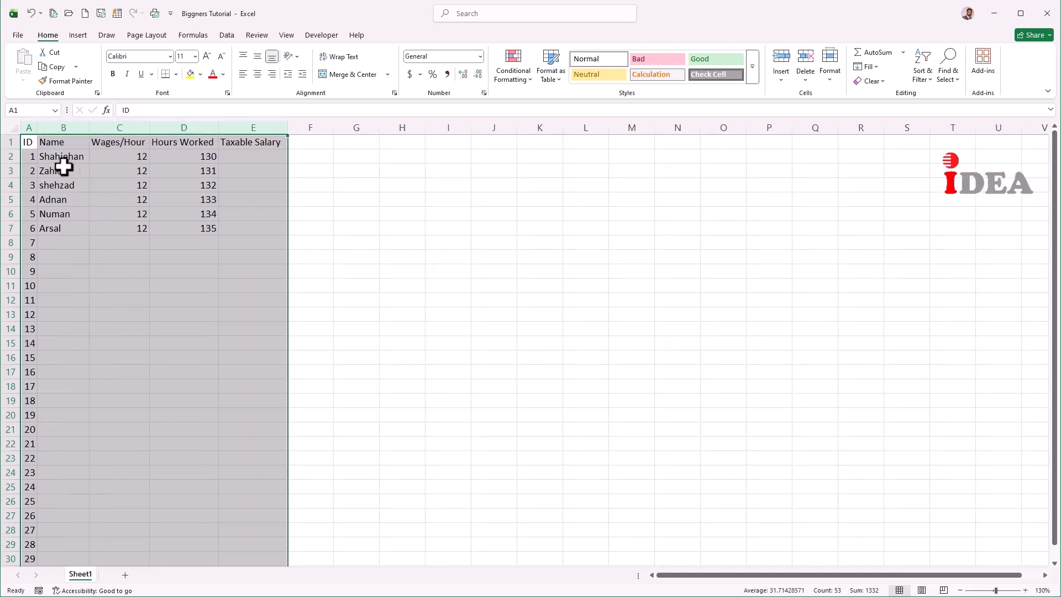
pyautogui.click(26, 158)
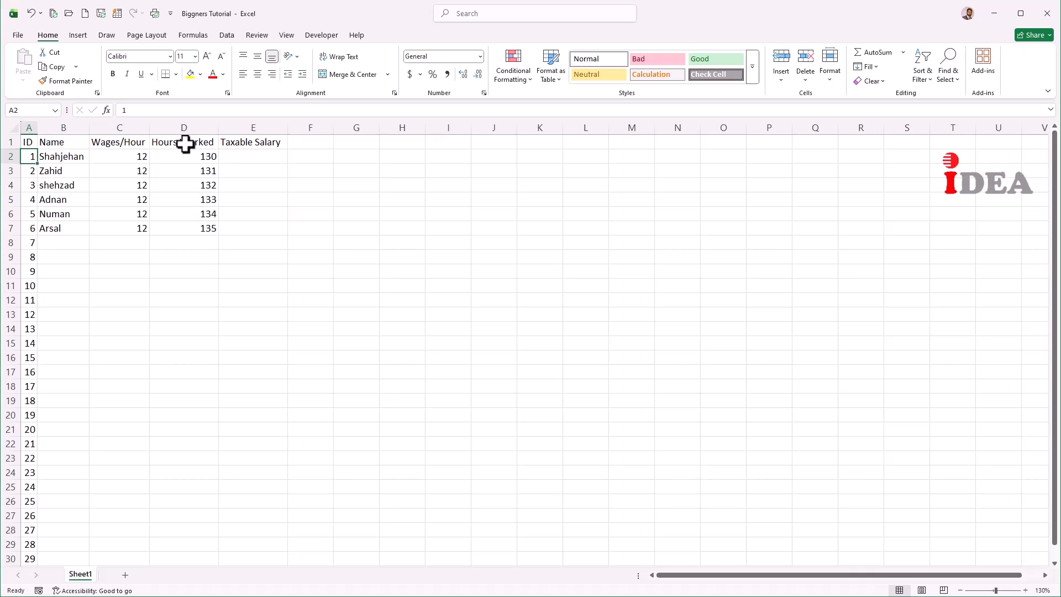
pyautogui.click(257, 154)
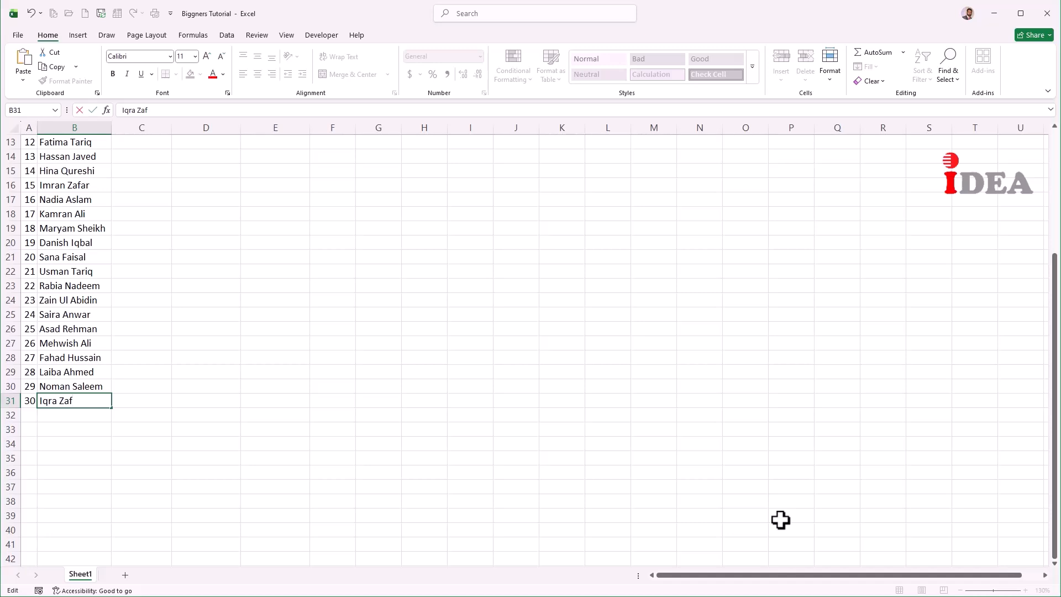
# Step: Finish entering the full name for ID 30 in cell B31 and return to the Name header in B1
pyautogui.write('ar')
pyautogui.press('Return')
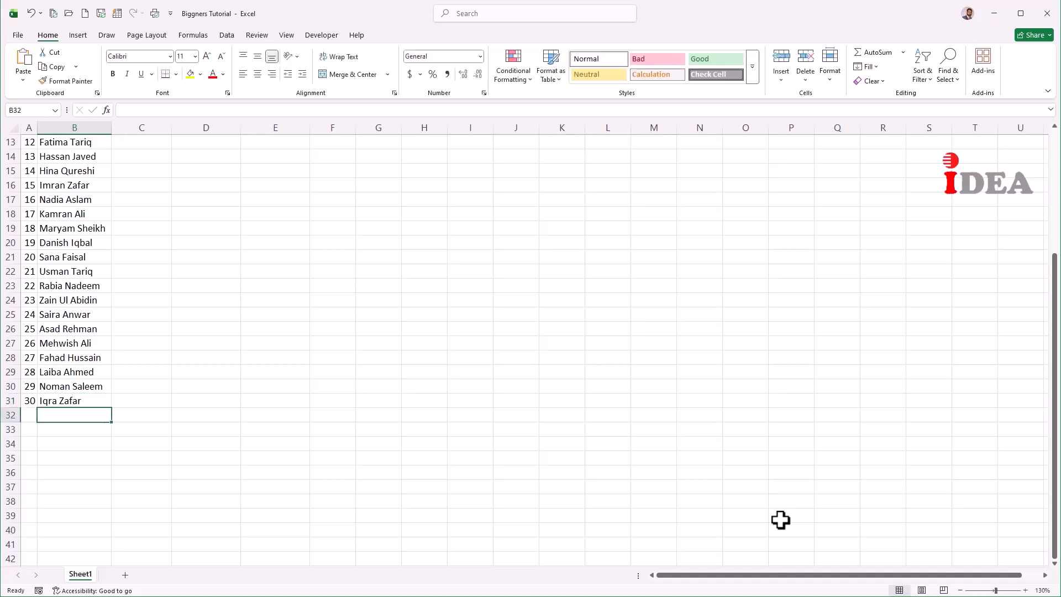
pyautogui.press('Up')
pyautogui.press('Up')
pyautogui.press('Up')
pyautogui.press('Up')
pyautogui.press('Up')
pyautogui.press('Up')
pyautogui.press('Up')
pyautogui.press('Up')
pyautogui.press('Up')
pyautogui.press('Up')
pyautogui.press('Up')
pyautogui.press('Up')
pyautogui.press('Up')
pyautogui.press('Up')
pyautogui.press('Up')
pyautogui.press('Up')
pyautogui.press('Up')
pyautogui.press('Up')
pyautogui.press('Up')
pyautogui.press('Up')
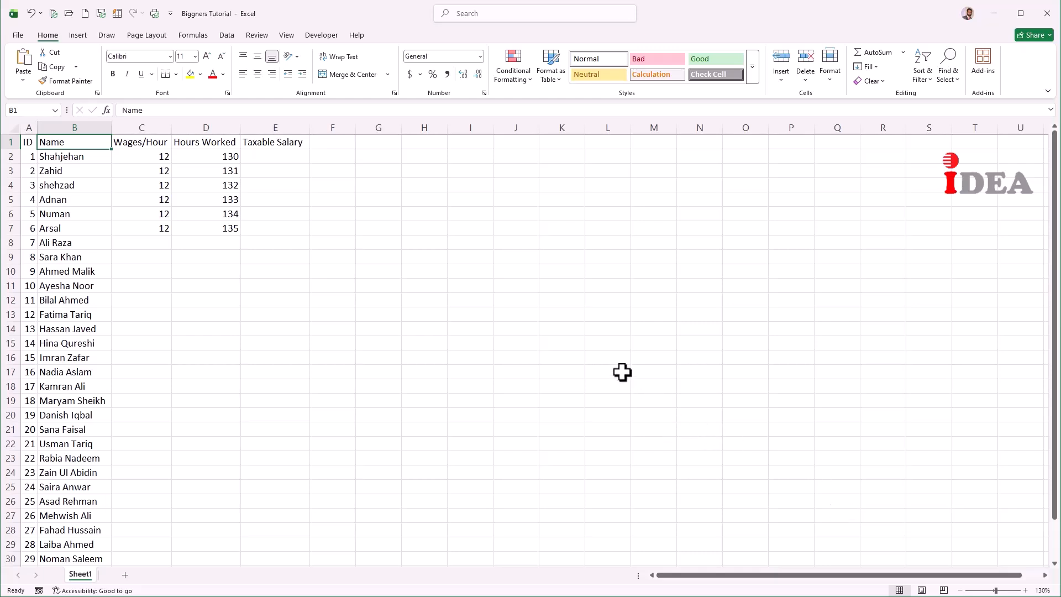
# Step: Enter the formula =130+12 with fixed numbers in cell E2 of the Taxable Salary column
pyautogui.click(266, 158)
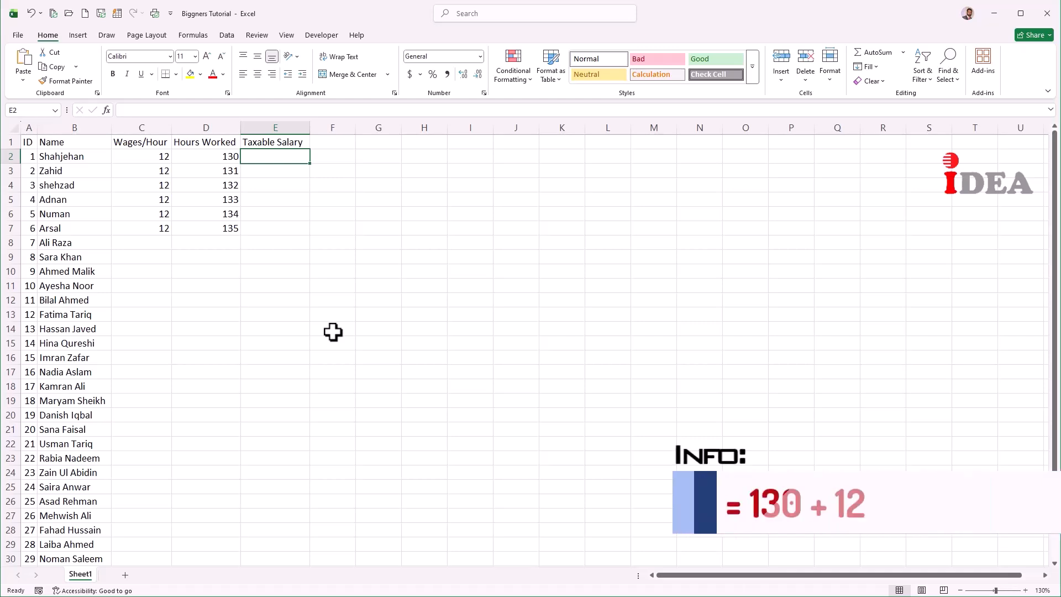
pyautogui.write('=')
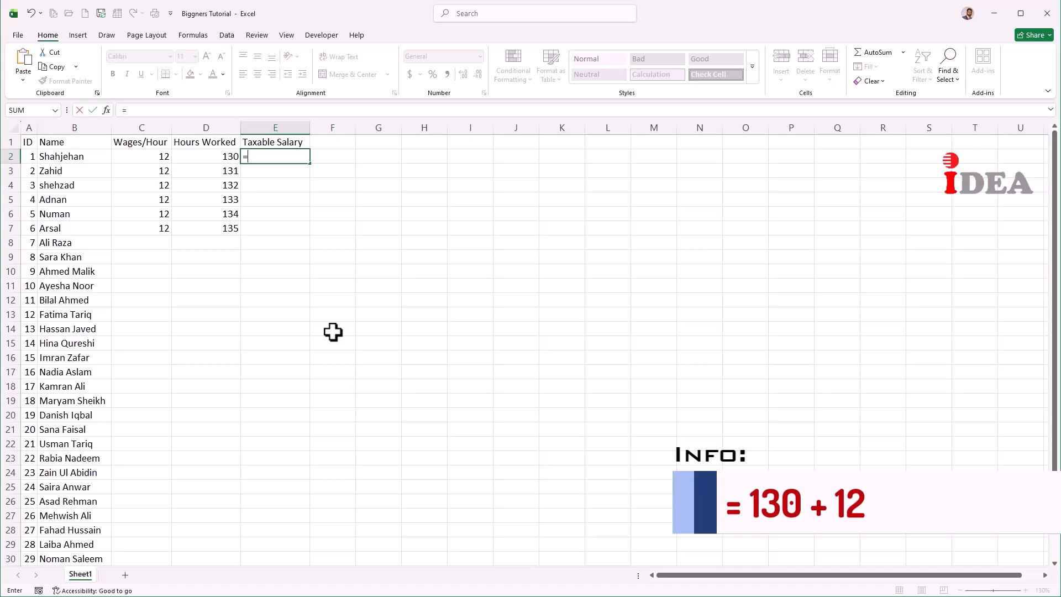
pyautogui.write('130+12')
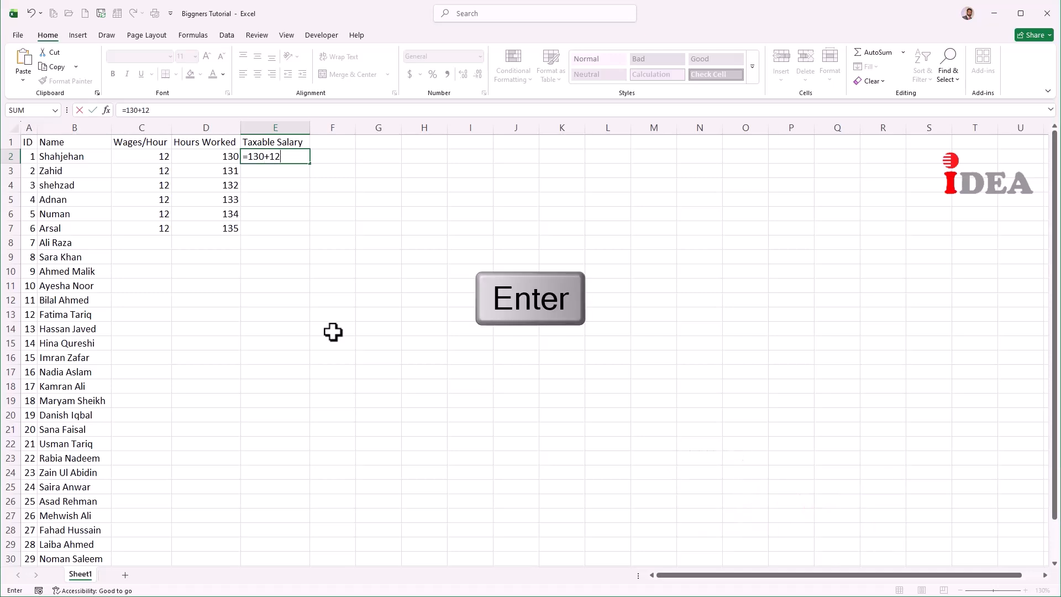
pyautogui.press('Return')
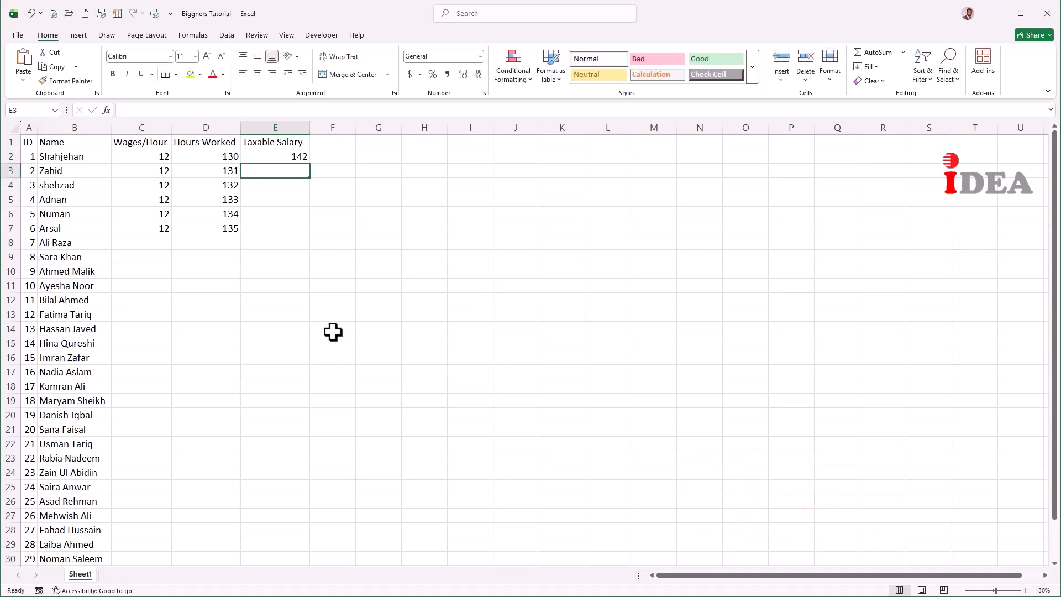
# Step: Change the hourly wage in cell C2 to 13 and check whether the formula in E2 responds
pyautogui.press('Up')
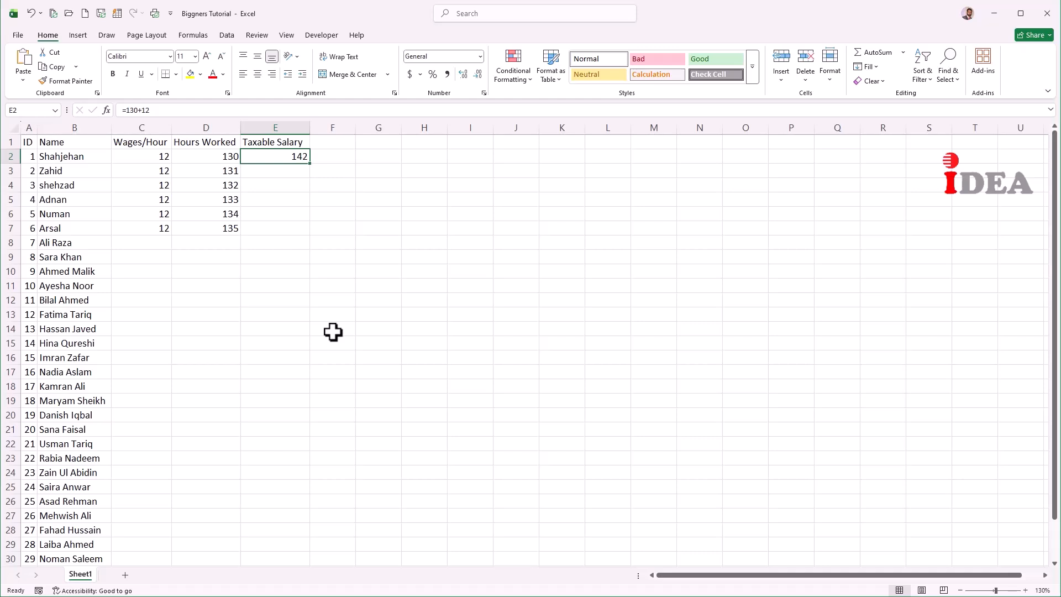
pyautogui.press('Left')
pyautogui.press('Left')
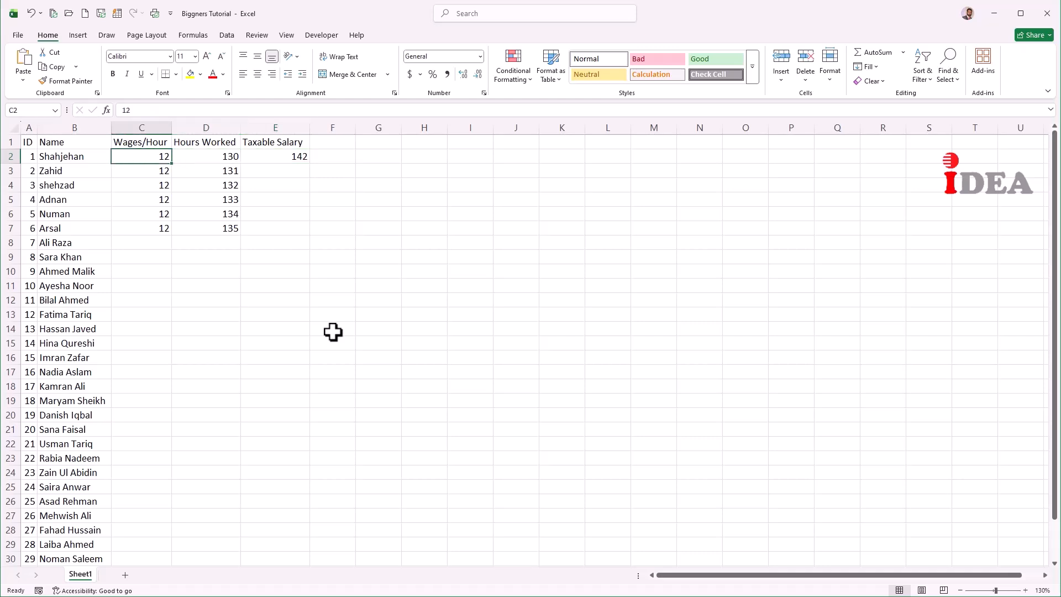
pyautogui.write('13')
pyautogui.press('Return')
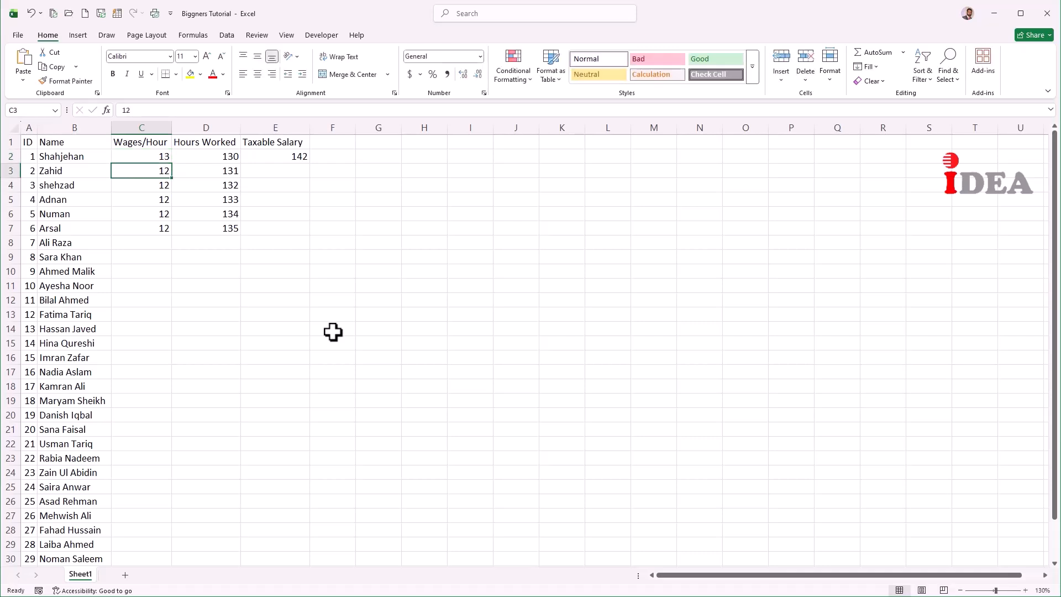
pyautogui.press('Up')
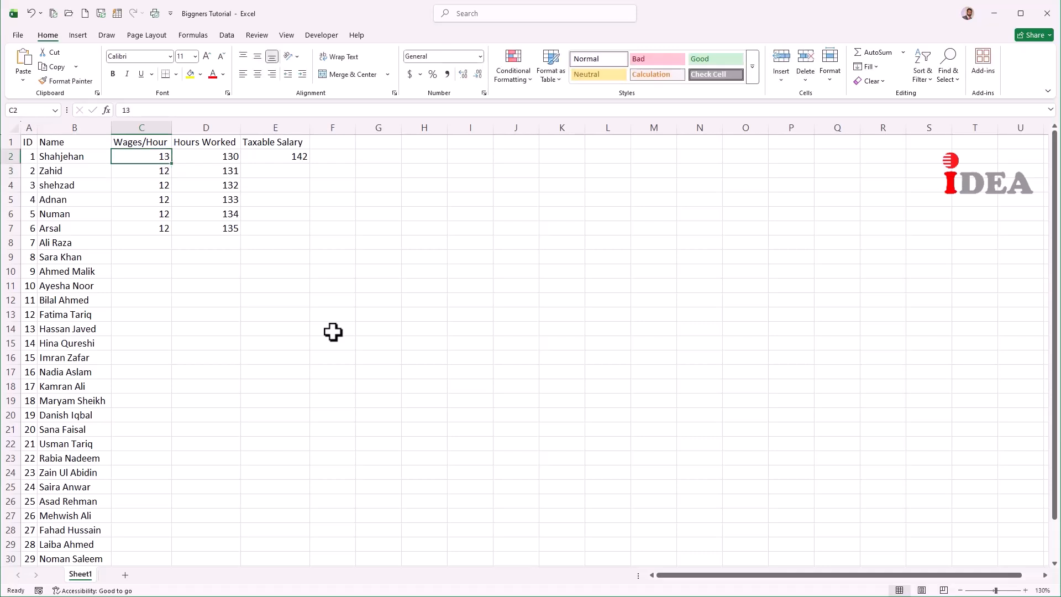
pyautogui.click(279, 157)
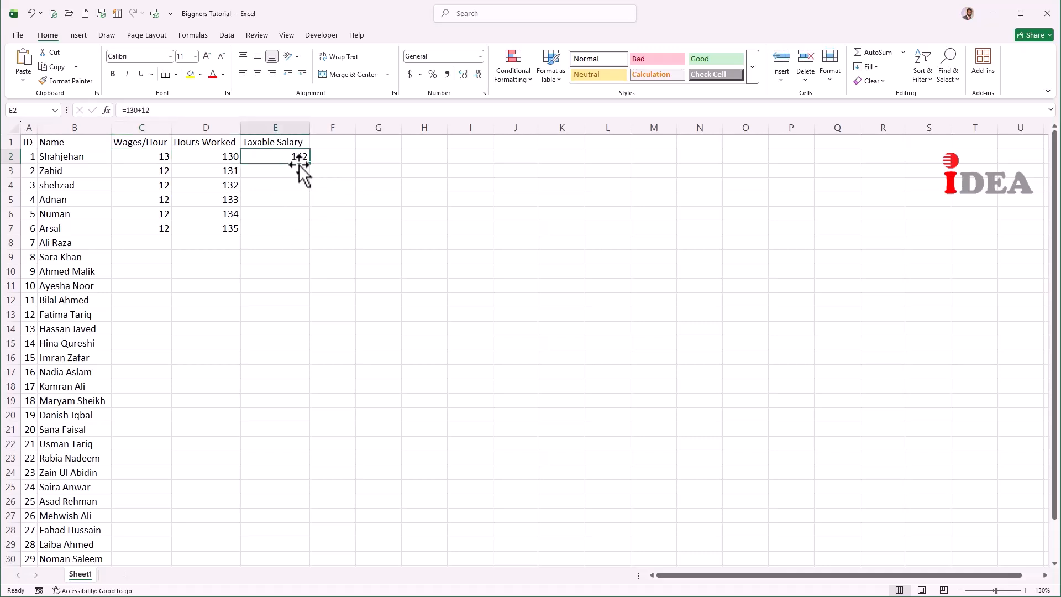
pyautogui.click(154, 157)
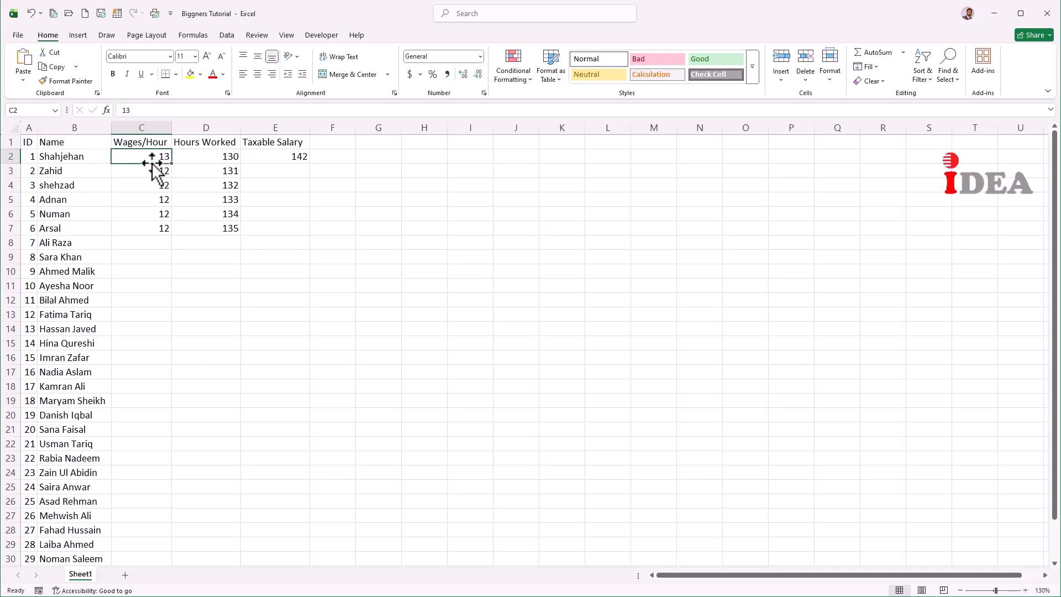
# Step: Replace the fixed-number formula in cell E2 with the cell-reference formula =D2+C2
pyautogui.click(269, 156)
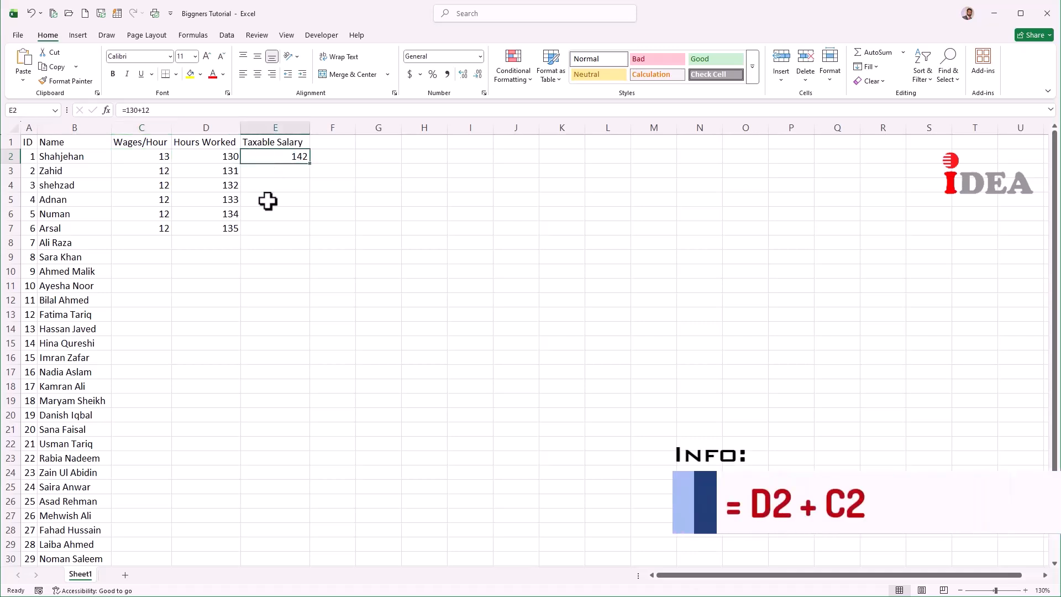
pyautogui.press('Delete')
pyautogui.write('=')
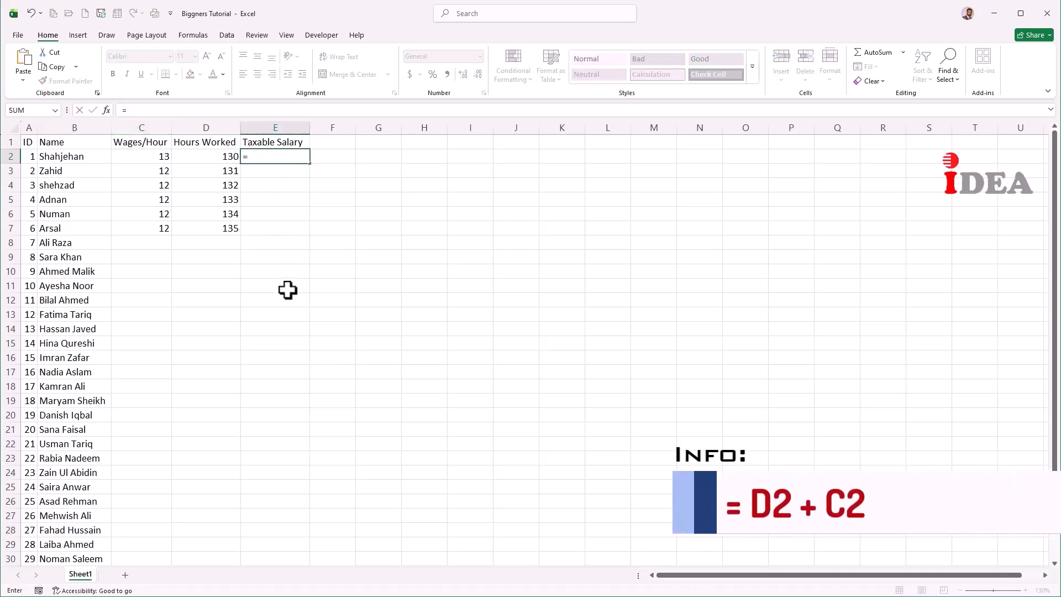
pyautogui.write('d2')
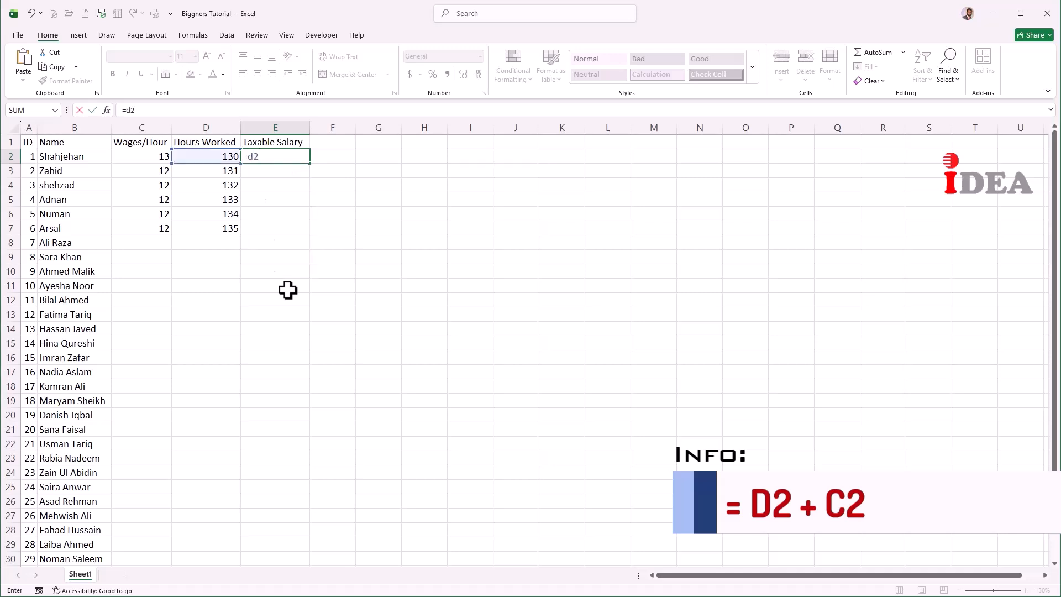
pyautogui.write('+c2')
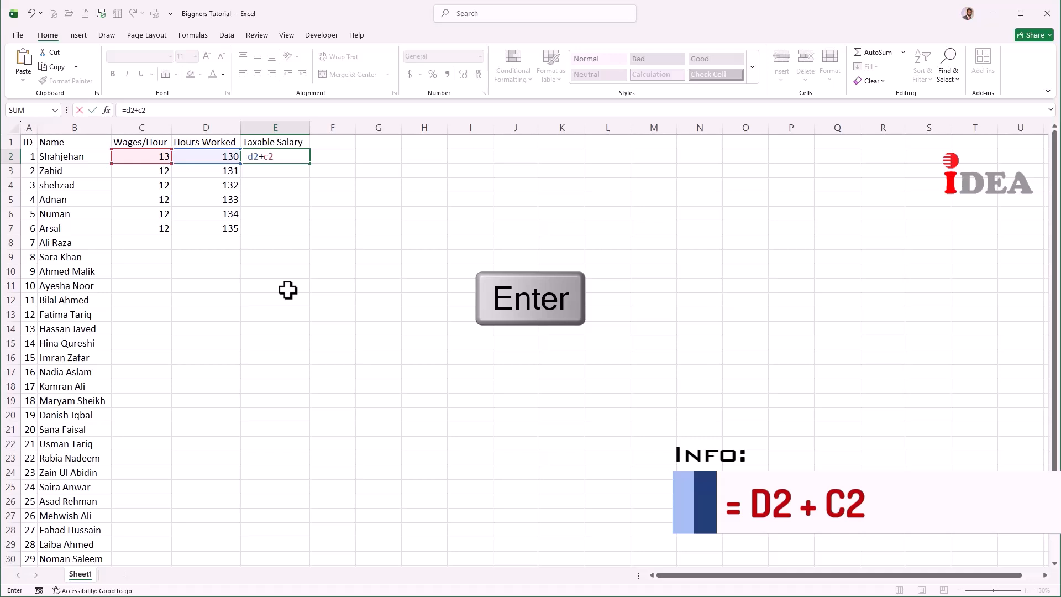
pyautogui.press('Return')
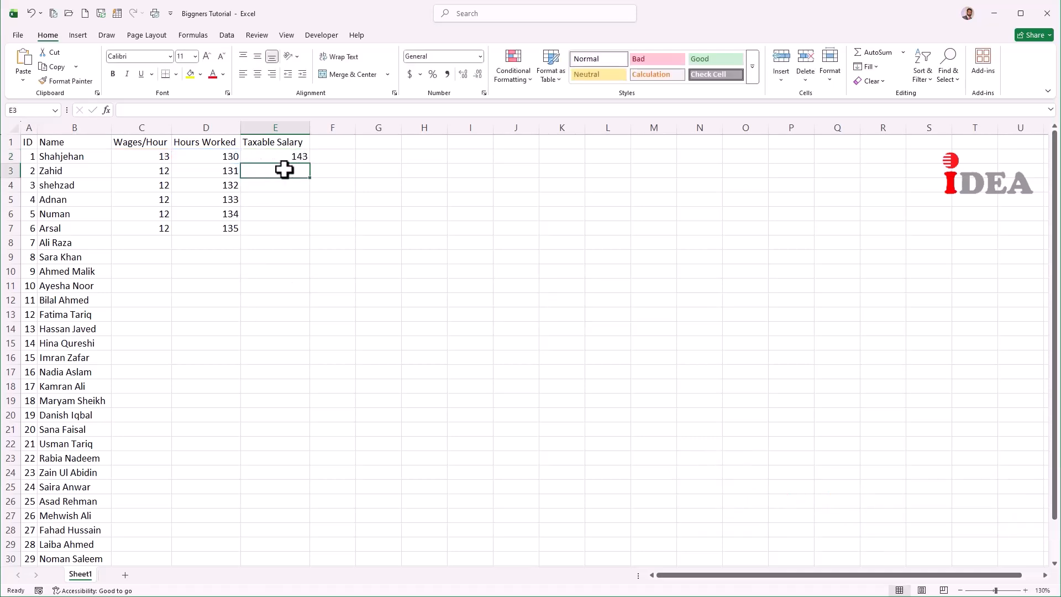
# Step: Set the hourly wage in cell C2 to 14 to test the cell-reference formula
pyautogui.click(141, 160)
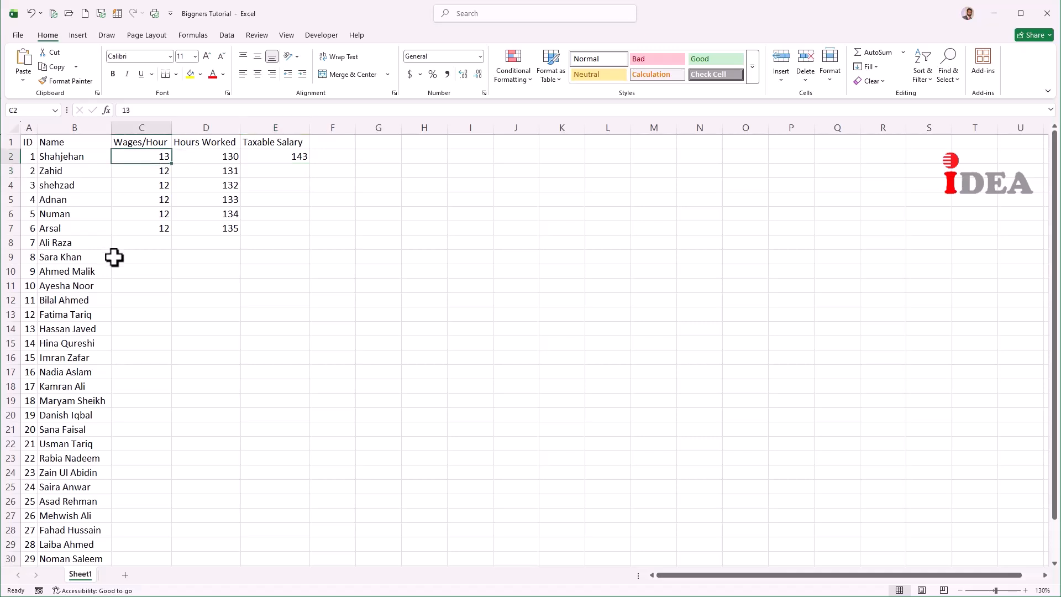
pyautogui.write('14')
pyautogui.press('Return')
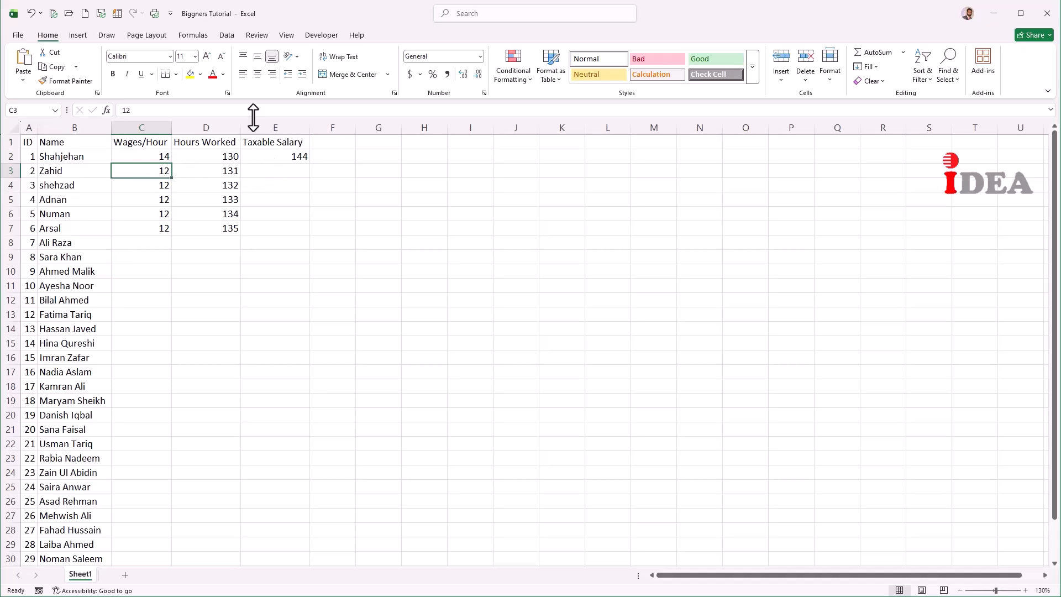
# Step: Set the hourly wage in cell C2 to 15
pyautogui.click(145, 160)
pyautogui.write('1')
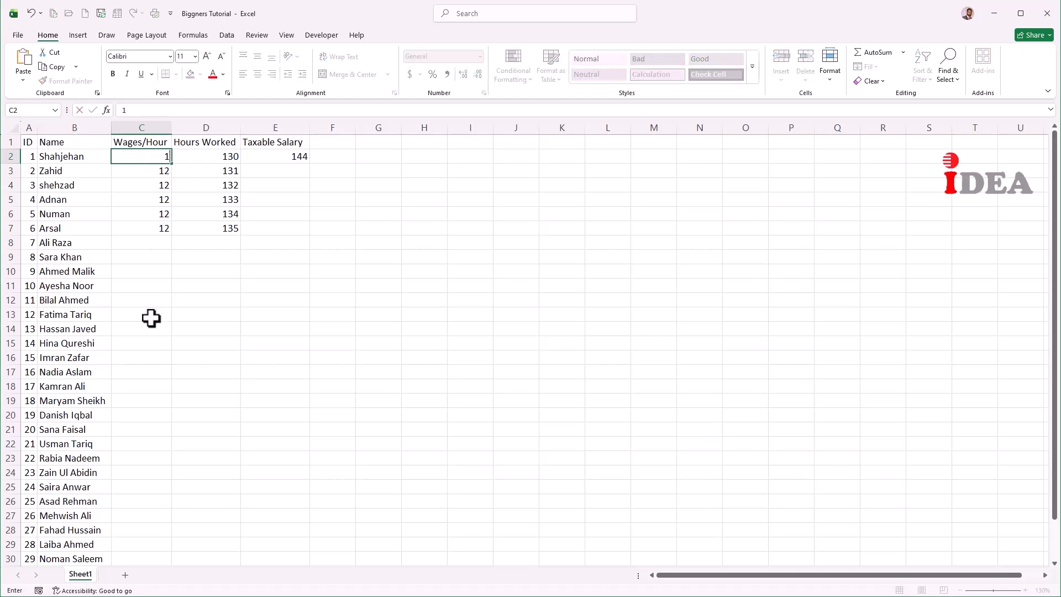
pyautogui.write('5')
pyautogui.press('Return')
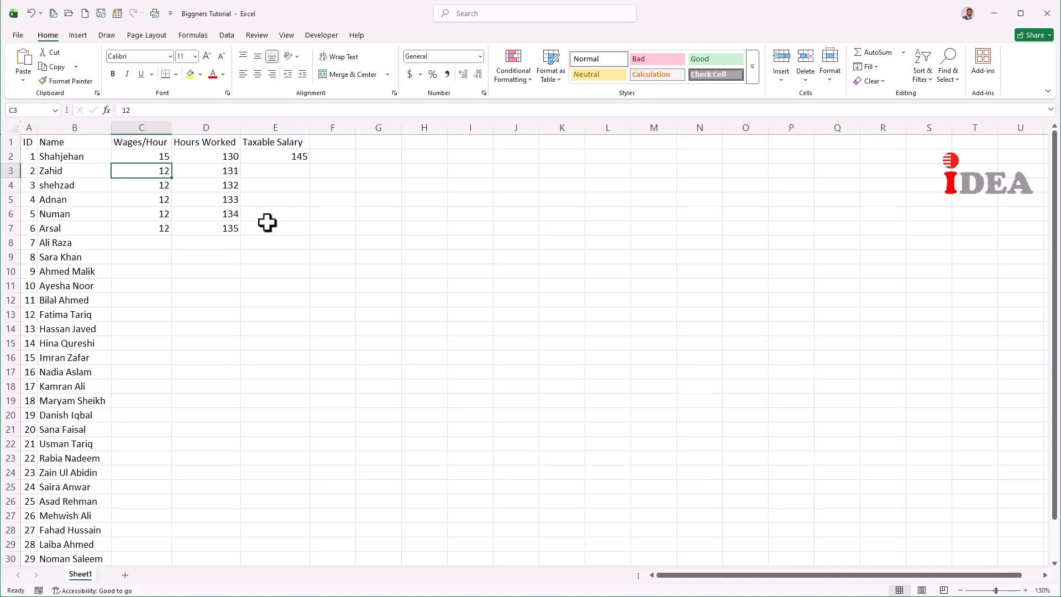
# Step: Enter the cell-reference formula =D3+C3 in cell E3 of the Taxable Salary column
pyautogui.click(283, 170)
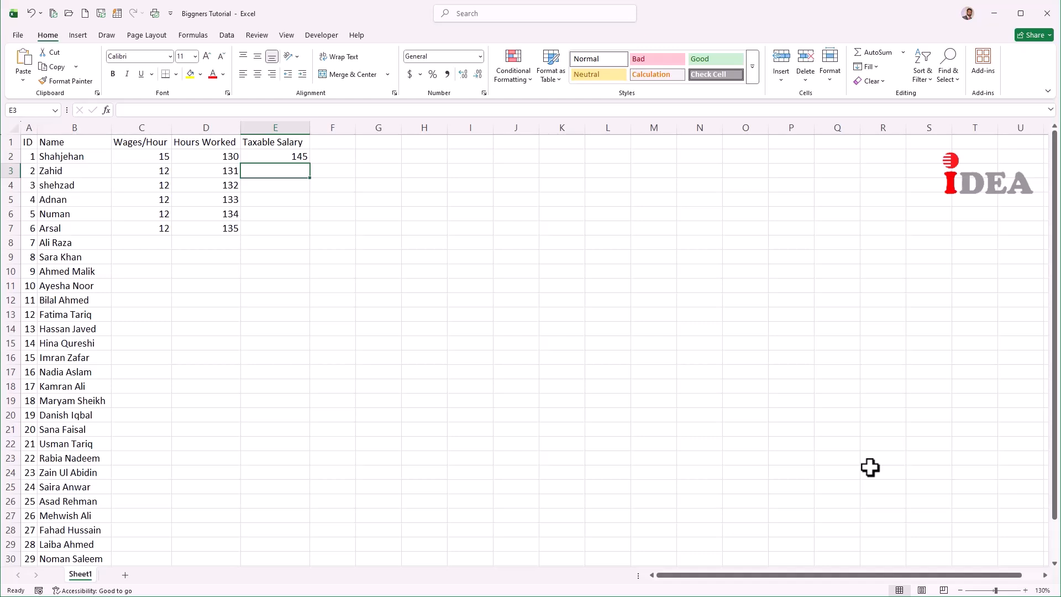
pyautogui.write('=')
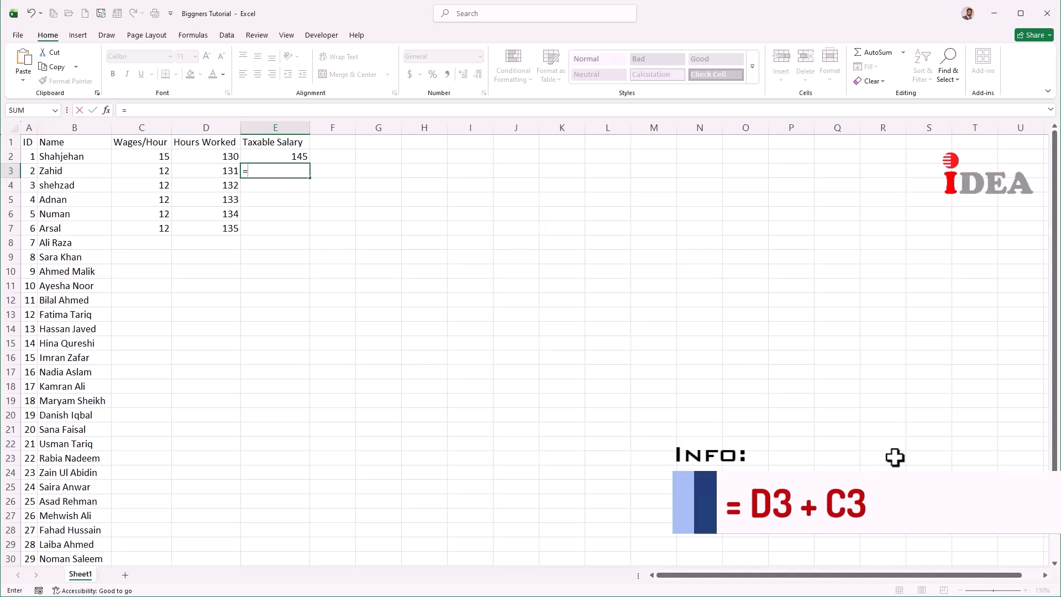
pyautogui.click(192, 171)
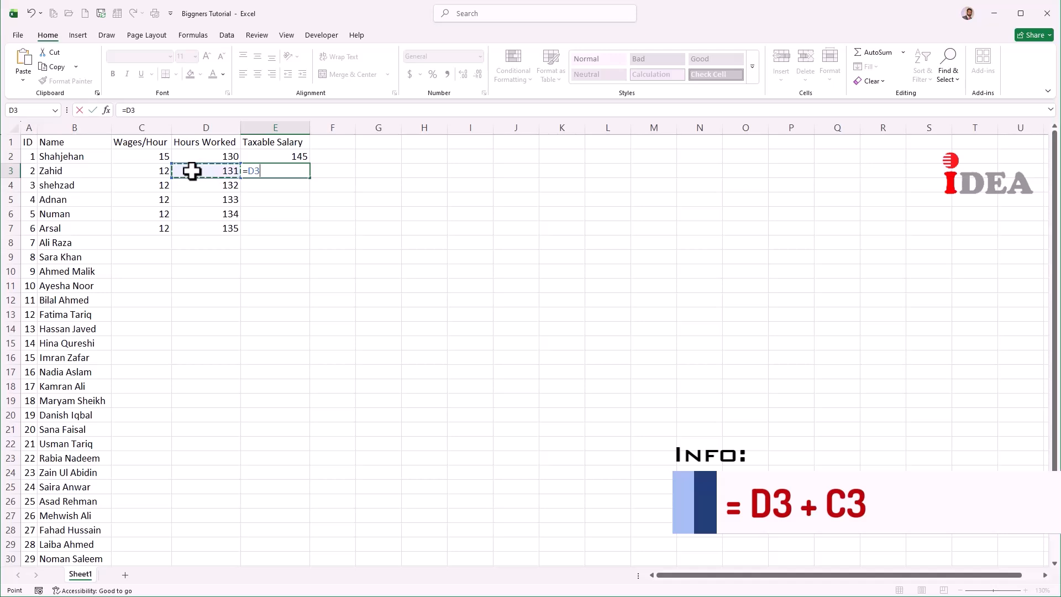
pyautogui.write('+')
pyautogui.click(152, 171)
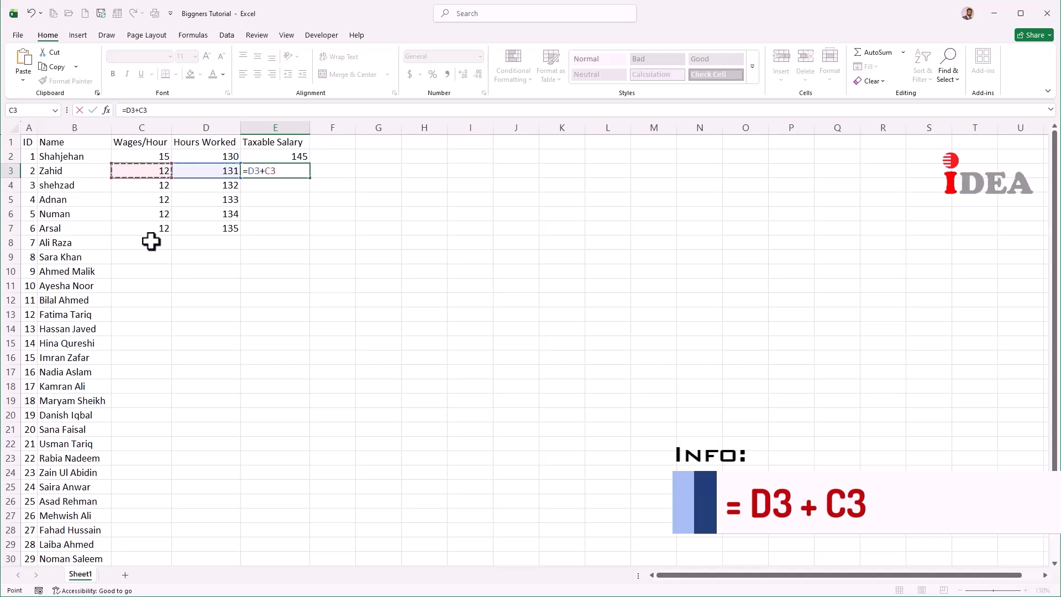
pyautogui.press('Return')
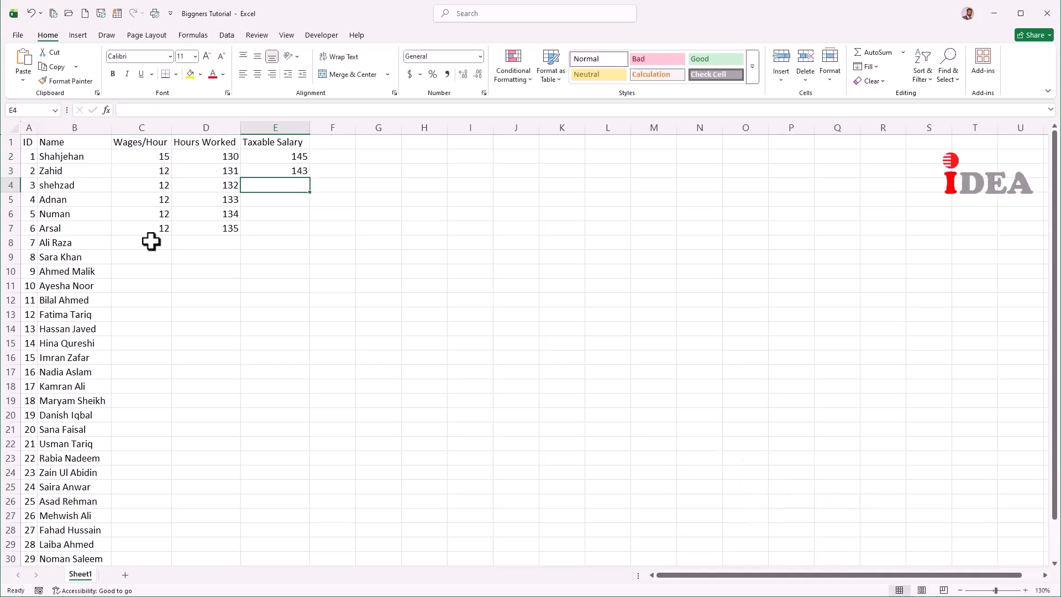
# Step: Clear the addition formulas from cells E2 and E3
pyautogui.press('Delete')
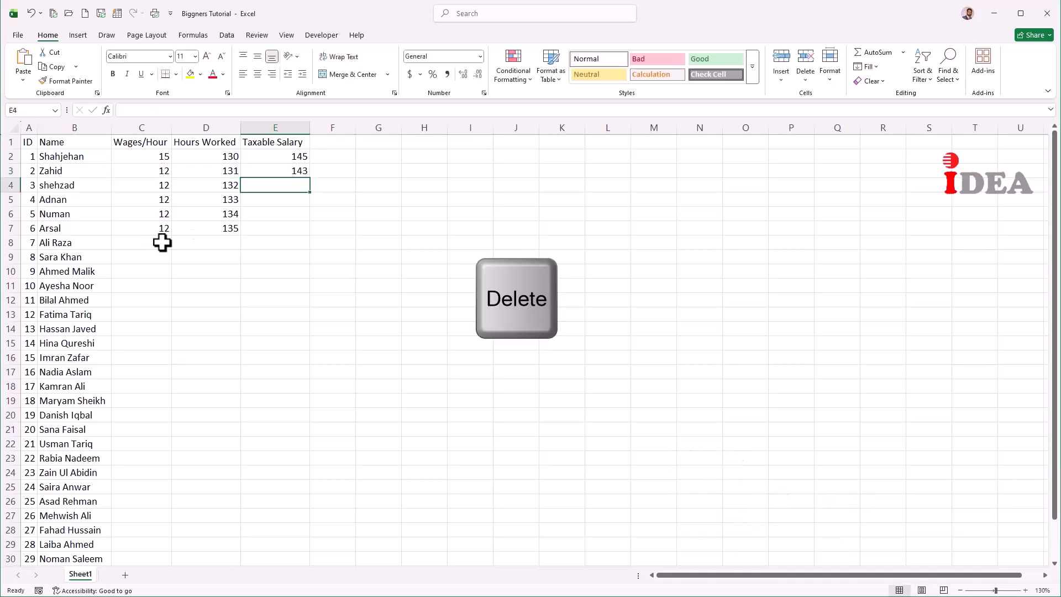
pyautogui.moveTo(279, 157); pyautogui.dragTo(277, 172)
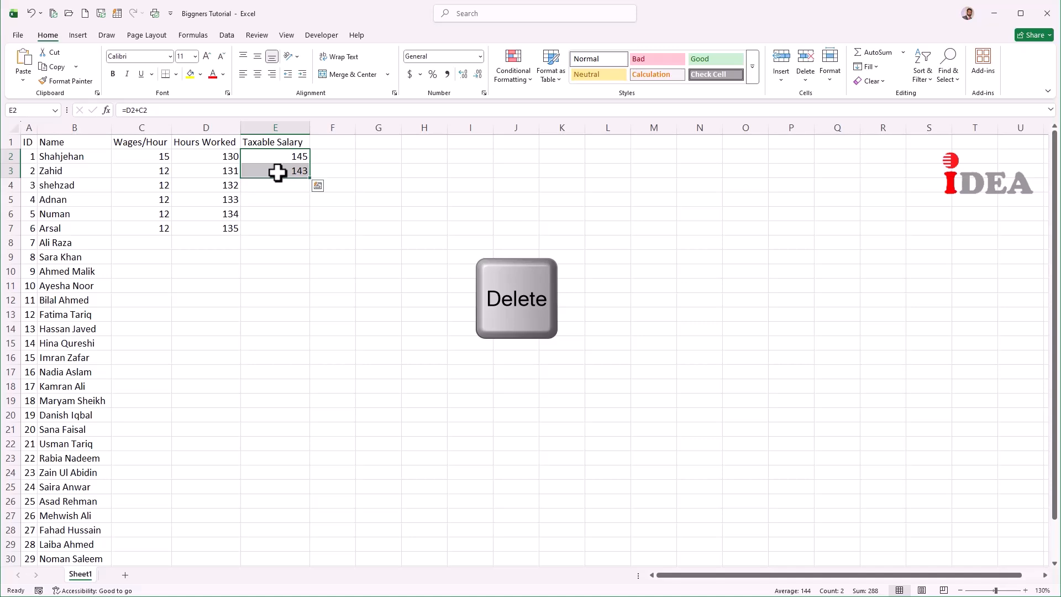
pyautogui.press('Delete')
# Step: Enter the subtraction formula =D2-C2 in cell E2, picking the references with keyboard navigation
pyautogui.click(278, 159)
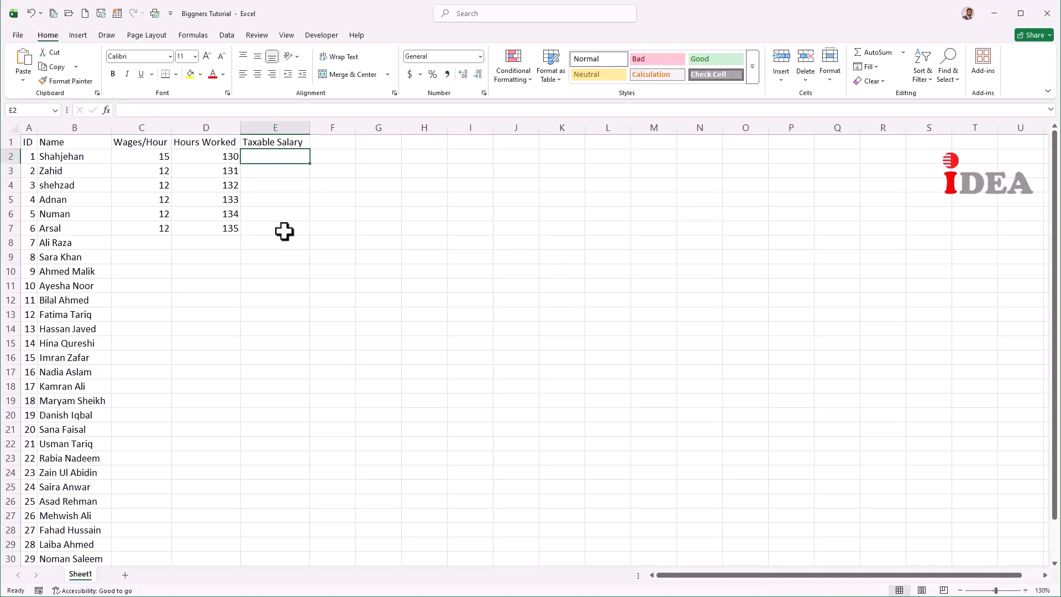
pyautogui.write('=')
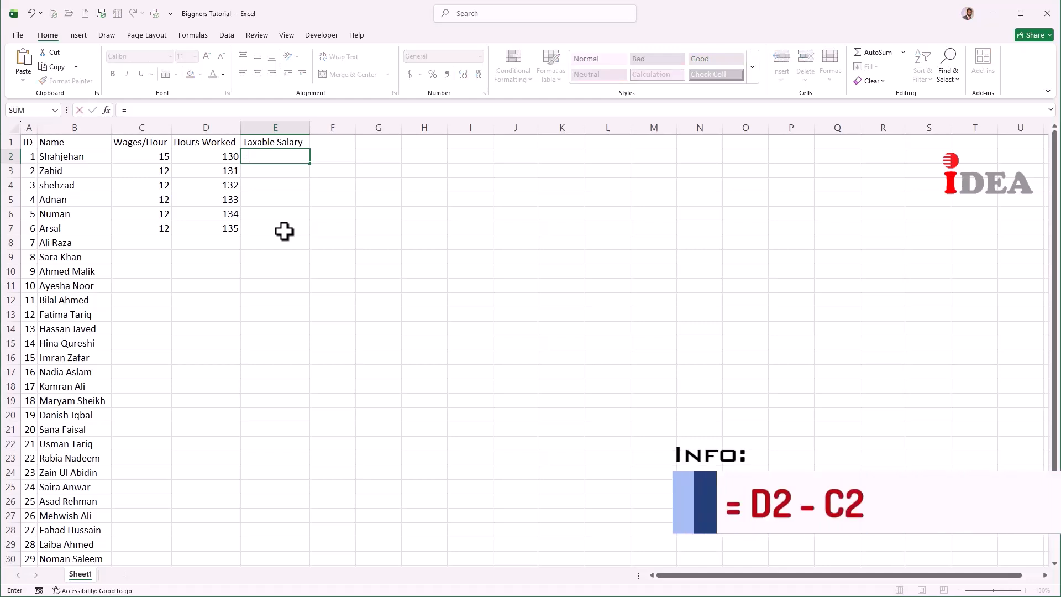
pyautogui.press('Left')
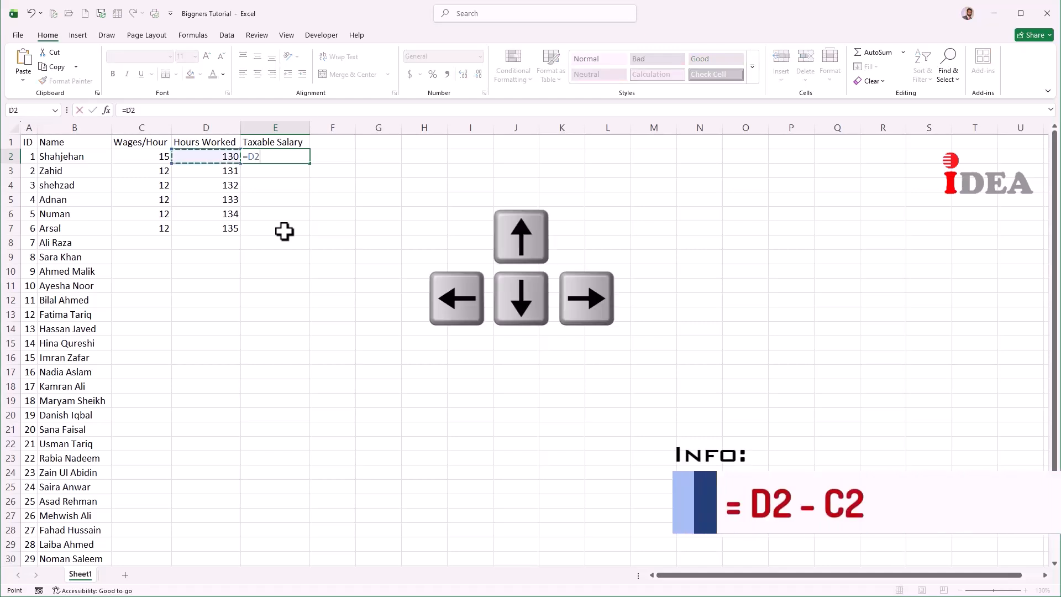
pyautogui.write('-')
pyautogui.press('Left')
pyautogui.press('Left')
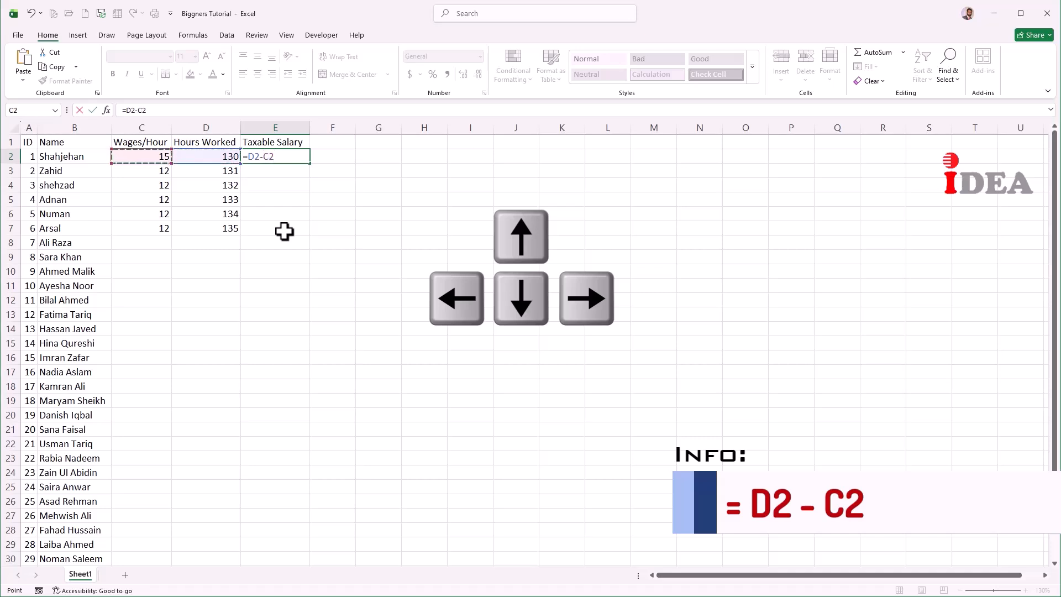
pyautogui.press('Return')
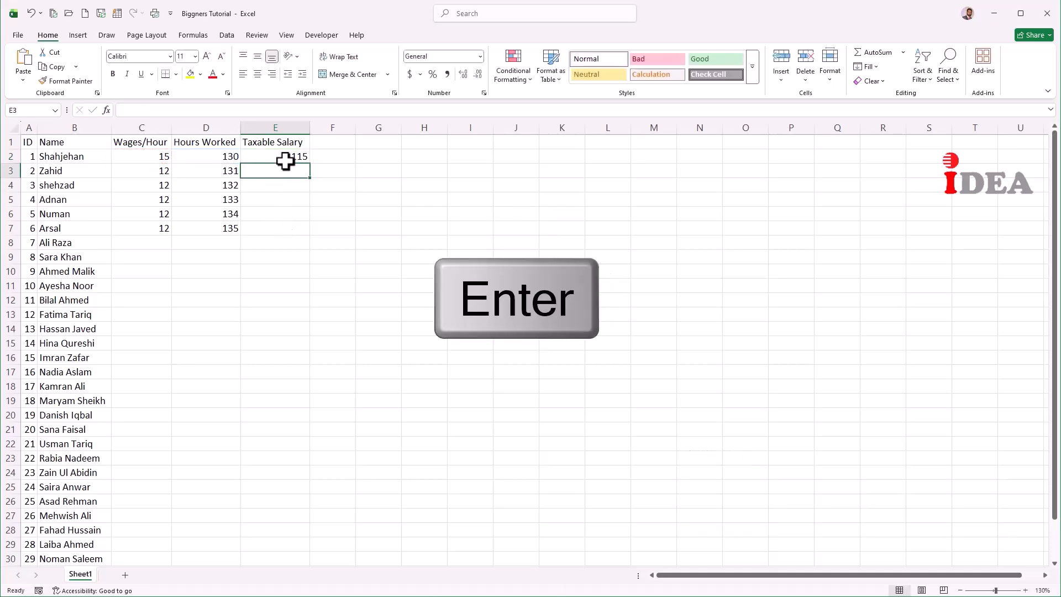
# Step: Change the hourly wage in cell C2 to 17 to test the subtraction formula, and set it back to 15
pyautogui.click(152, 157)
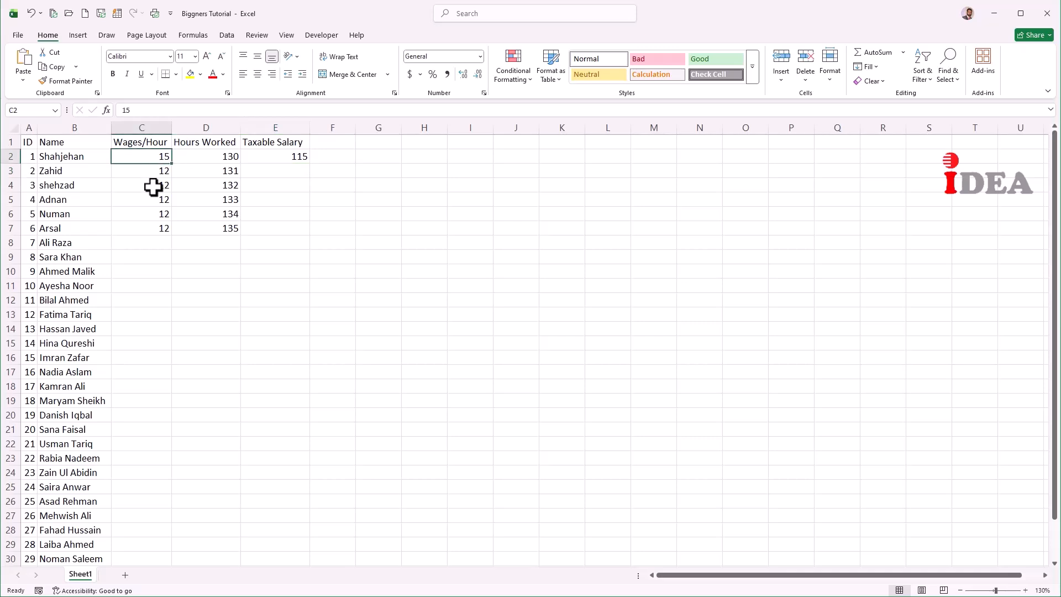
pyautogui.write('17')
pyautogui.press('Return')
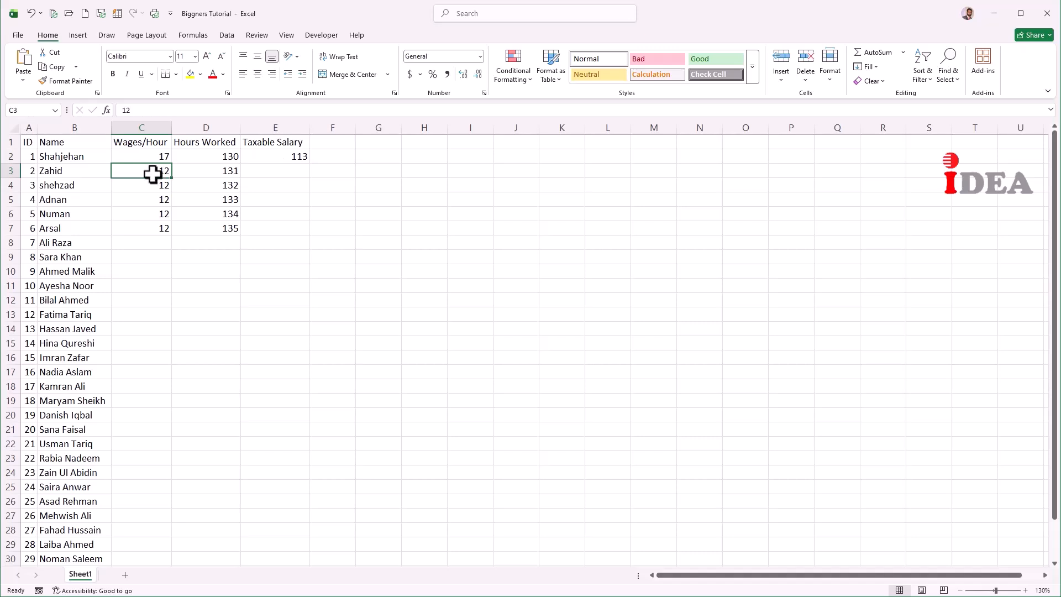
pyautogui.click(149, 156)
pyautogui.write('15')
pyautogui.press('Return')
# Step: Replace the subtraction formula in cell E2 with the multiplication formula =C2*D2
pyautogui.click(281, 158)
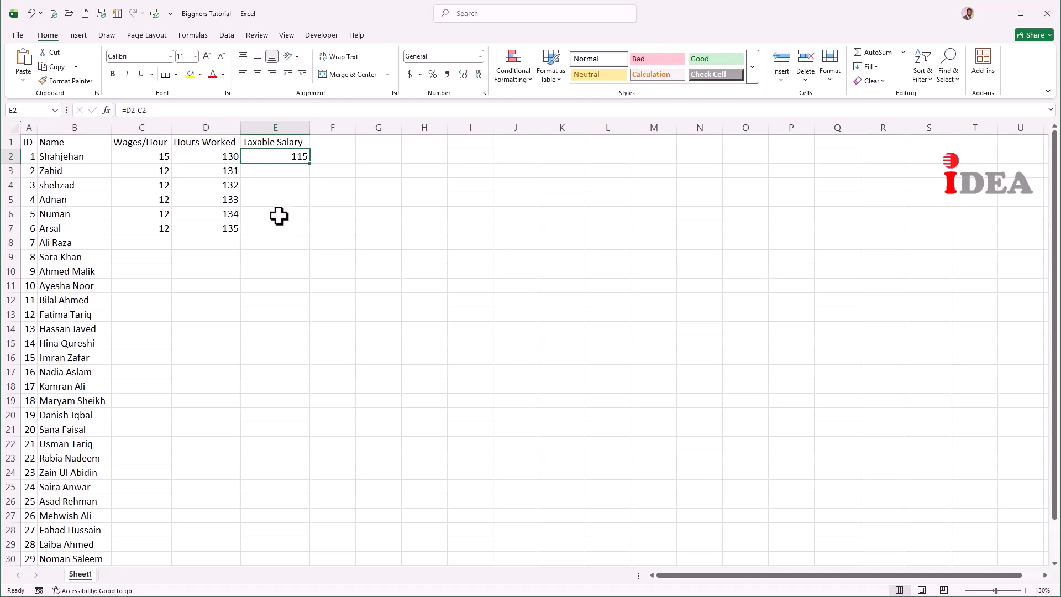
pyautogui.press('Delete')
pyautogui.write('=')
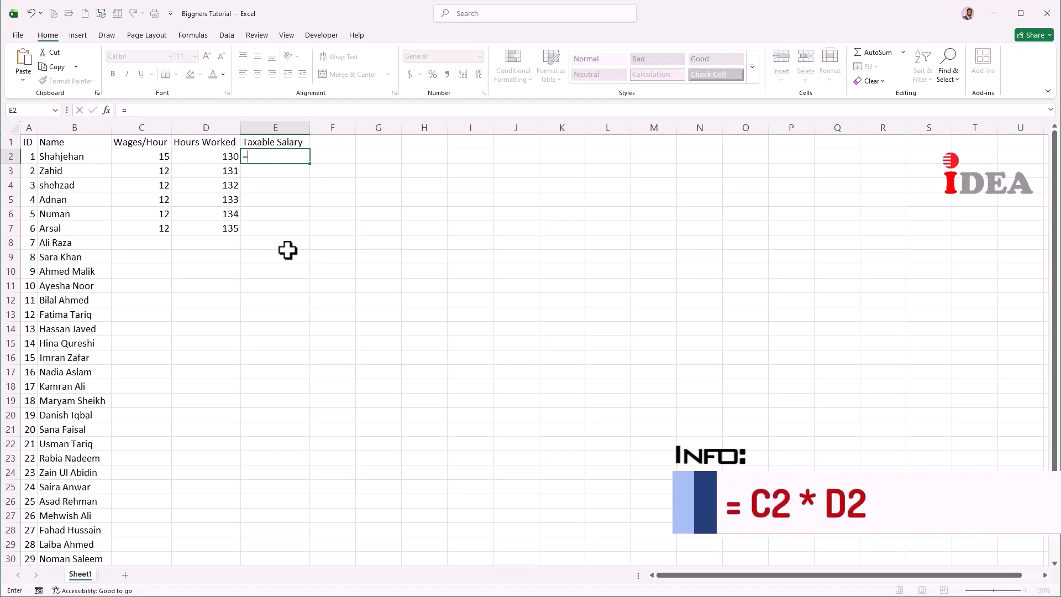
pyautogui.click(146, 156)
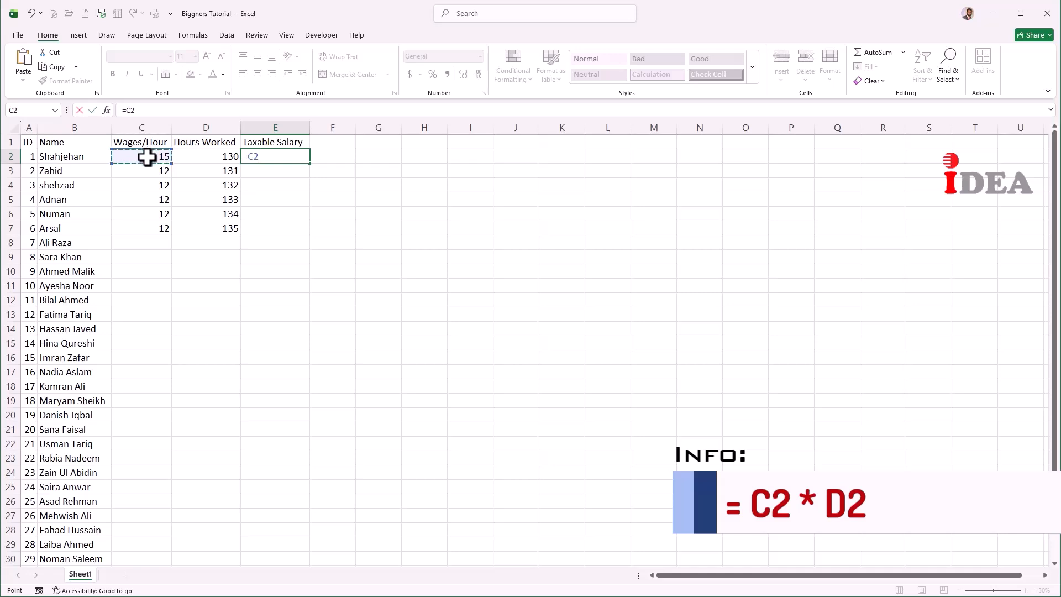
pyautogui.write('*')
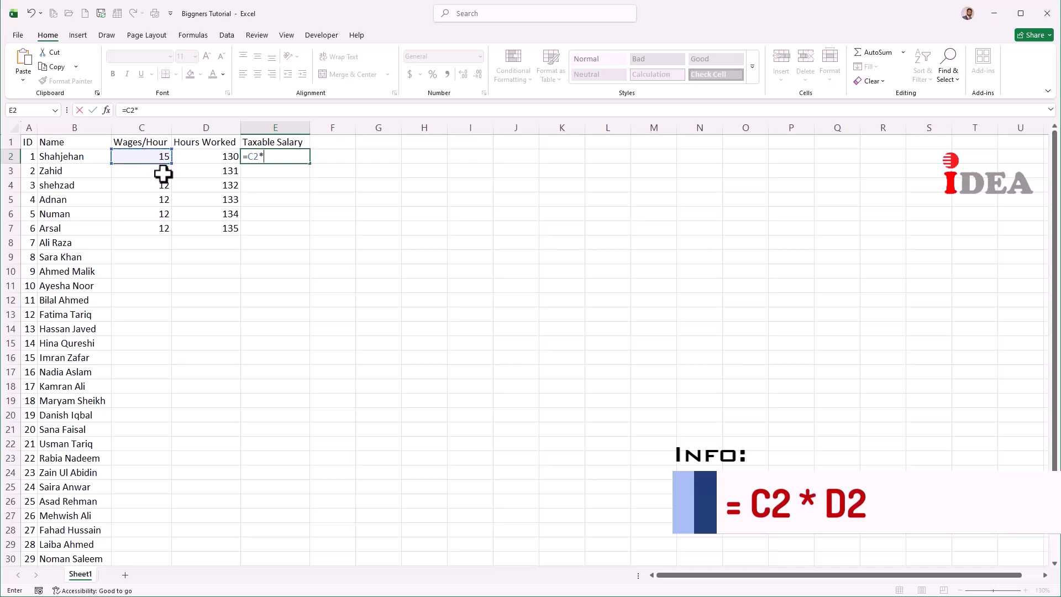
pyautogui.click(209, 158)
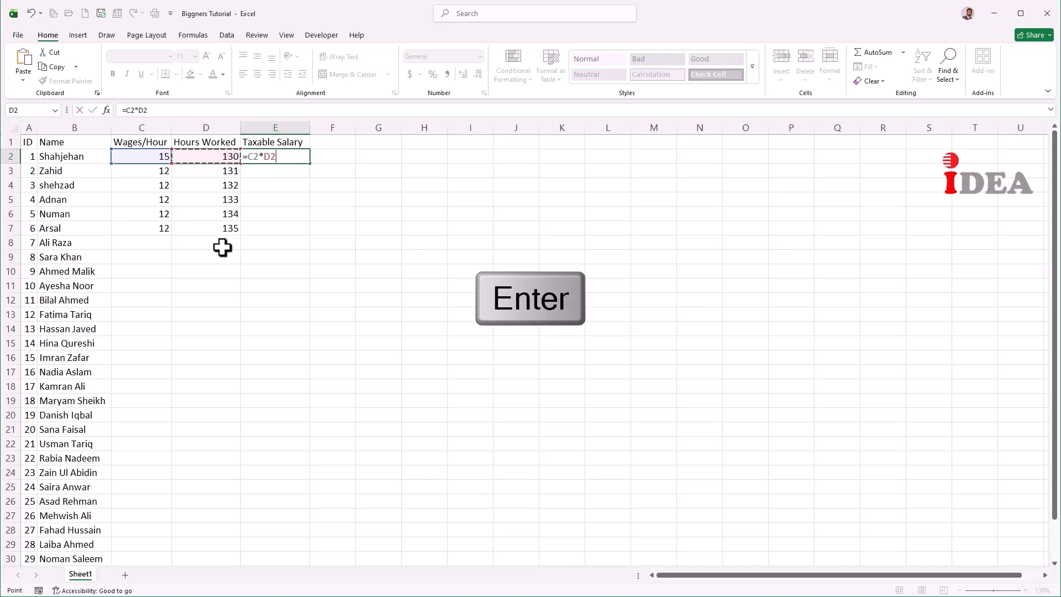
pyautogui.press('Return')
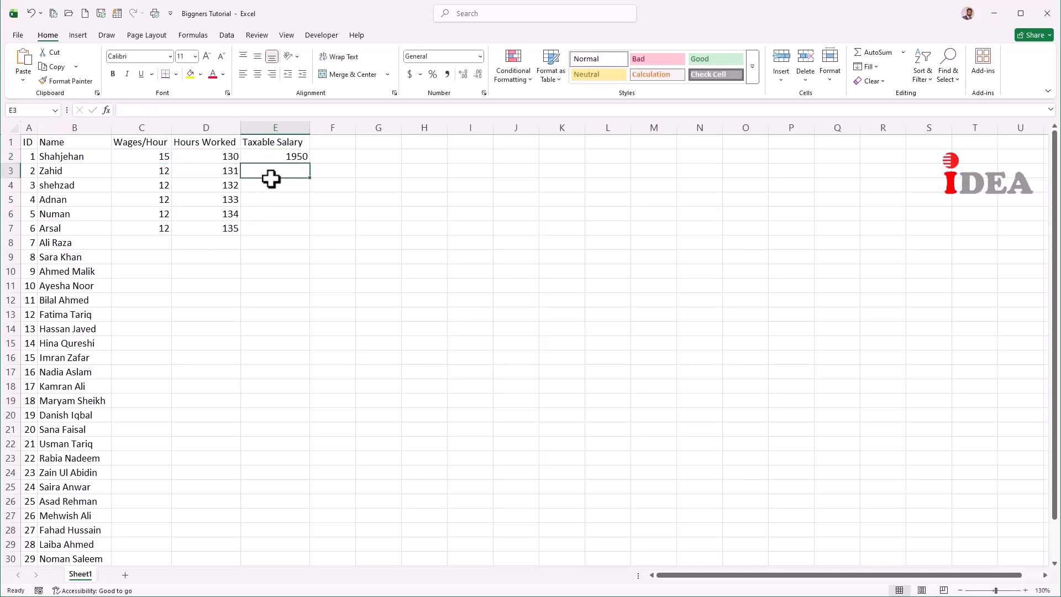
# Step: Fill the multiplication formula from cell E2 down to E7
pyautogui.click(270, 152)
pyautogui.click(190, 154)
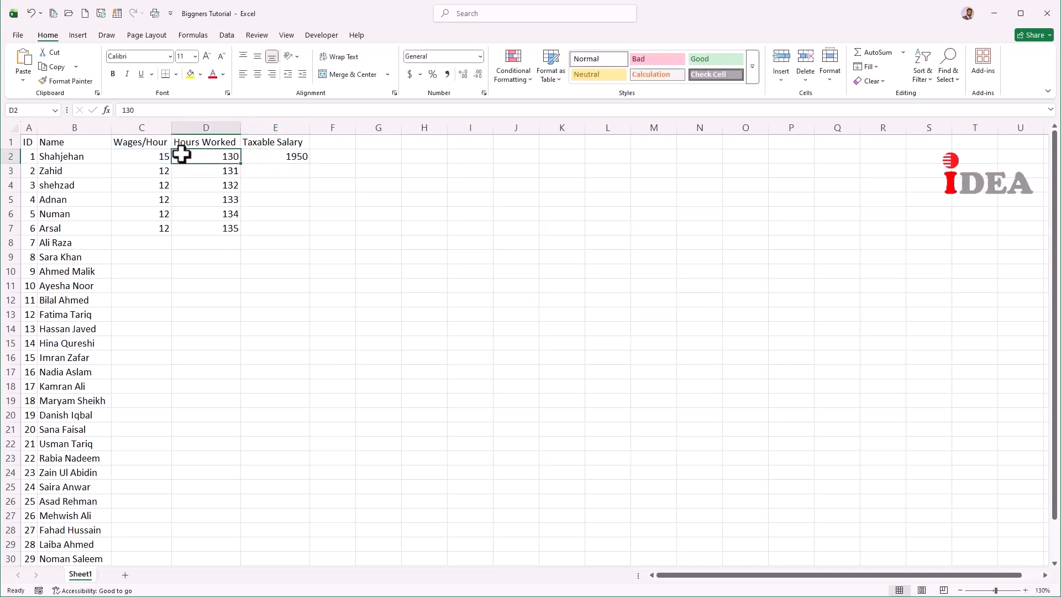
pyautogui.click(151, 158)
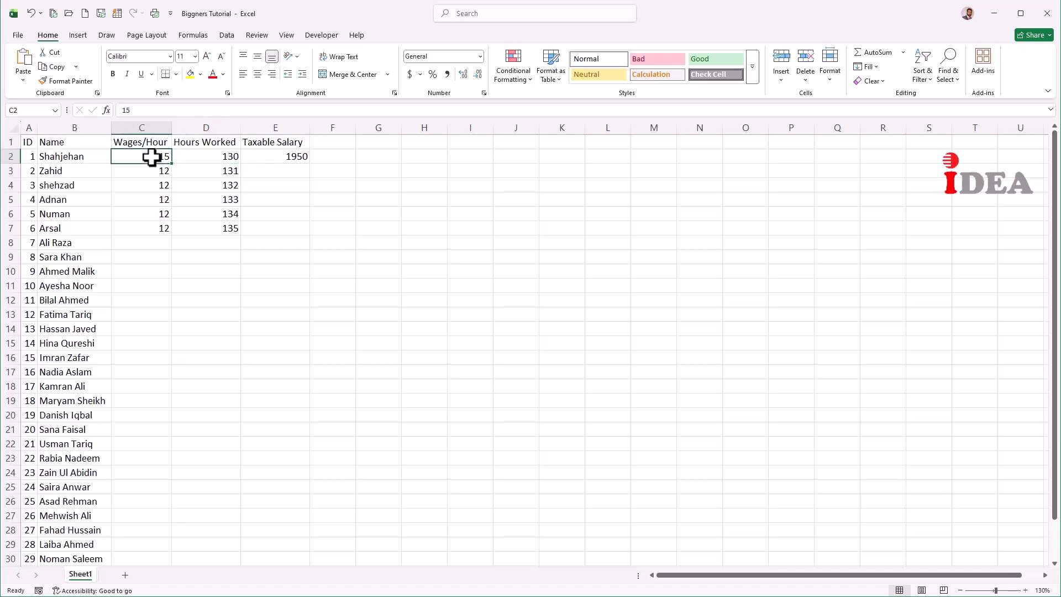
pyautogui.click(250, 158)
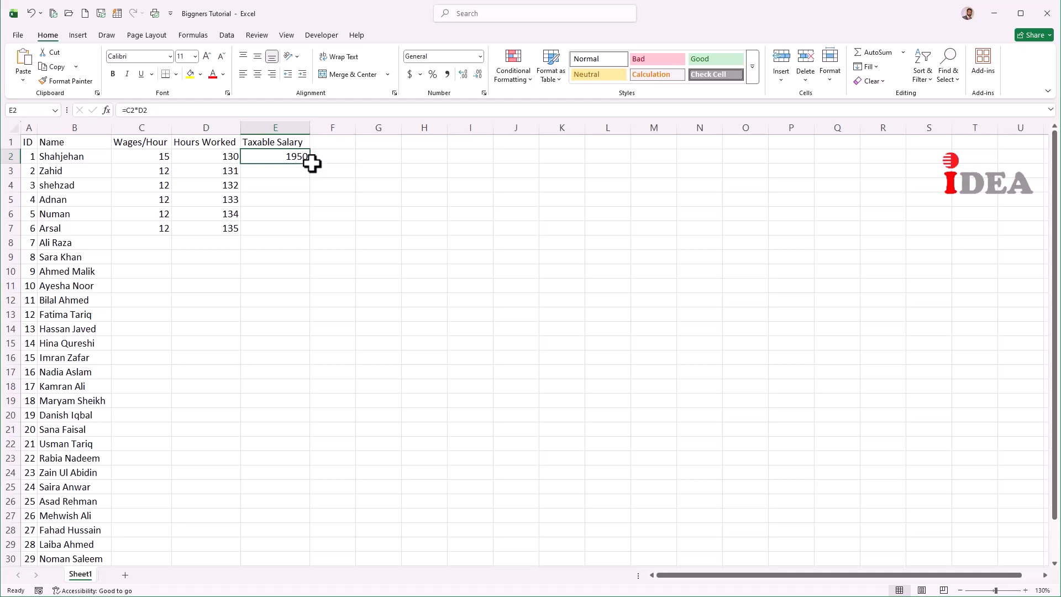
pyautogui.moveTo(309, 163); pyautogui.dragTo(302, 235)
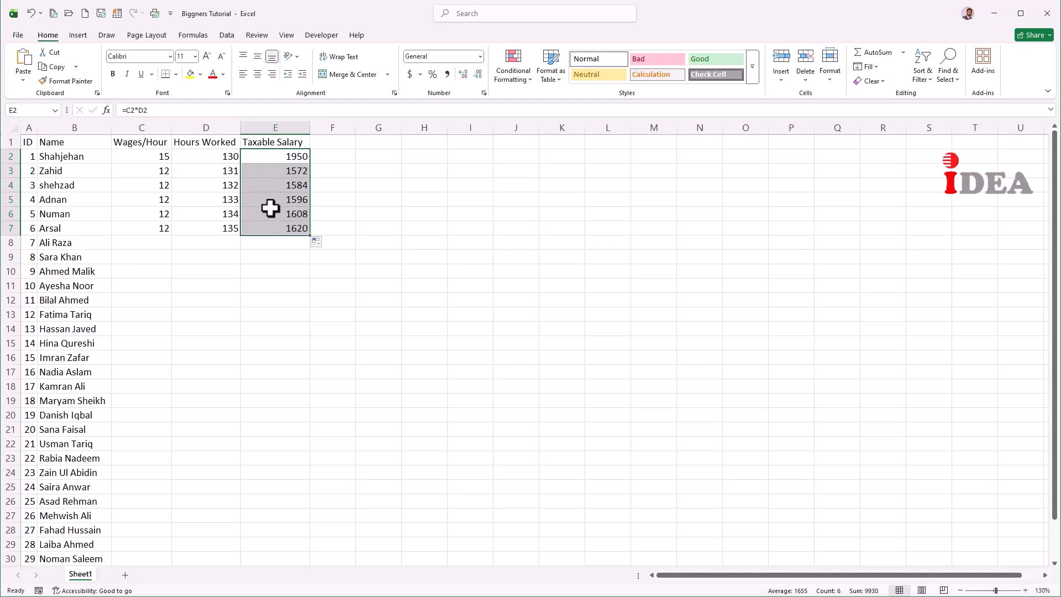
# Step: Inspect the formulas in cells E2, E3, E4 and E7 to check how the row references adjust
pyautogui.click(264, 160)
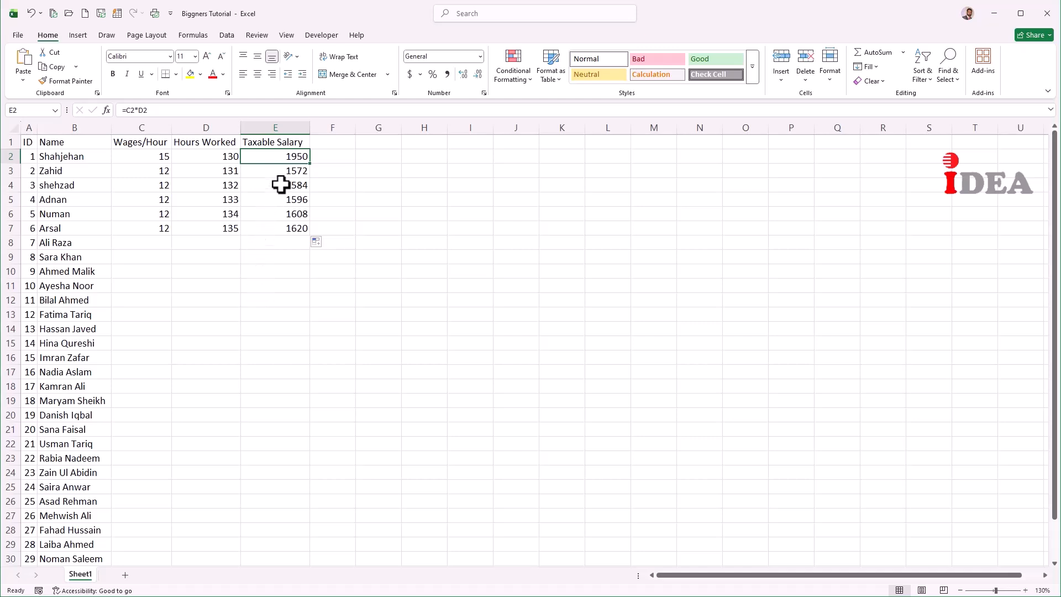
pyautogui.doubleClick(303, 158)
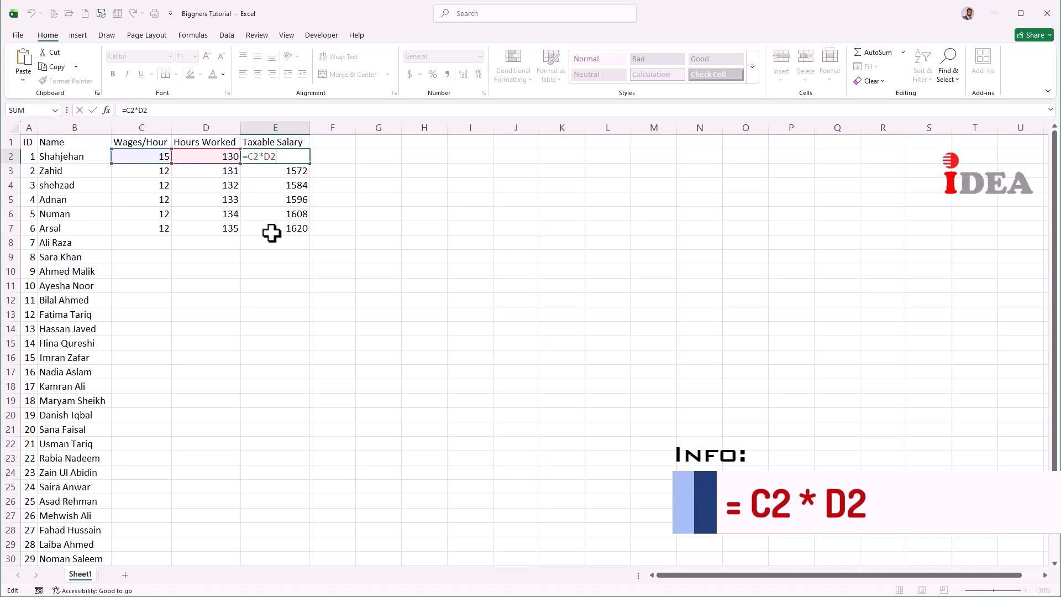
pyautogui.press('Return')
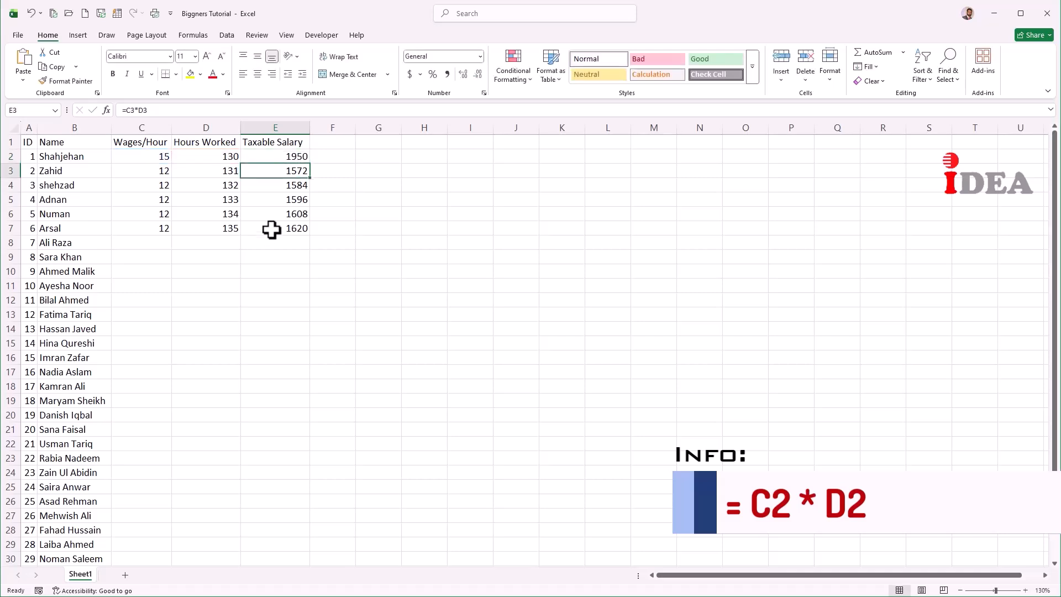
pyautogui.doubleClick(280, 172)
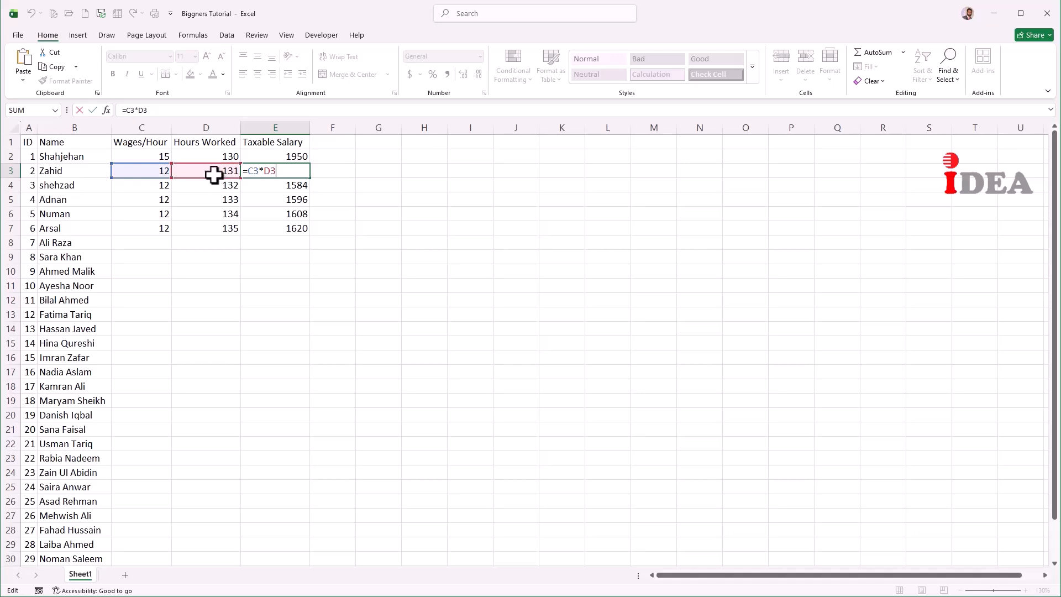
pyautogui.doubleClick(275, 186)
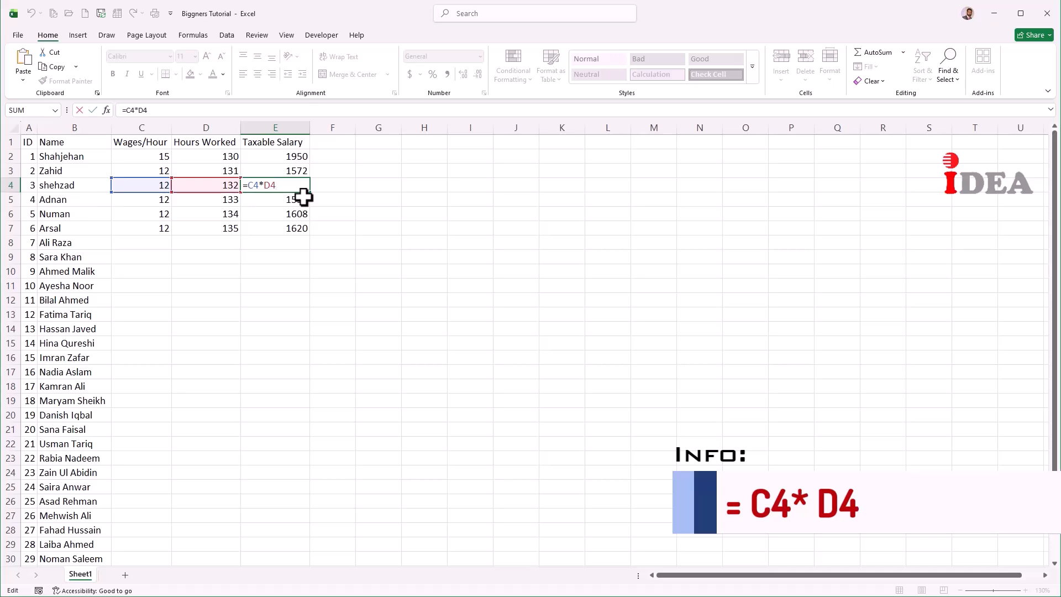
pyautogui.doubleClick(283, 228)
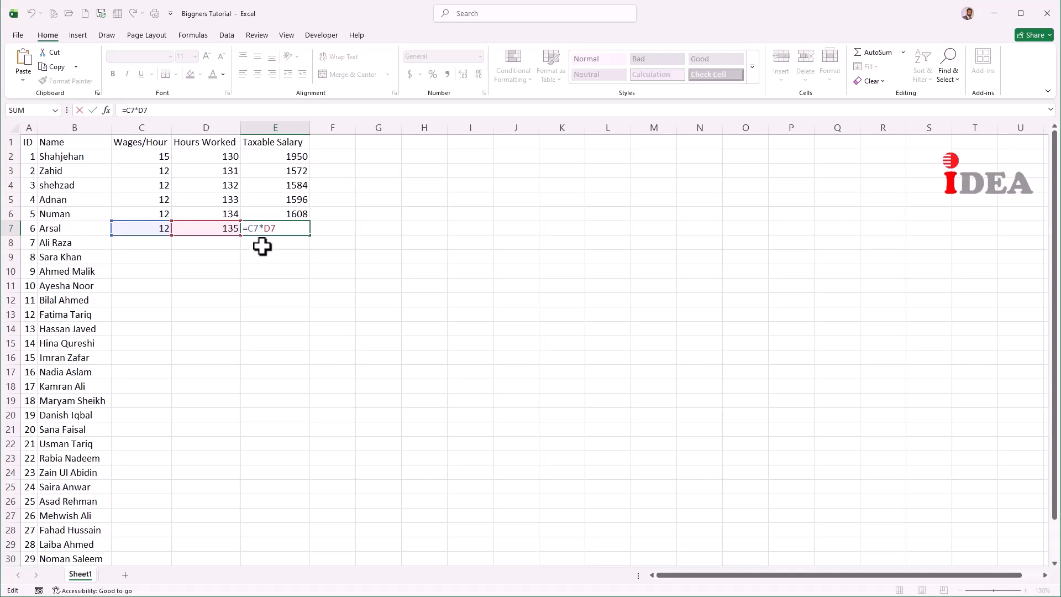
pyautogui.press('Return')
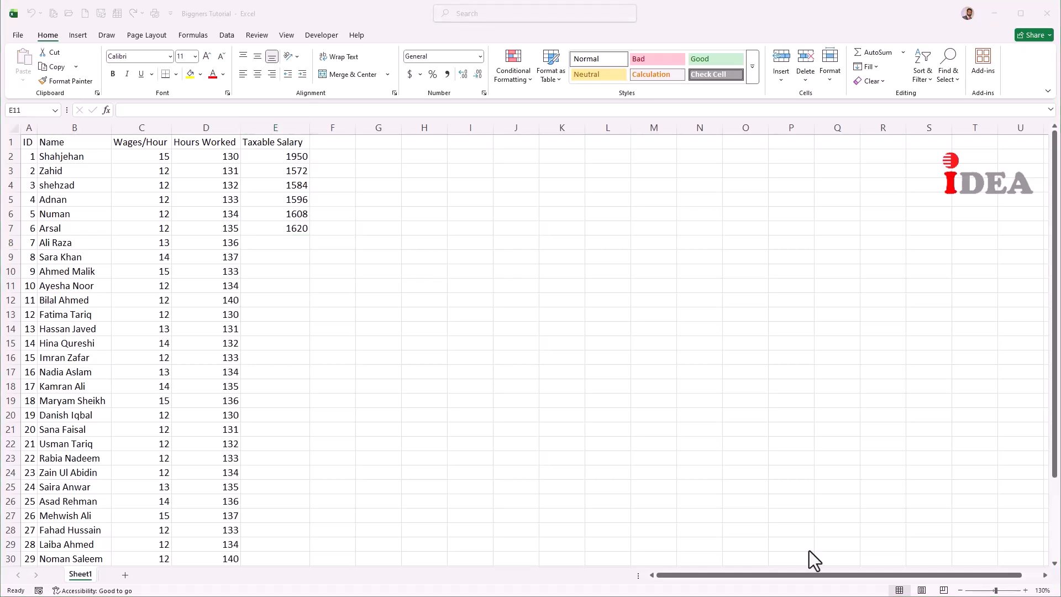
# Step: Fill the Taxable Salary formula from cell E7 down to E31, the last employee row
pyautogui.click(274, 242)
pyautogui.scroll(-1, 224, 320)
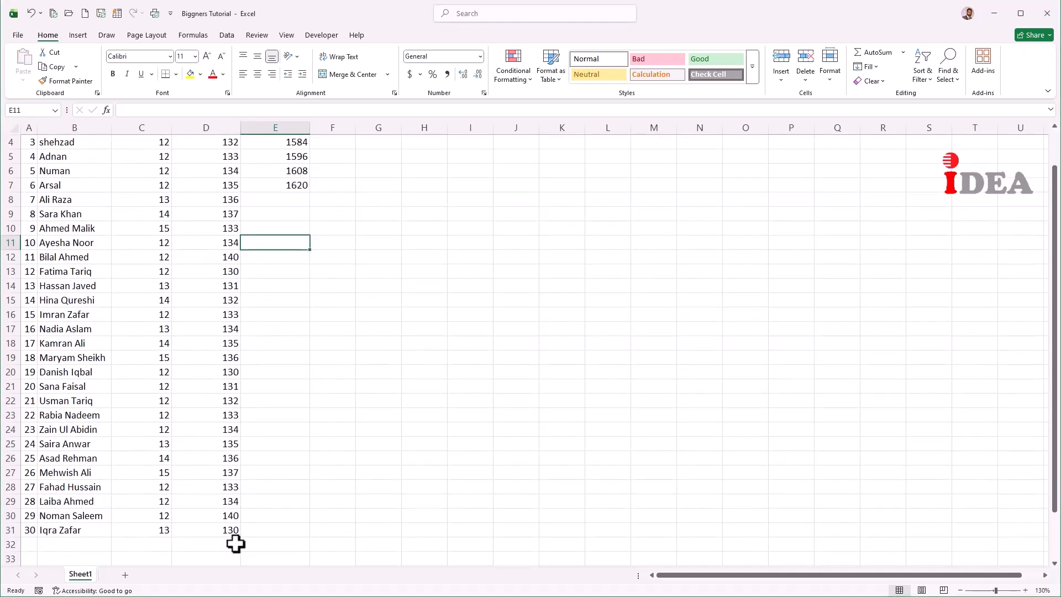
pyautogui.scroll(1, 246, 319)
pyautogui.click(279, 226)
pyautogui.moveTo(309, 235); pyautogui.dragTo(312, 553)
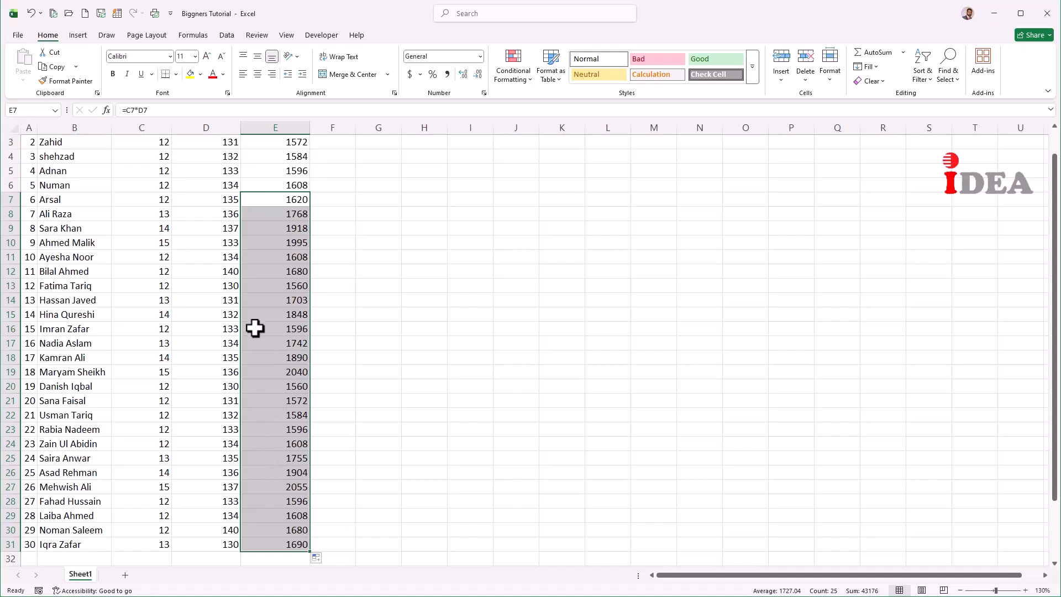
# Step: Check the Taxable Salary formulas in cell E2 and in the last employee row, cell E31
pyautogui.scroll(1, 260, 350)
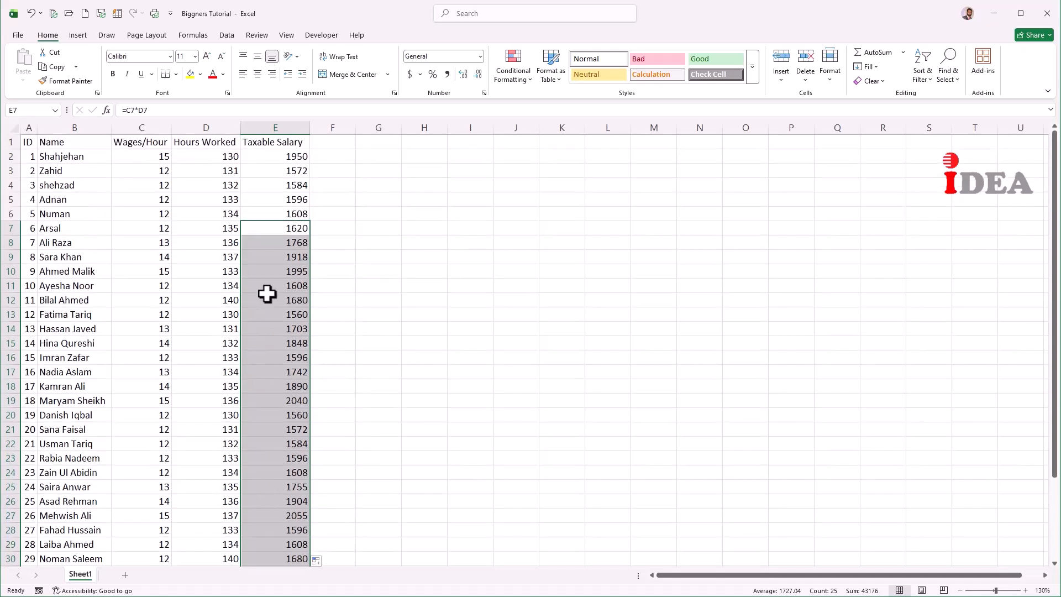
pyautogui.click(273, 154)
pyautogui.scroll(-5, 273, 227)
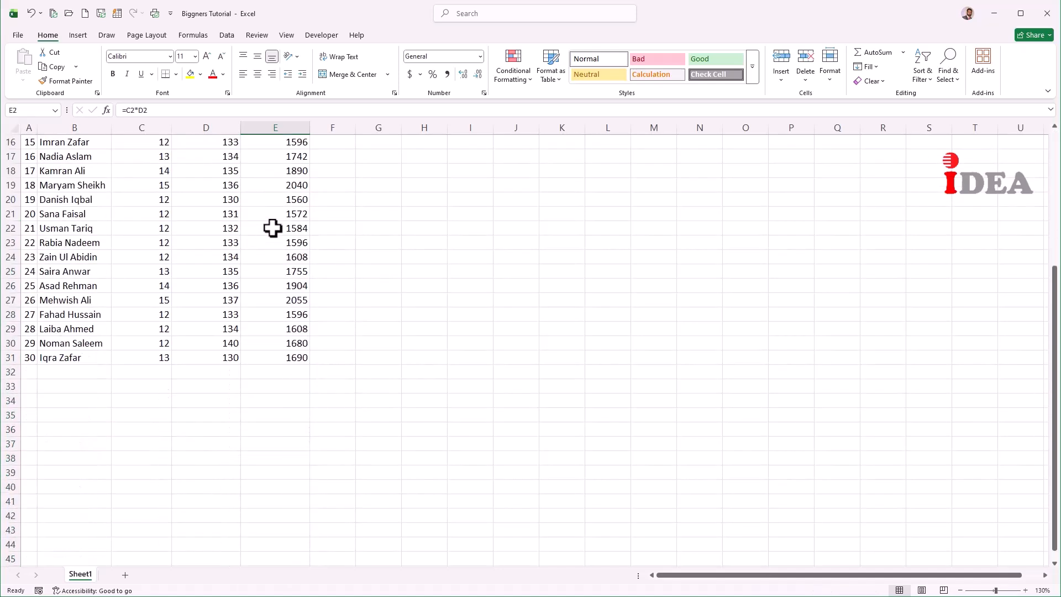
pyautogui.doubleClick(261, 360)
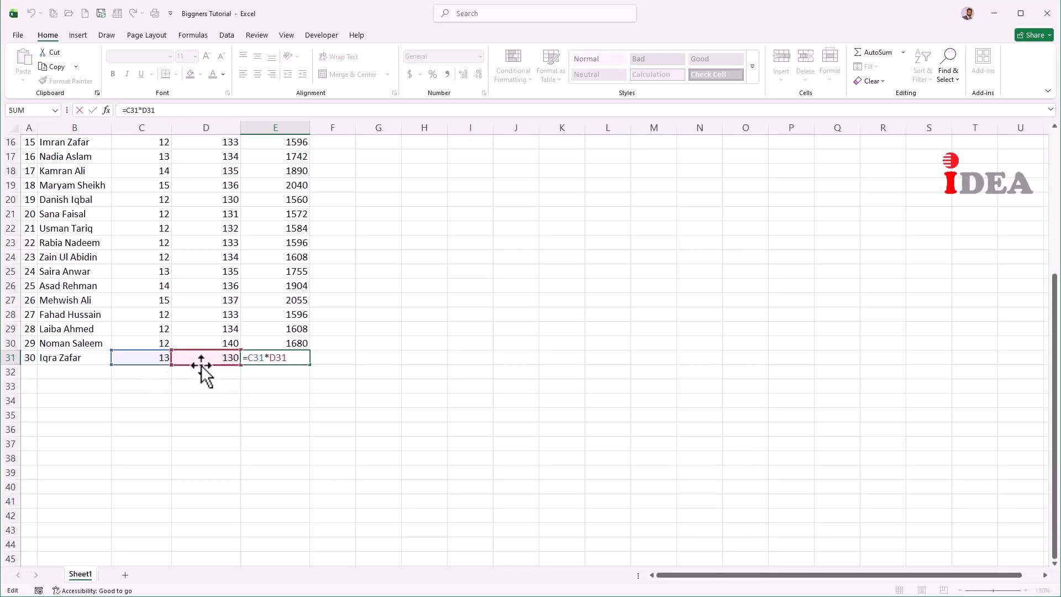
pyautogui.press('Return')
# Step: Rename the header in cell E1 as Taxable Income
pyautogui.hotkey('ctrl', 'Up')
pyautogui.hotkey('ctrl', 'Up')
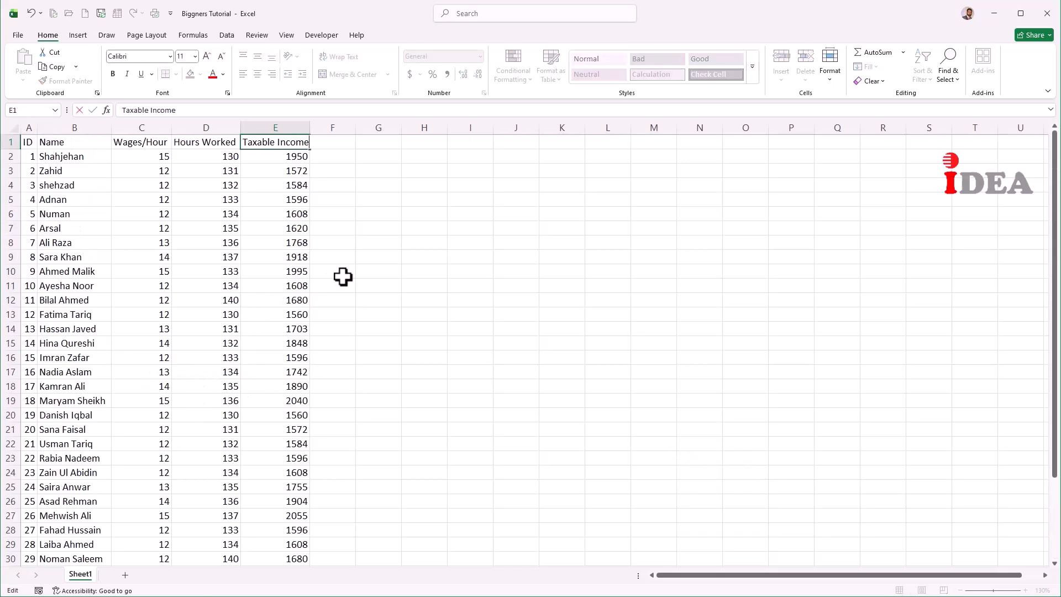
pyautogui.press('Tab')
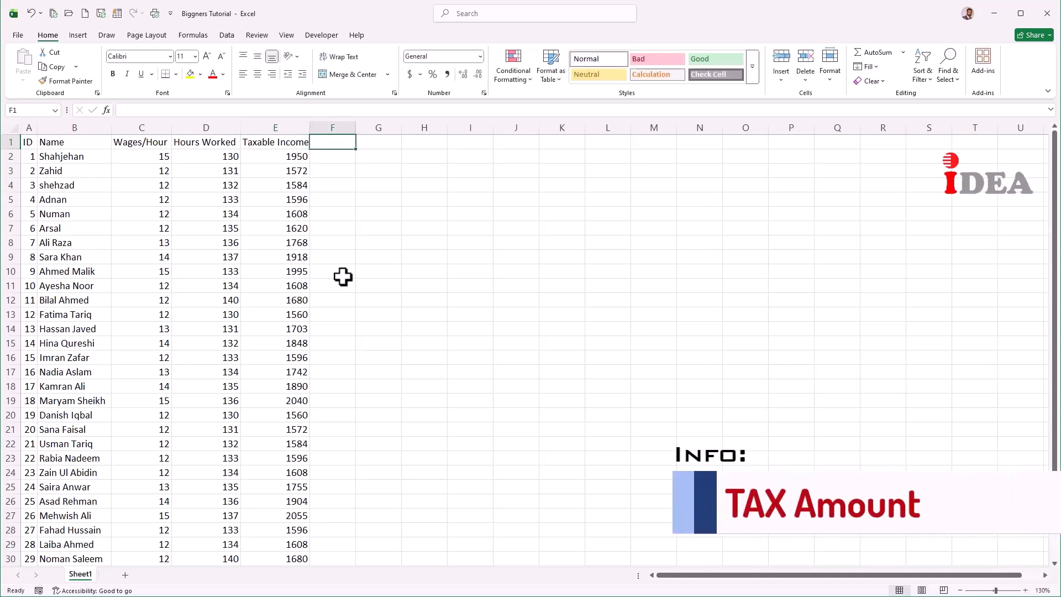
# Step: Enter the header Tax Amount in cell F1 and auto-fit the width of column F
pyautogui.write('Tax Amount')
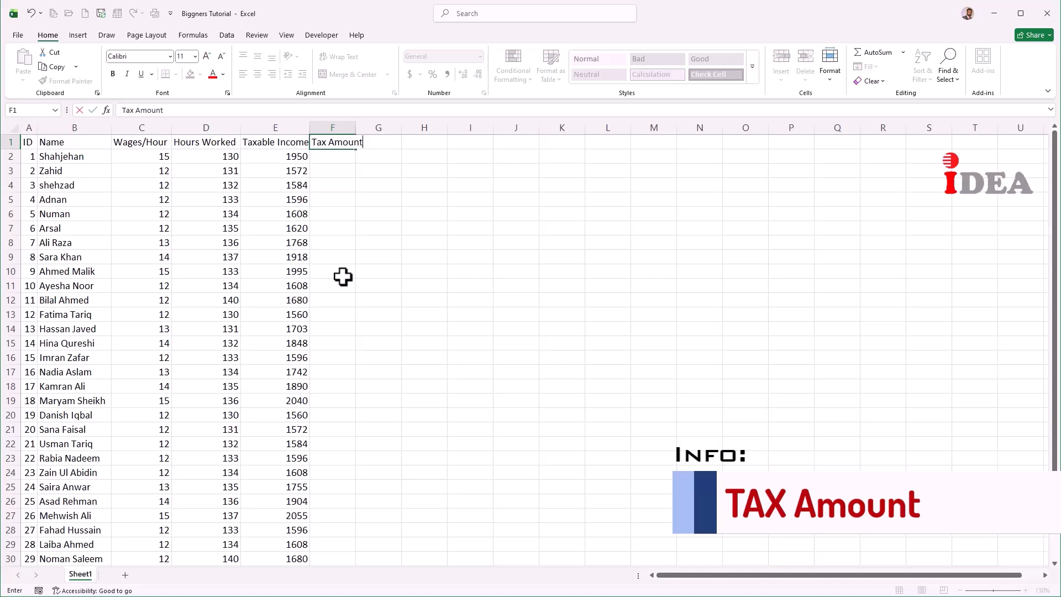
pyautogui.press('Tab')
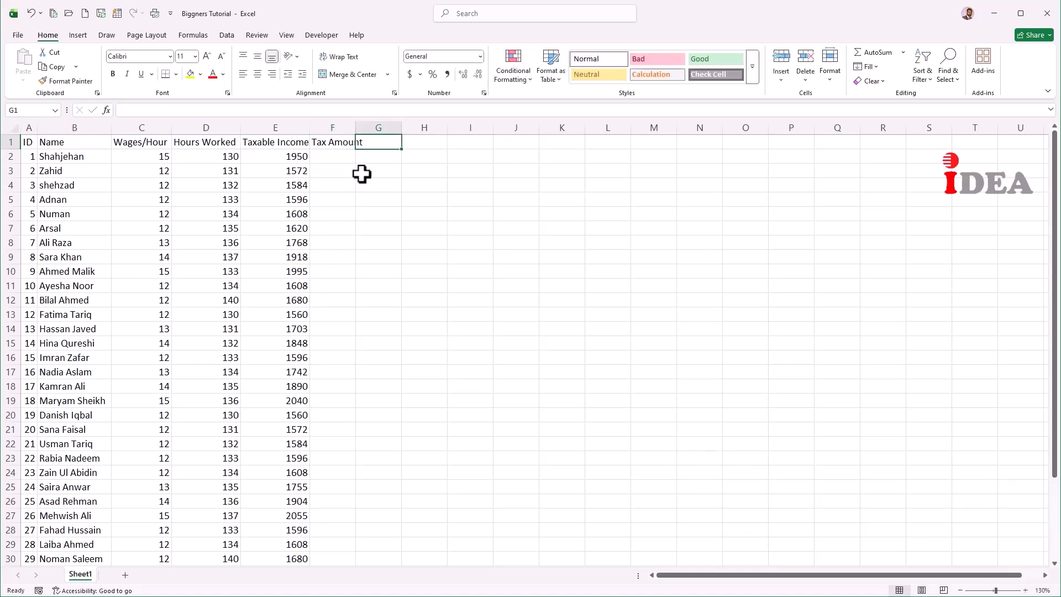
pyautogui.doubleClick(355, 124)
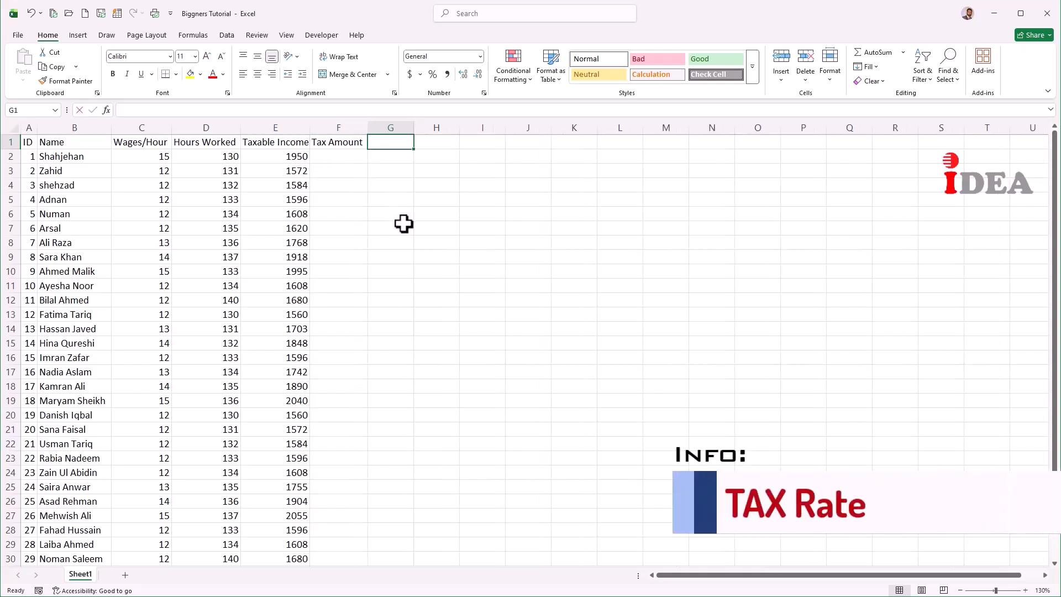
# Step: Enter the label Tax Rate: in cell G1 and the rate 0.07 in cell H1
pyautogui.write('Tax Ra')
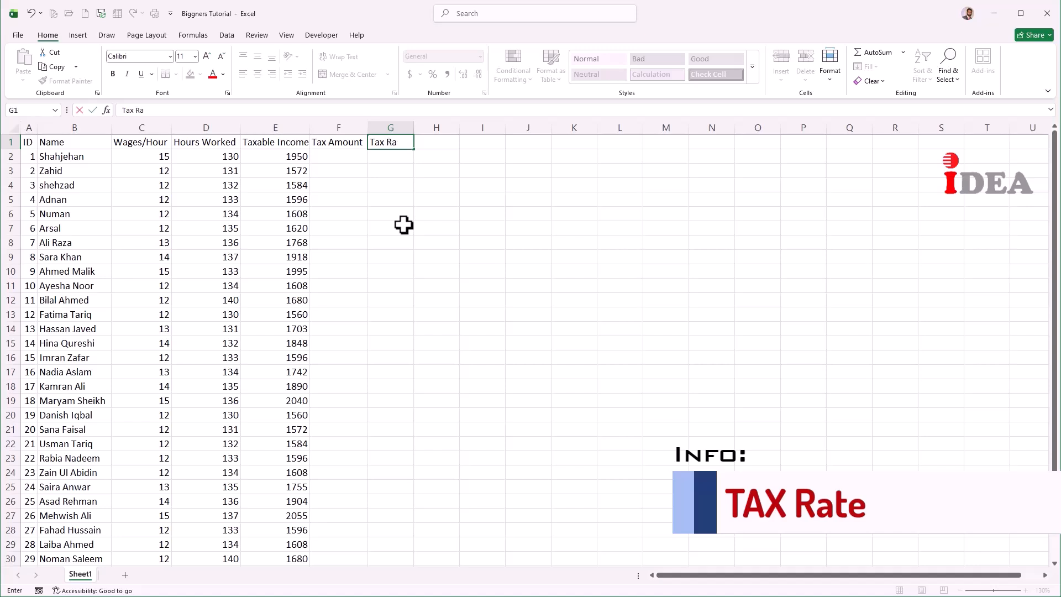
pyautogui.write('te:')
pyautogui.press('Return')
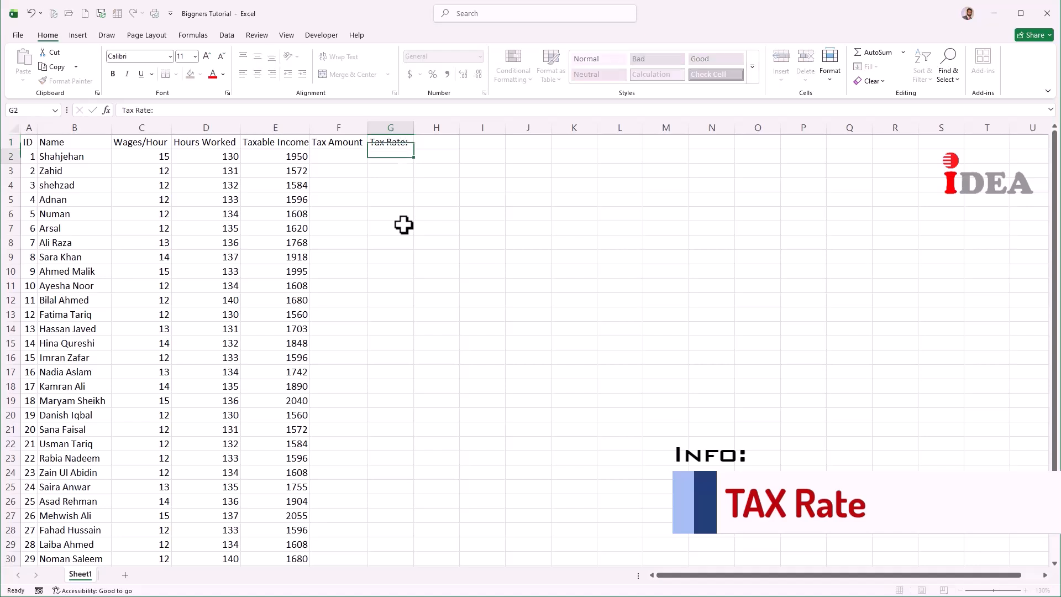
pyautogui.press('Up')
pyautogui.press('Right')
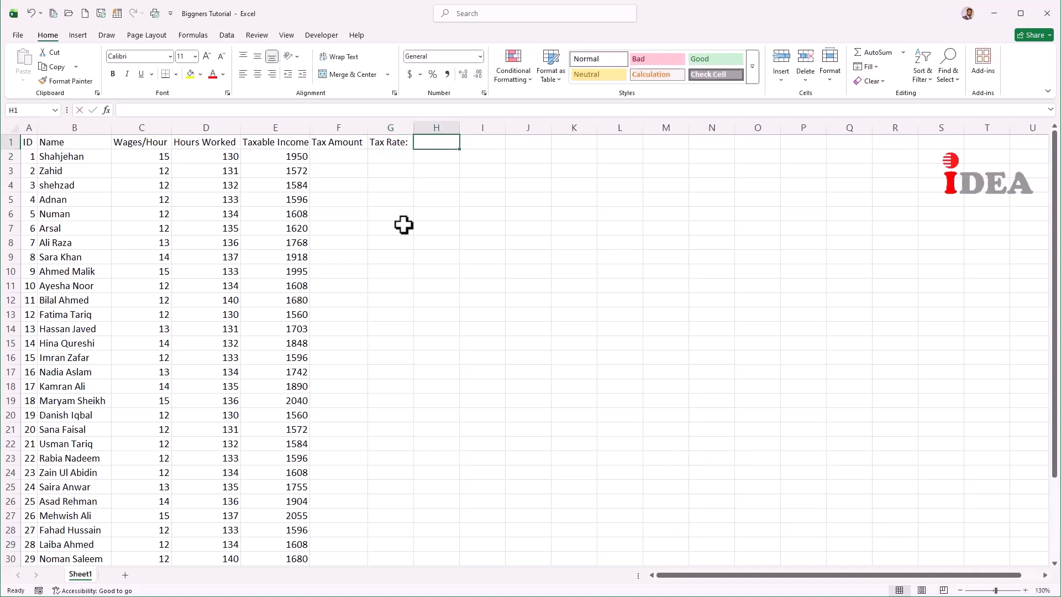
pyautogui.write('0.07')
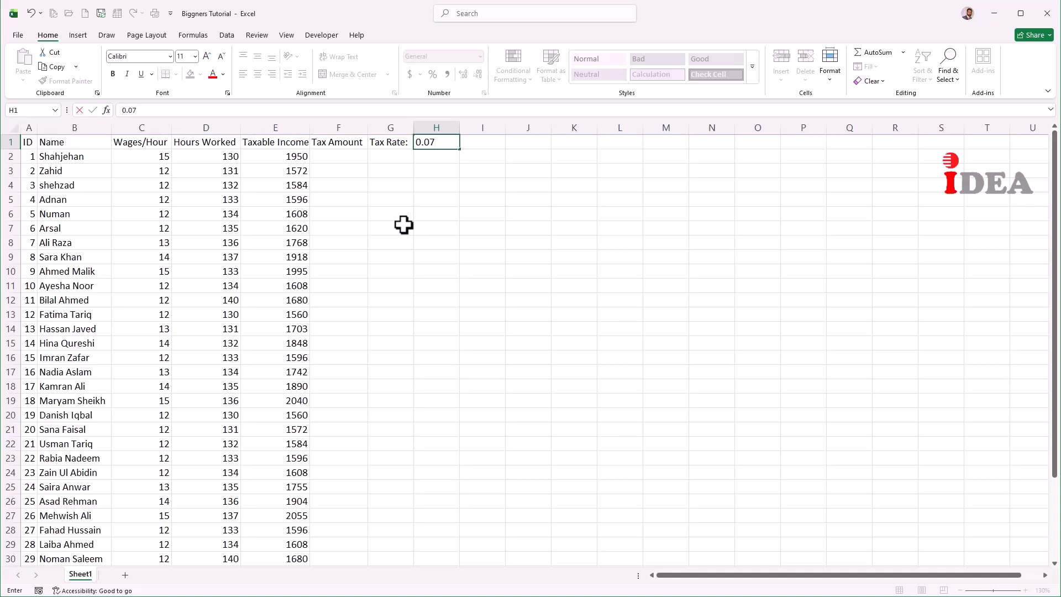
pyautogui.press('Return')
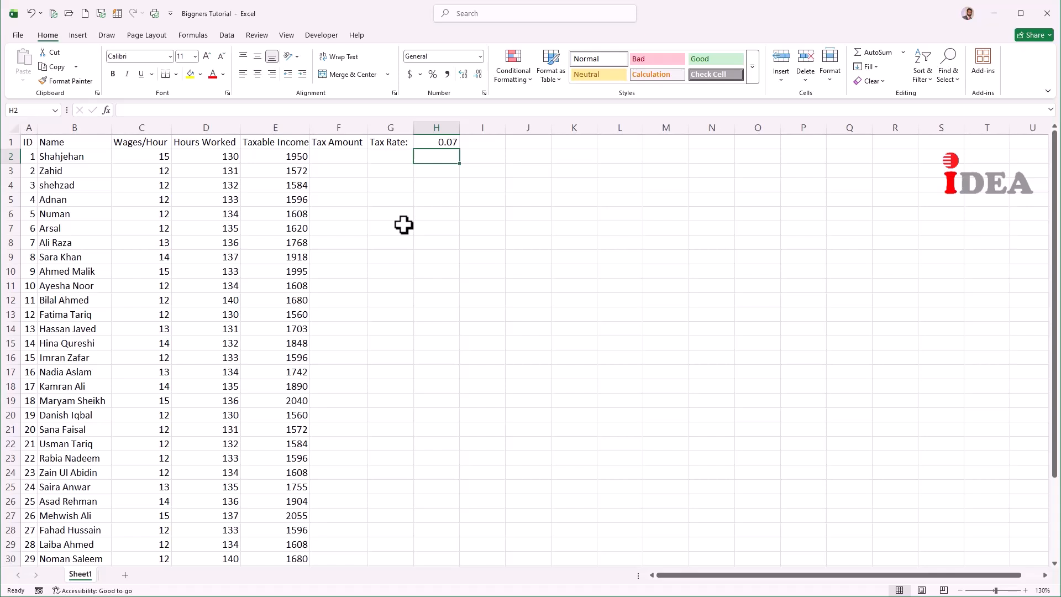
# Step: Enter the formula =E2*H1 in cell F2 to calculate the first employee's tax amount
pyautogui.press('Left')
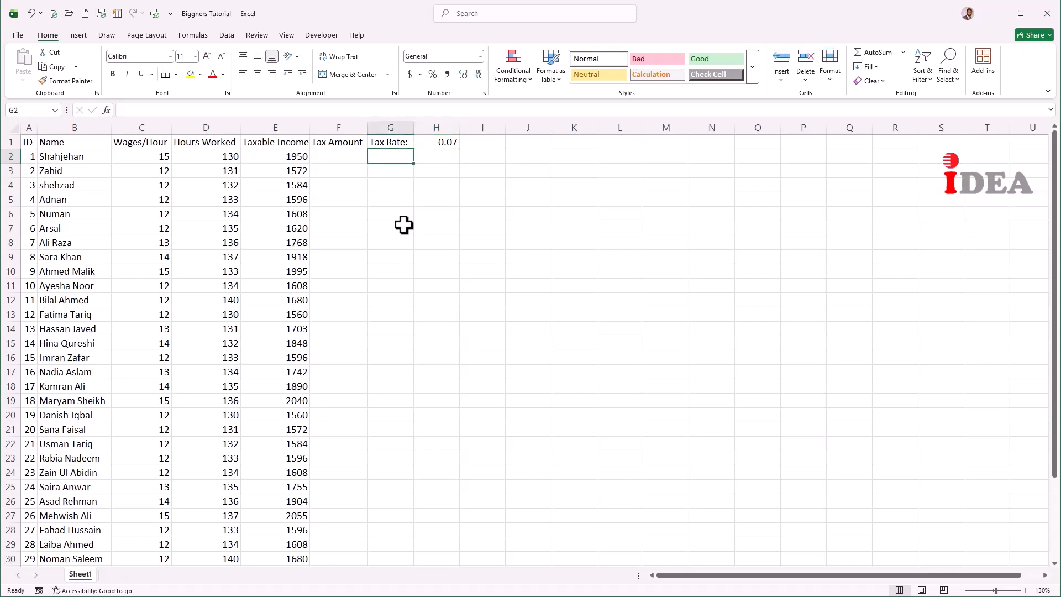
pyautogui.press('Left')
pyautogui.write('=')
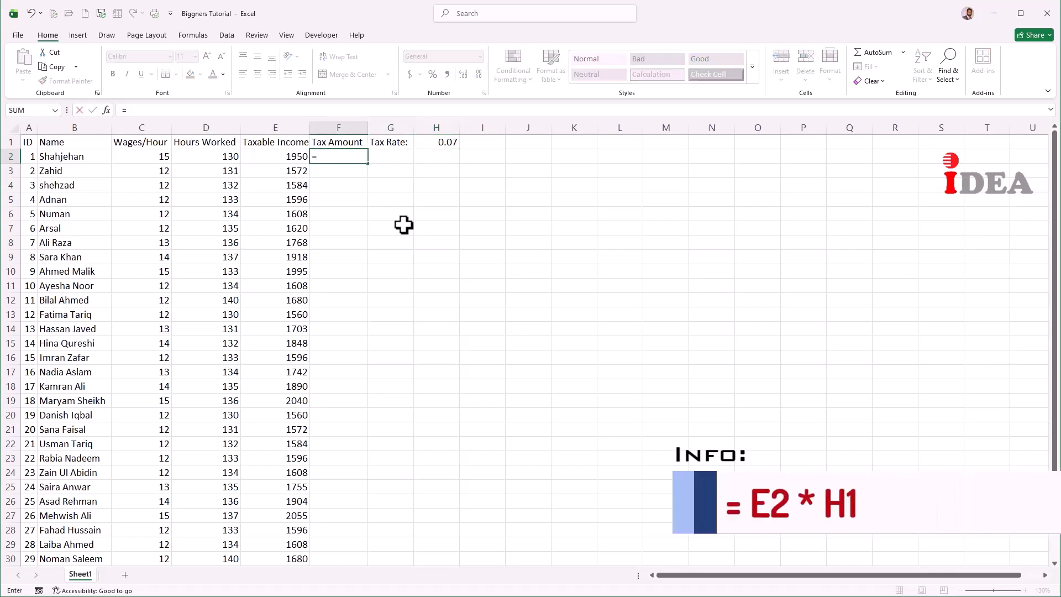
pyautogui.press('Left')
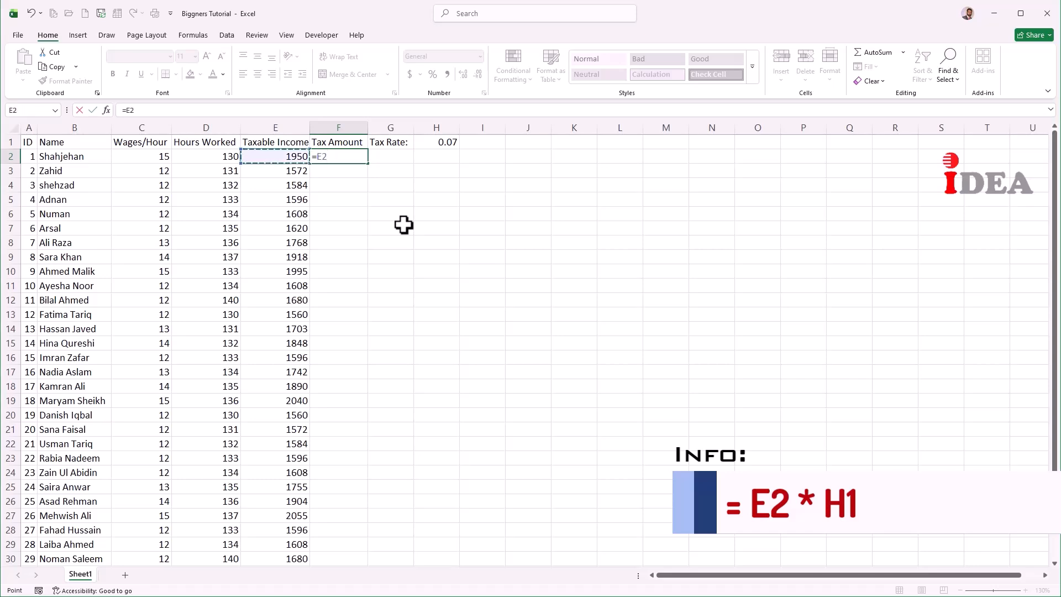
pyautogui.write('*')
pyautogui.press('Right')
pyautogui.press('Right')
pyautogui.press('Right')
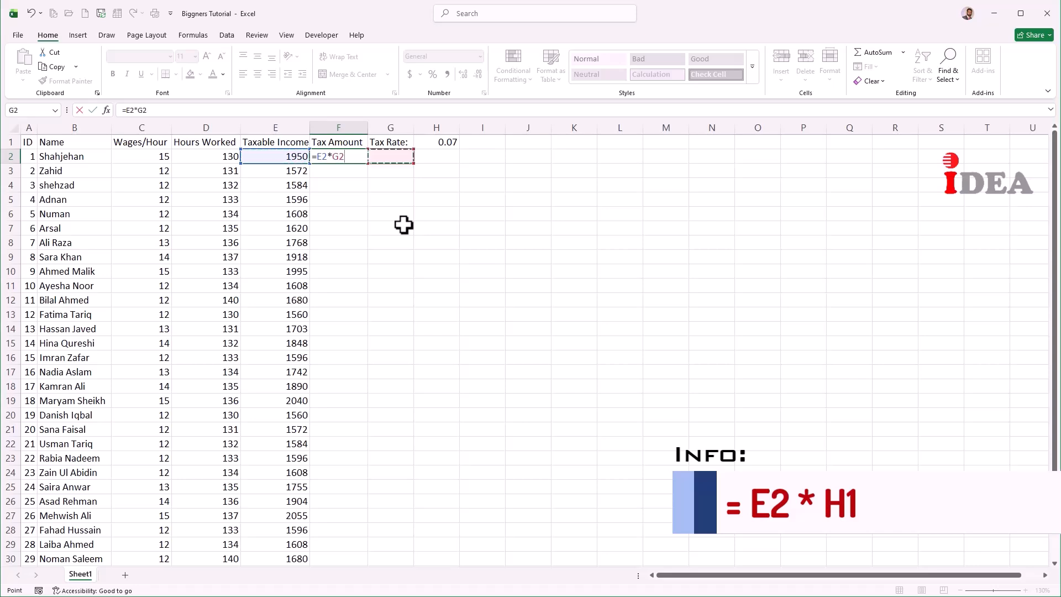
pyautogui.press('Up')
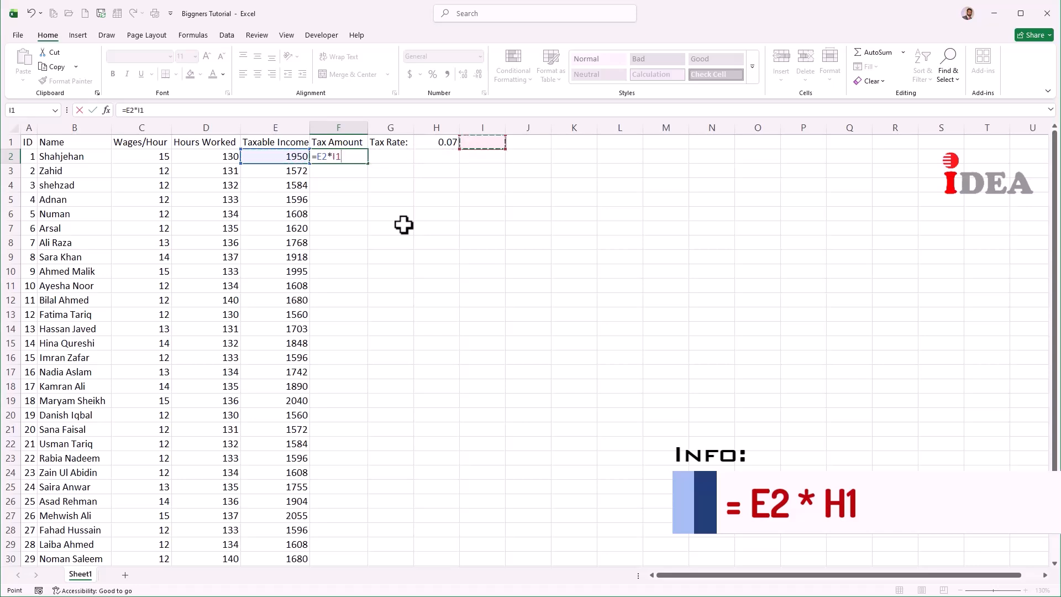
pyautogui.press('Left')
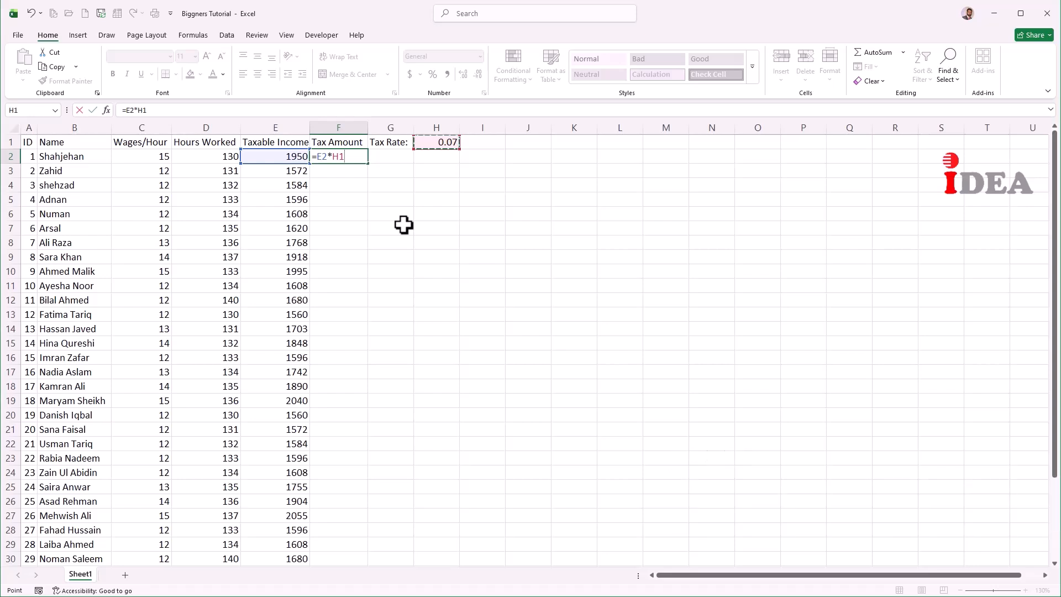
pyautogui.press('Return')
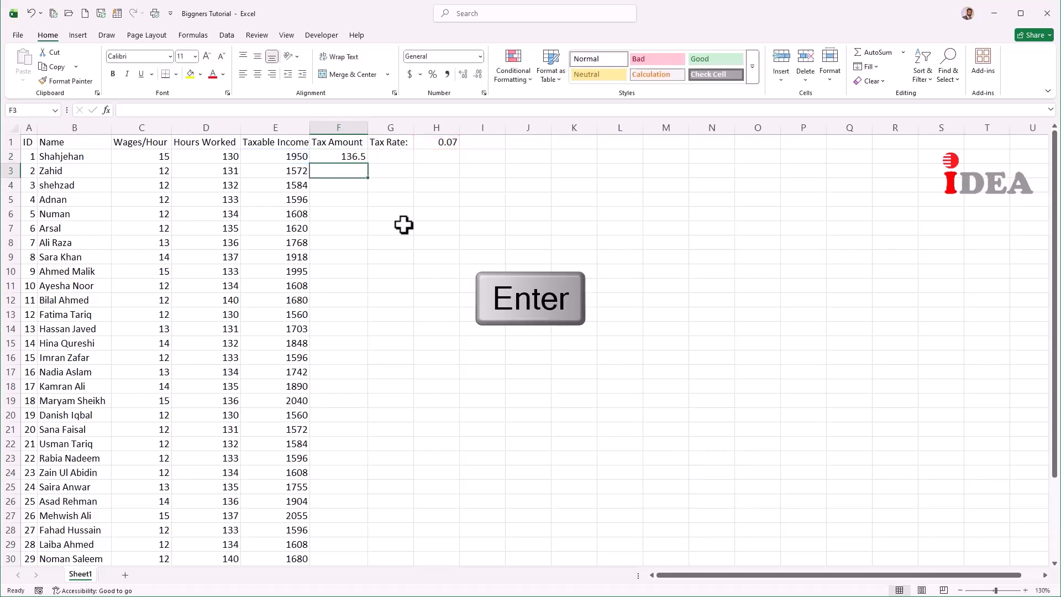
# Step: Fill the Tax Amount formula with its relative tax rate reference from cell F2 down to F16
pyautogui.press('Up')
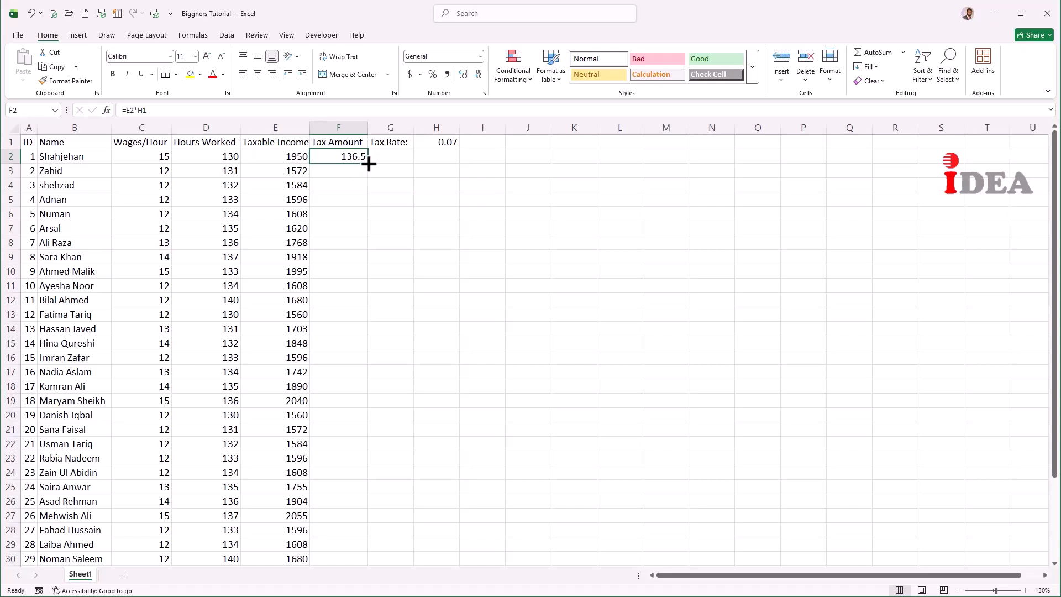
pyautogui.moveTo(368, 164); pyautogui.dragTo(341, 365)
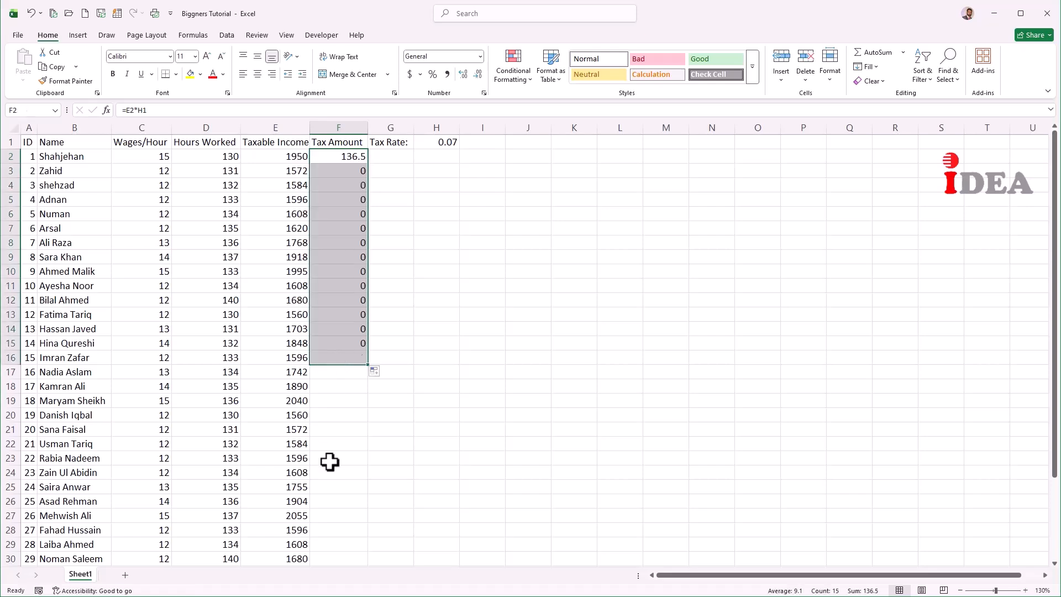
# Step: Inspect the copied Tax Amount formulas in column F, including F2, F3 and F16, against the tax rate cell H1
pyautogui.click(335, 170)
pyautogui.click(336, 188)
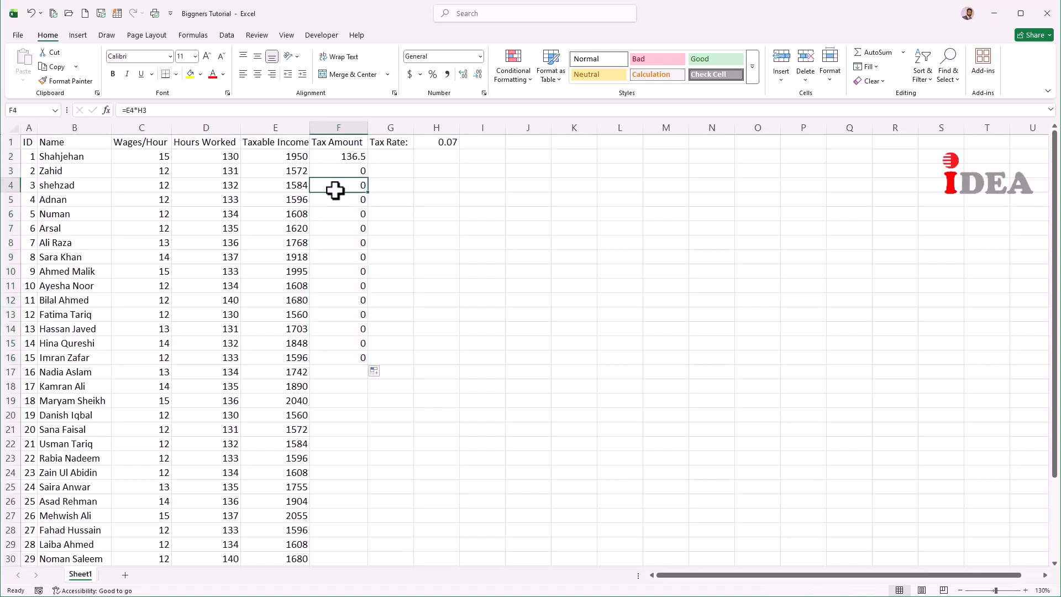
pyautogui.click(330, 201)
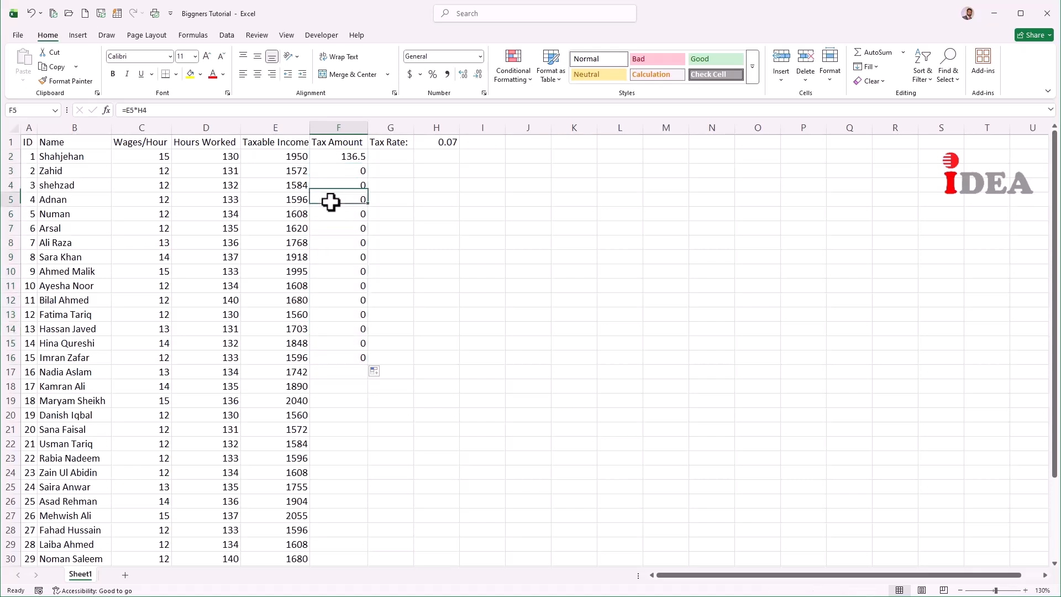
pyautogui.click(330, 223)
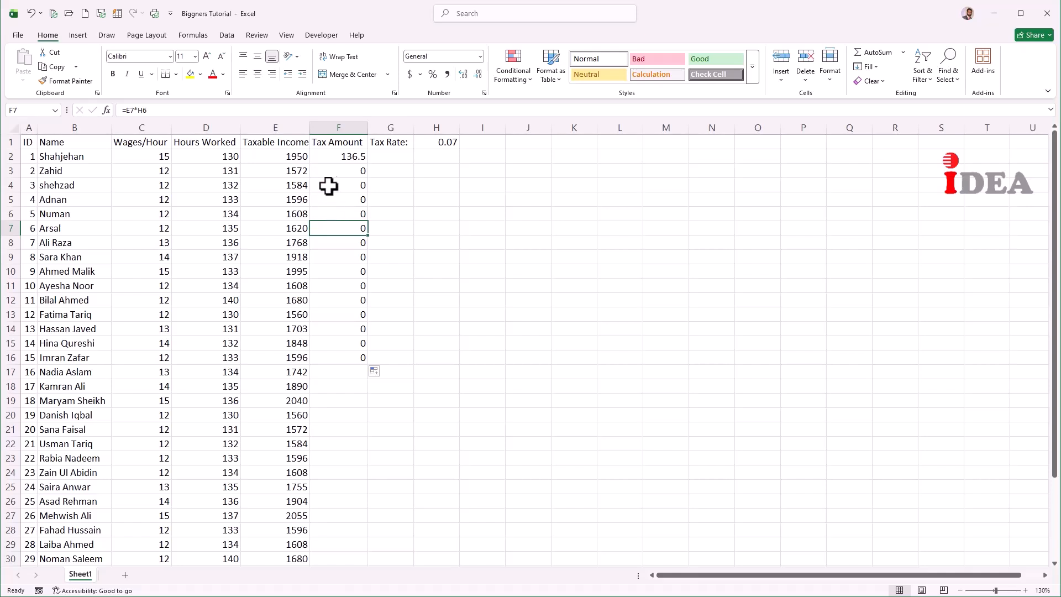
pyautogui.doubleClick(342, 156)
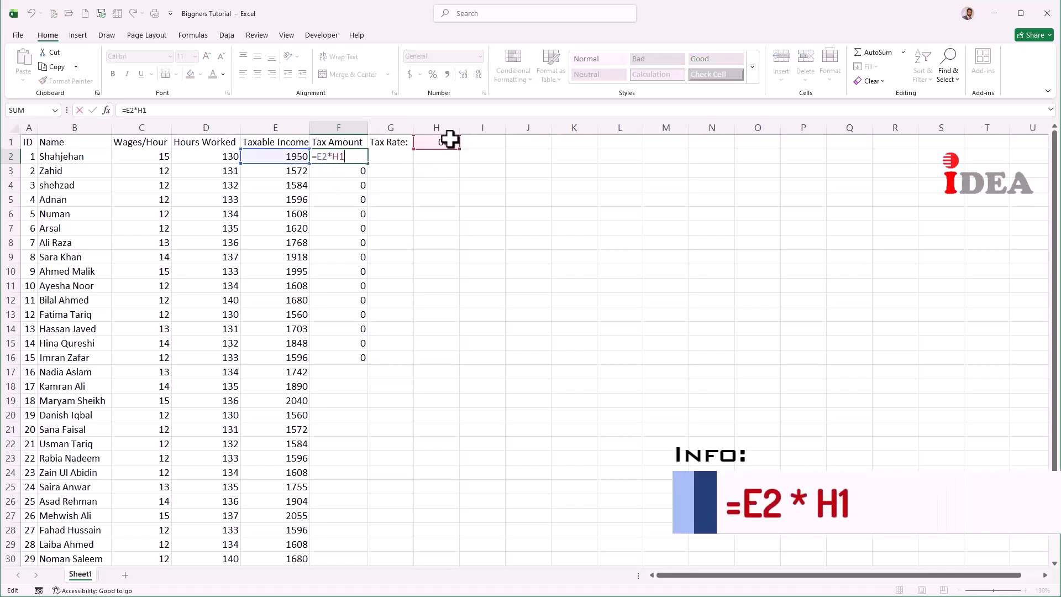
pyautogui.click(338, 173)
pyautogui.doubleClick(338, 173)
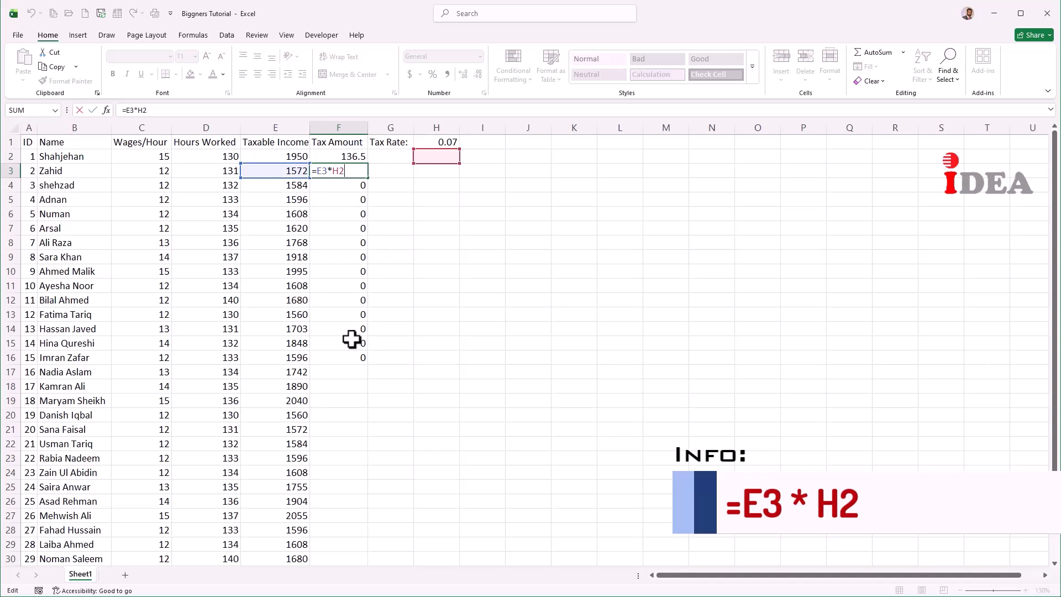
pyautogui.click(338, 360)
pyautogui.doubleClick(338, 361)
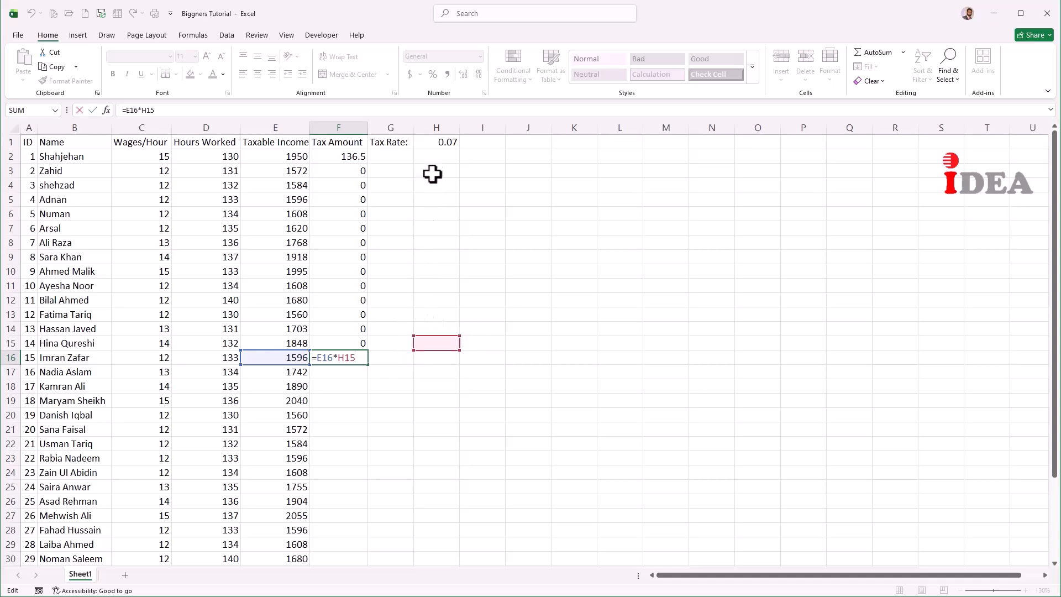
pyautogui.click(434, 143)
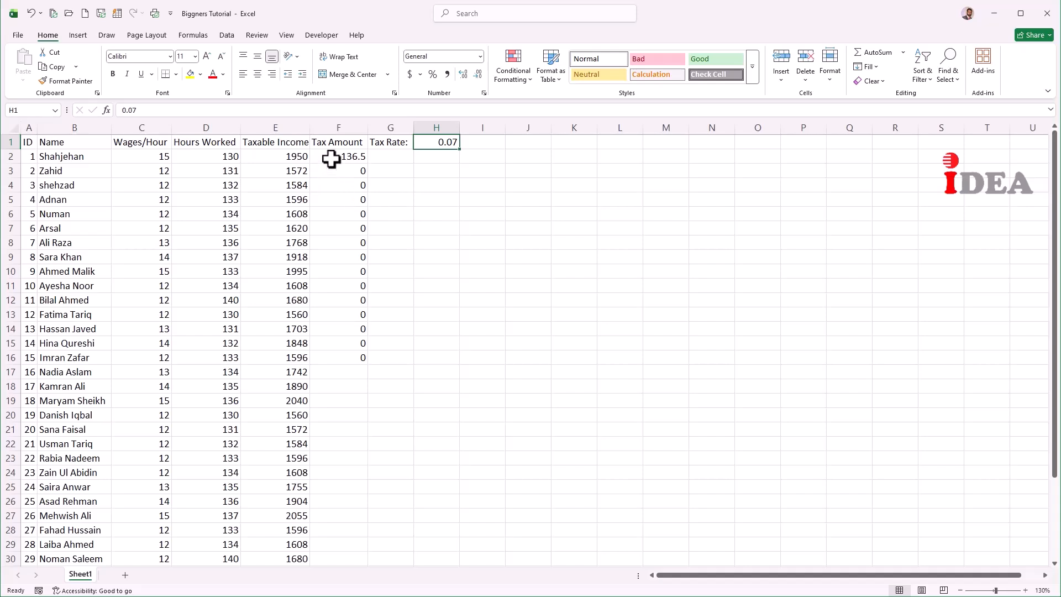
# Step: Make the tax rate reference in cell F2 absolute so the formula reads =E2*$H$1
pyautogui.click(352, 158)
pyautogui.doubleClick(354, 157)
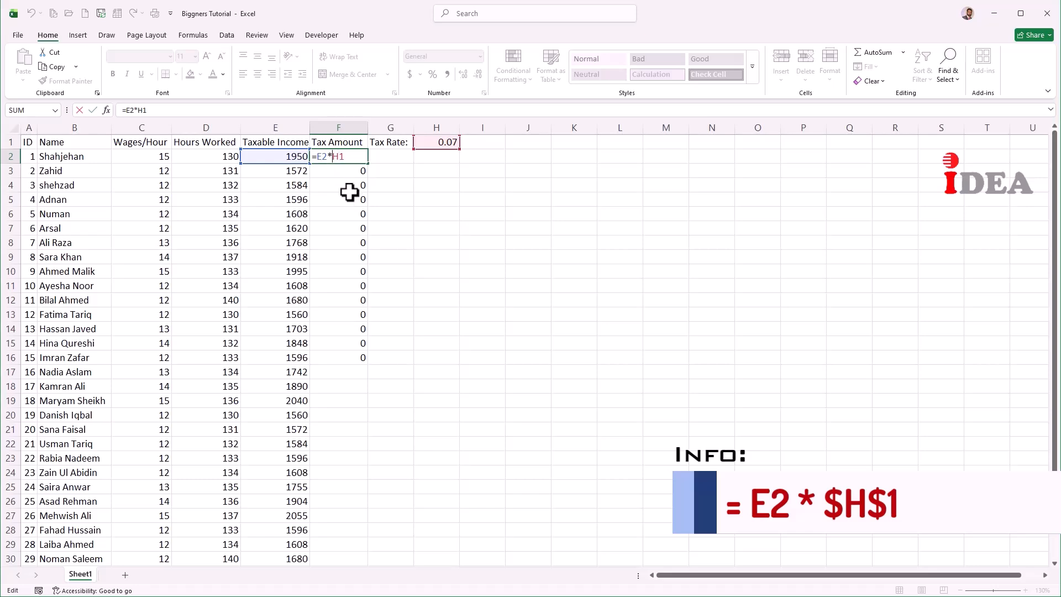
pyautogui.click(344, 160)
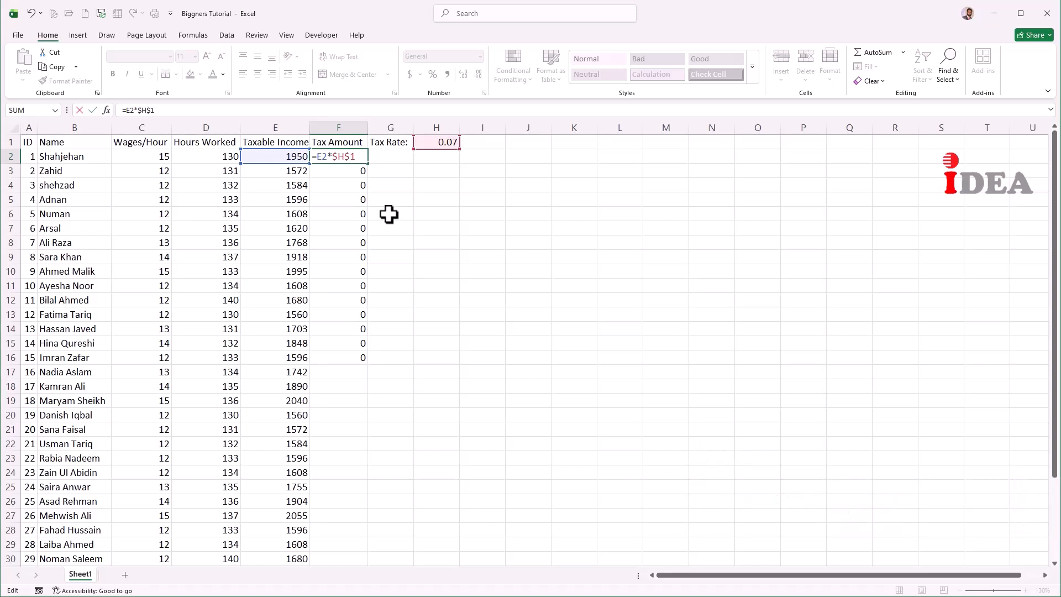
pyautogui.press('Return')
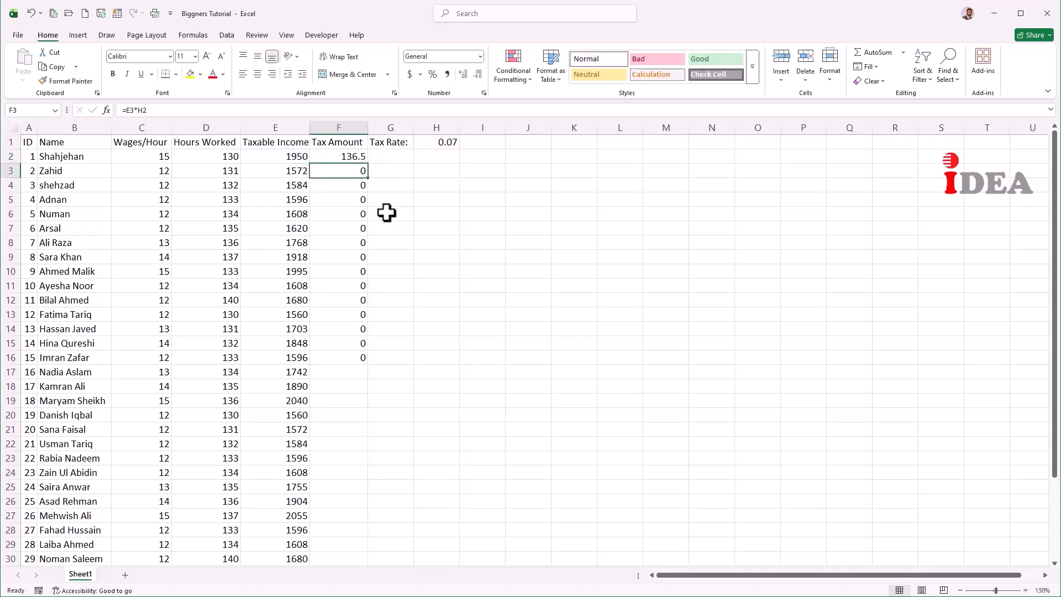
# Step: Fill the absolute-reference formula from cell F2 down to F16 and check the references in F16
pyautogui.click(362, 159)
pyautogui.moveTo(366, 165); pyautogui.dragTo(365, 367)
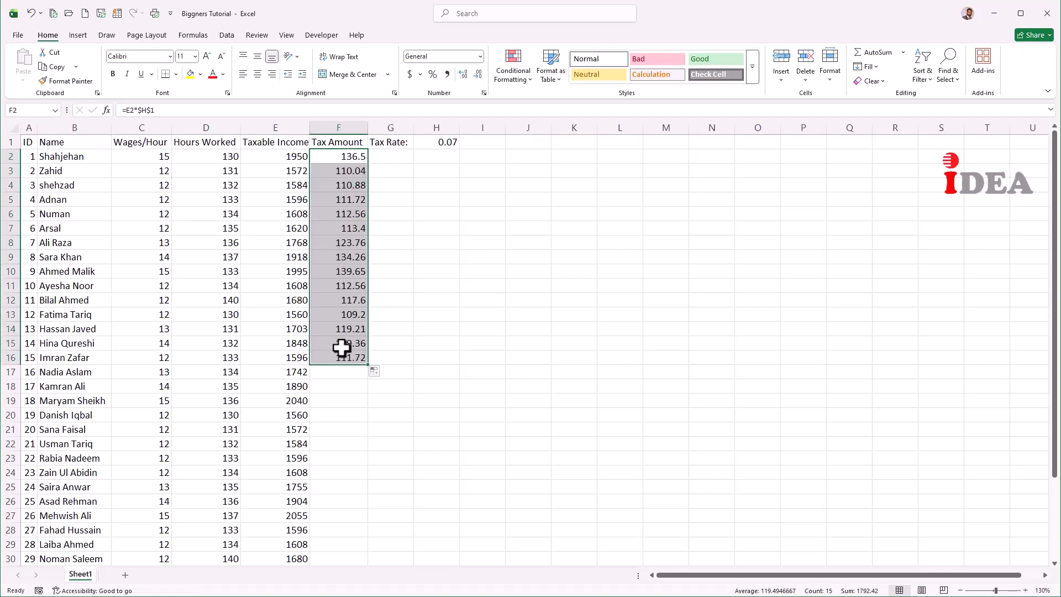
pyautogui.doubleClick(321, 356)
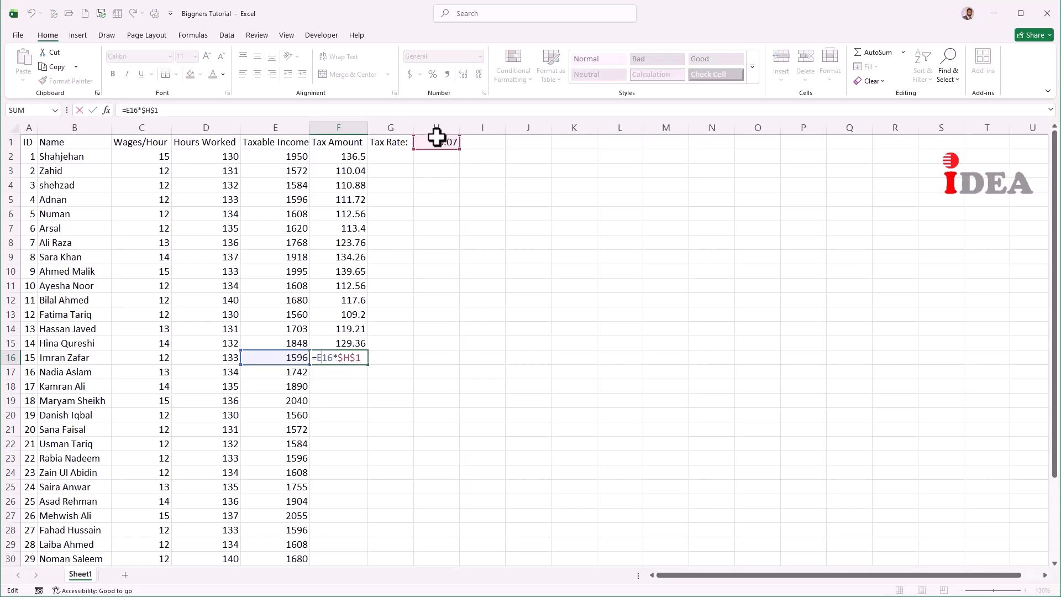
pyautogui.press('Return')
# Step: Fill the Tax Amount formula from cell F16 down to F31 and check the formula in the last row
pyautogui.click(351, 356)
pyautogui.moveTo(371, 364); pyautogui.dragTo(358, 538)
pyautogui.click(327, 524)
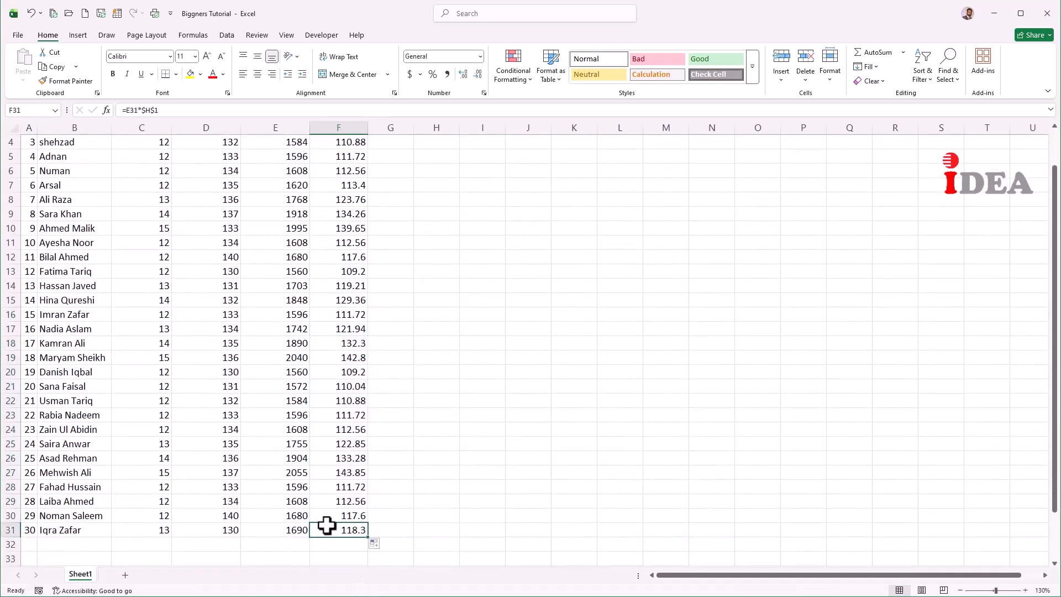
# Step: Insert a blank column between the Tax Amount and Tax Rate columns
pyautogui.scroll(1, 326, 525)
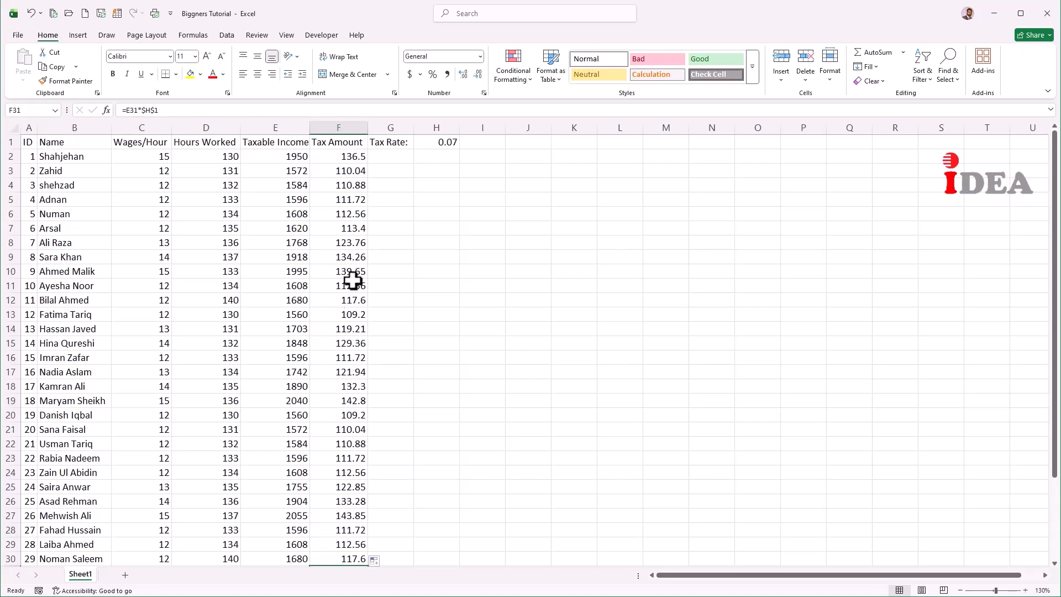
pyautogui.click(291, 141)
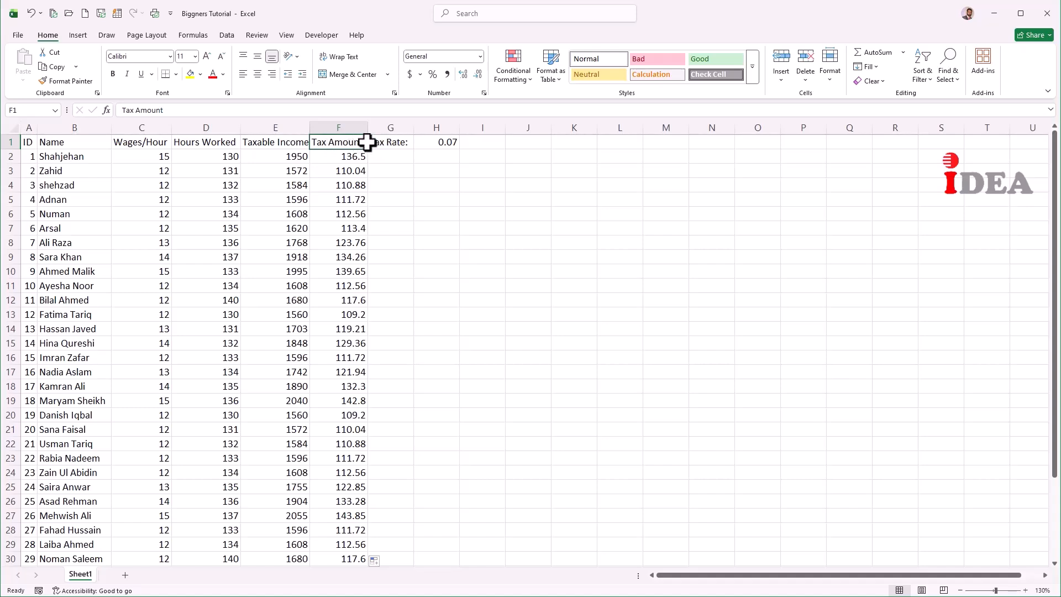
pyautogui.click(393, 126)
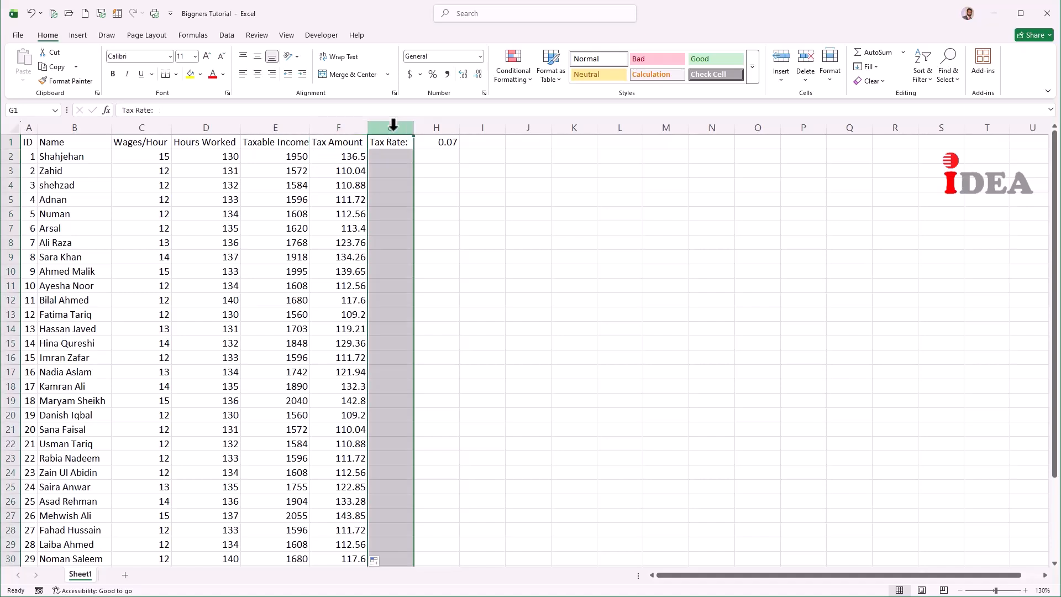
pyautogui.rightClick(393, 126)
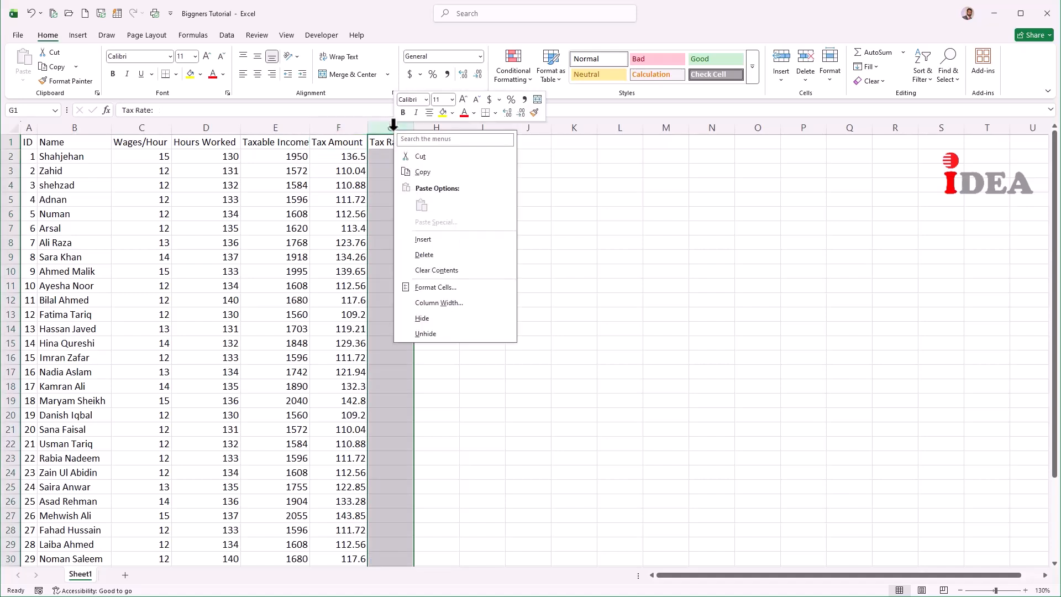
pyautogui.click(418, 239)
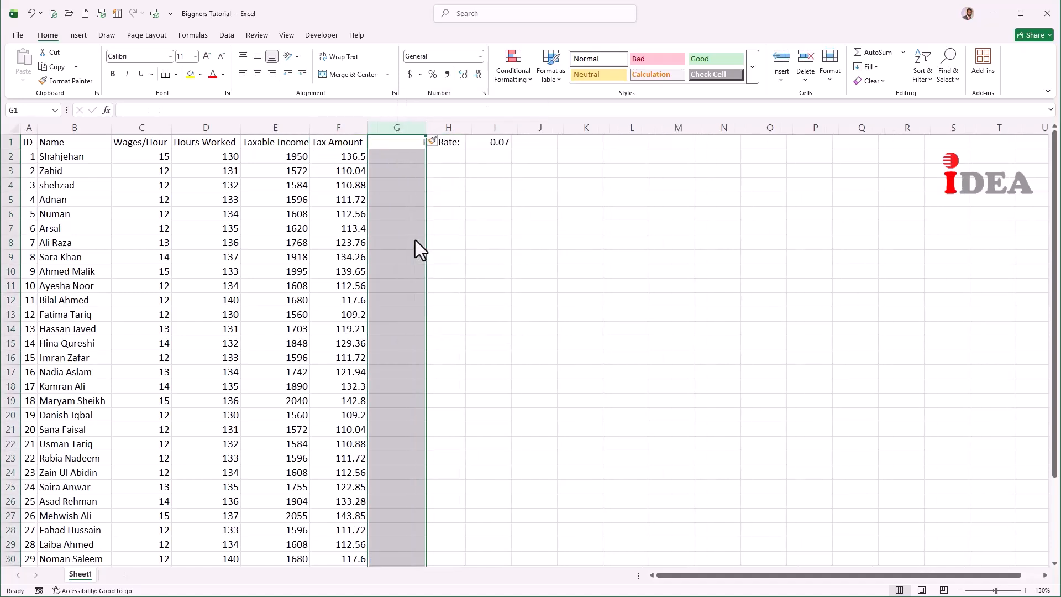
# Step: Check the tax rate reference in the Tax Amount formula in cell F2, leaving the formula as it is
pyautogui.click(391, 156)
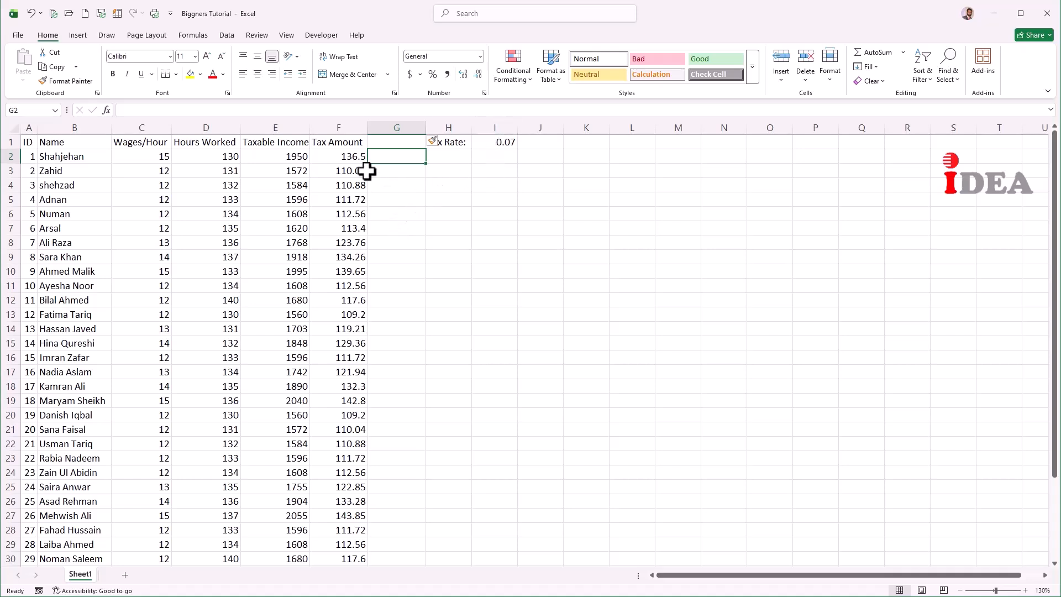
pyautogui.doubleClick(342, 160)
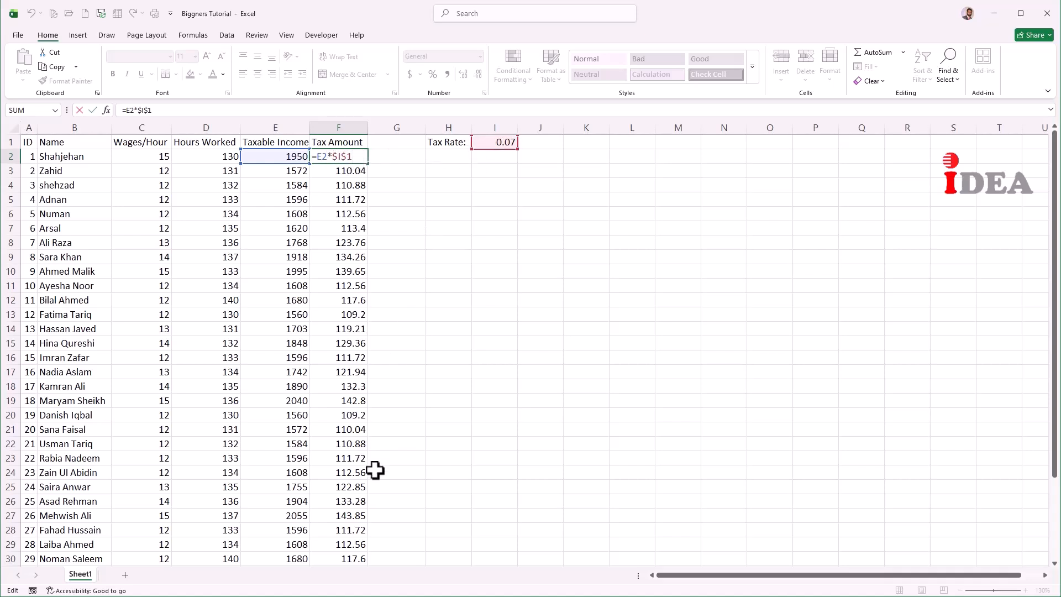
pyautogui.press('Escape')
pyautogui.click(353, 417)
# Step: Enter the header Net Income in cell G1
pyautogui.click(391, 144)
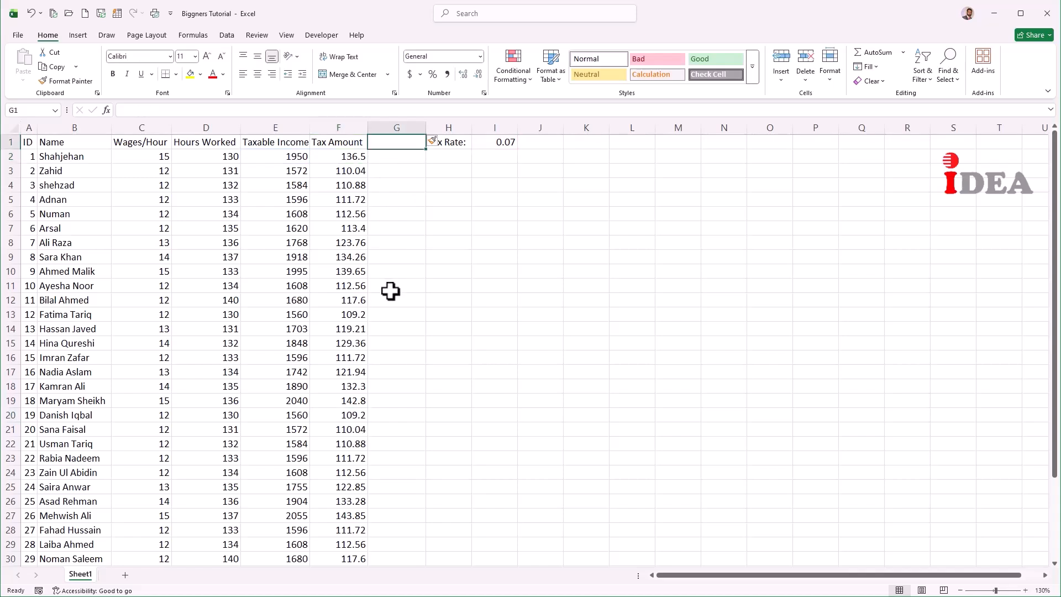
pyautogui.write('Net')
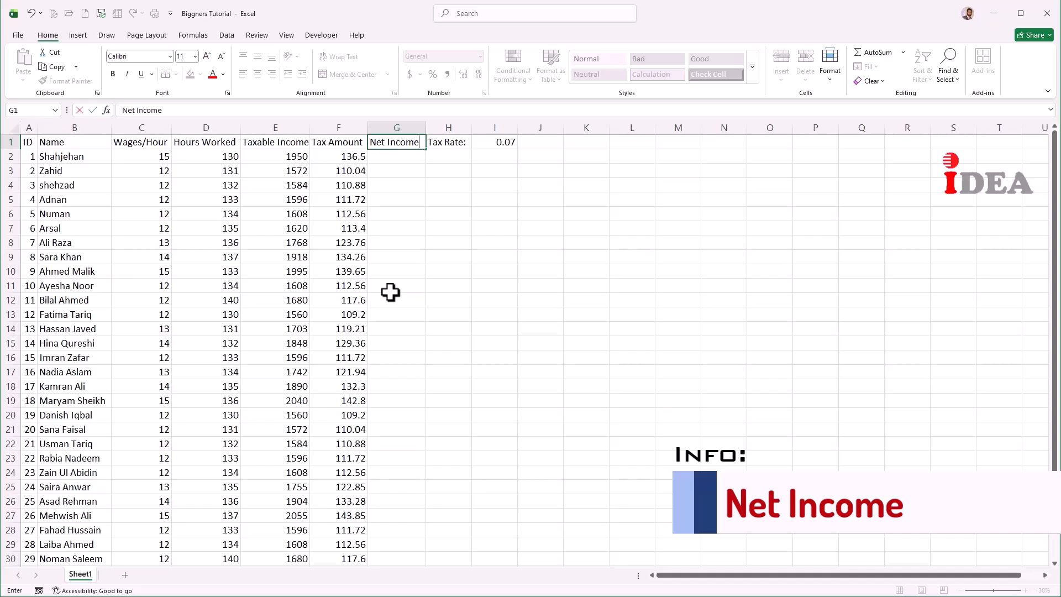
pyautogui.write(' Income')
pyautogui.press('Return')
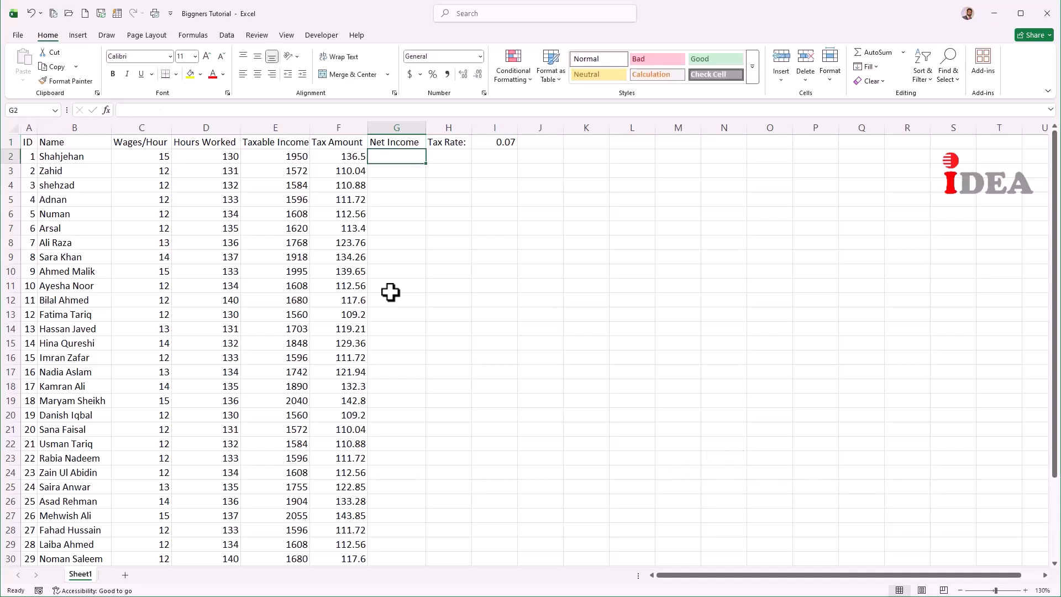
# Step: Enter the formula =E2-F2 in cell G2 to subtract the tax amount from the taxable income
pyautogui.write('=')
pyautogui.press('Left')
pyautogui.press('Left')
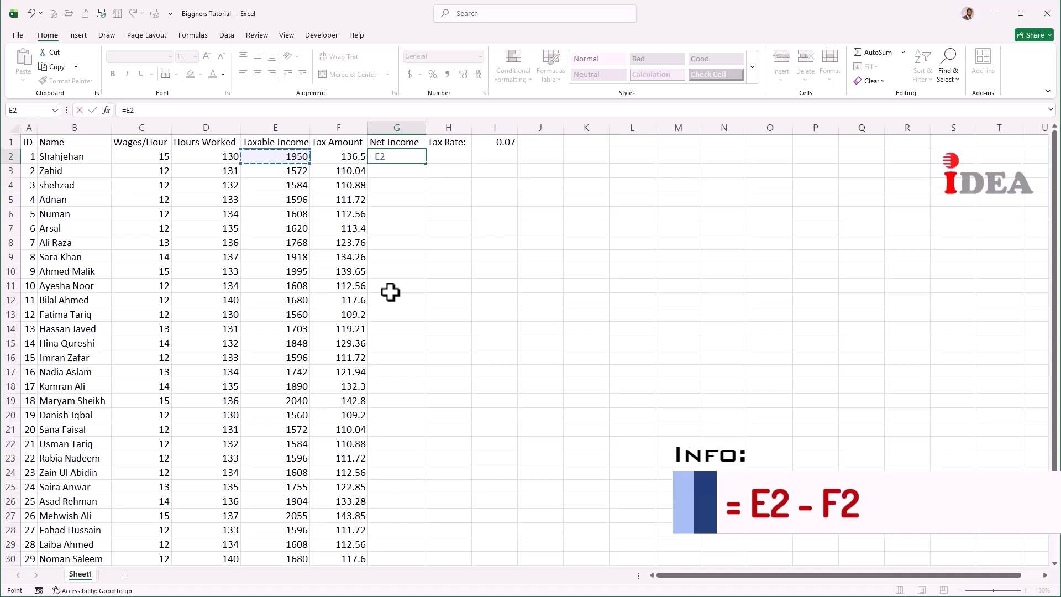
pyautogui.write('-')
pyautogui.press('Left')
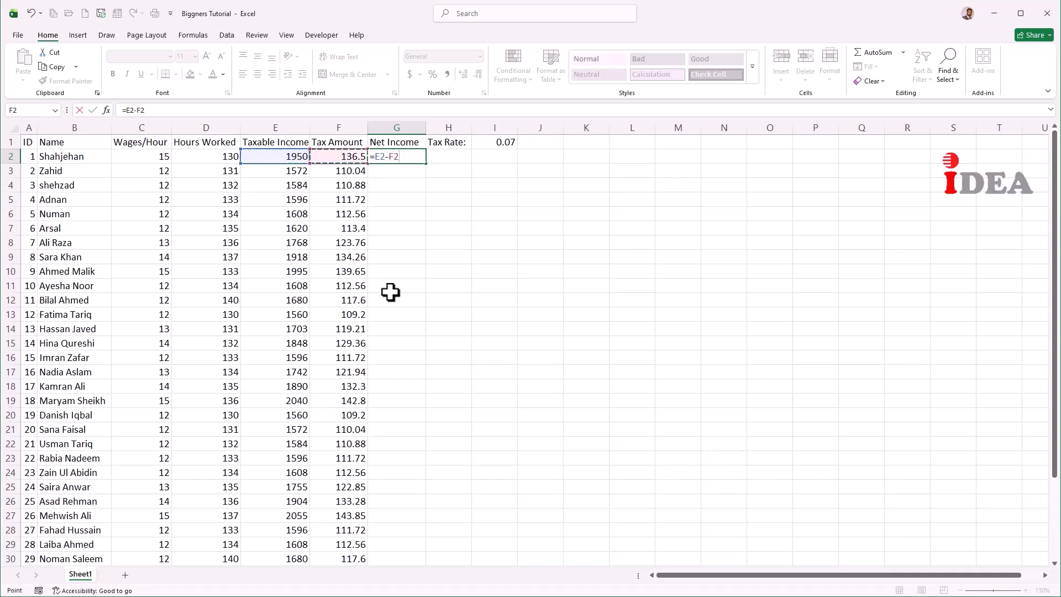
pyautogui.press('Return')
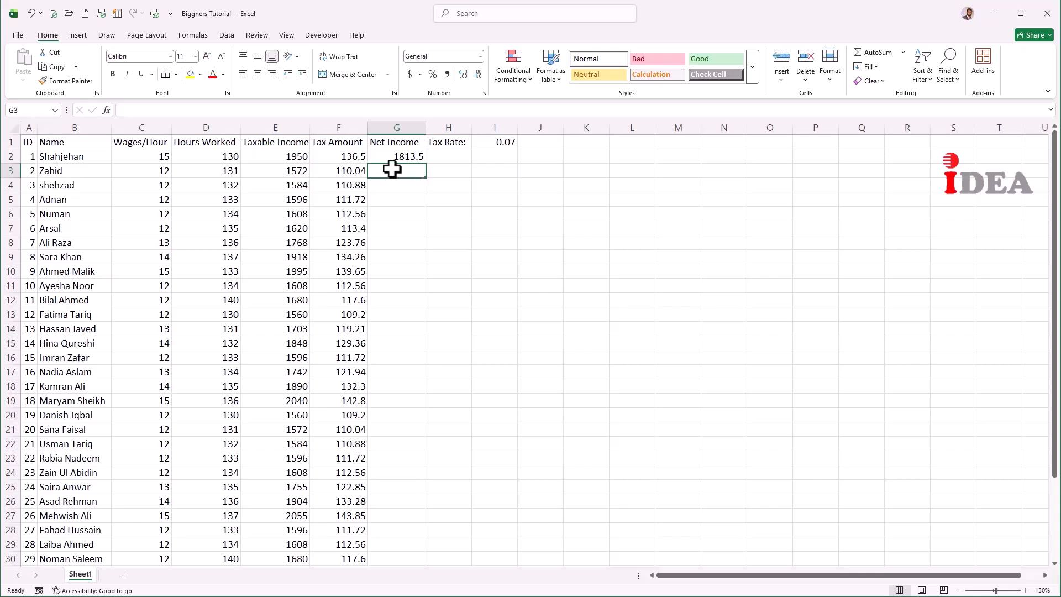
# Step: Fill the Net Income formula from cell G2 down to the last employee row
pyautogui.click(419, 157)
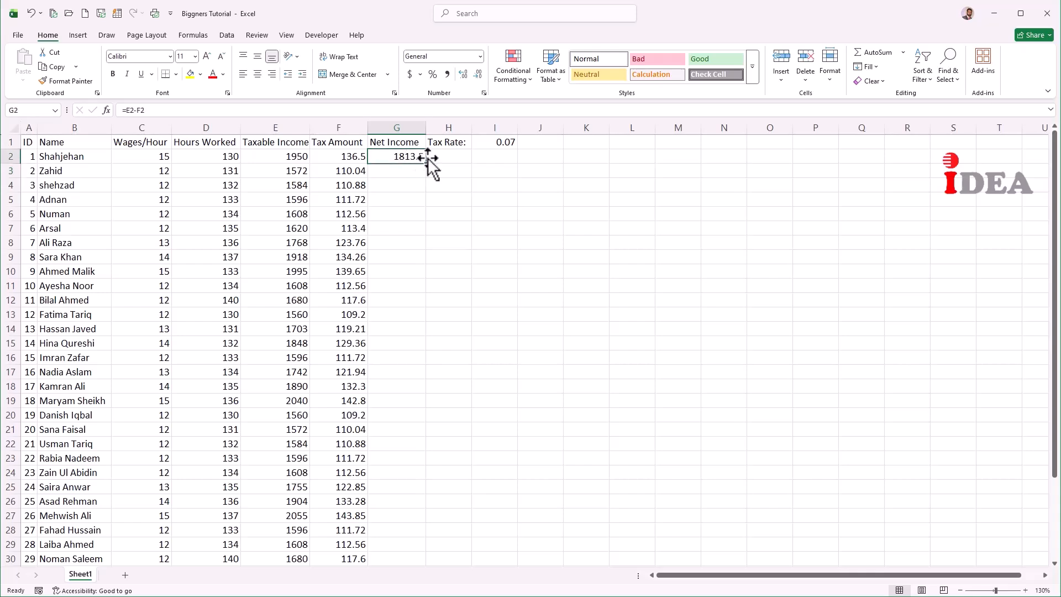
pyautogui.moveTo(426, 164); pyautogui.dragTo(417, 517)
pyautogui.click(381, 514)
pyautogui.scroll(1, 381, 514)
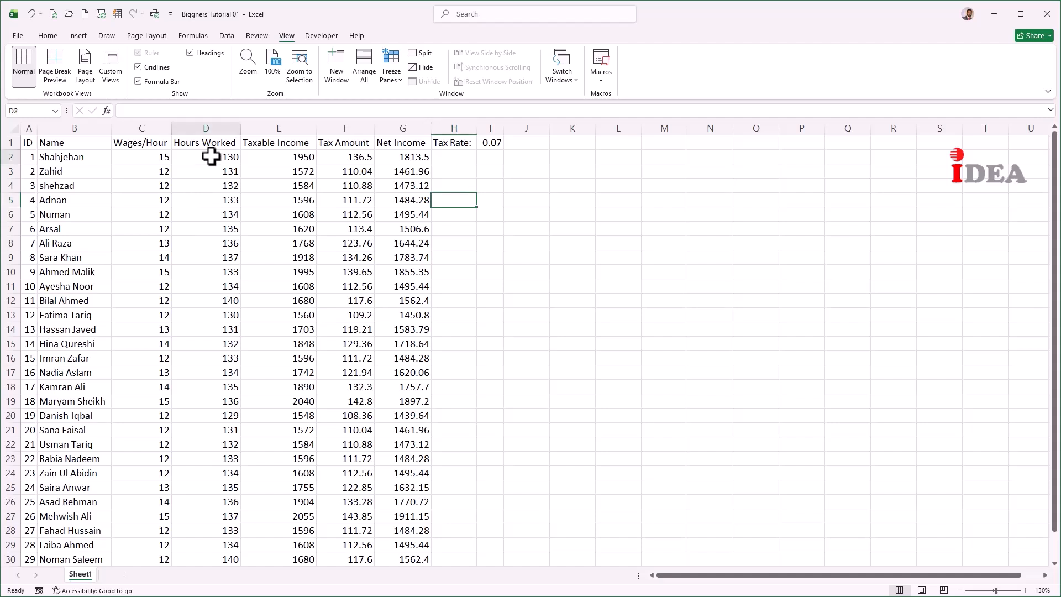
# Step: Select the Hours Worked range D2:D31 and examine its first and last cells, and select the empty block J12:O27 as another example range
pyautogui.moveTo(211, 157); pyautogui.dragTo(230, 553)
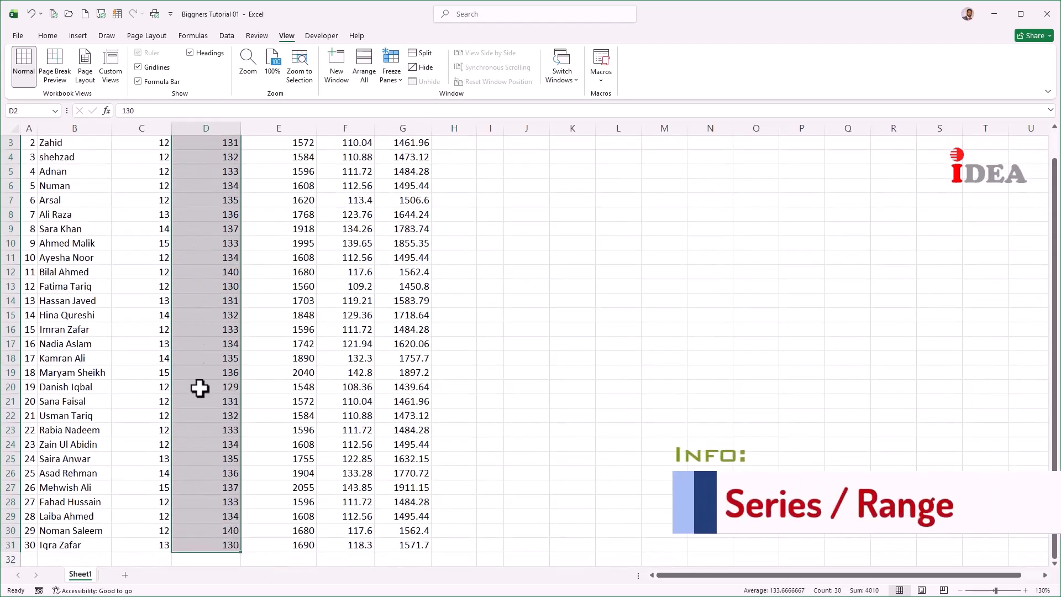
pyautogui.scroll(1, 194, 221)
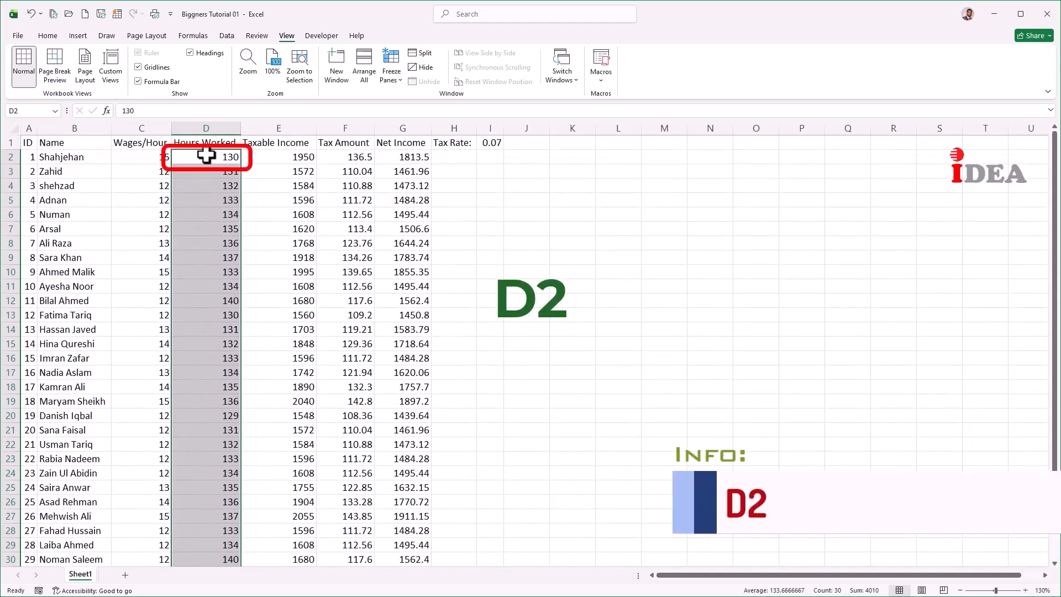
pyautogui.scroll(-1, 206, 276)
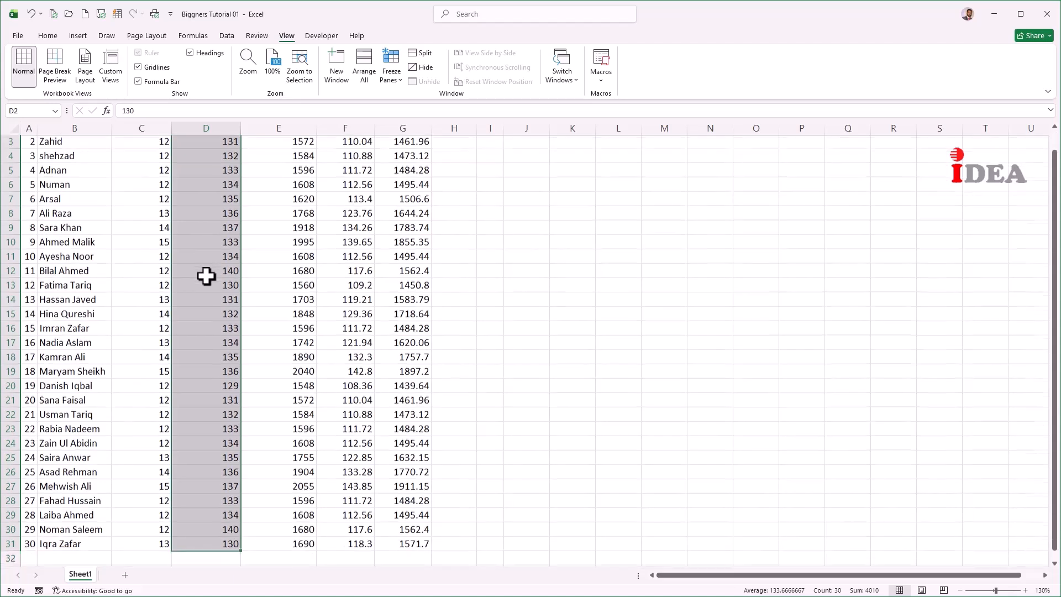
pyautogui.scroll(-2, 206, 276)
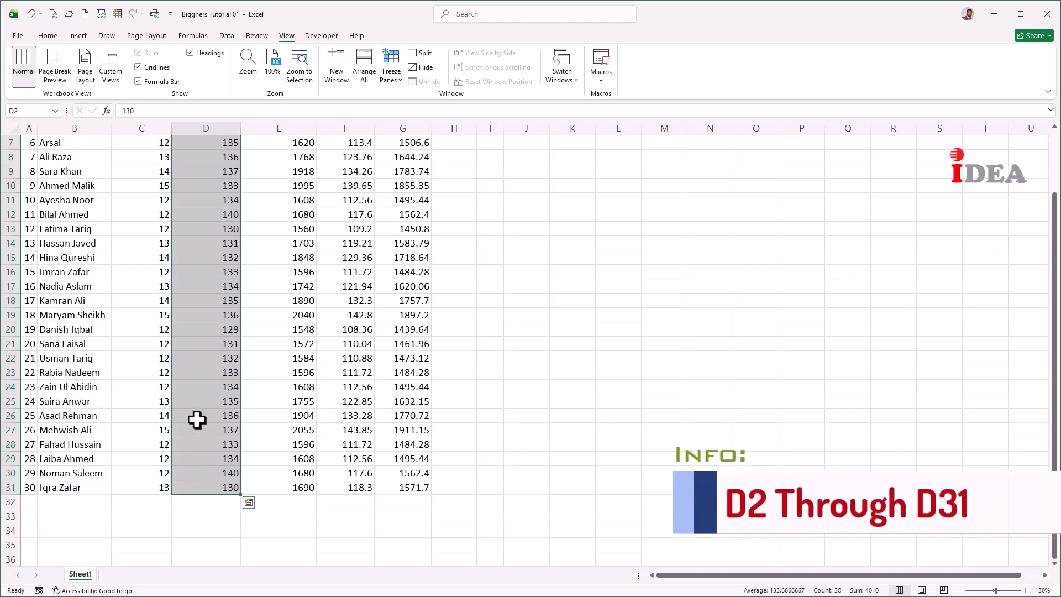
pyautogui.scroll(2, 199, 409)
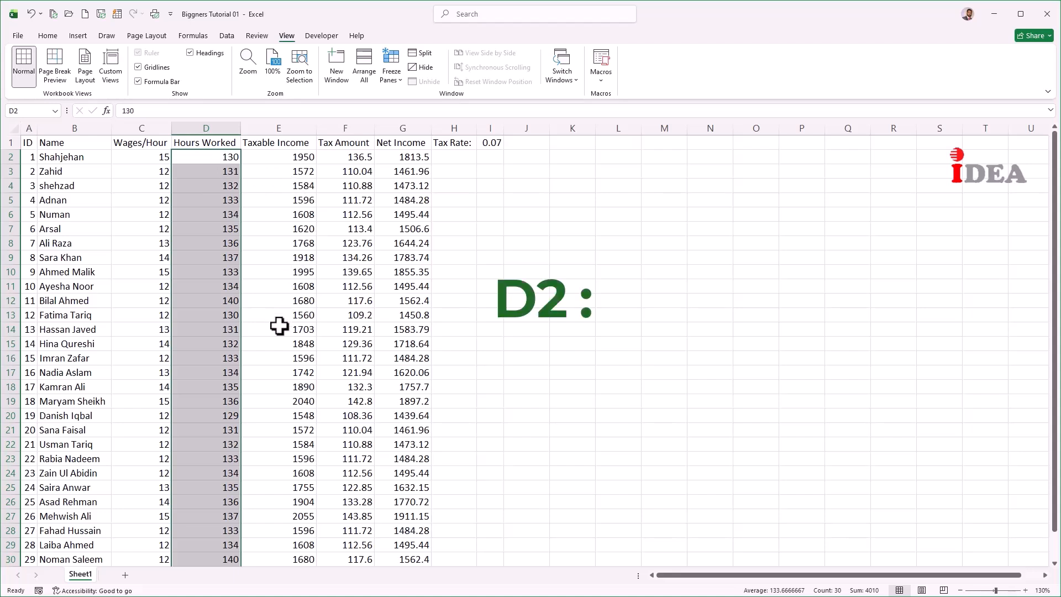
pyautogui.scroll(-2, 271, 348)
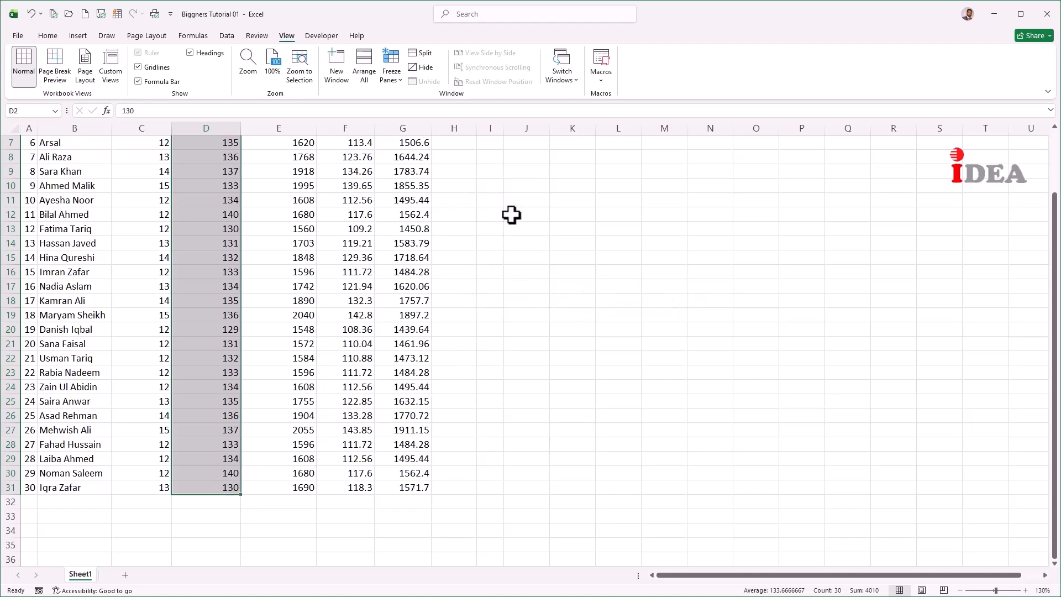
pyautogui.moveTo(513, 215); pyautogui.dragTo(744, 430)
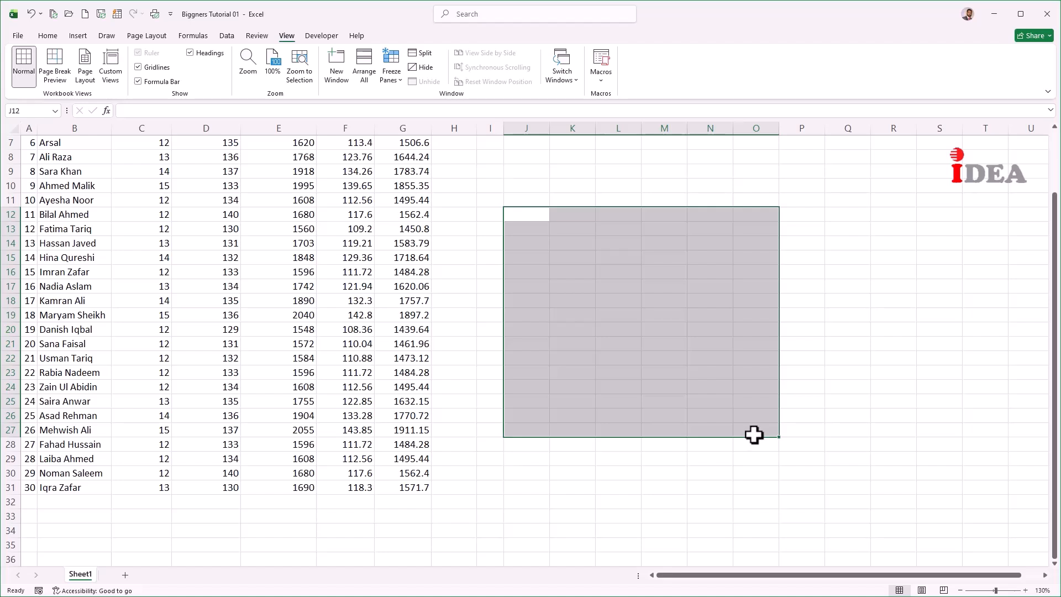
pyautogui.click(521, 214)
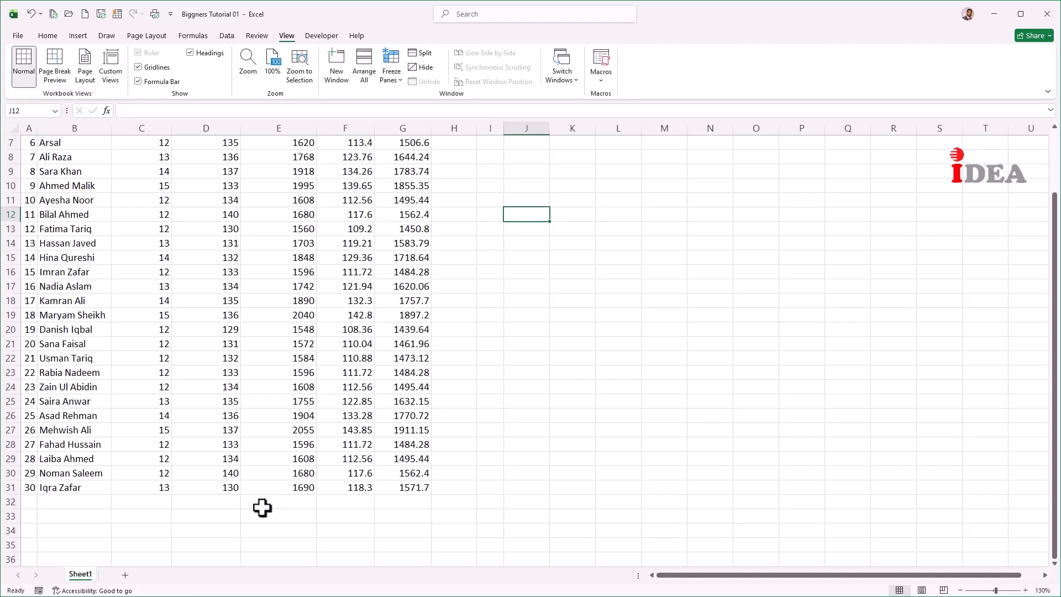
# Step: Write the formula =SUM(5,4,1) in cell D32 below the Hours Worked values
pyautogui.click(204, 504)
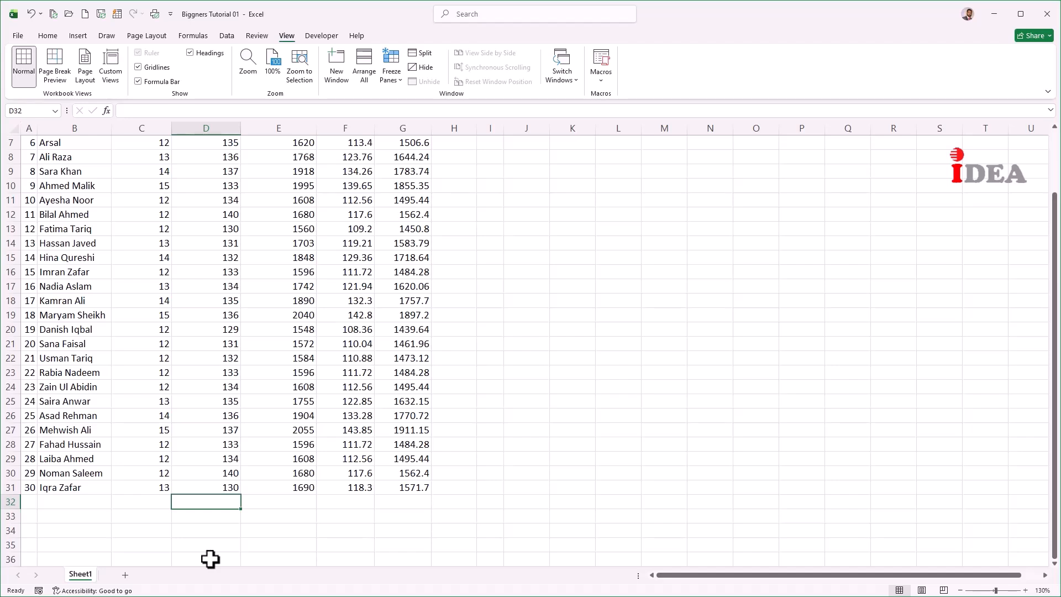
pyautogui.write('=')
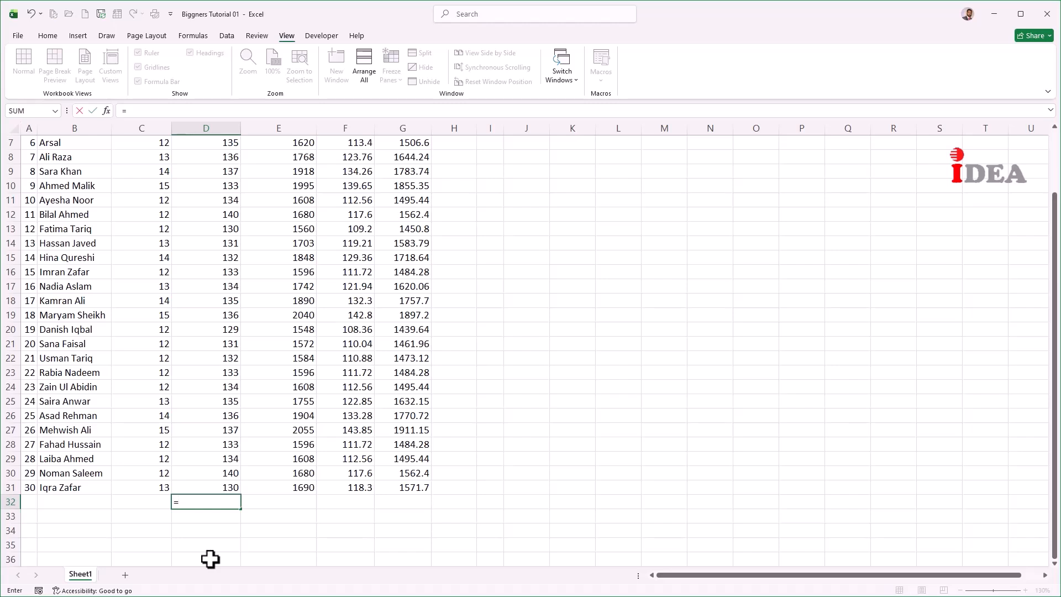
pyautogui.write('su')
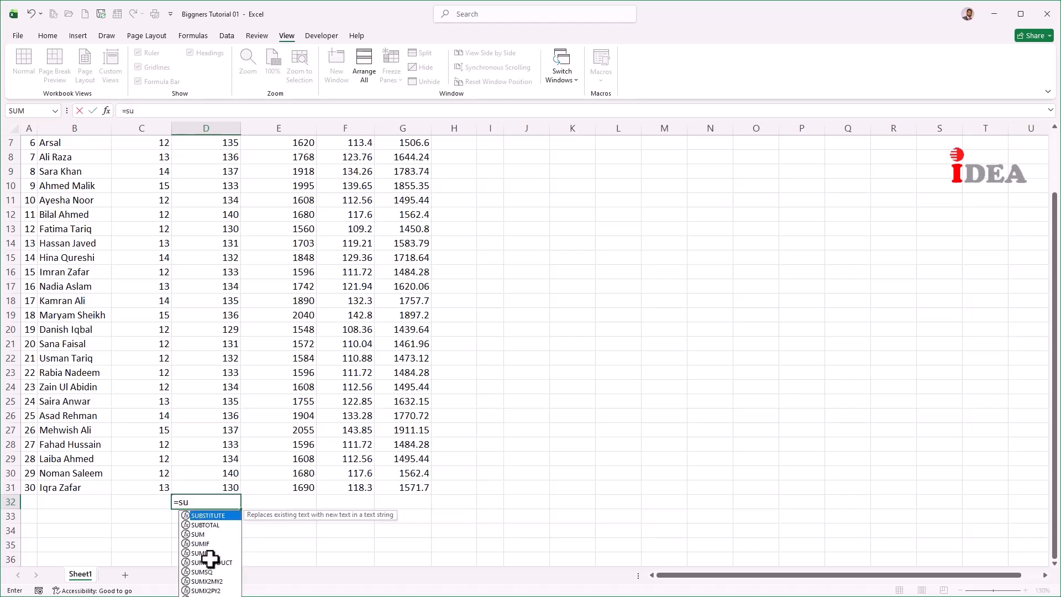
pyautogui.write('m')
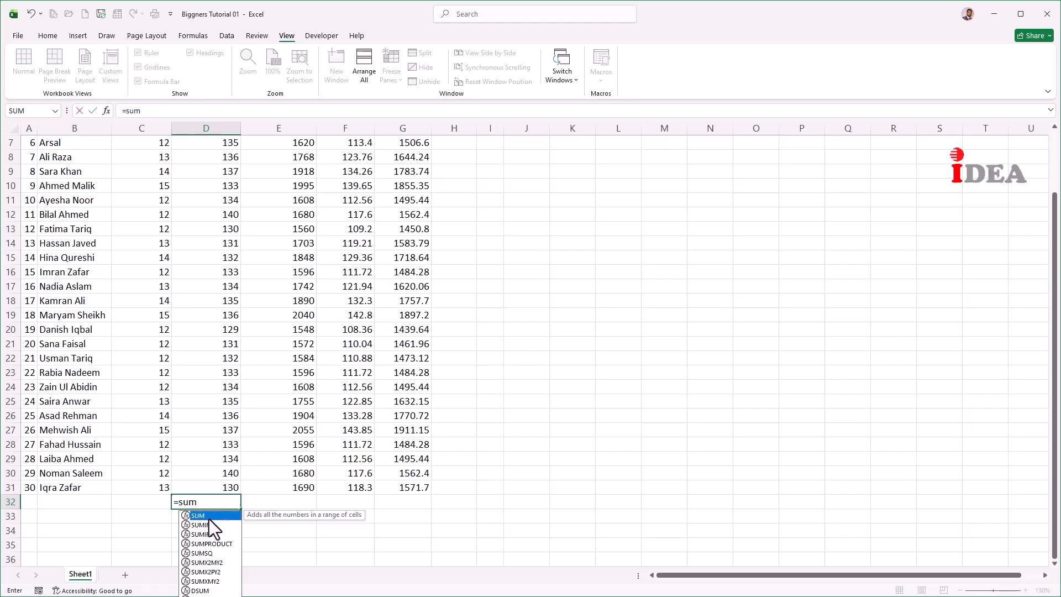
pyautogui.press('Tab')
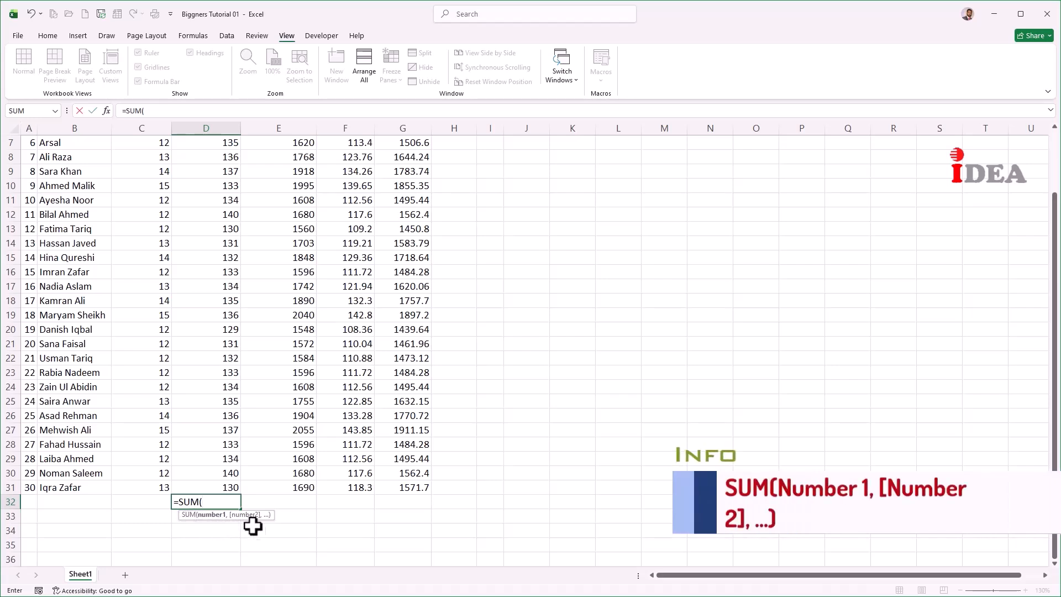
pyautogui.write('5')
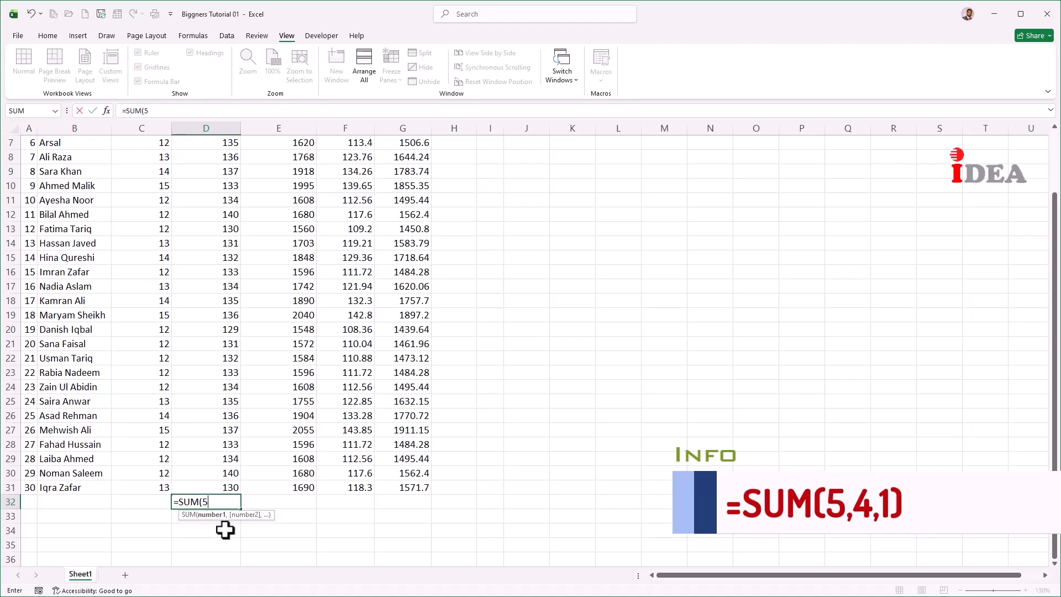
pyautogui.write(',')
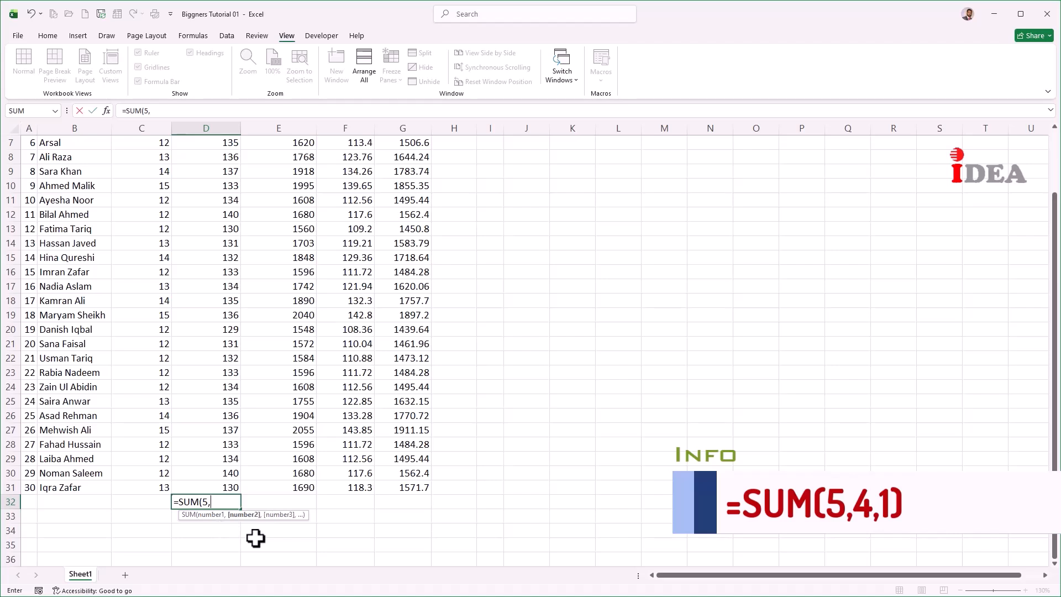
pyautogui.write('4,')
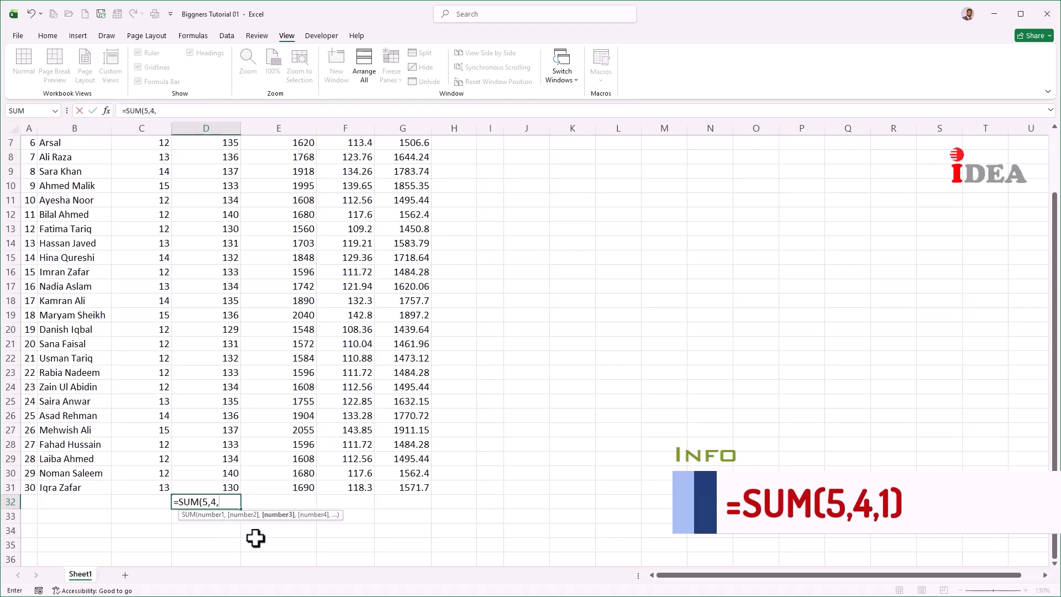
pyautogui.write('1')
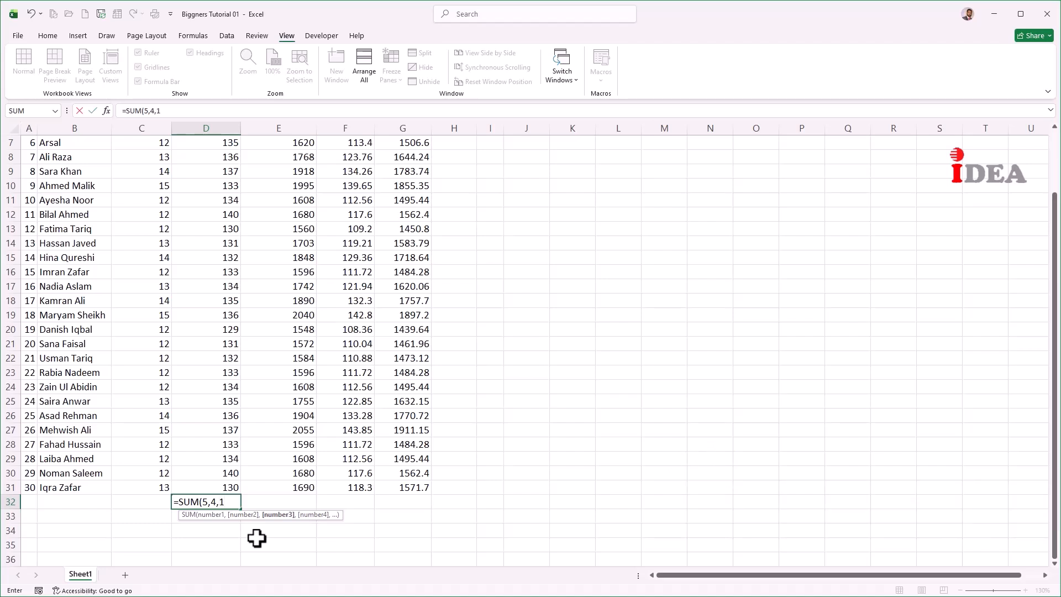
pyautogui.write(')')
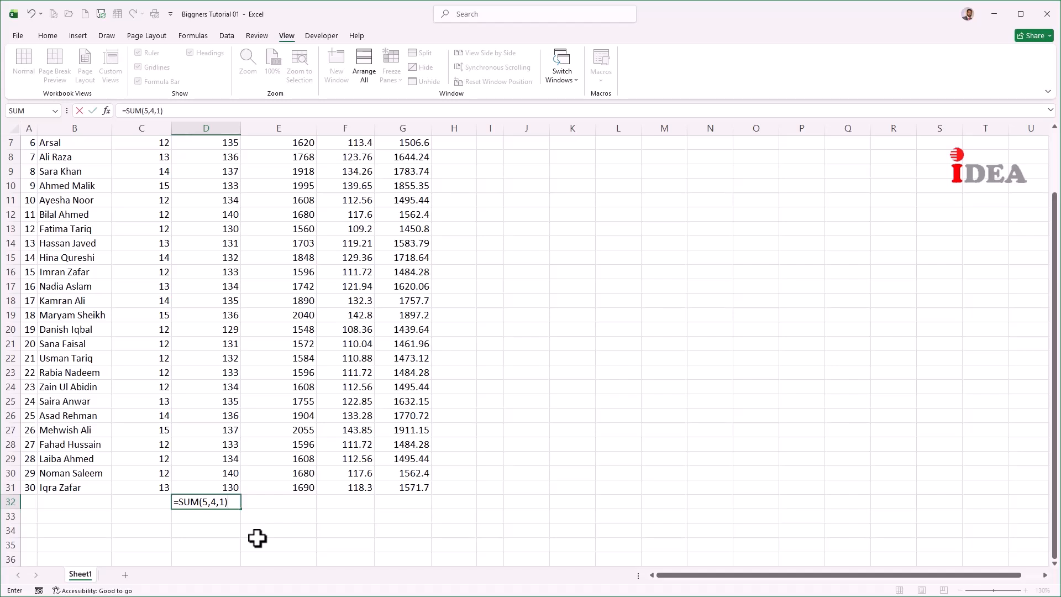
# Step: Confirm the trial formula =SUM(5,4,1) in cell D32 and clear the cell again
pyautogui.press('Return')
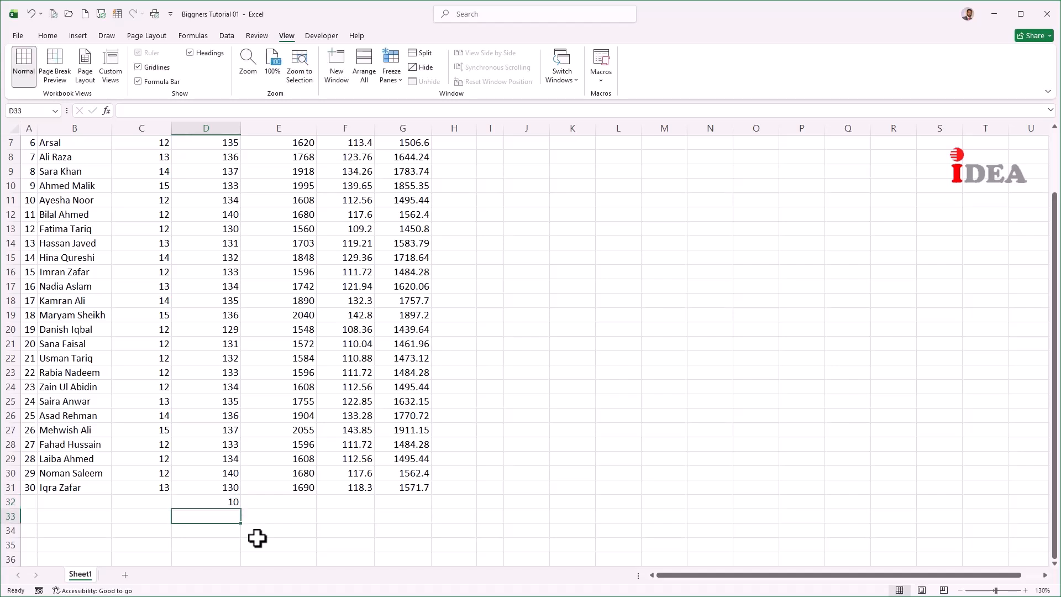
pyautogui.click(203, 501)
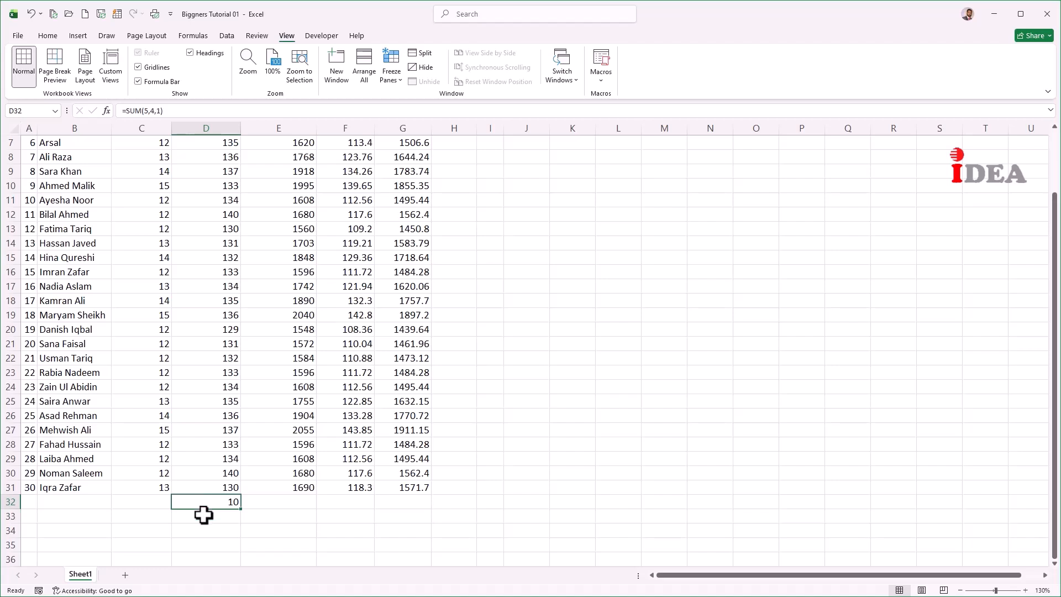
pyautogui.press('Delete')
pyautogui.press('Delete')
# Step: Total the Hours Worked column in cell D32 with the formula =SUM(D2:D31)
pyautogui.write('=')
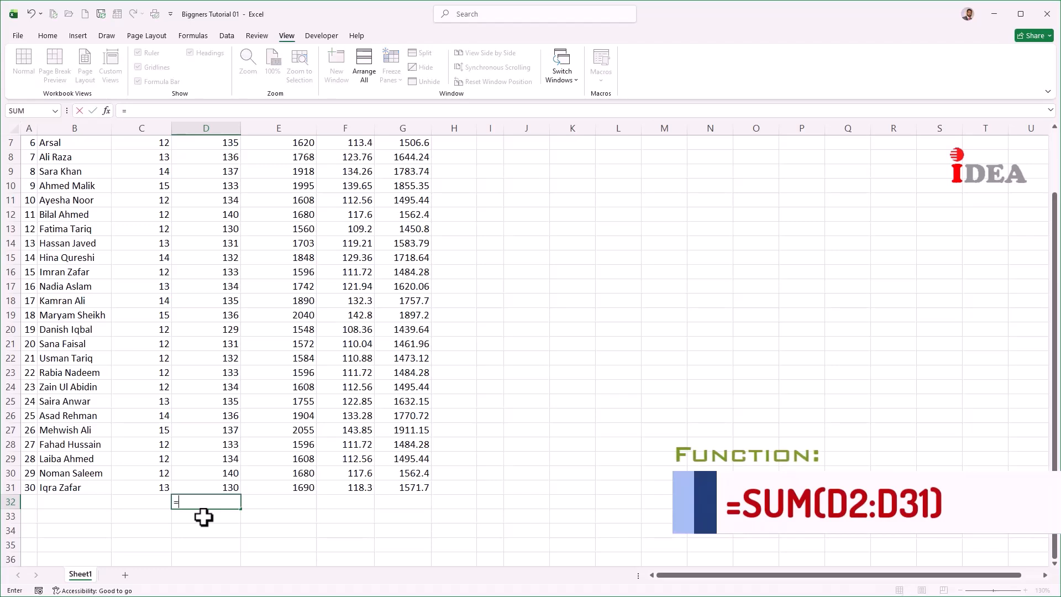
pyautogui.write('sum')
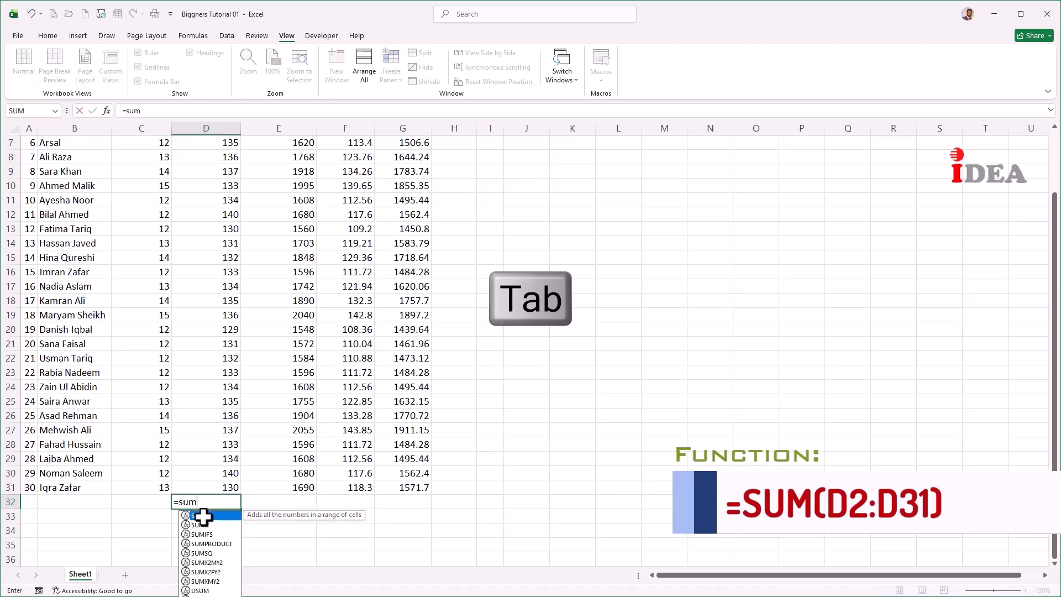
pyautogui.press('Tab')
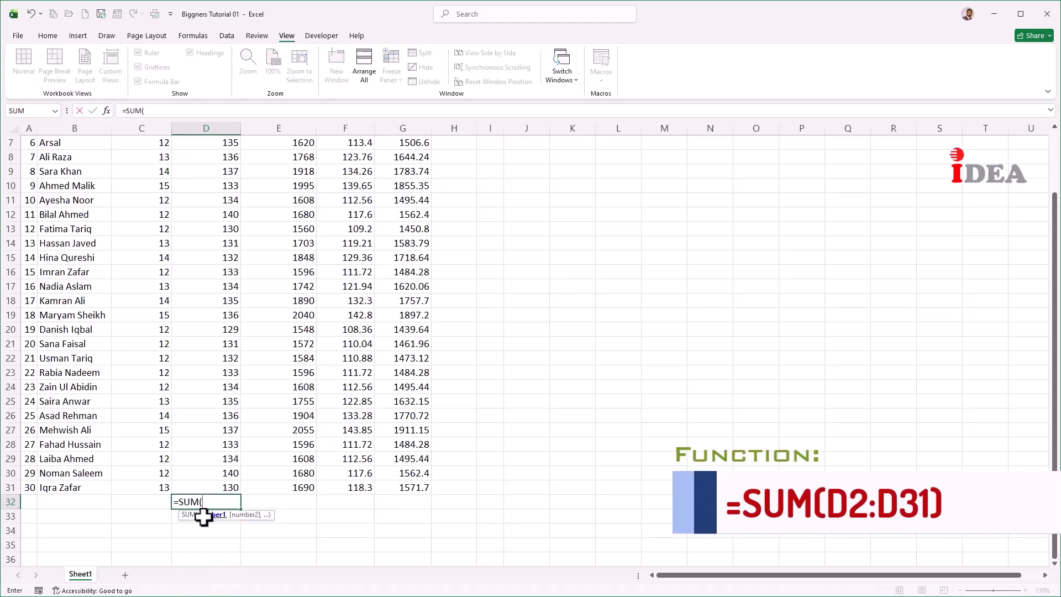
pyautogui.scroll(-1, 221, 520)
pyautogui.write('D2')
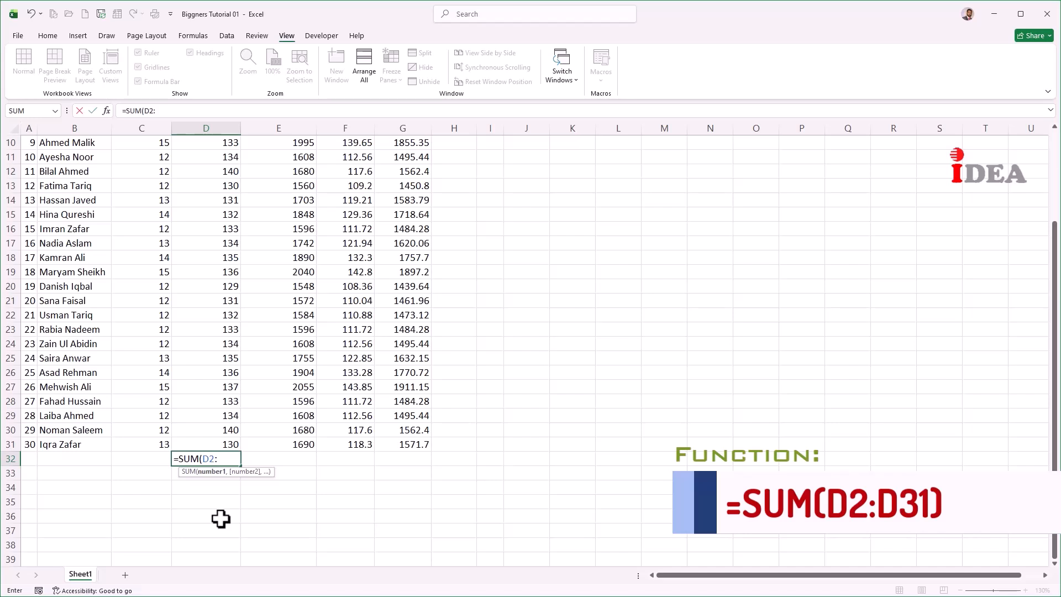
pyautogui.write(':D31')
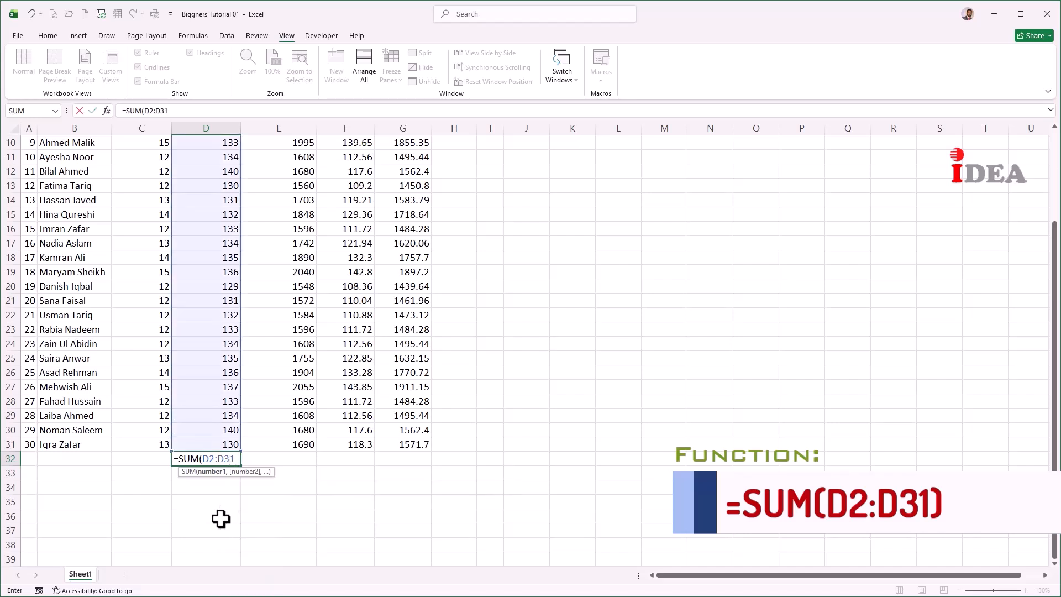
pyautogui.press('Return')
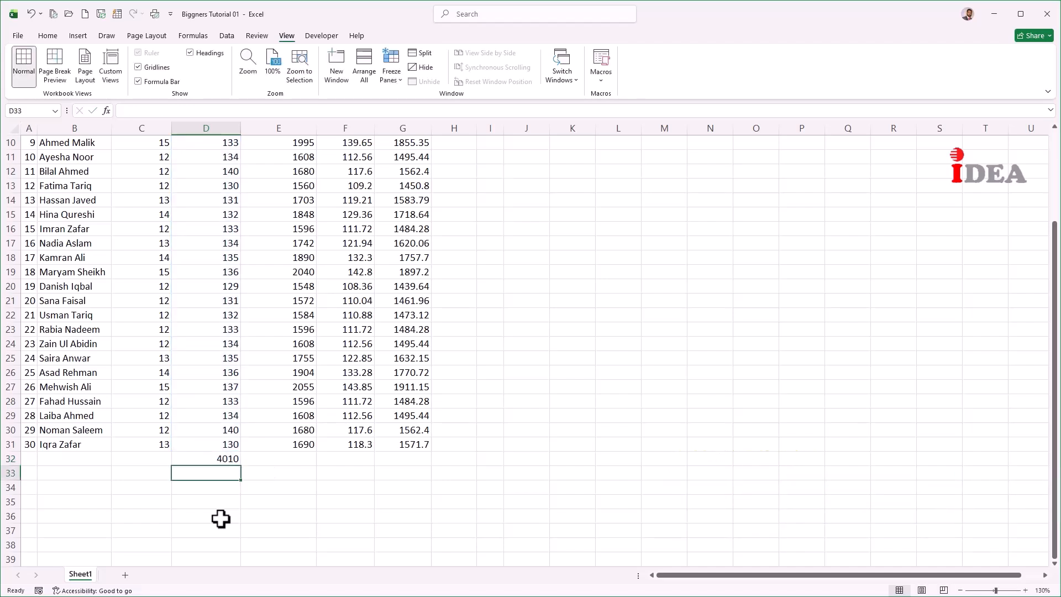
pyautogui.click(218, 456)
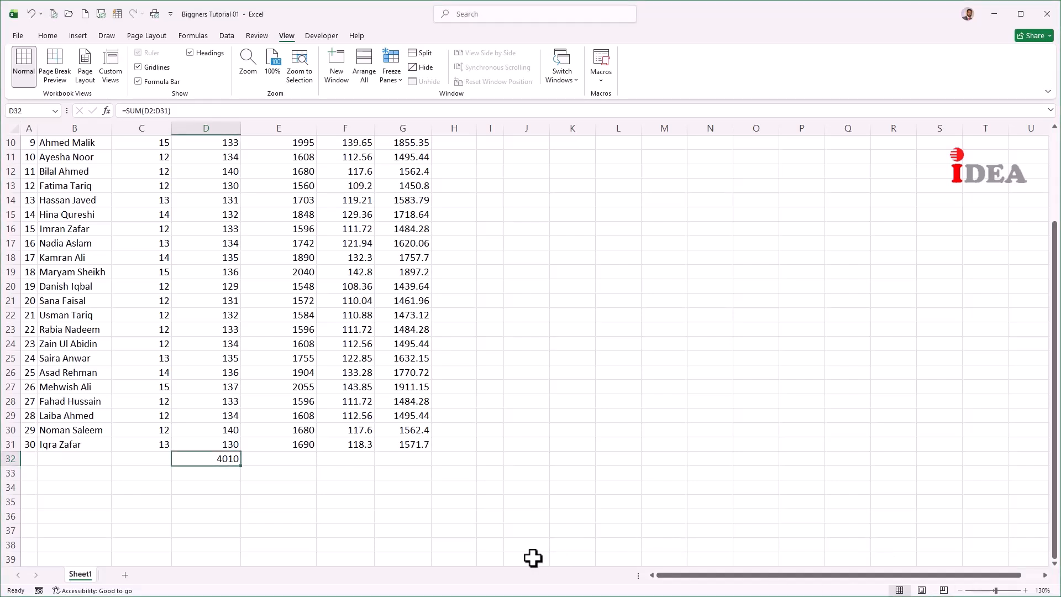
# Step: Total the Taxable Income column in cell E32 with a SUM formula over the range E2:E31
pyautogui.click(272, 458)
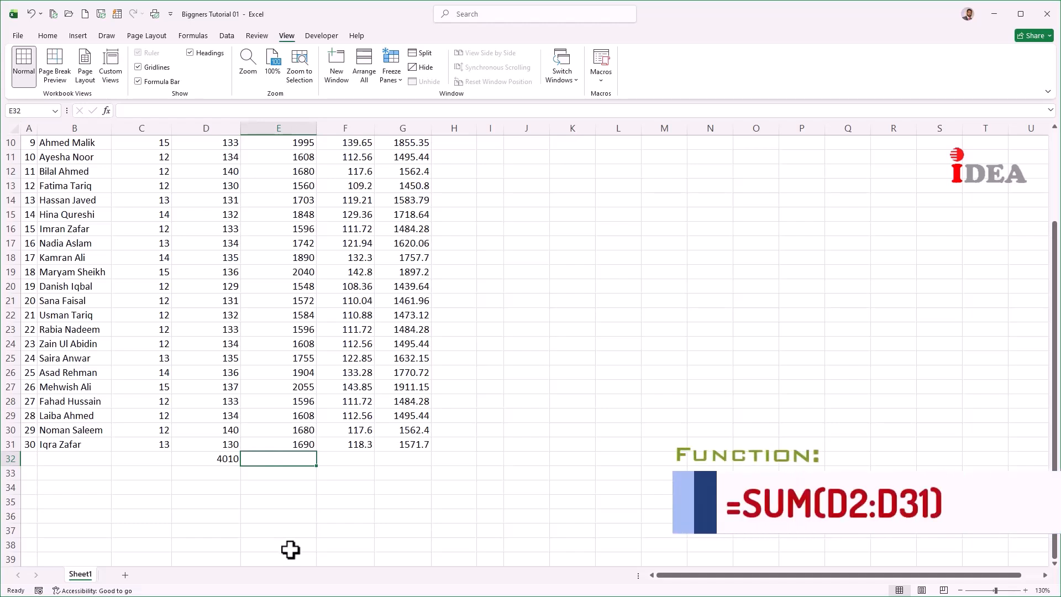
pyautogui.write('=sum')
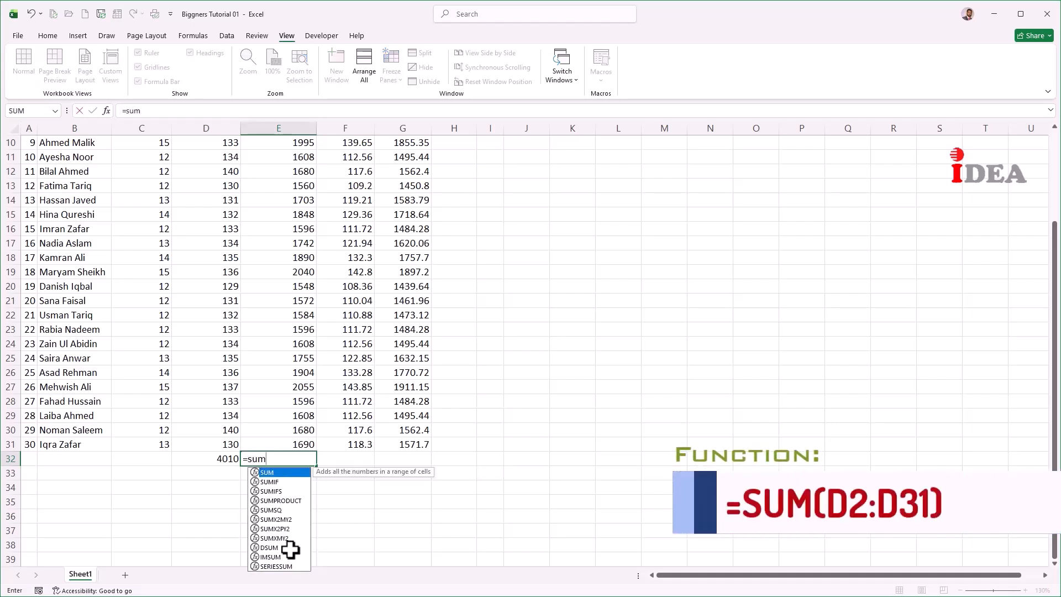
pyautogui.press('Tab')
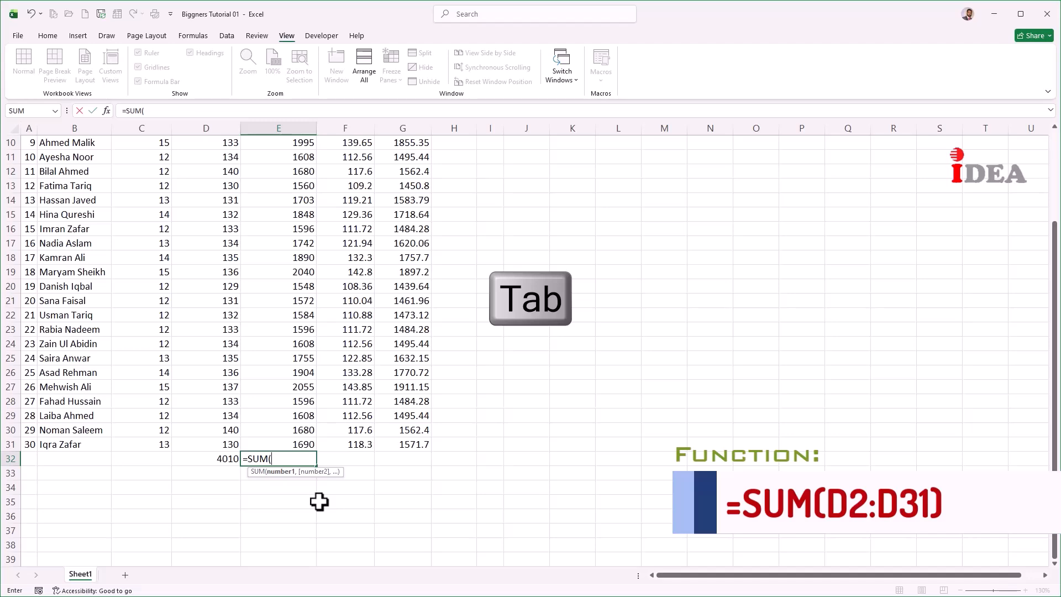
pyautogui.moveTo(277, 445); pyautogui.dragTo(273, 154)
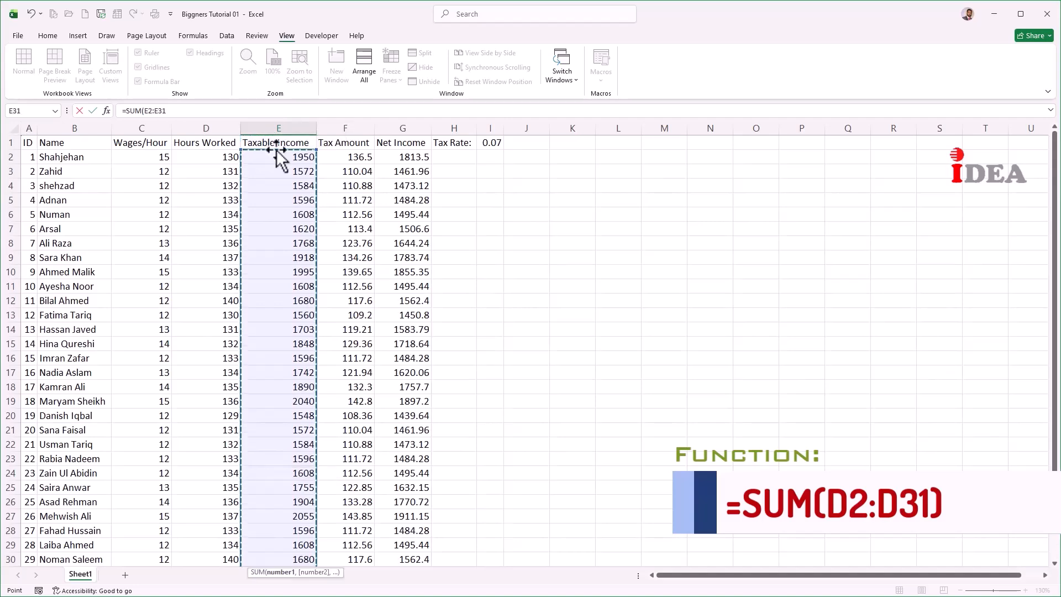
pyautogui.scroll(-2, 253, 296)
pyautogui.press('Return')
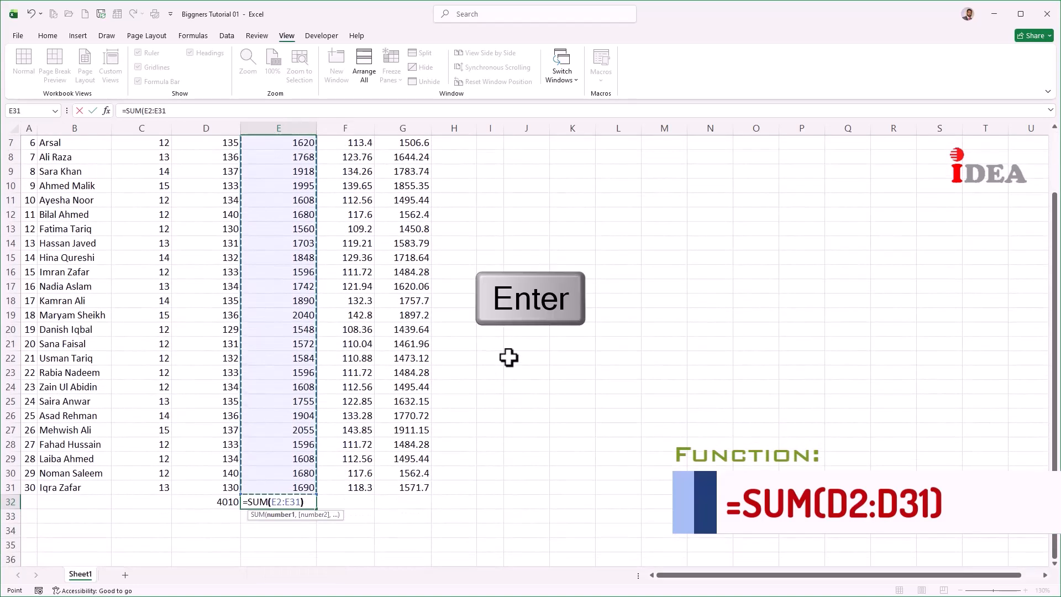
pyautogui.press('Return')
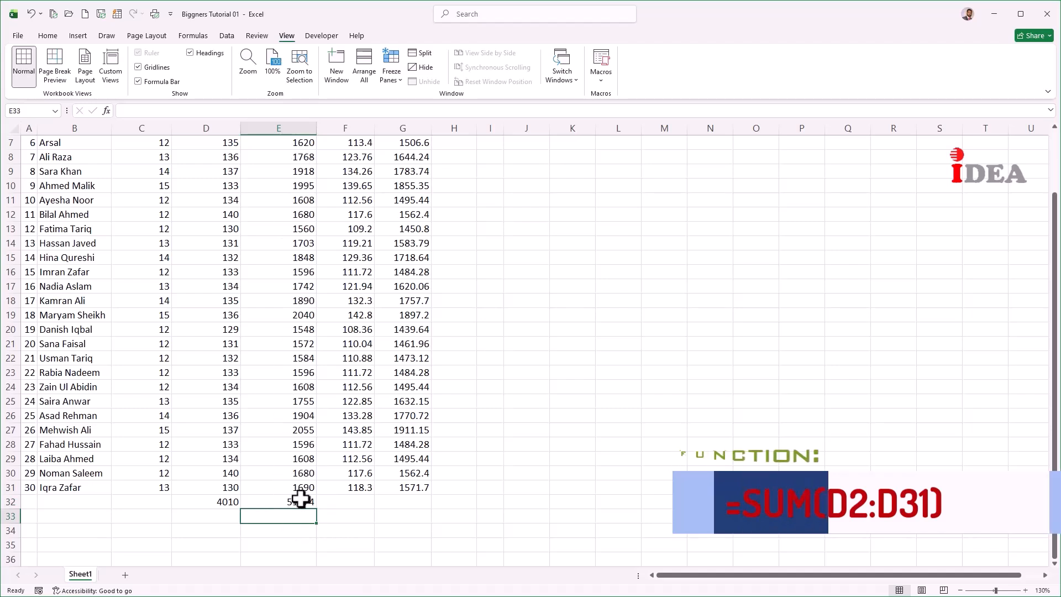
# Step: Total the Tax Amount column in cell F32 using AutoSum over the range F2:F31
pyautogui.click(341, 499)
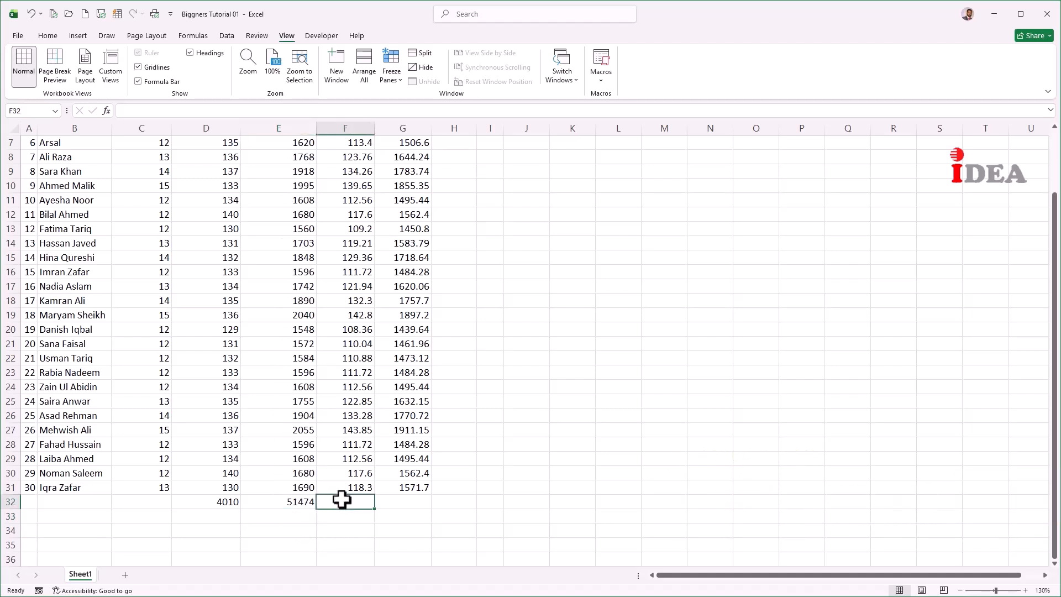
pyautogui.click(48, 36)
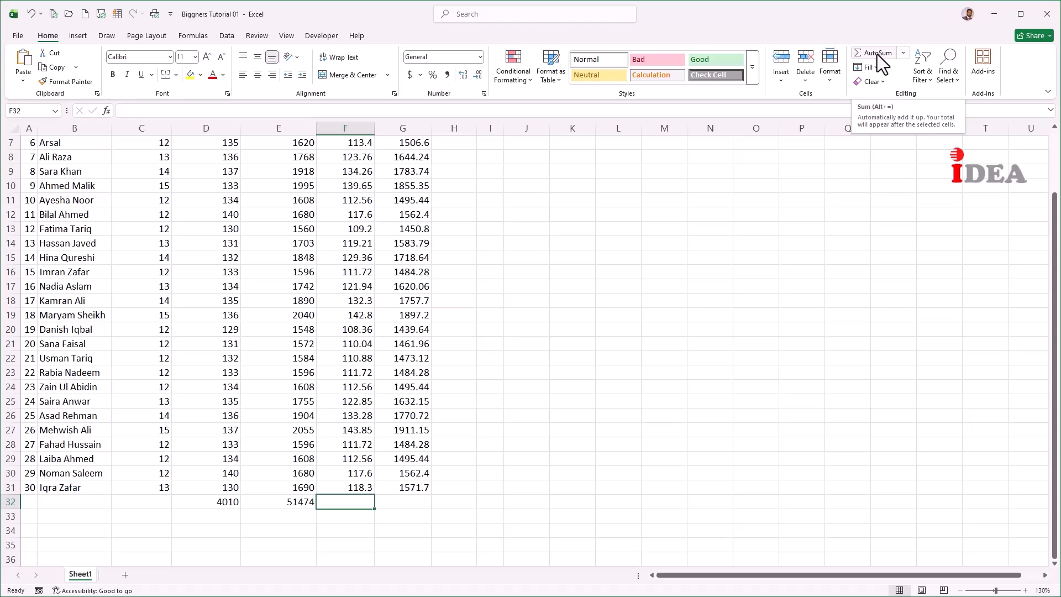
pyautogui.click(877, 54)
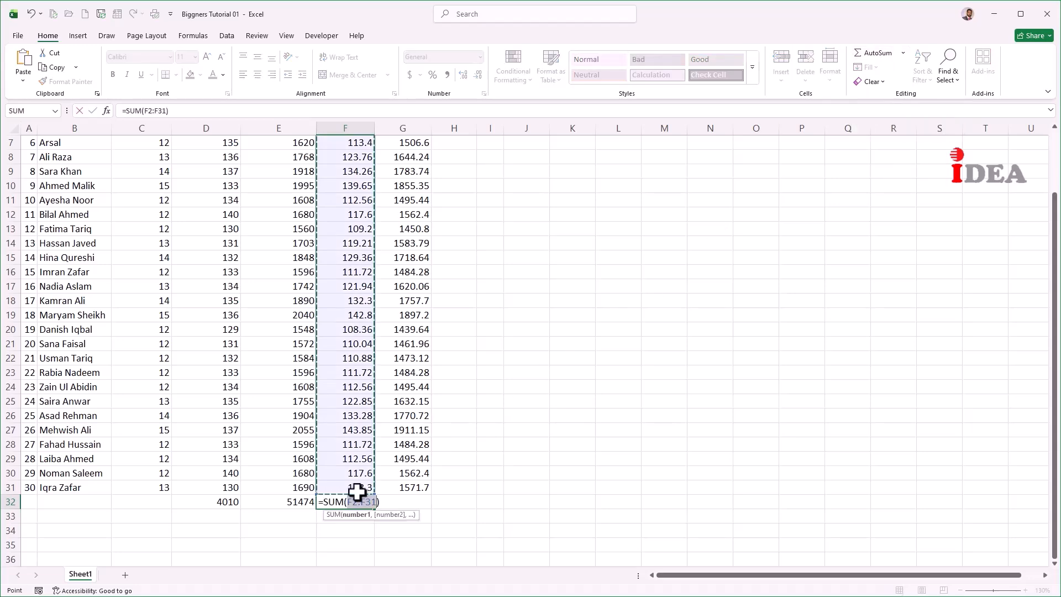
pyautogui.scroll(2, 333, 329)
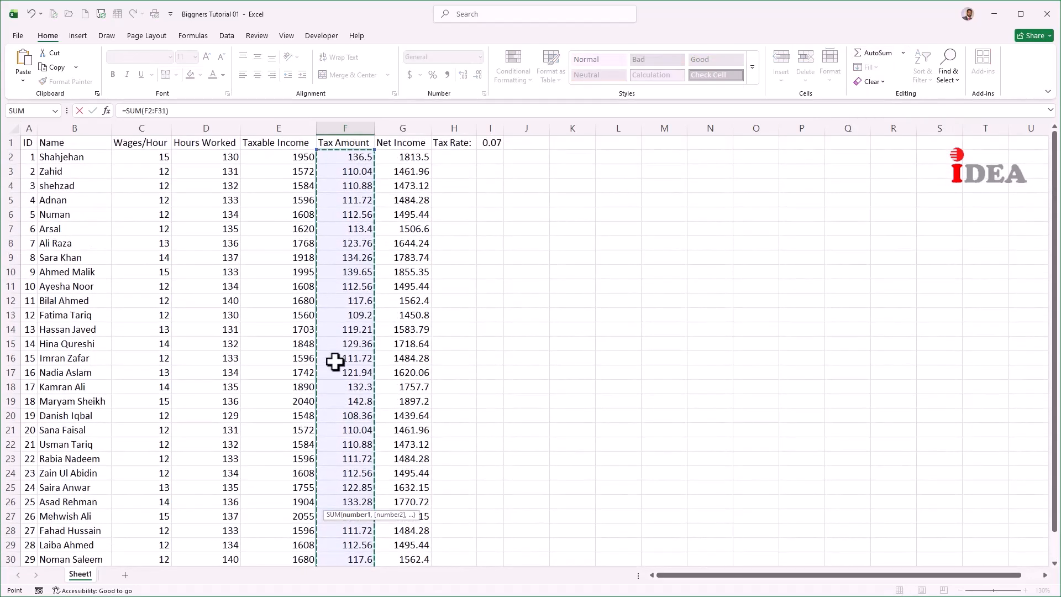
pyautogui.scroll(-3, 348, 309)
pyautogui.press('Return')
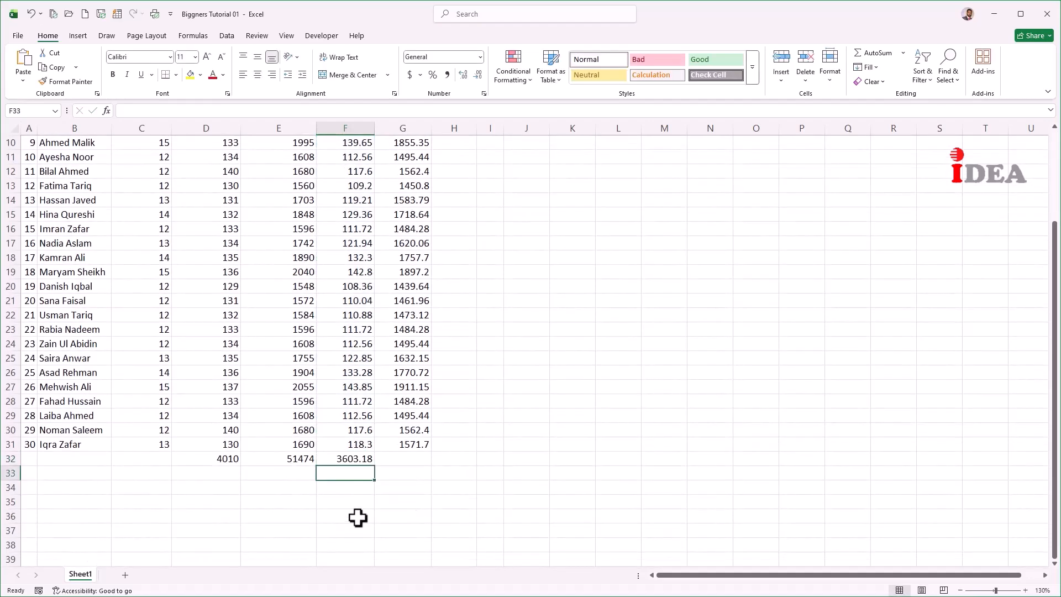
# Step: Define the name NetIncome for the Net Income values in G2:G31
pyautogui.click(427, 461)
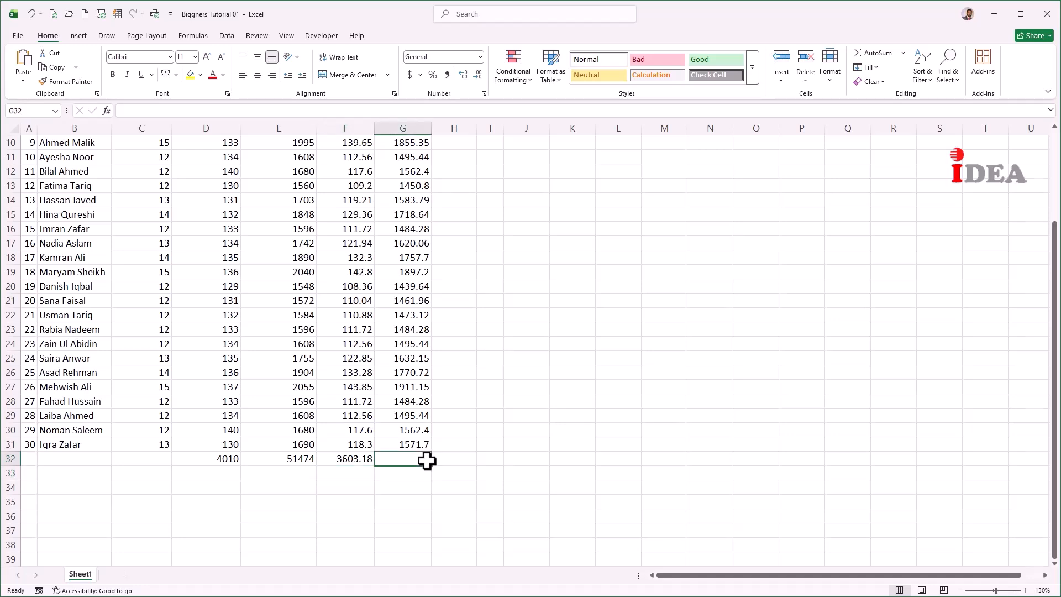
pyautogui.scroll(3, 427, 461)
pyautogui.moveTo(415, 157)
pyautogui.mouseDown()
pyautogui.moveTo(417, 571)
pyautogui.moveTo(417, 524)
pyautogui.mouseUp()
pyautogui.scroll(1, 297, 290)
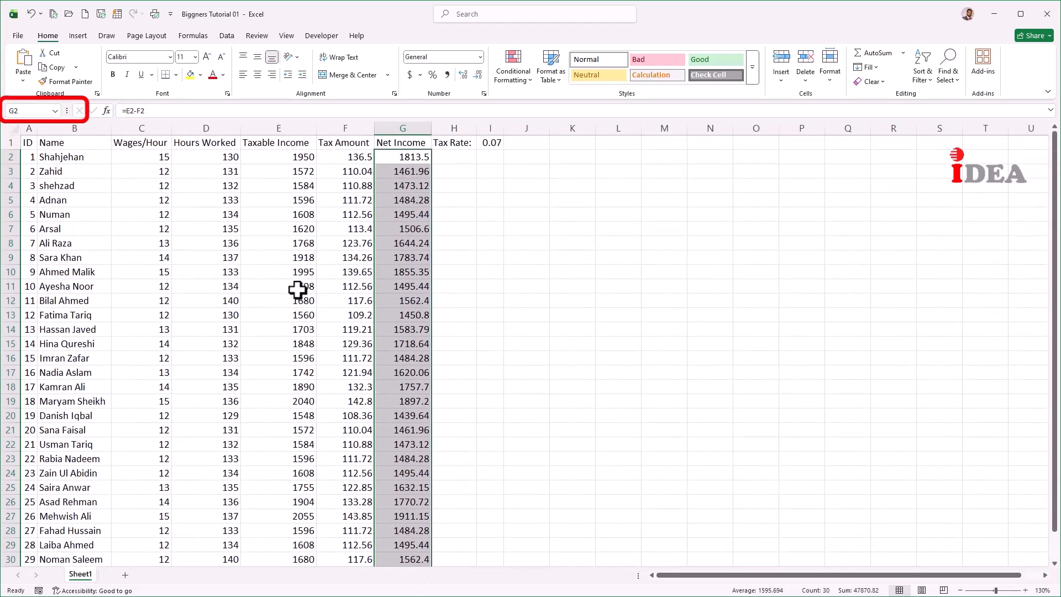
pyautogui.click(33, 110)
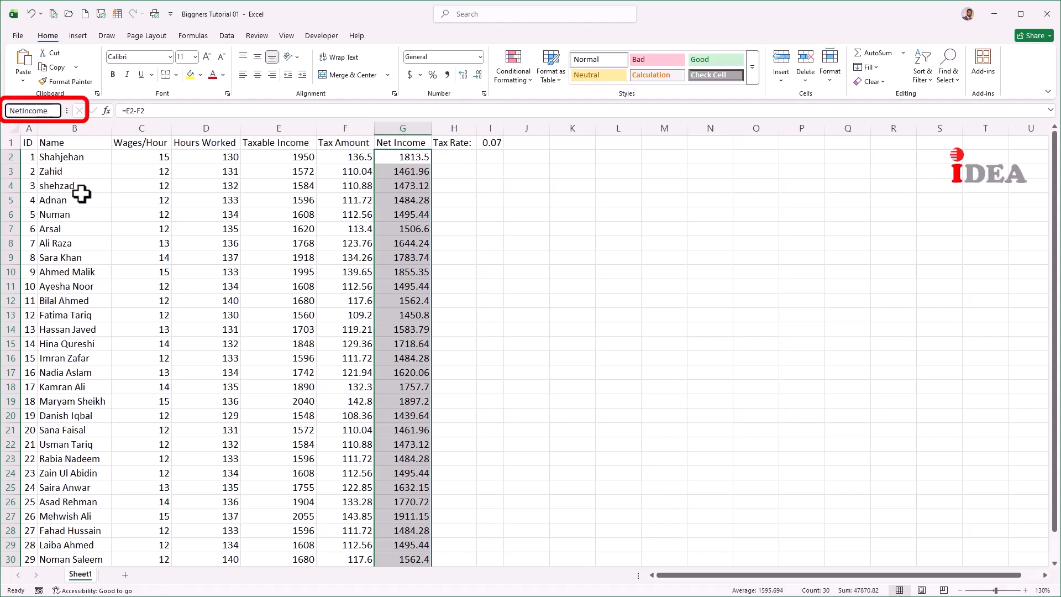
pyautogui.press('Return')
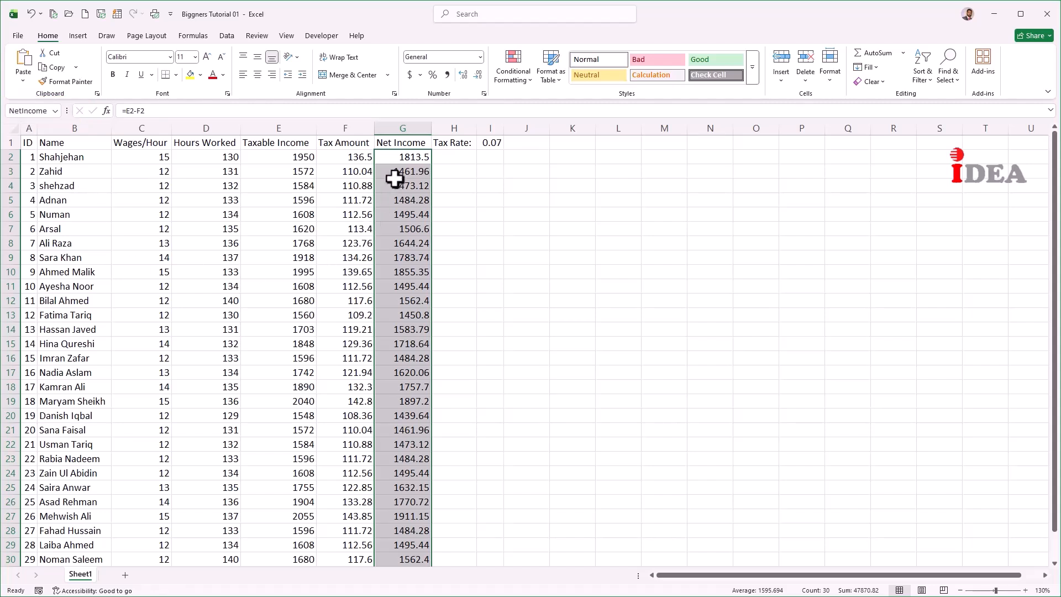
# Step: Total the Net Income column in cell G32 with the named-range formula =SUM(NetIncome)
pyautogui.scroll(-1, 401, 258)
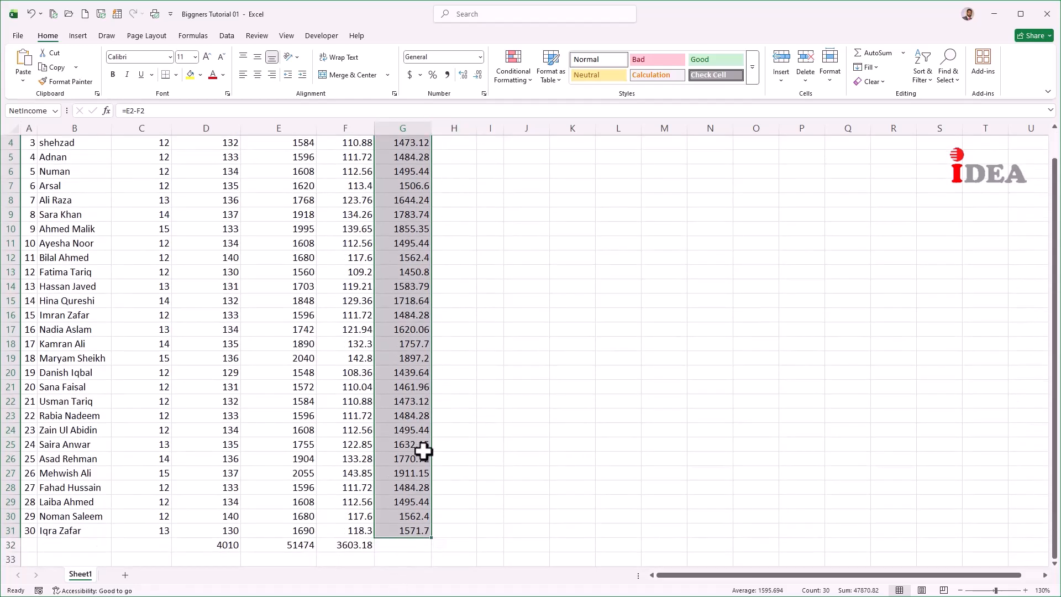
pyautogui.click(406, 548)
pyautogui.scroll(-2, 456, 331)
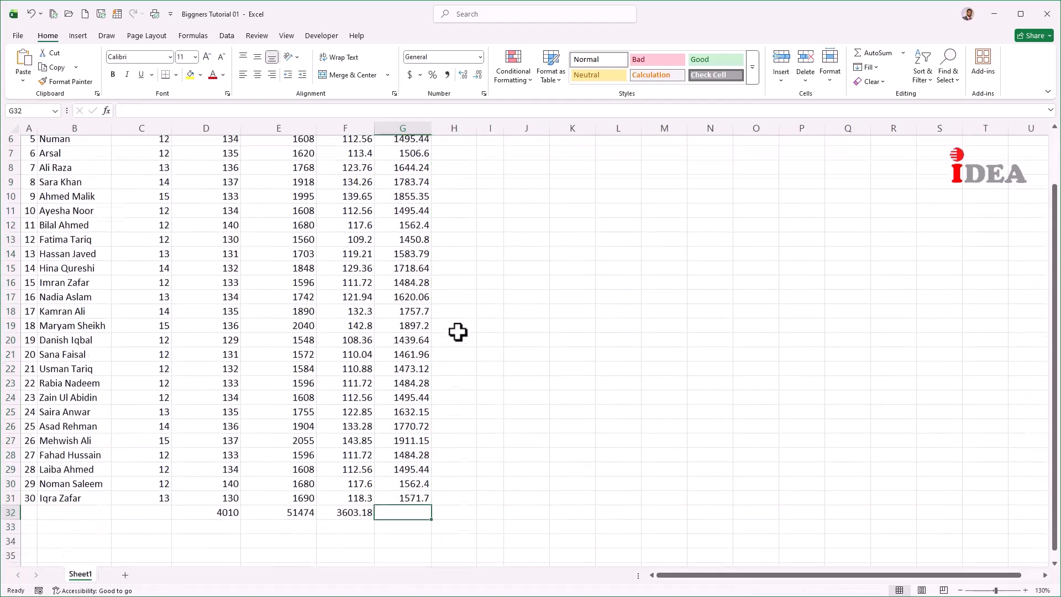
pyautogui.write('=')
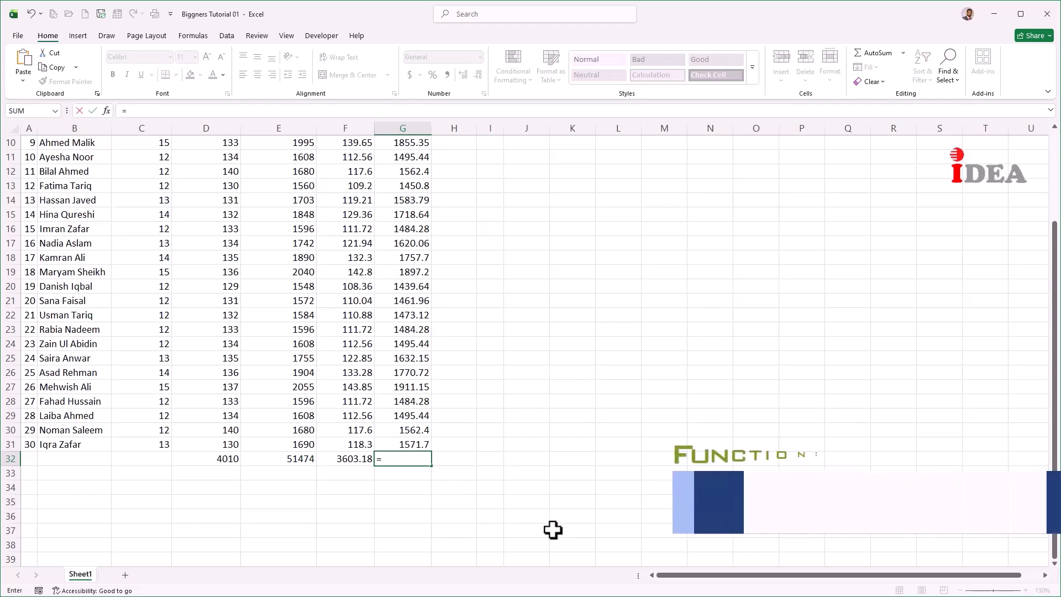
pyautogui.write('SUM(')
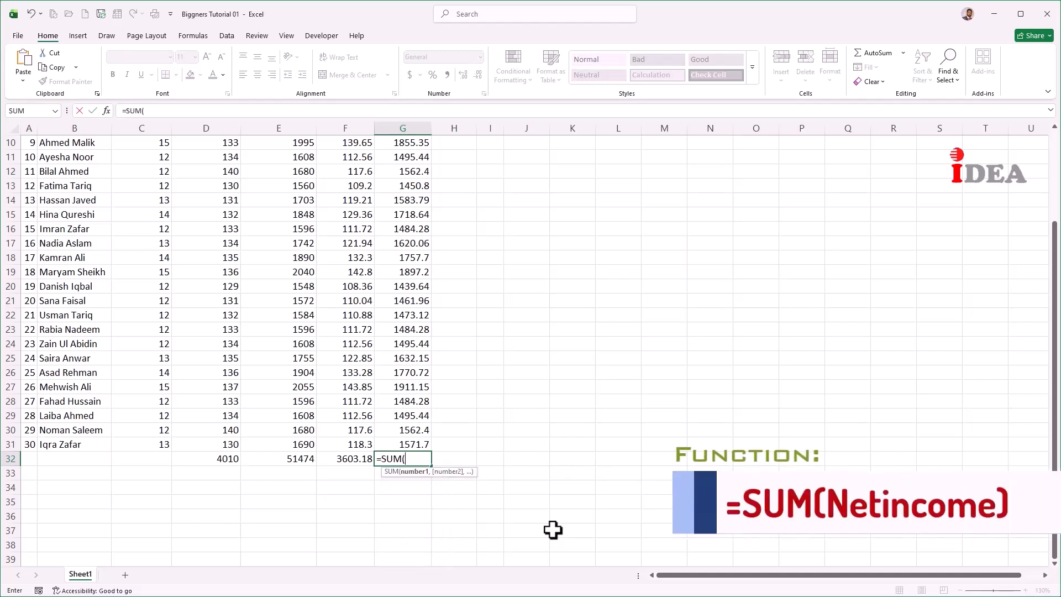
pyautogui.write('net')
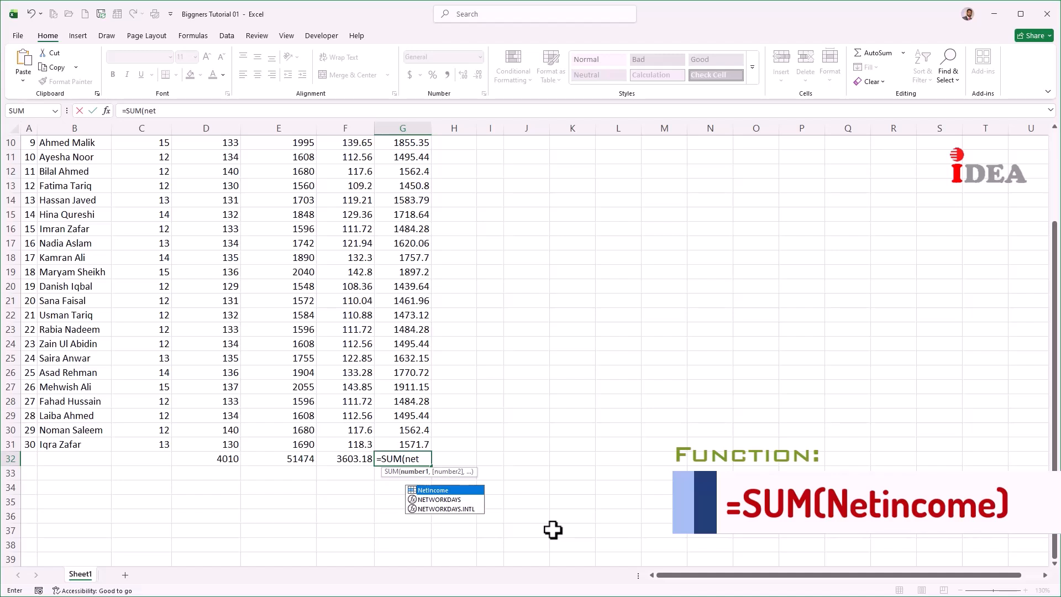
pyautogui.press('Tab')
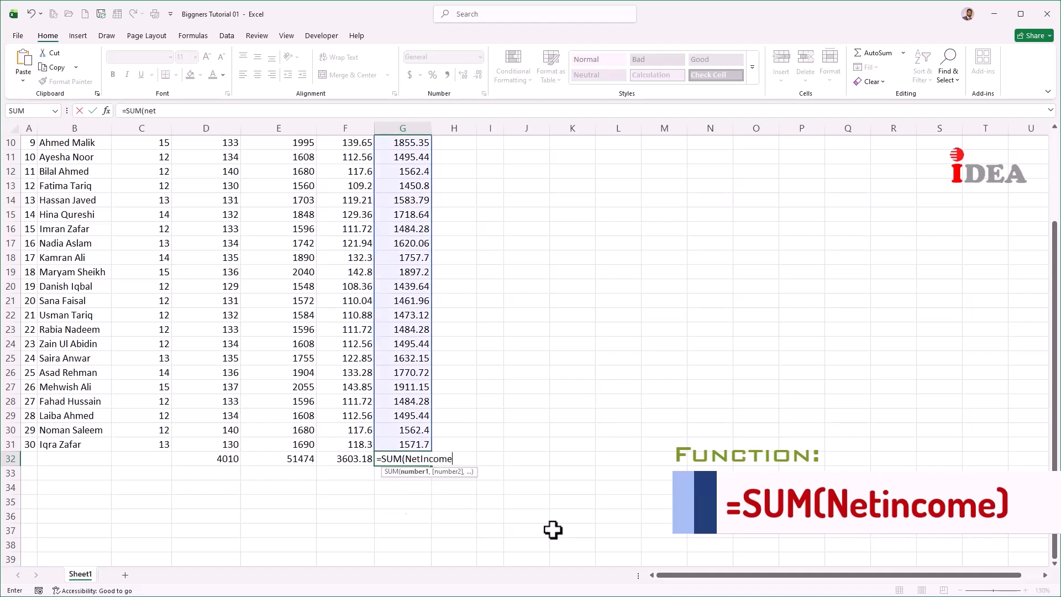
pyautogui.write(')')
pyautogui.press('Return')
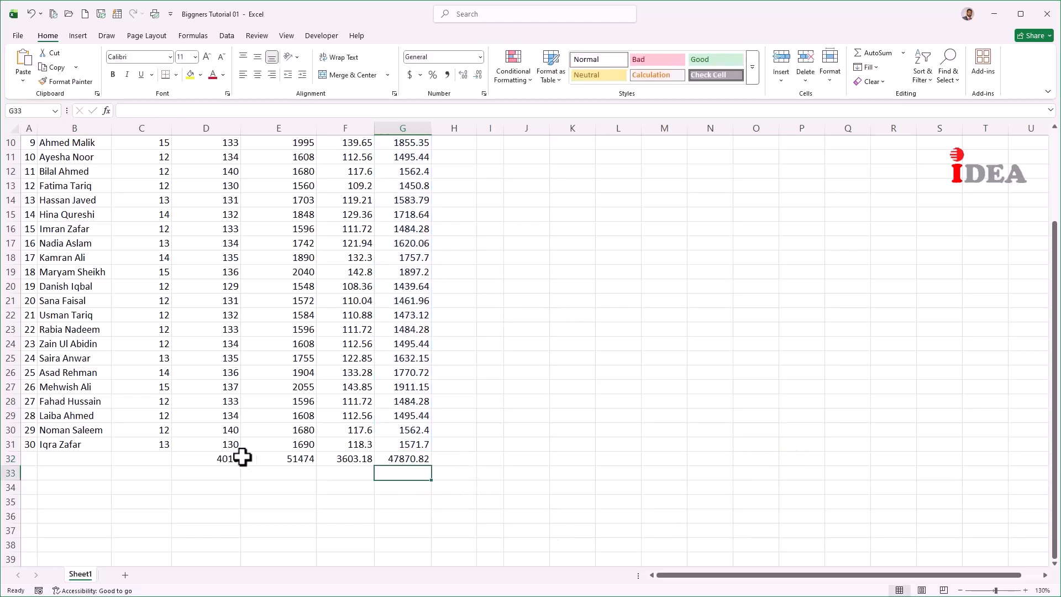
# Step: Label the row of column totals by entering "Total:" in cell C32
pyautogui.moveTo(231, 457); pyautogui.dragTo(398, 463)
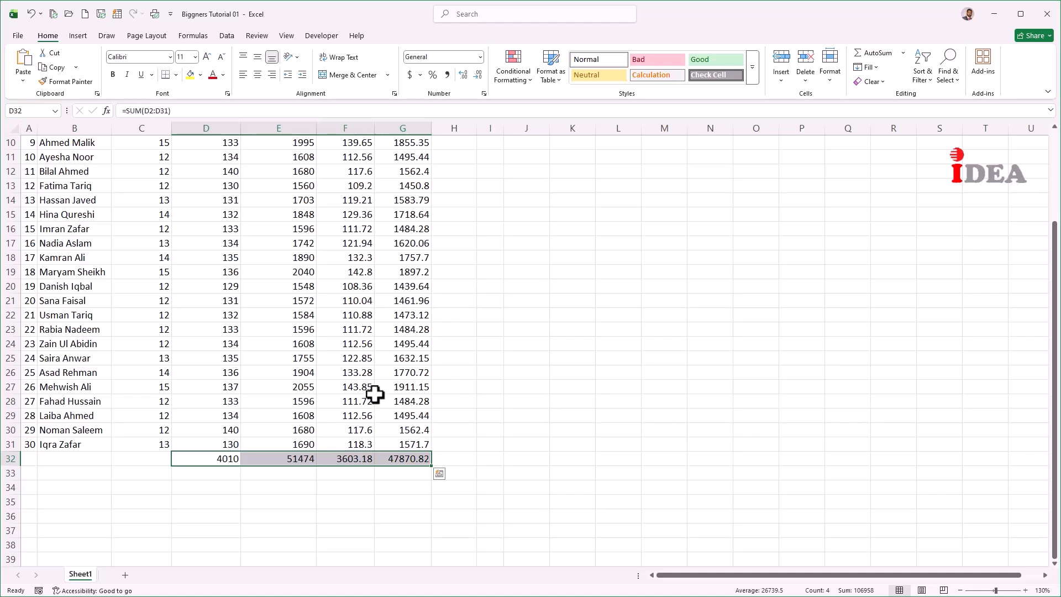
pyautogui.click(140, 458)
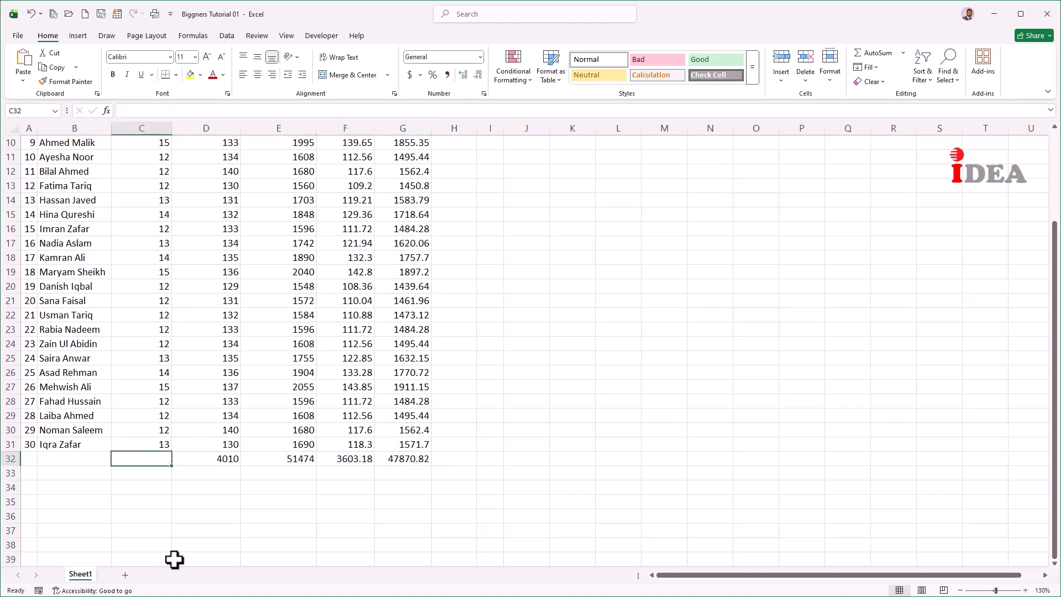
pyautogui.write('Total')
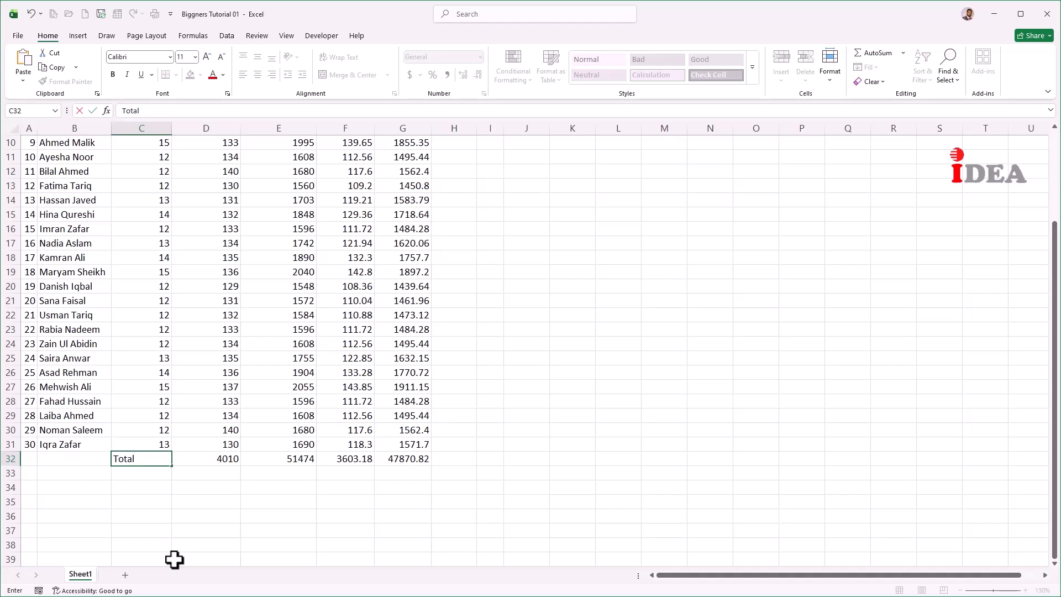
pyautogui.write(':')
pyautogui.press('Tab')
pyautogui.click(123, 462)
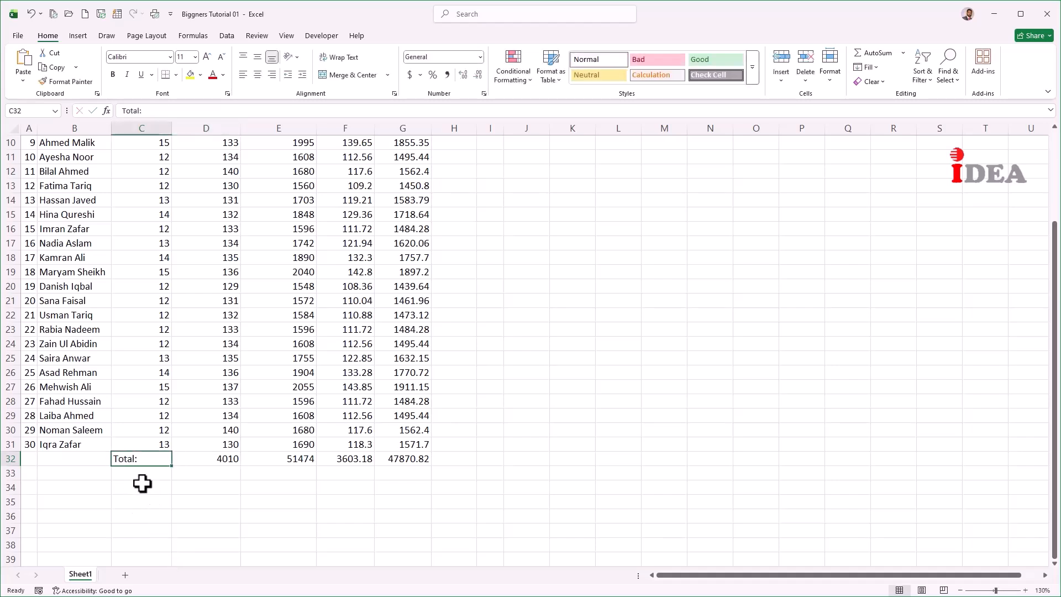
# Step: Right-align the "Total:" label in cell C32 after trying centre and left alignment
pyautogui.click(257, 75)
pyautogui.click(272, 76)
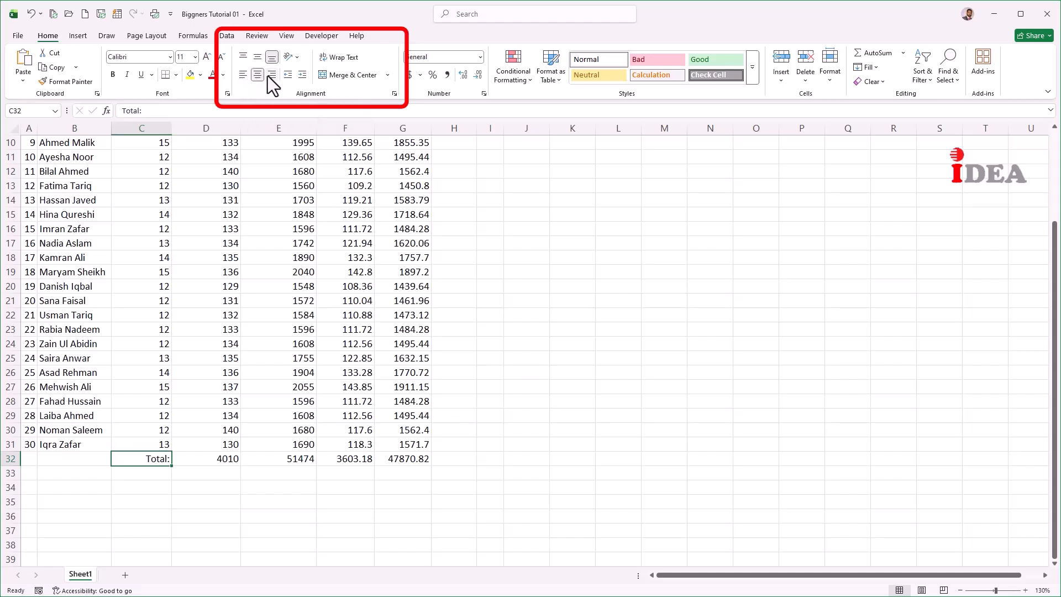
pyautogui.click(242, 75)
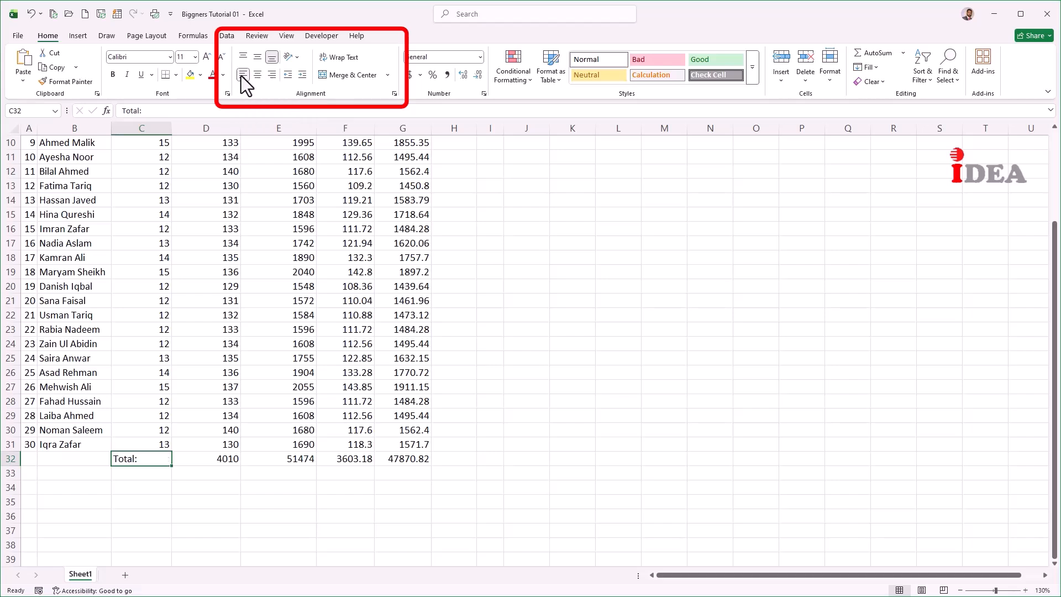
pyautogui.click(270, 74)
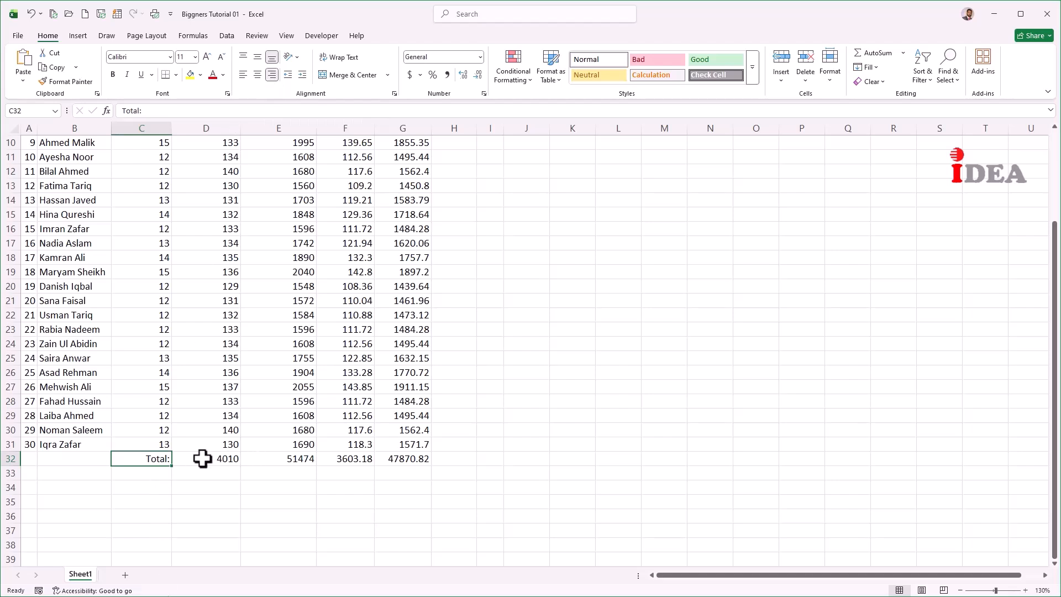
# Step: Enter the label "Heighest:" in cell C33 and right-align it
pyautogui.click(155, 476)
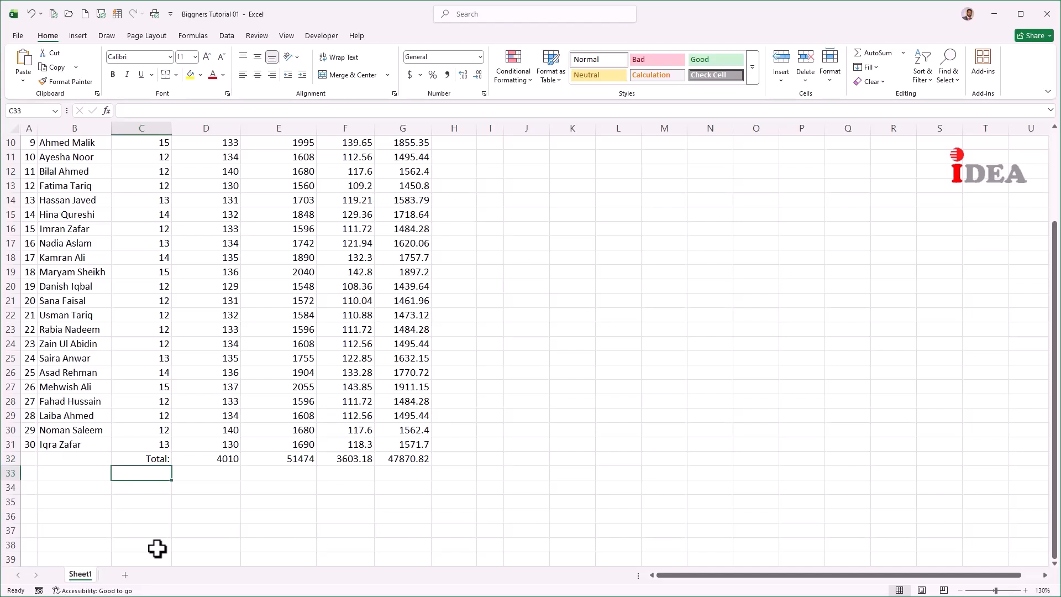
pyautogui.write('Heighes')
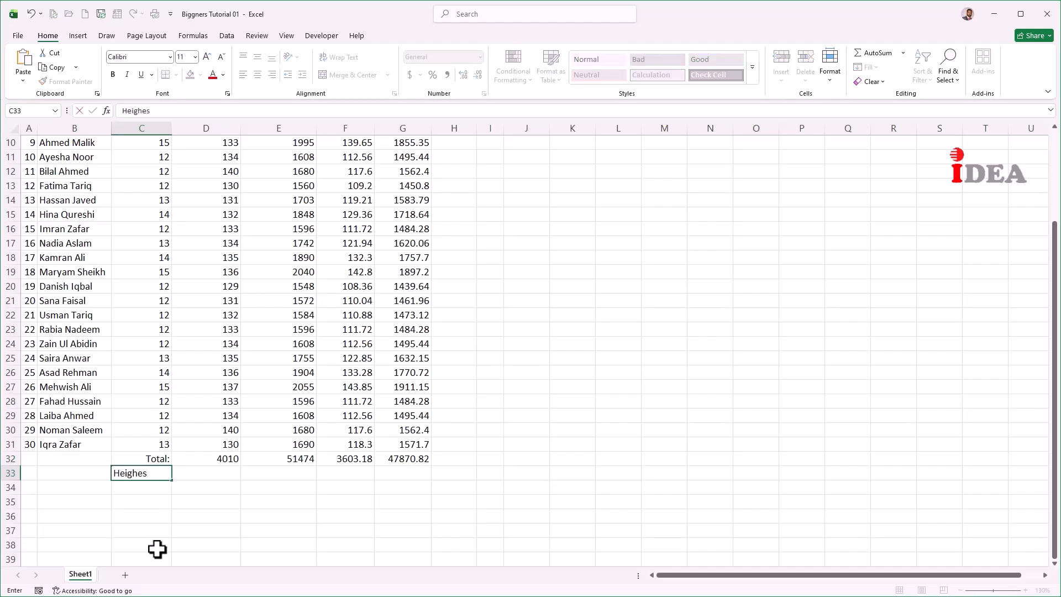
pyautogui.press('Tab')
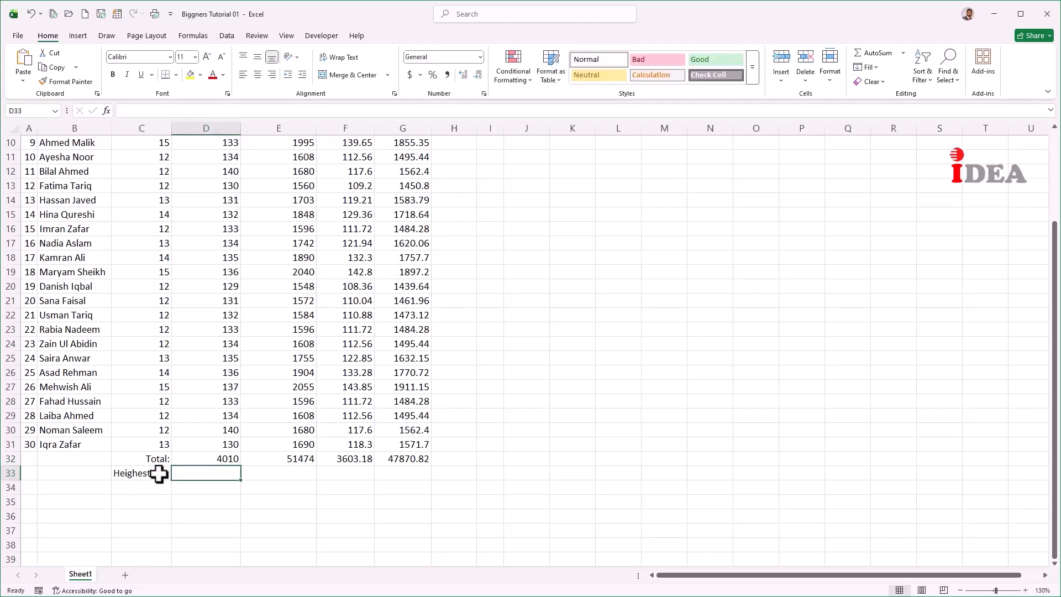
pyautogui.click(159, 474)
pyautogui.click(271, 74)
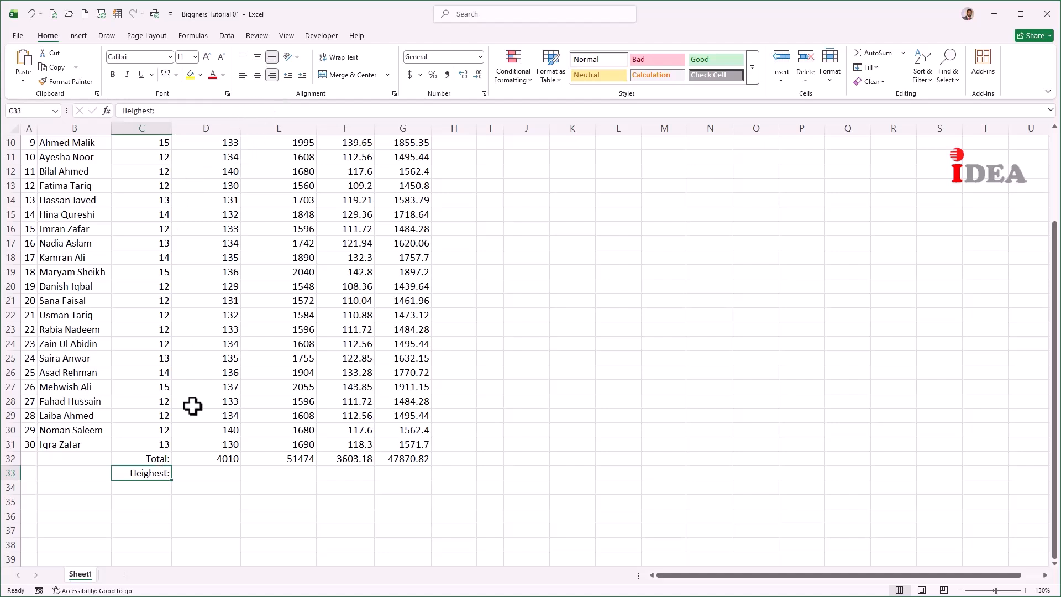
# Step: Find the highest Hours Worked value in cell D33 with the formula =MAX(D2:D31)
pyautogui.click(214, 474)
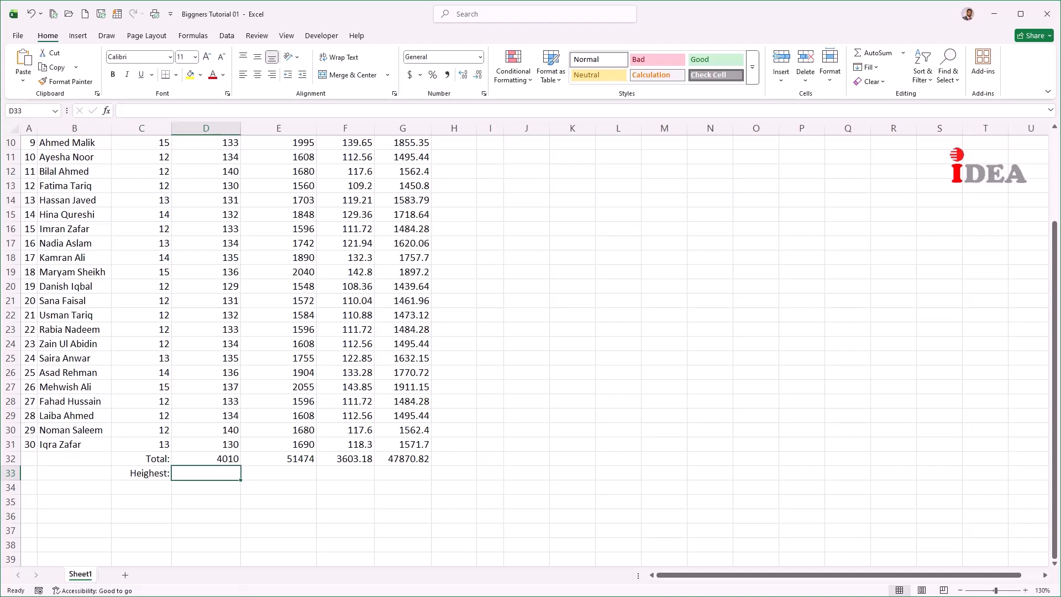
pyautogui.write('=')
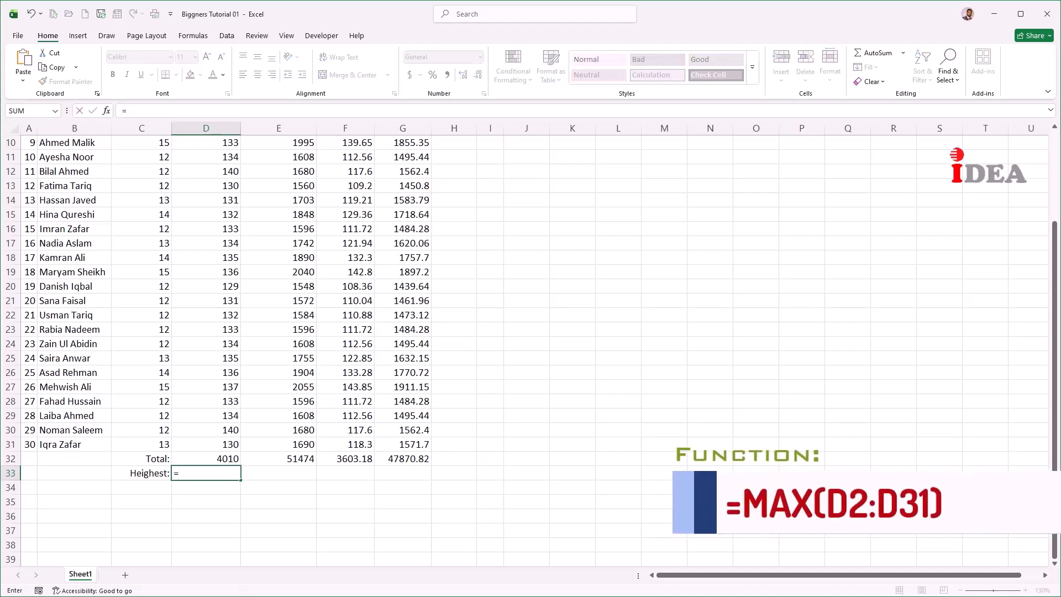
pyautogui.write('max')
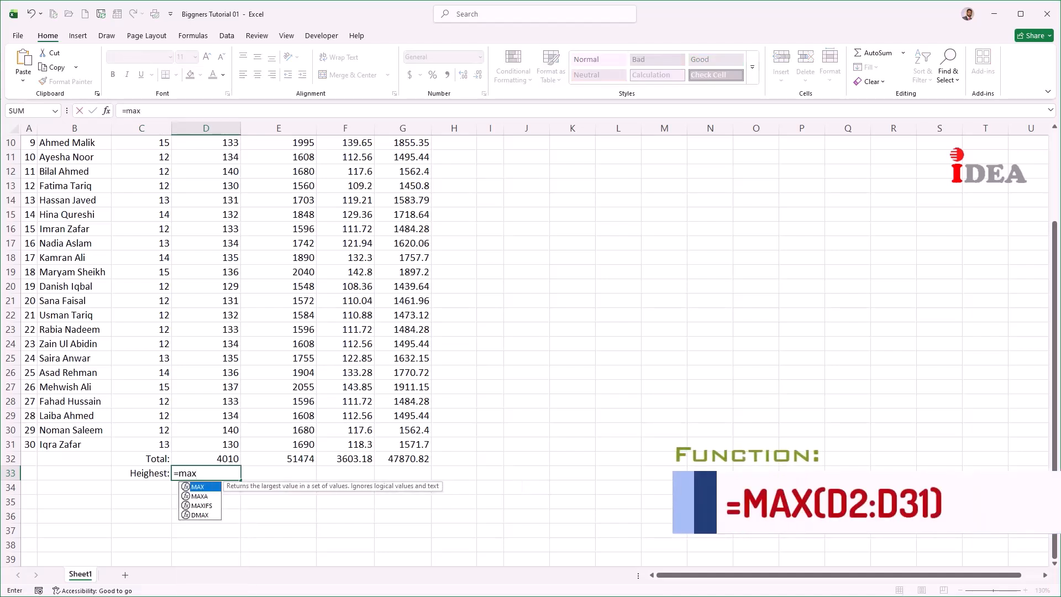
pyautogui.press('Tab')
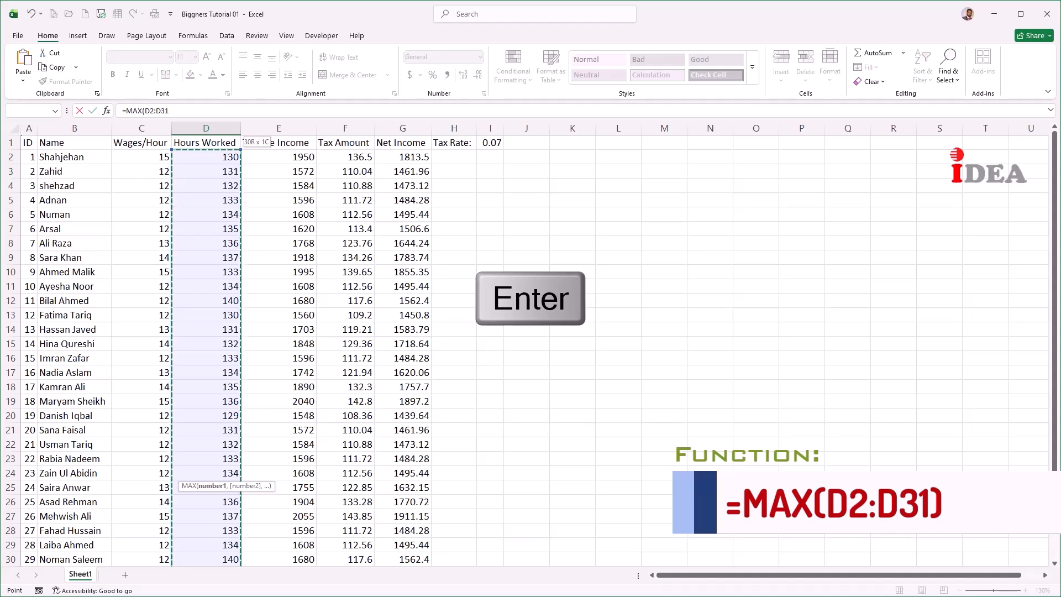
pyautogui.press('Return')
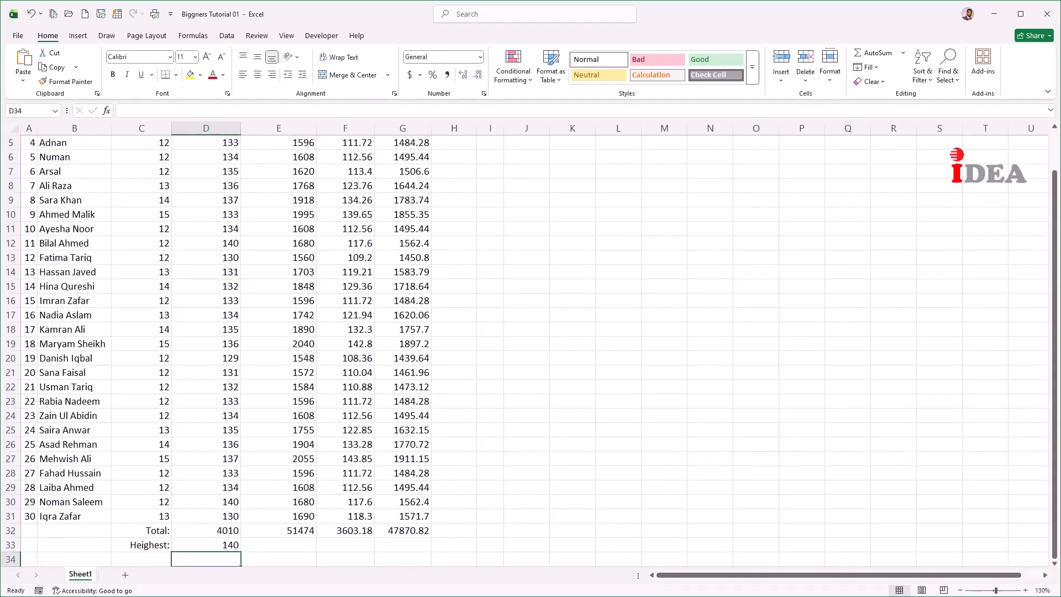
# Step: Change the Hours Worked value in cell D30 to 141 to test the MAX formula
pyautogui.press('Up')
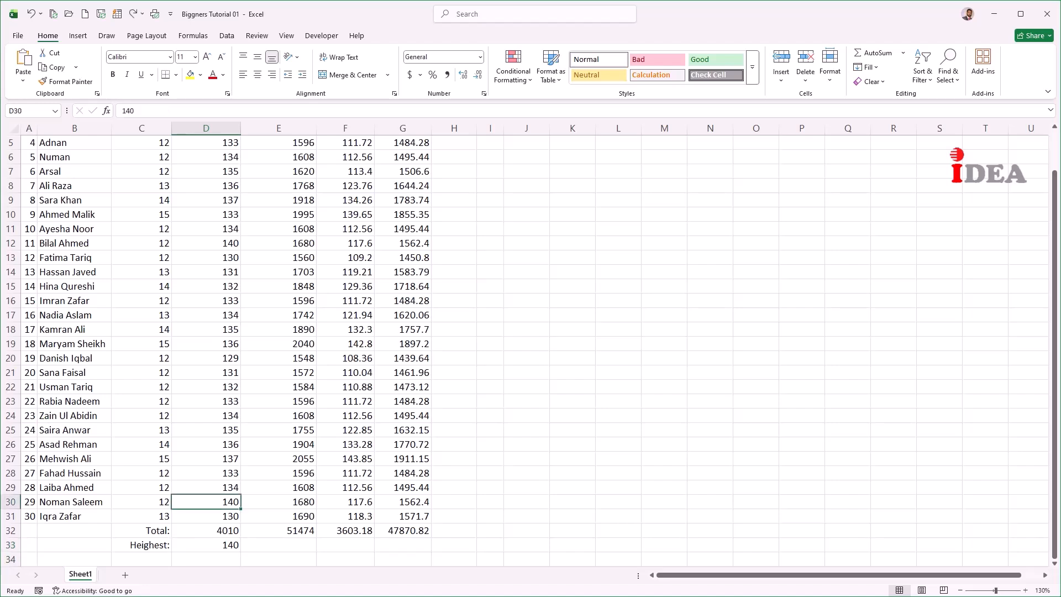
pyautogui.press('Down')
pyautogui.press('Up')
pyautogui.write('1')
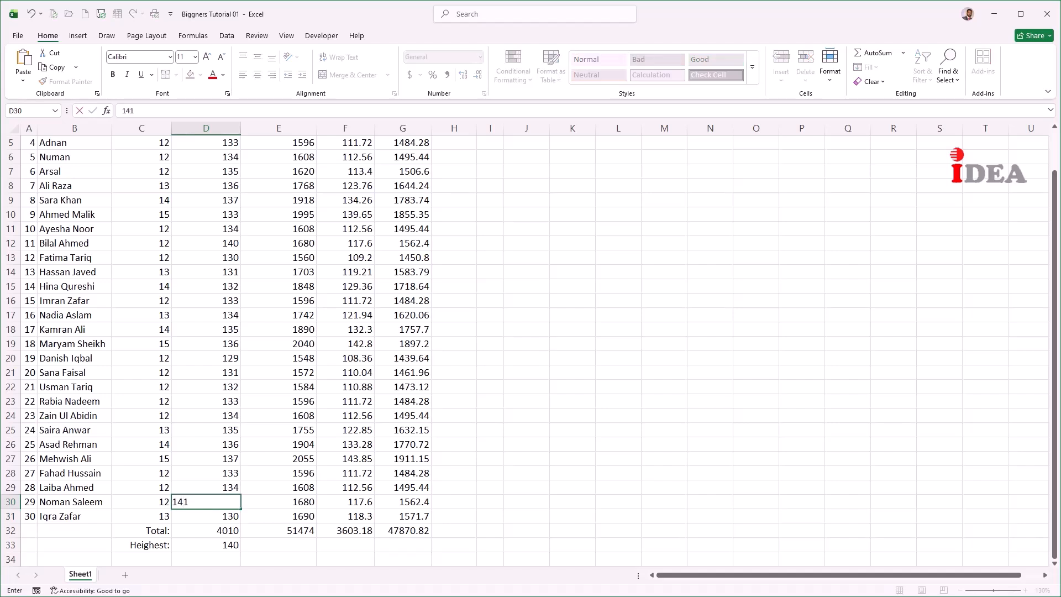
pyautogui.press('Return')
# Step: Fill the MAX formula from cell D33 across to G33
pyautogui.press('Down')
pyautogui.press('Down')
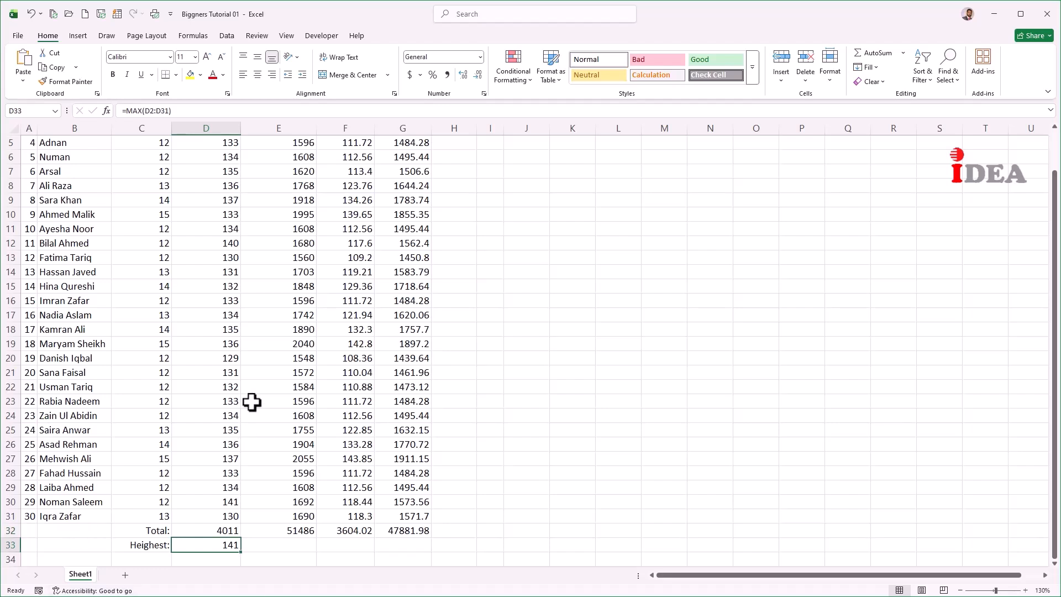
pyautogui.scroll(-1, 249, 419)
pyautogui.moveTo(241, 507); pyautogui.dragTo(400, 510)
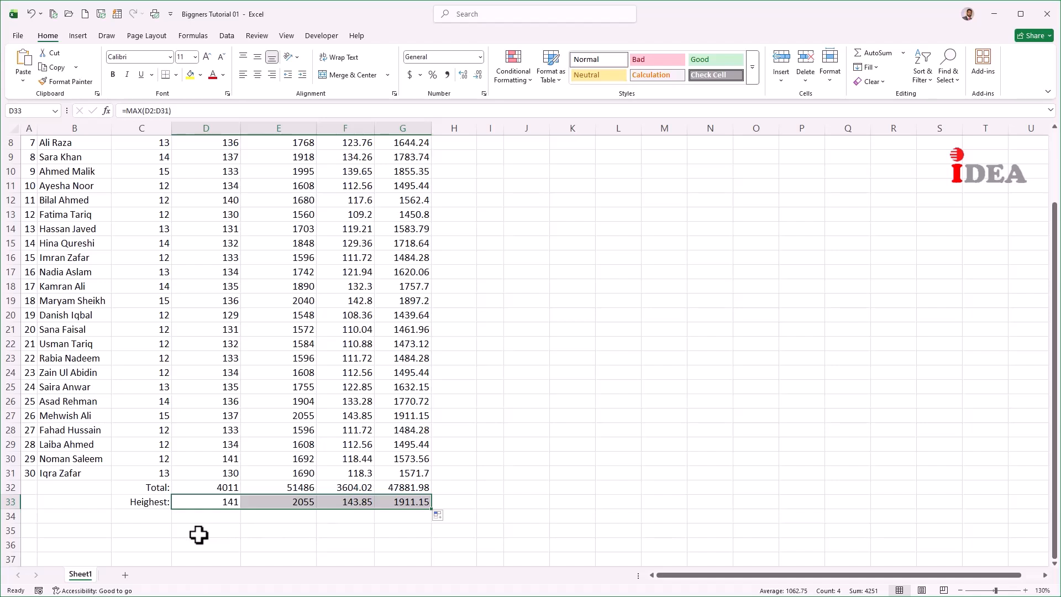
# Step: Enter the label "Lowest:" in cell C34, below the "Heighest:" label
pyautogui.click(165, 516)
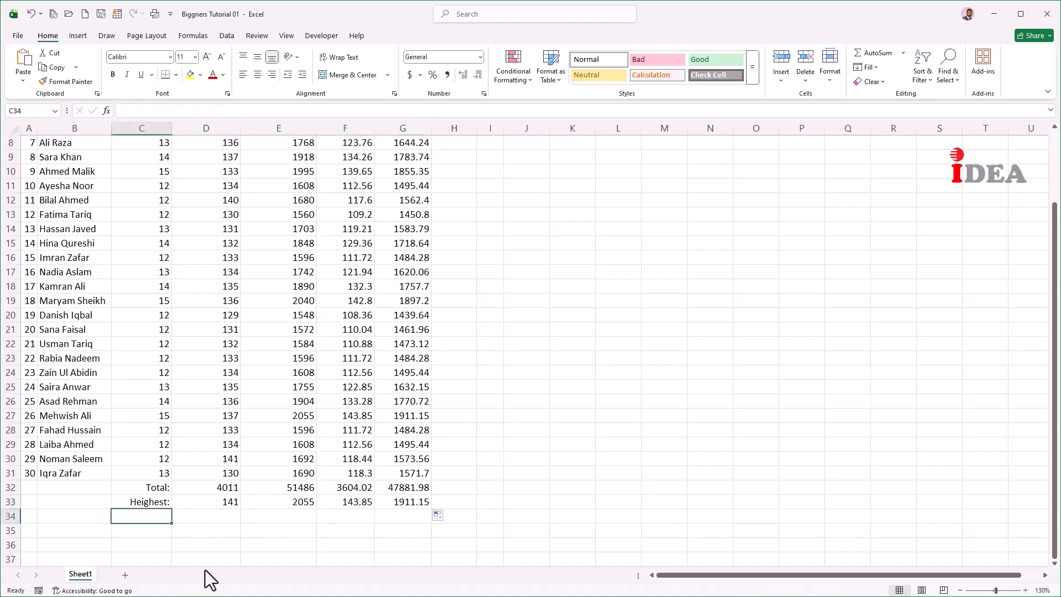
pyautogui.write('Lowest')
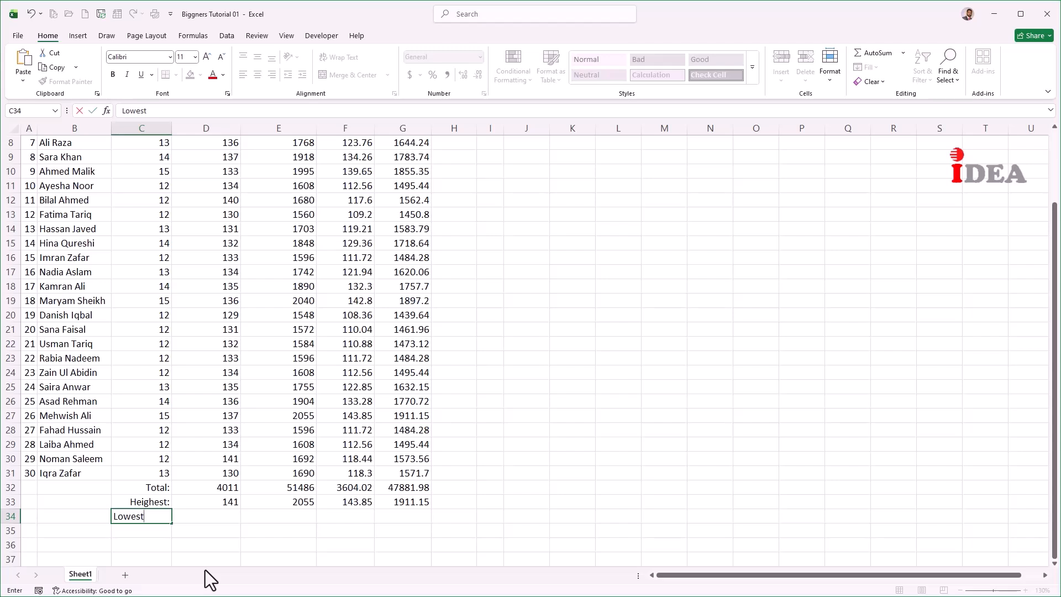
pyautogui.press('Tab')
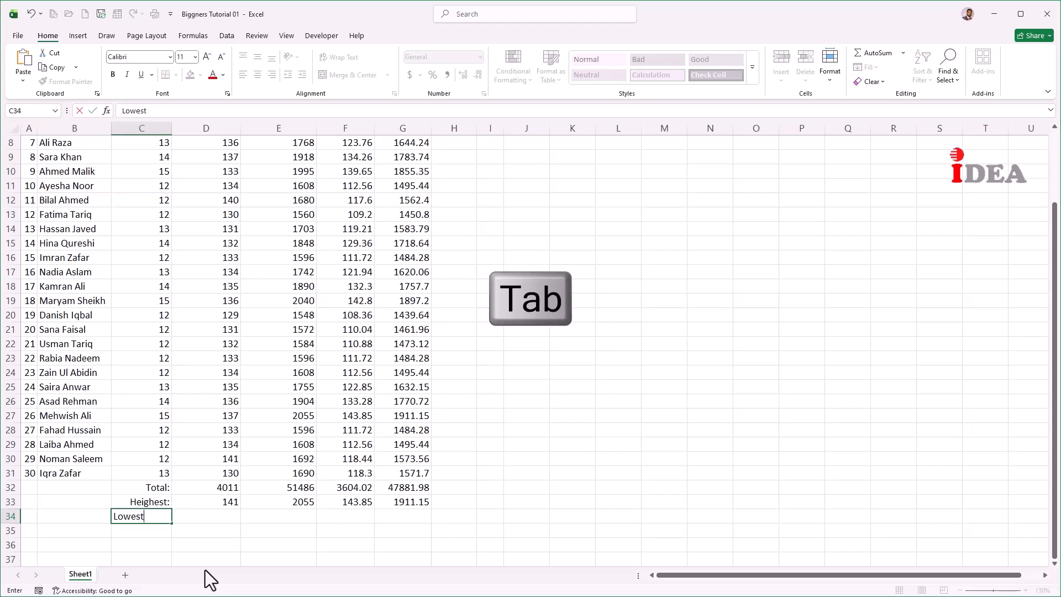
pyautogui.write('t:')
pyautogui.press('Tab')
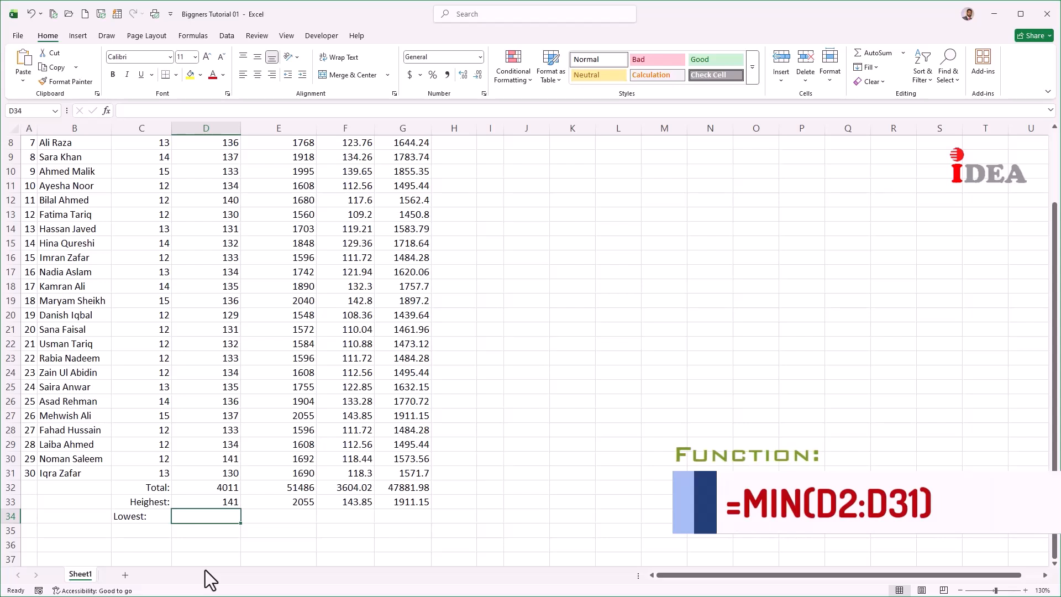
# Step: Find the lowest Hours Worked value in cell D34 with the formula =MIN(D2:D31)
pyautogui.write('=min')
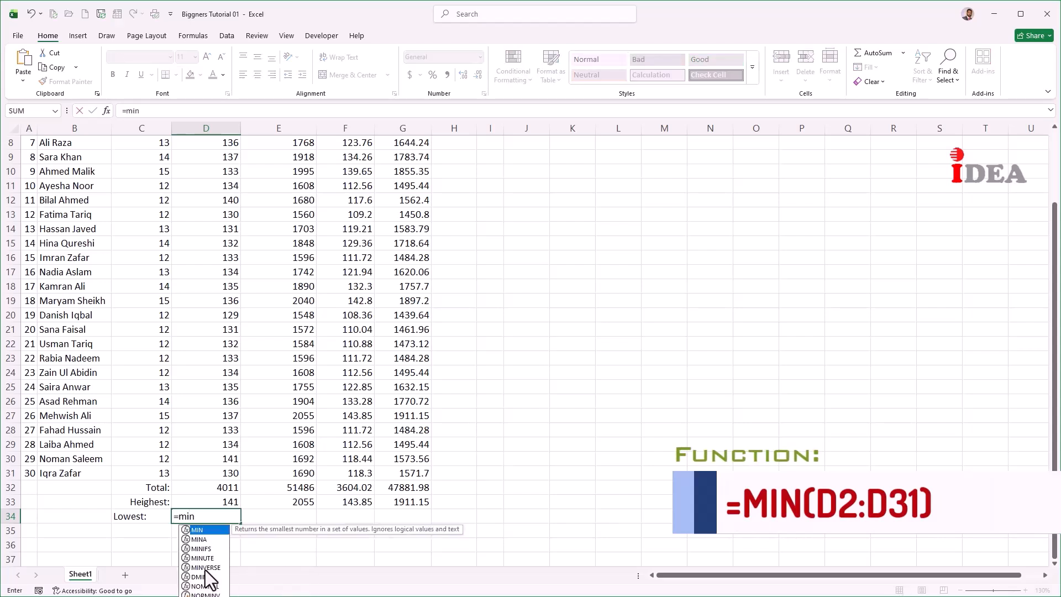
pyautogui.press('Tab')
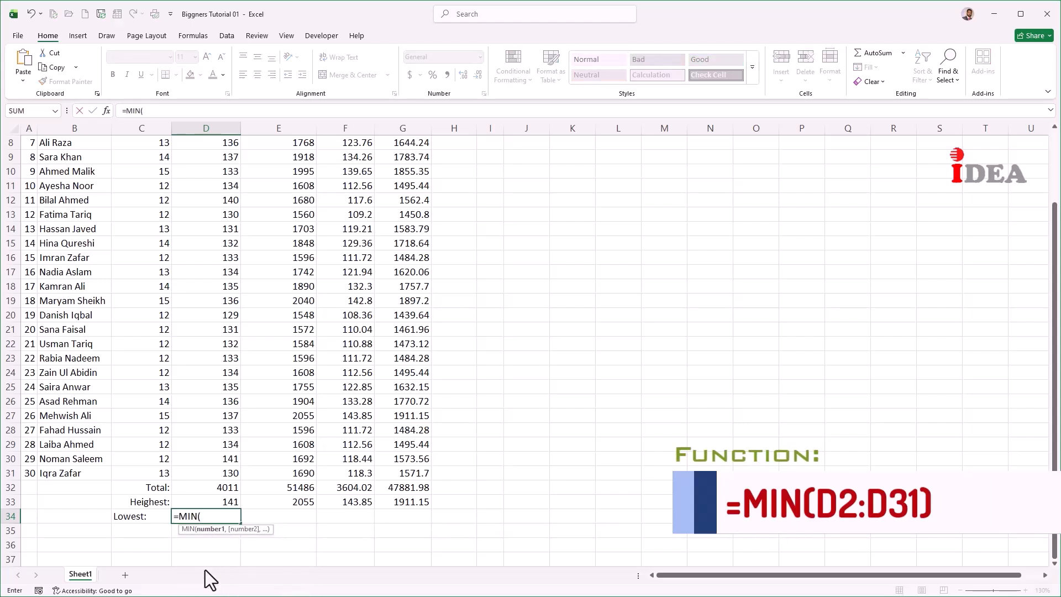
pyautogui.moveTo(201, 473); pyautogui.dragTo(205, 151)
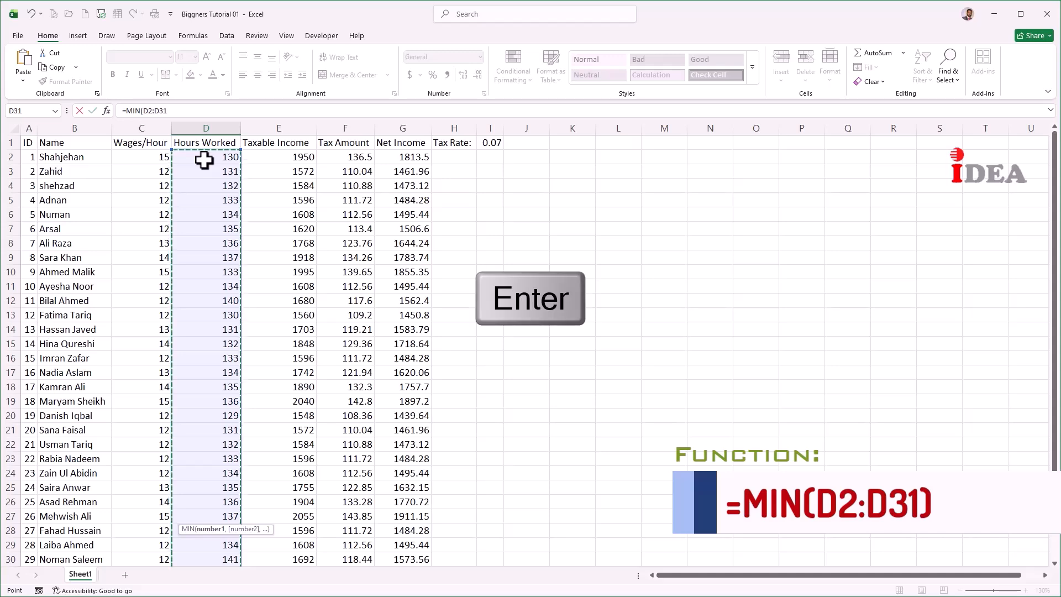
pyautogui.press('Return')
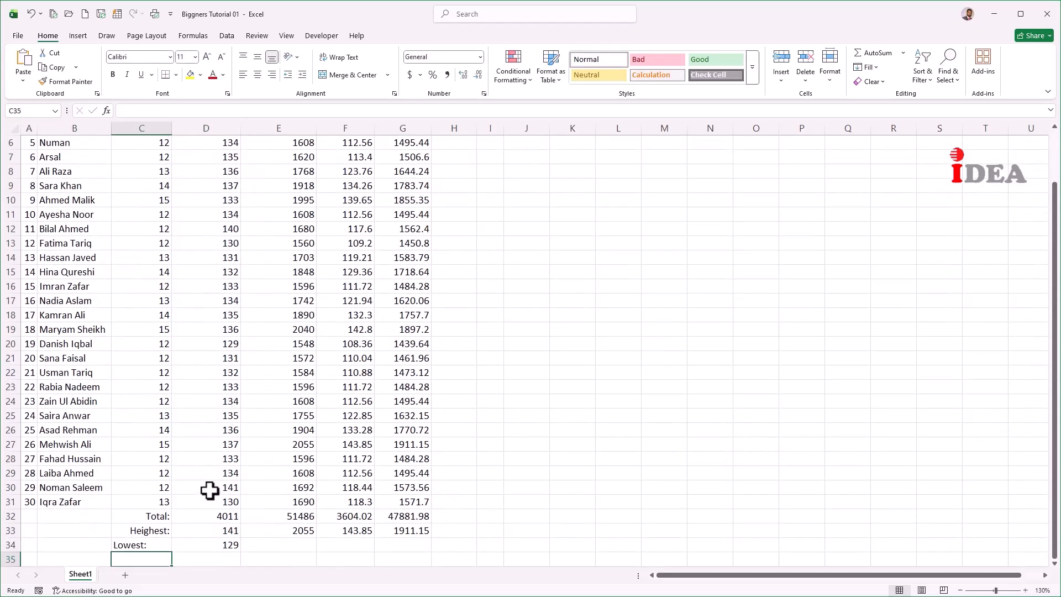
# Step: Change the Hours Worked value in cell D24 to 128 to test the MIN formula
pyautogui.click(216, 544)
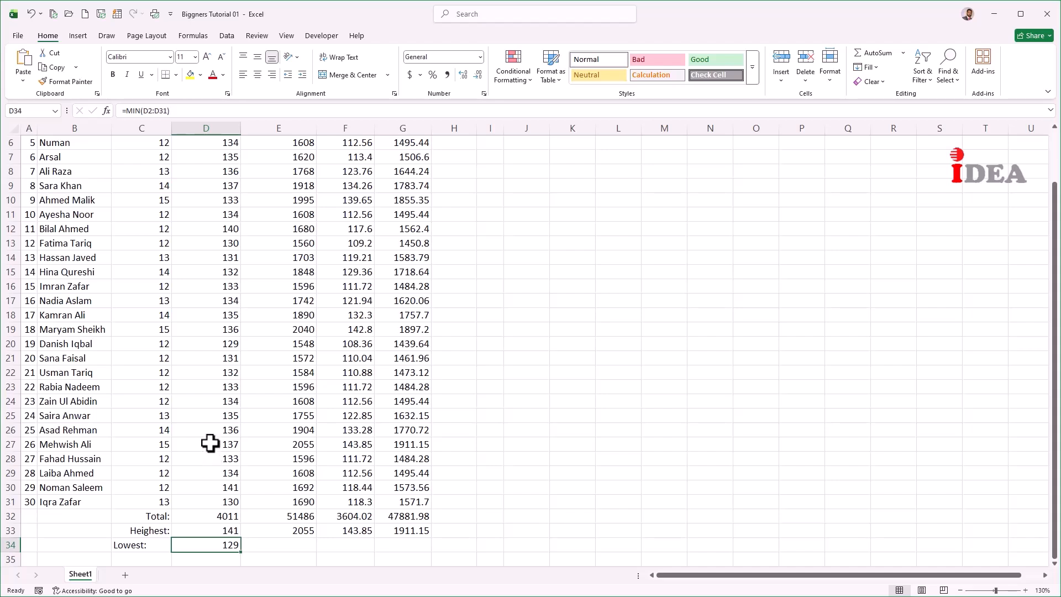
pyautogui.click(206, 404)
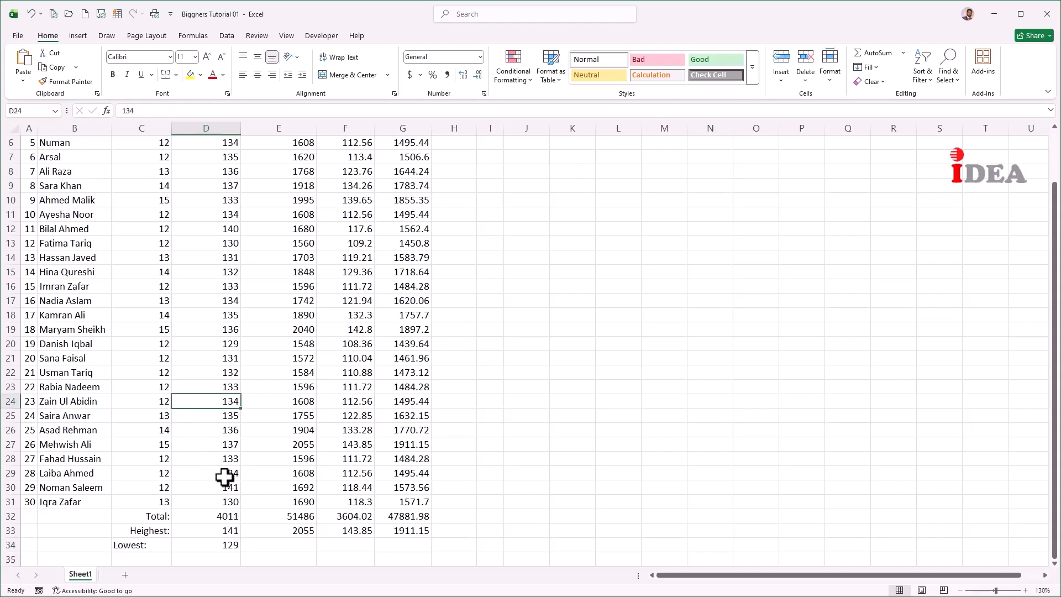
pyautogui.write('128')
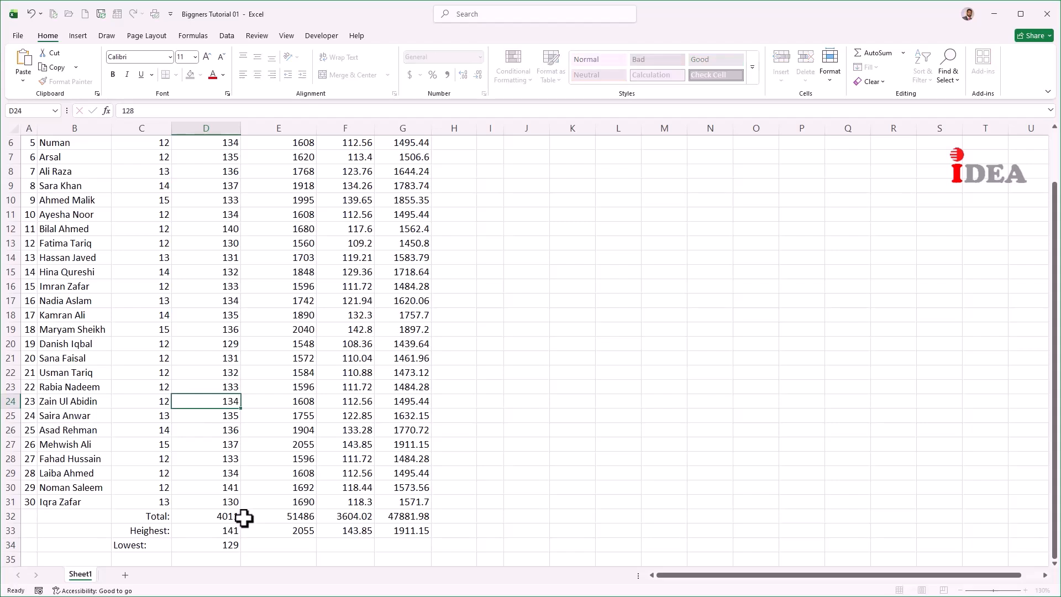
pyautogui.press('Return')
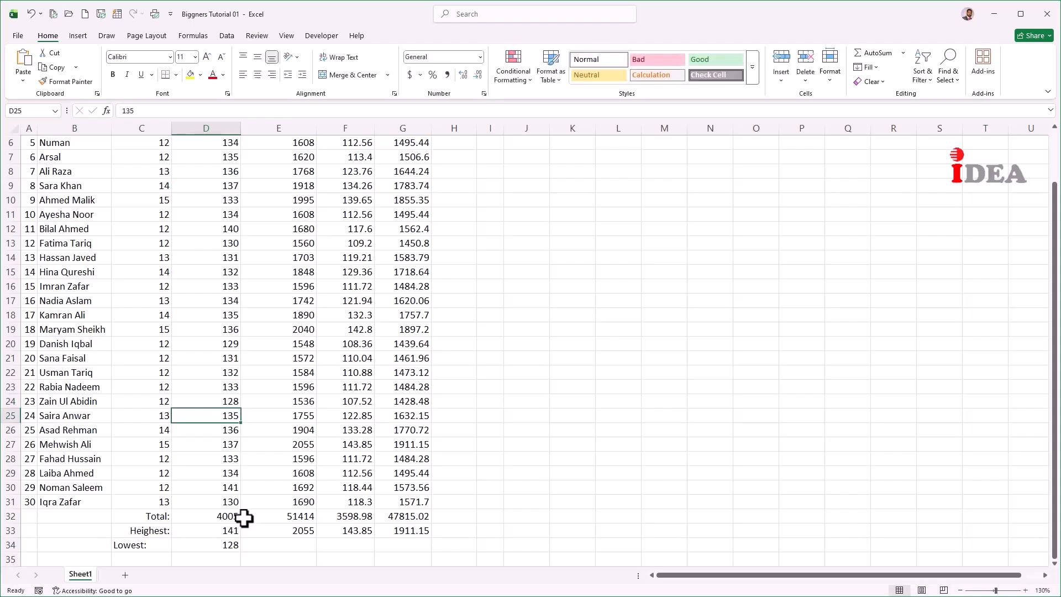
# Step: Fill the MIN formula from cell D34 across to G34 and review the Hours Worked values
pyautogui.click(214, 544)
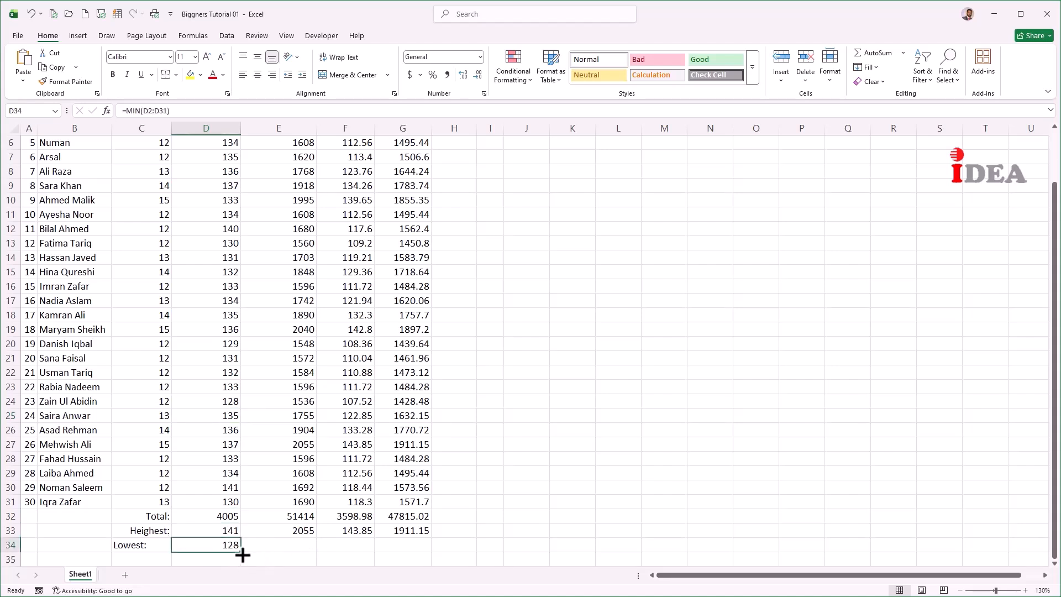
pyautogui.moveTo(244, 553); pyautogui.dragTo(415, 550)
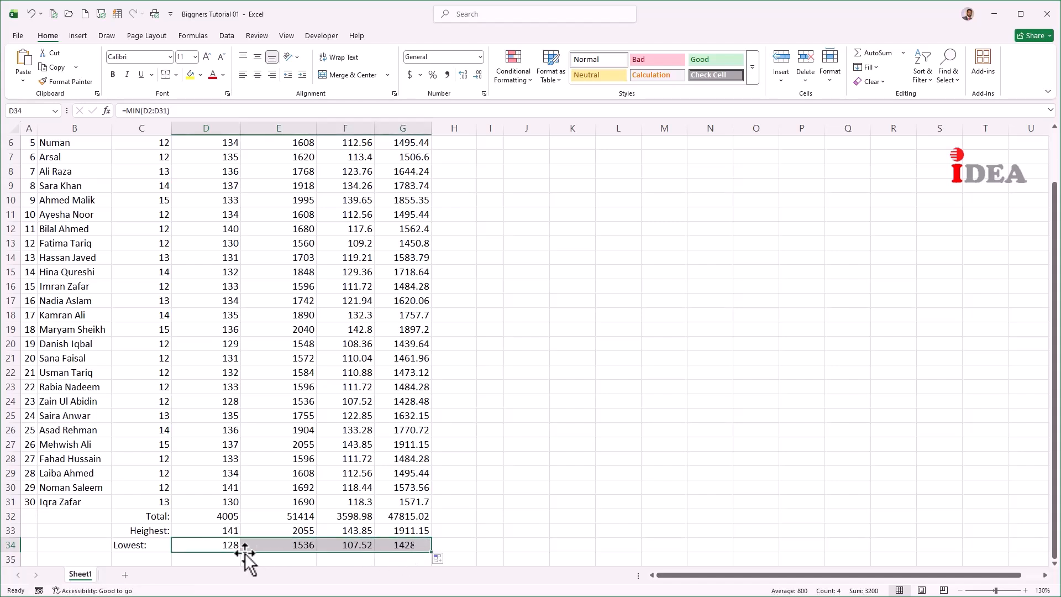
pyautogui.click(212, 546)
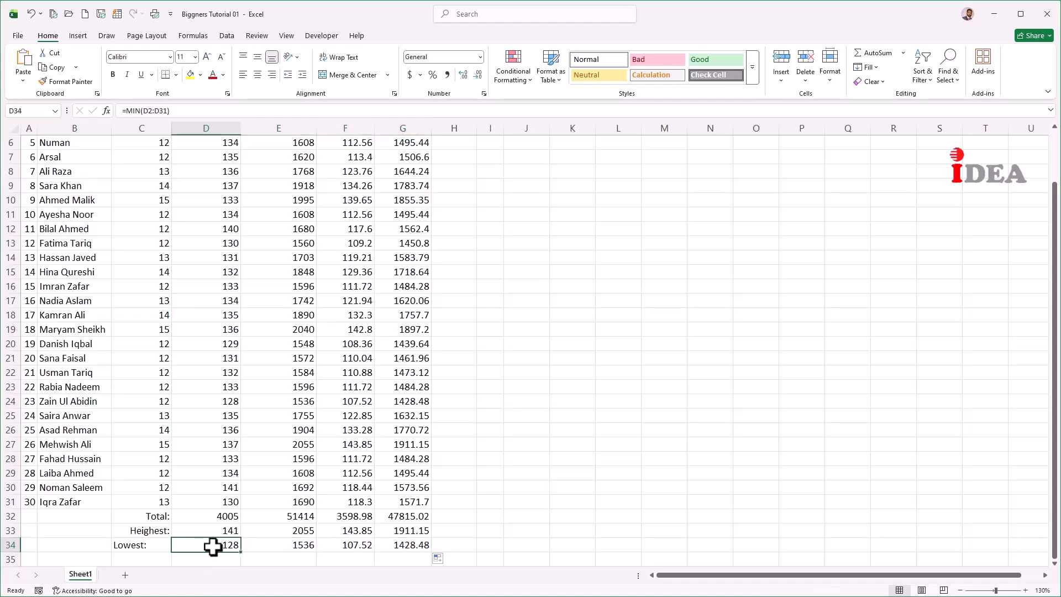
pyautogui.scroll(2, 219, 423)
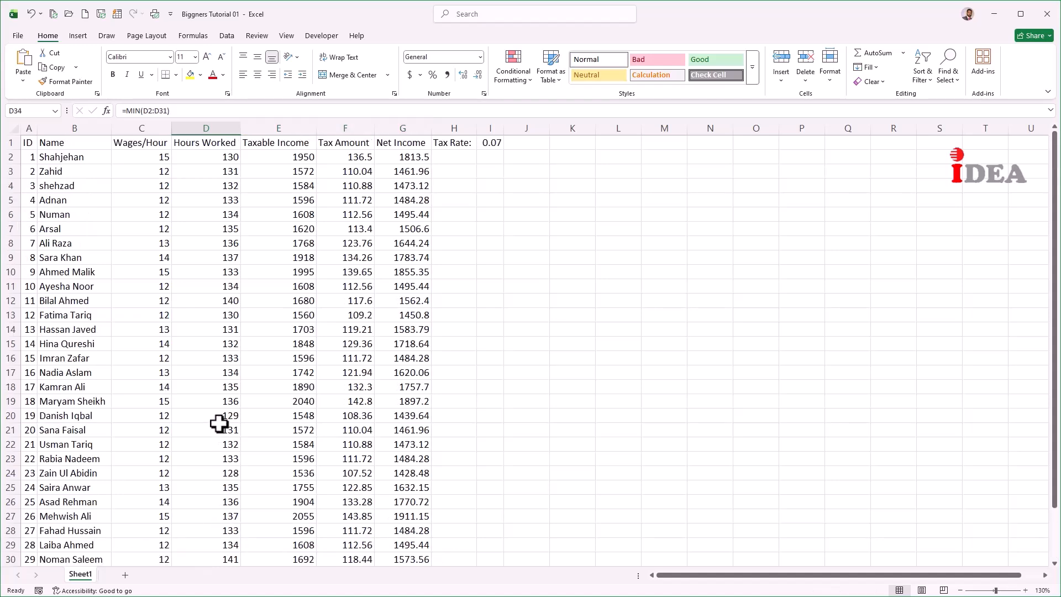
pyautogui.scroll(-4, 218, 364)
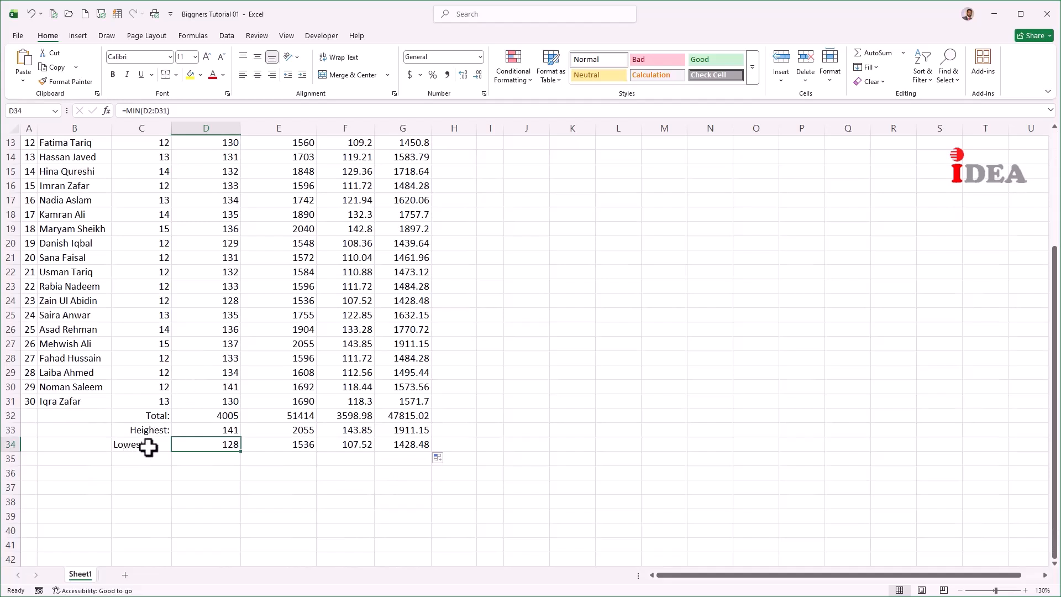
# Step: Enter the label "Average:" in cell C35, below the "Lowest:" label
pyautogui.click(149, 461)
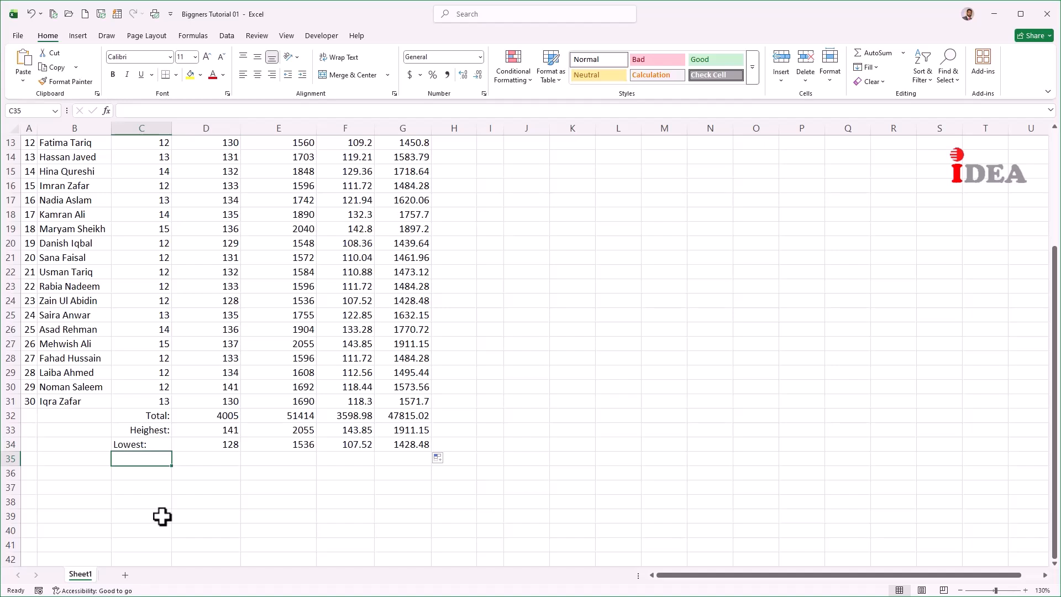
pyautogui.write('Average')
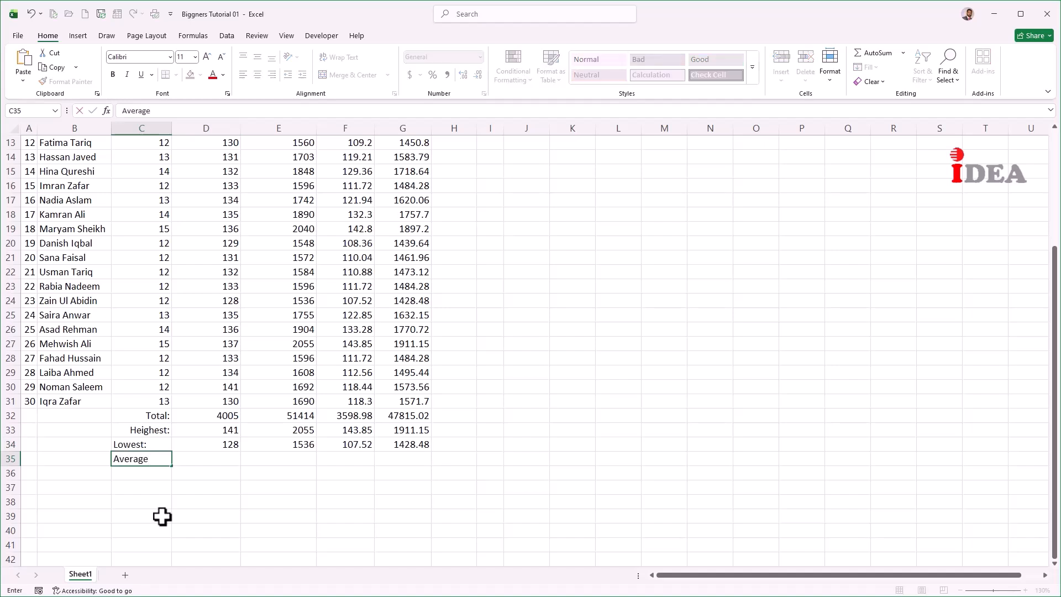
pyautogui.write(':')
pyautogui.press('Tab')
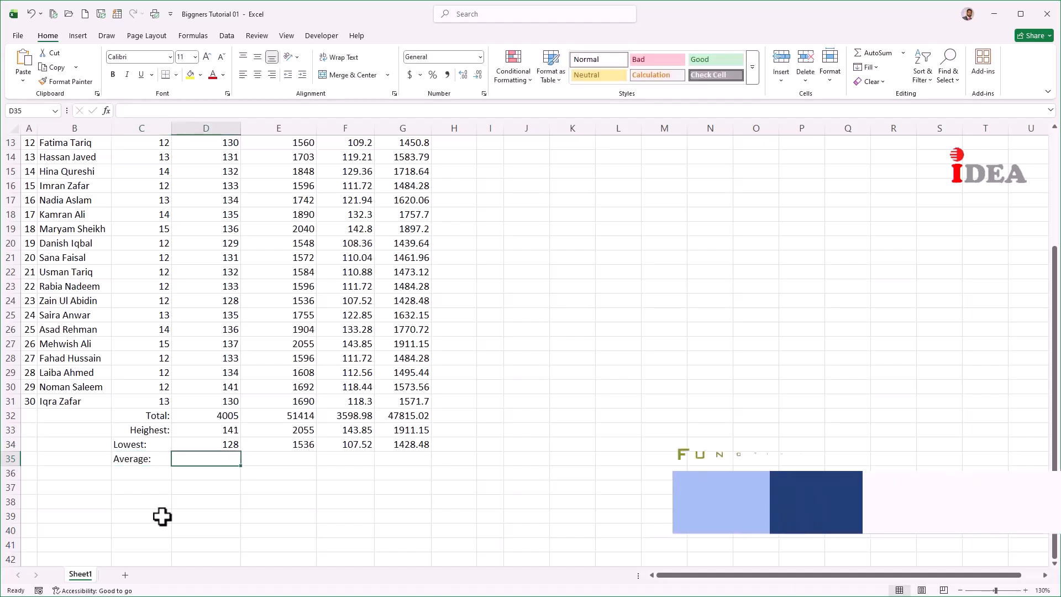
# Step: Calculate the average Hours Worked value in cell D35 with the AVERAGE function over the range D2:D31
pyautogui.write('=av')
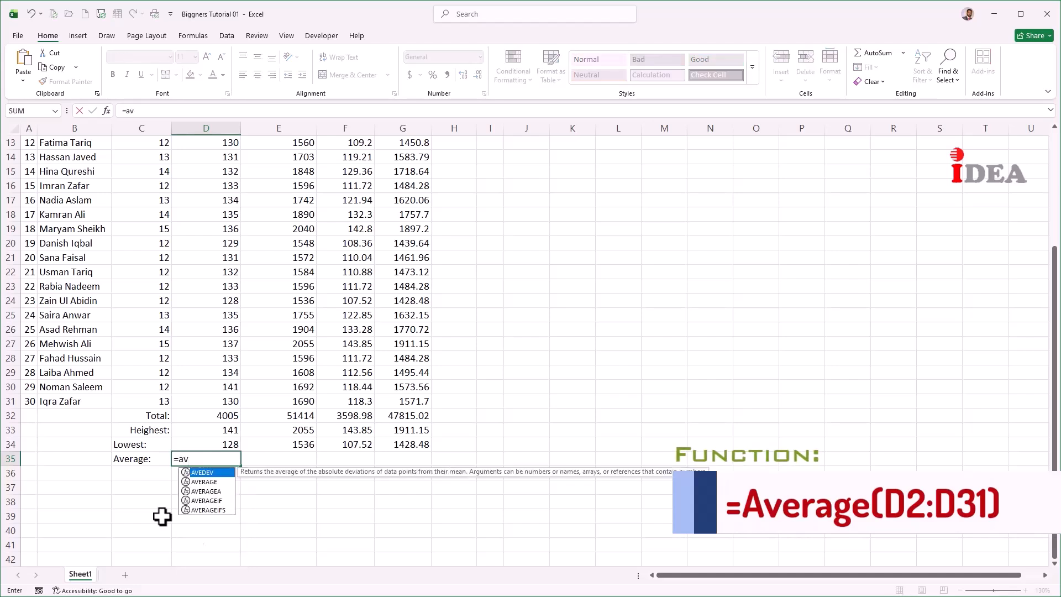
pyautogui.press('Down')
pyautogui.press('Down')
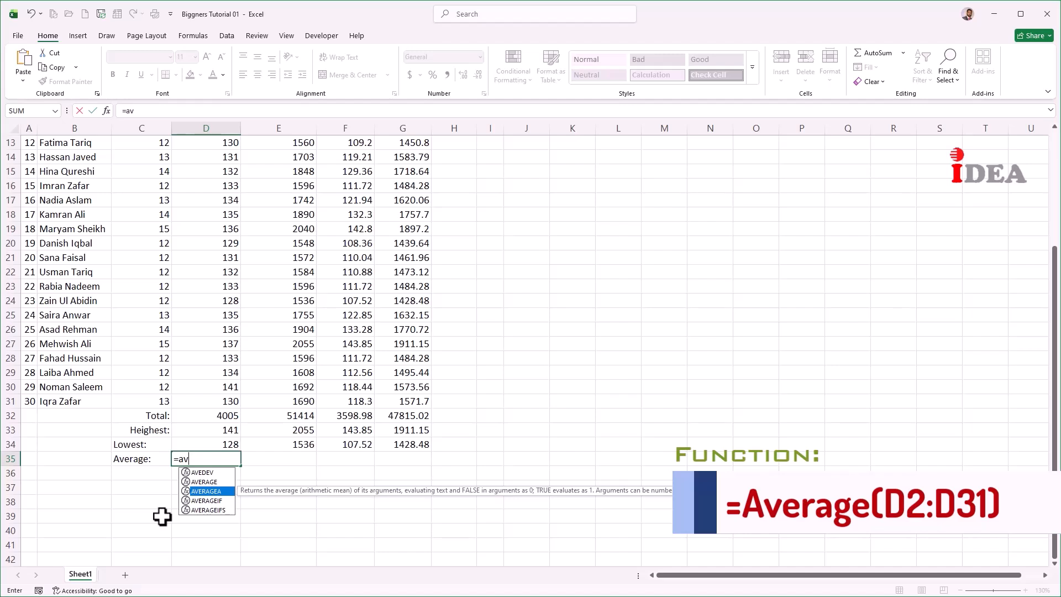
pyautogui.press('Up')
pyautogui.press('Tab')
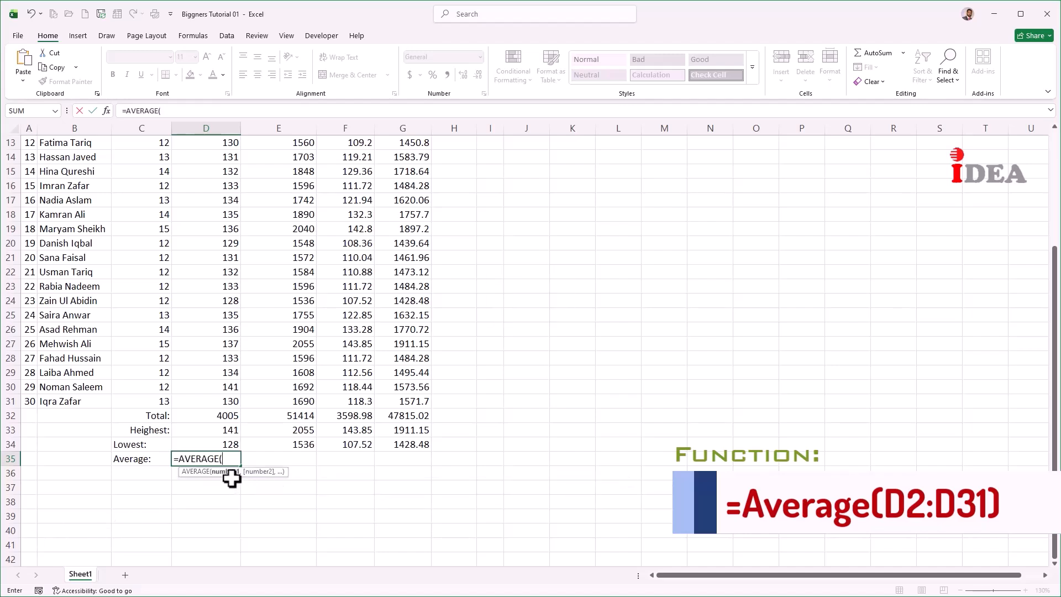
pyautogui.scroll(4, 231, 413)
pyautogui.moveTo(199, 159); pyautogui.dragTo(194, 514)
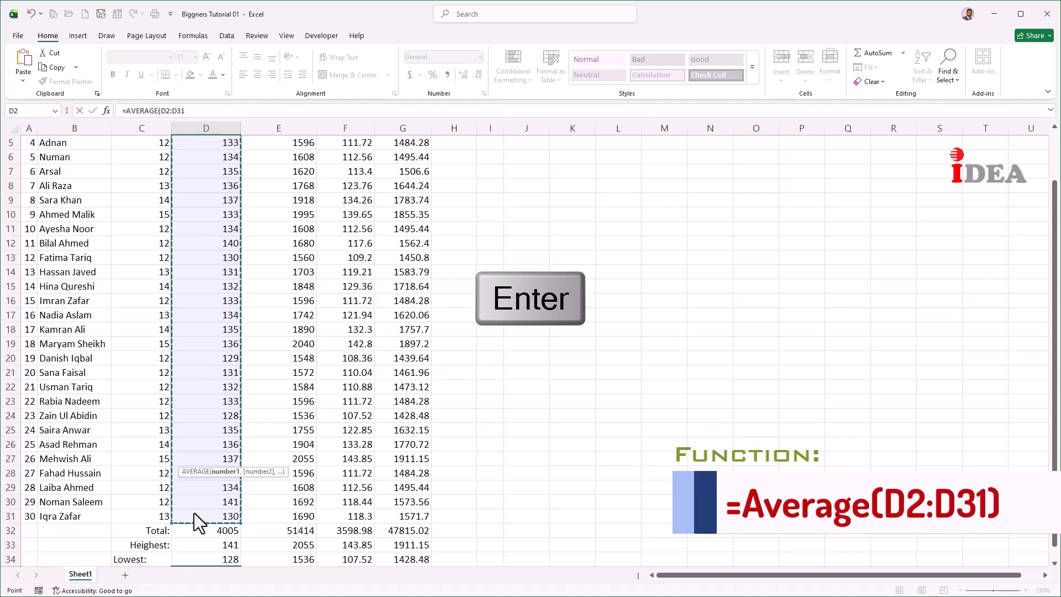
pyautogui.press('Return')
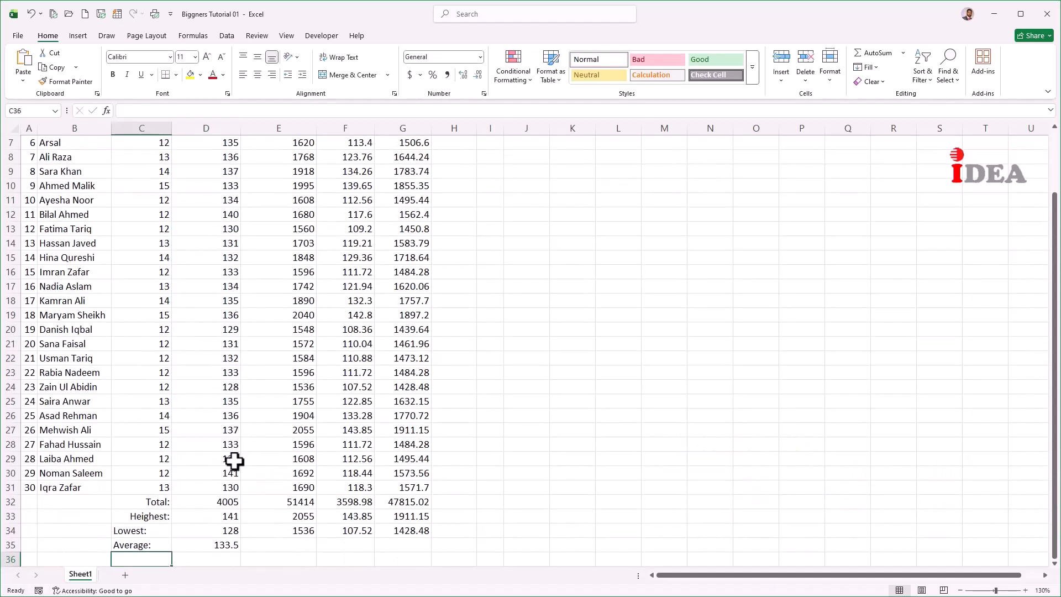
# Step: Fill the AVERAGE formula from cell D35 across to G35 and check the formulas in the filled cells
pyautogui.click(204, 546)
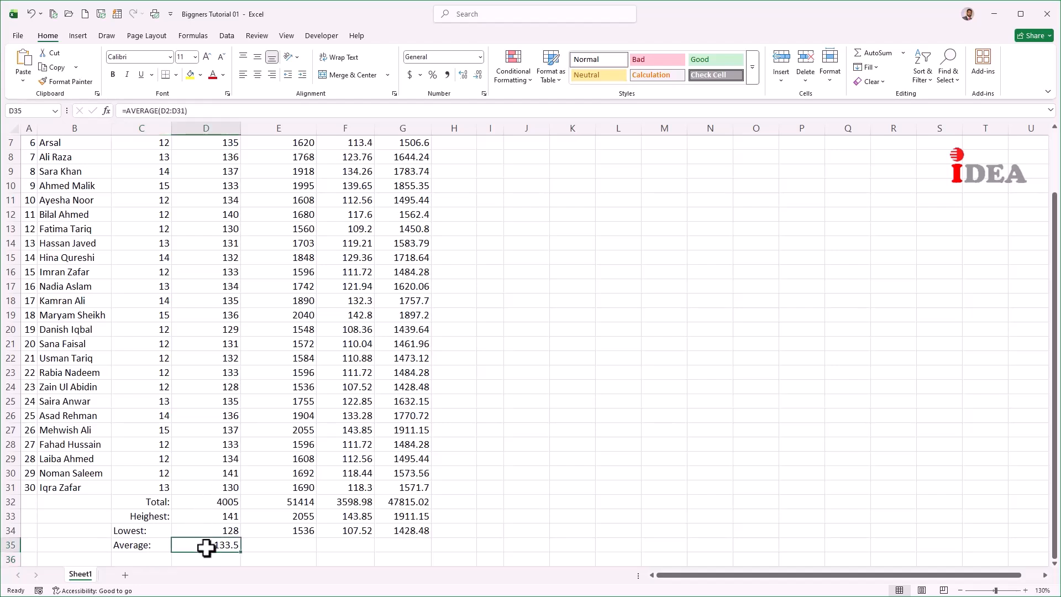
pyautogui.moveTo(240, 551); pyautogui.dragTo(419, 559)
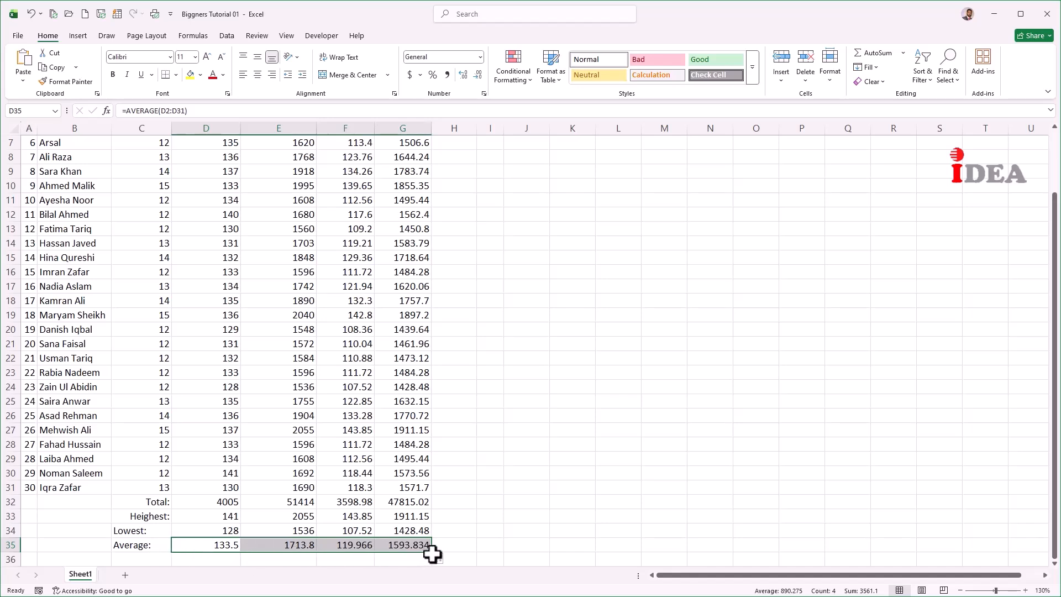
pyautogui.click(182, 544)
pyautogui.click(270, 535)
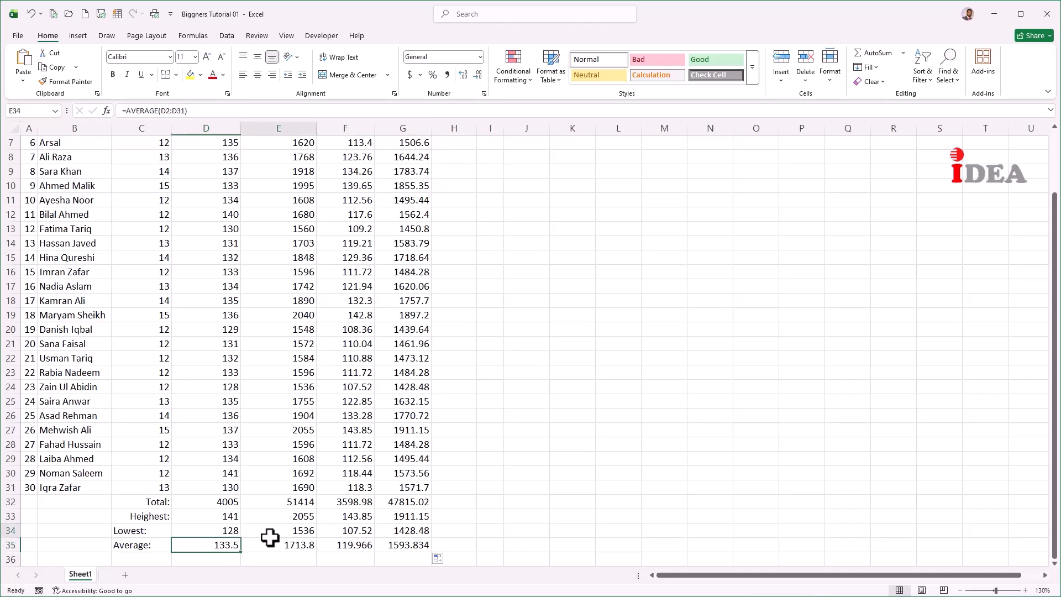
pyautogui.click(339, 545)
pyautogui.click(394, 546)
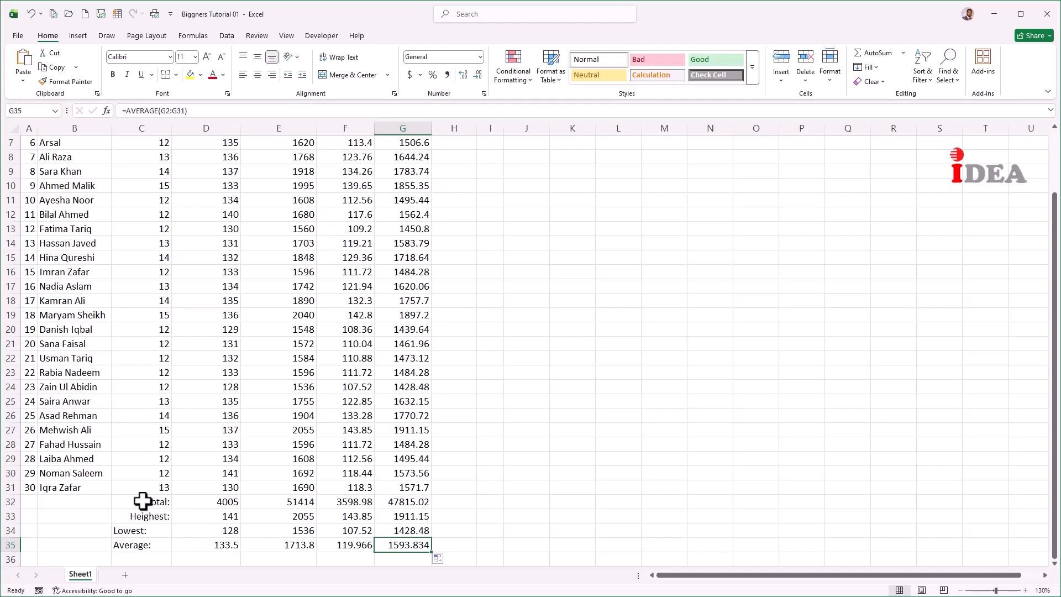
# Step: Right-align the four summary labels in cells C32:C35
pyautogui.moveTo(143, 500); pyautogui.dragTo(143, 544)
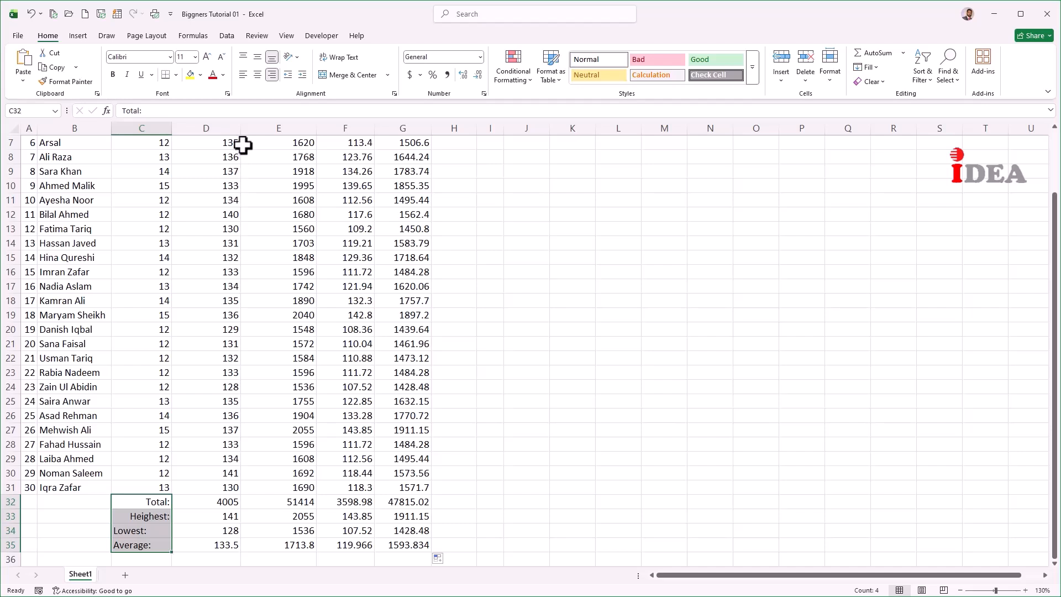
pyautogui.click(277, 75)
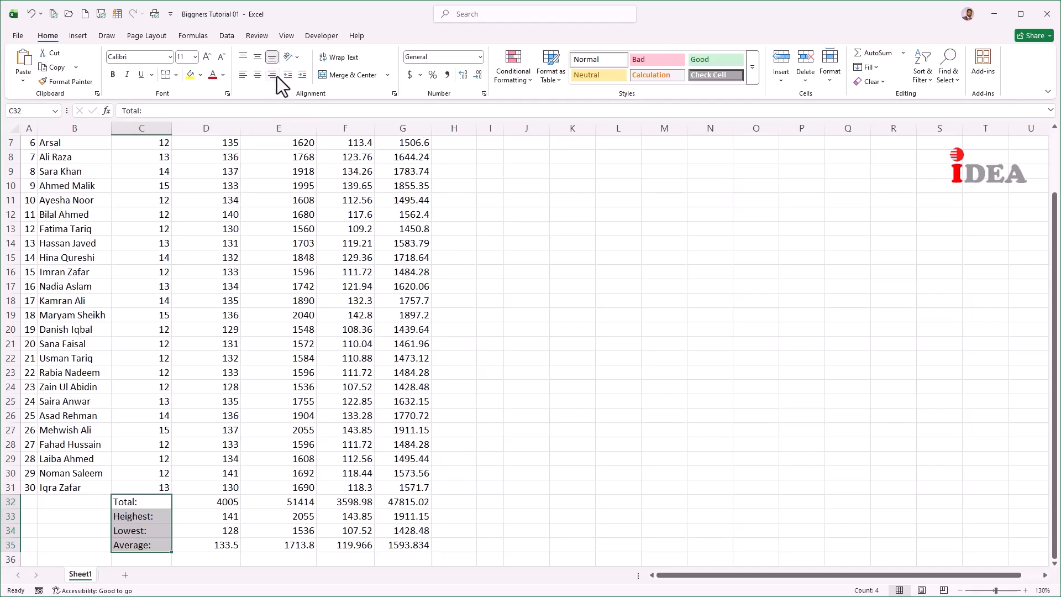
pyautogui.click(276, 75)
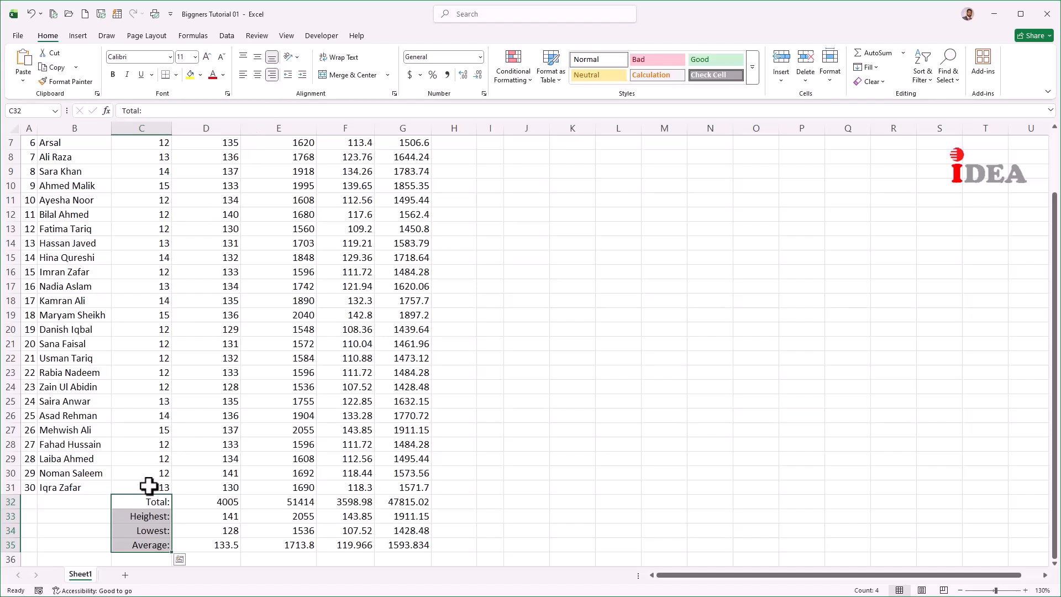
# Step: Make the whole summary block C32:G35, labels and values, bold
pyautogui.click(139, 500)
pyautogui.moveTo(139, 500); pyautogui.dragTo(383, 544)
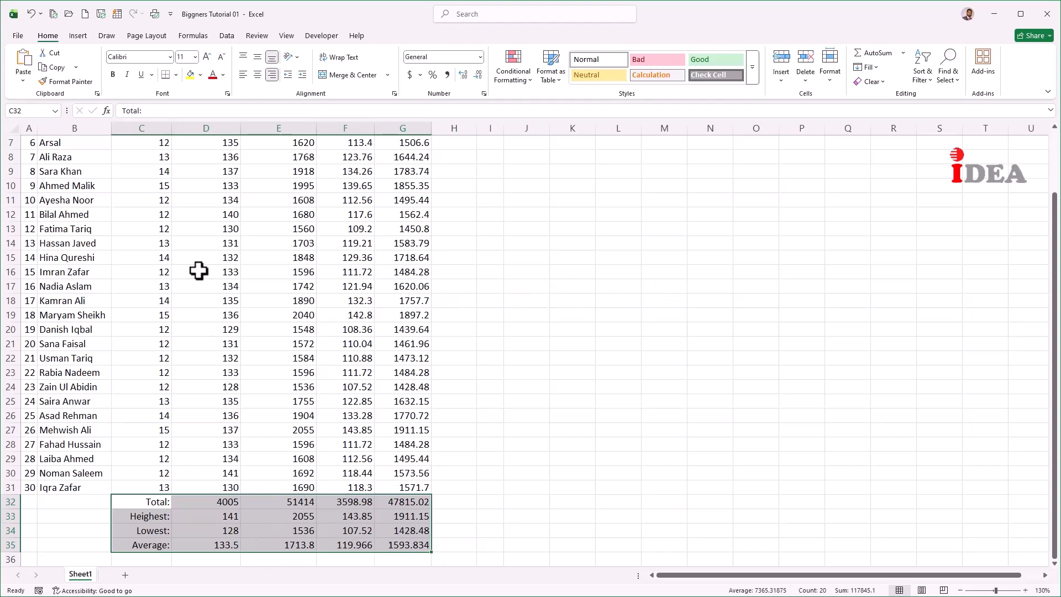
pyautogui.click(115, 79)
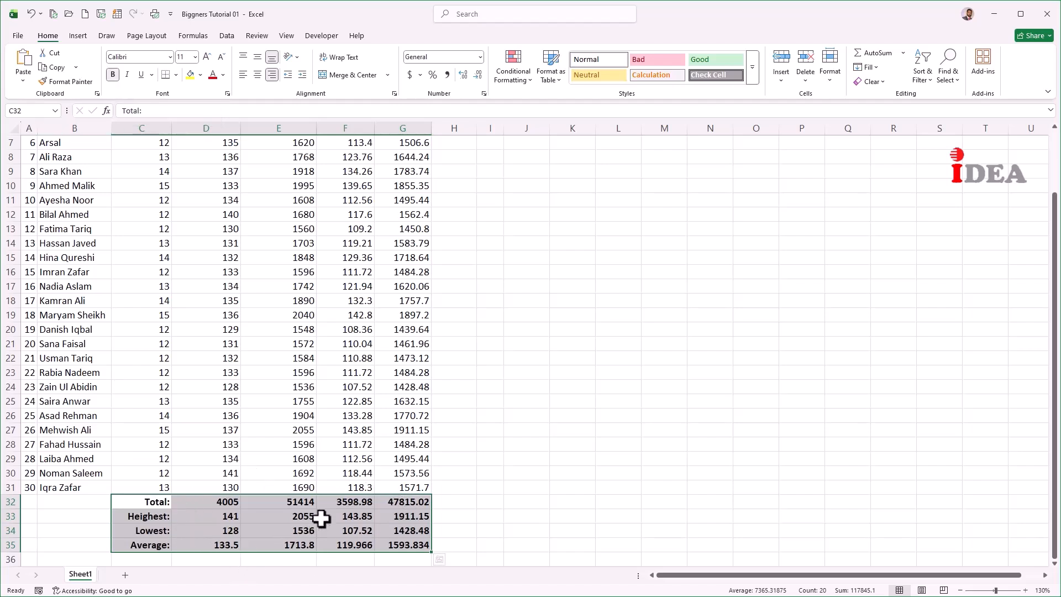
pyautogui.click(222, 531)
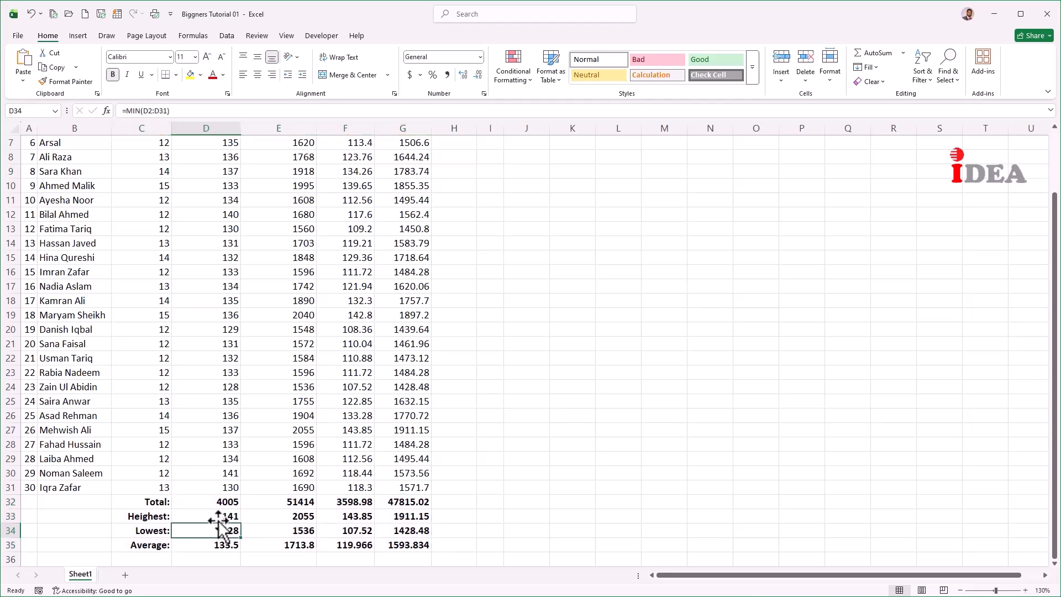
# Step: Freeze the panes at cell H2 so the header row and columns A to G stay in view
pyautogui.scroll(2, 192, 188)
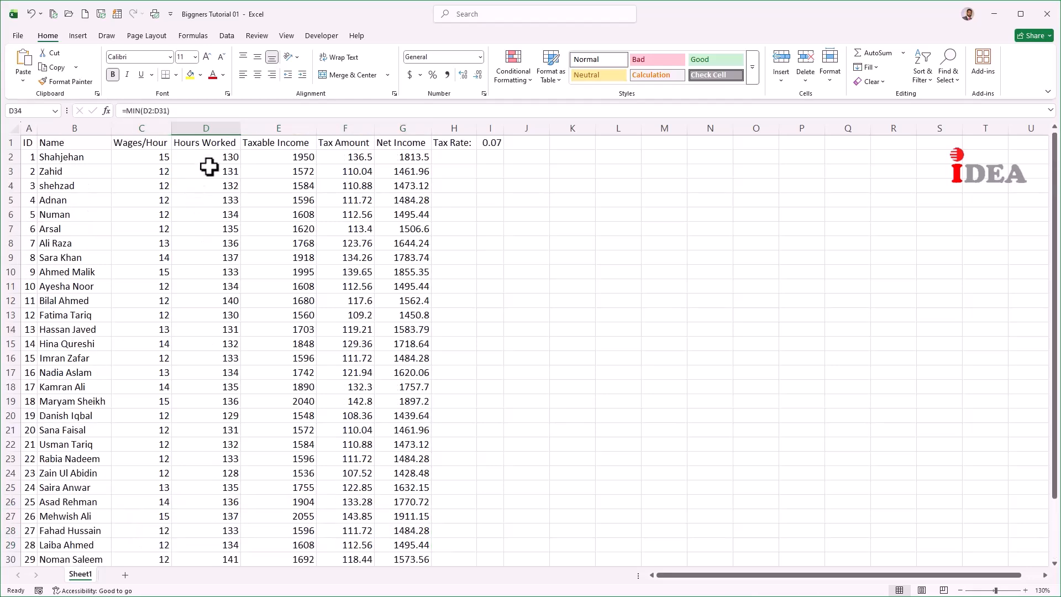
pyautogui.scroll(-2, 206, 283)
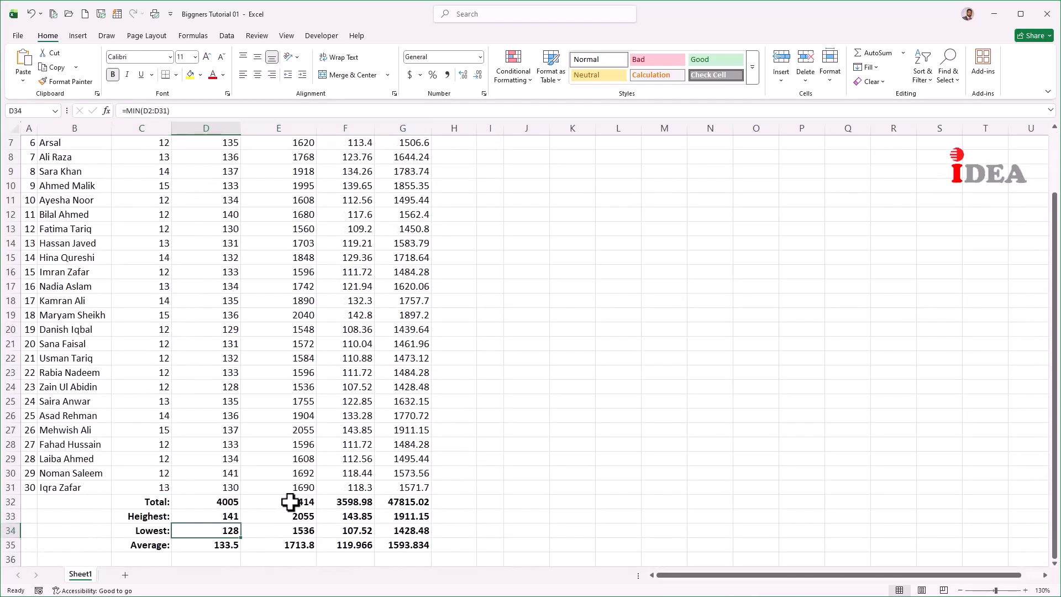
pyautogui.scroll(2, 282, 238)
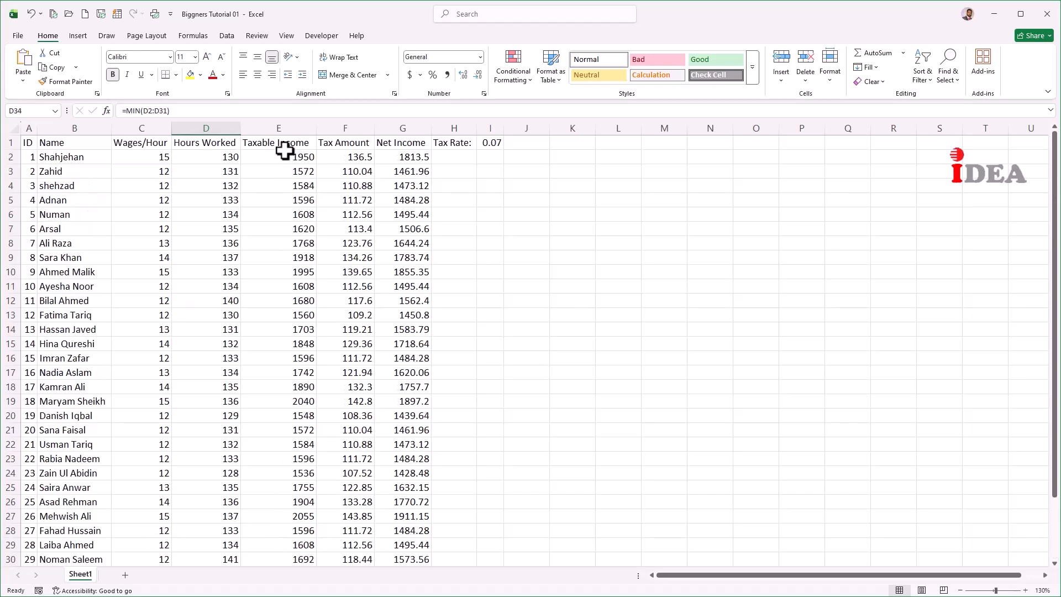
pyautogui.scroll(-2, 282, 166)
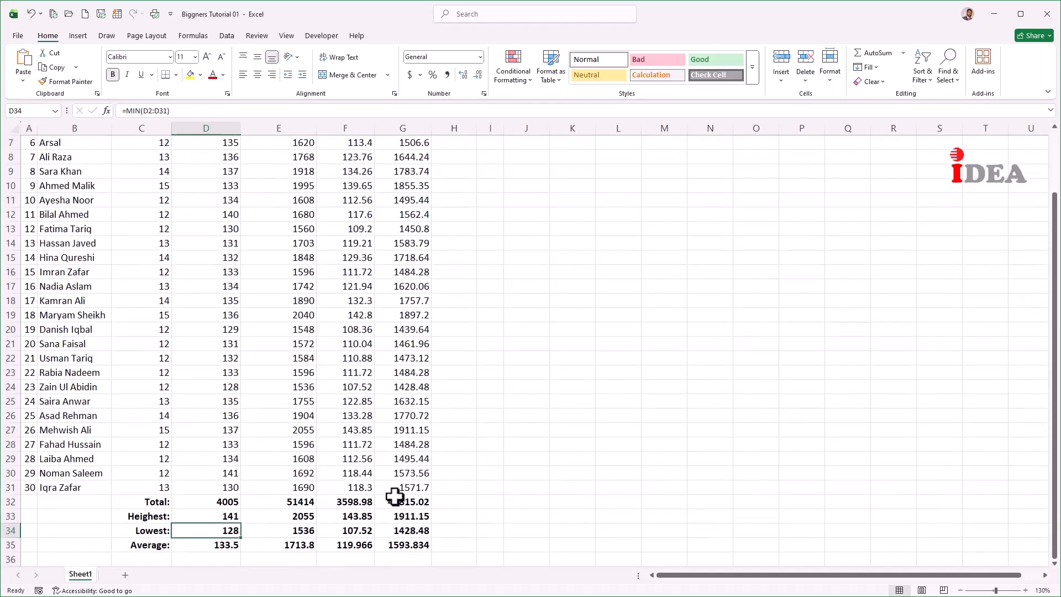
pyautogui.scroll(2, 436, 276)
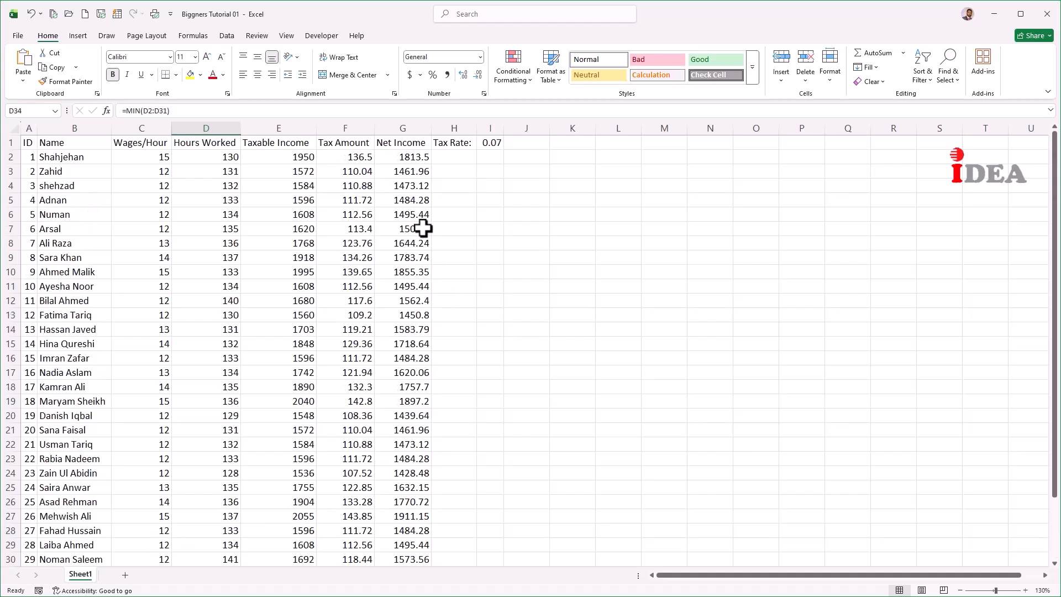
pyautogui.click(408, 145)
pyautogui.press('Down')
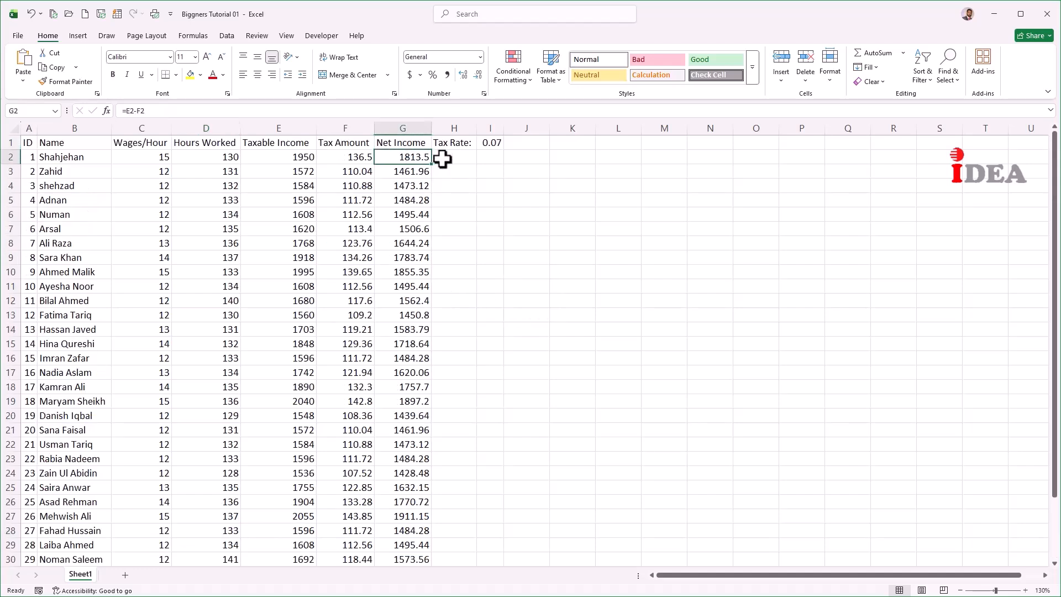
pyautogui.press('Right')
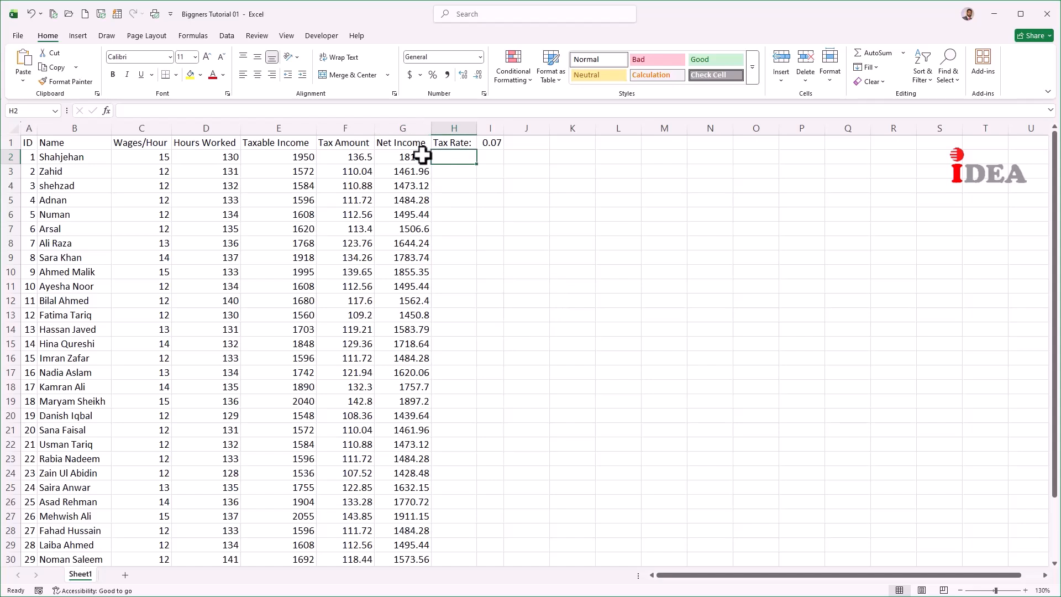
pyautogui.click(285, 37)
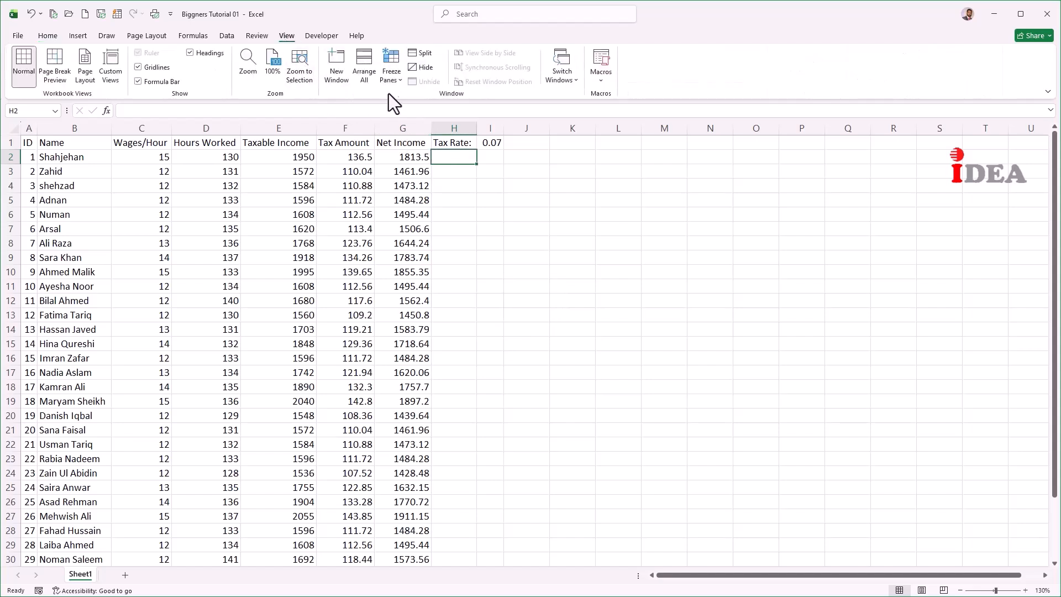
pyautogui.click(400, 83)
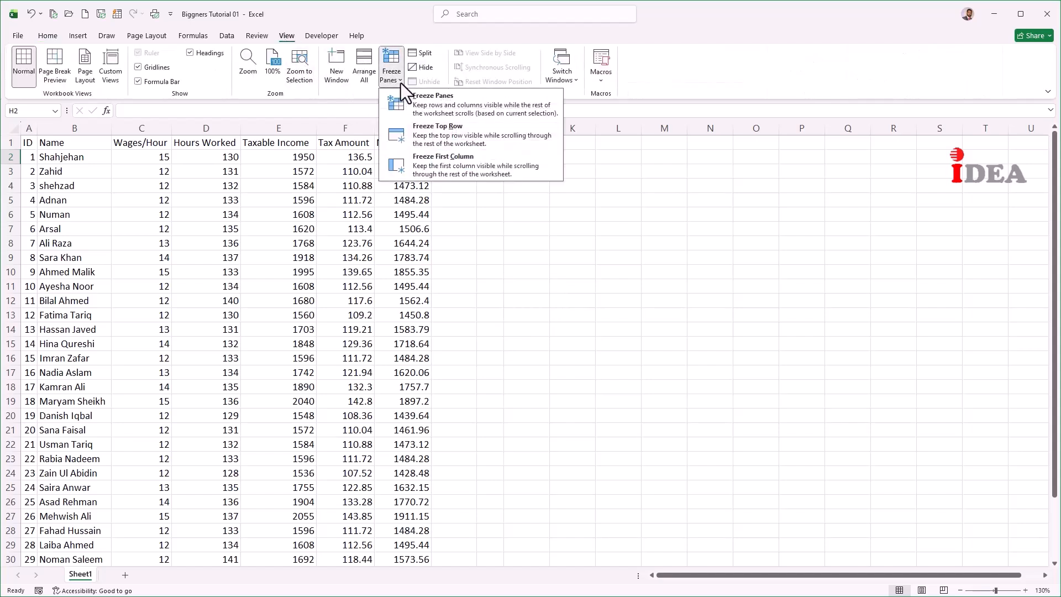
pyautogui.click(436, 107)
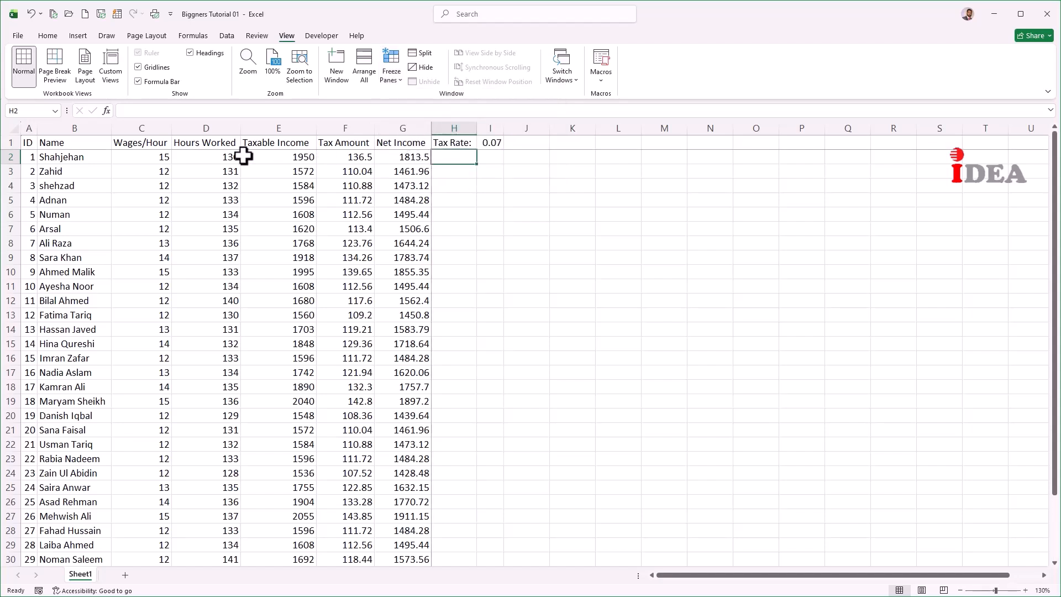
# Step: Check the frozen header row against the data rows and the summary rows at the end of the sheet
pyautogui.scroll(-5, 381, 203)
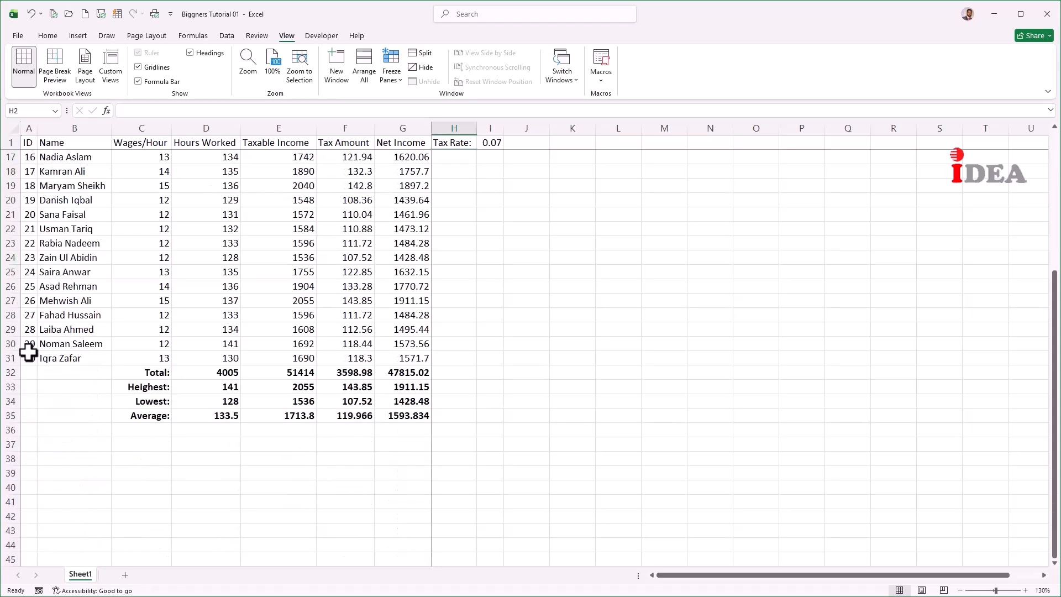
pyautogui.scroll(2, 31, 232)
pyautogui.scroll(-1, 33, 236)
pyautogui.scroll(3, 29, 231)
pyautogui.scroll(-3, 28, 231)
pyautogui.scroll(4, 28, 231)
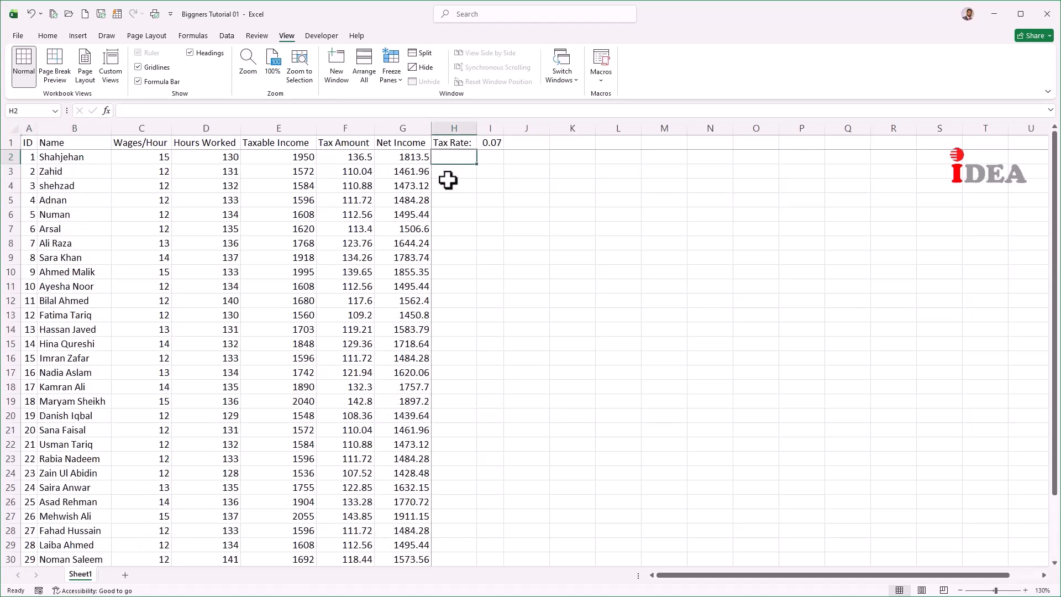
# Step: Make the header cells A1:I1 bold and fill them with the lightest blue theme colour
pyautogui.moveTo(485, 142); pyautogui.dragTo(30, 140)
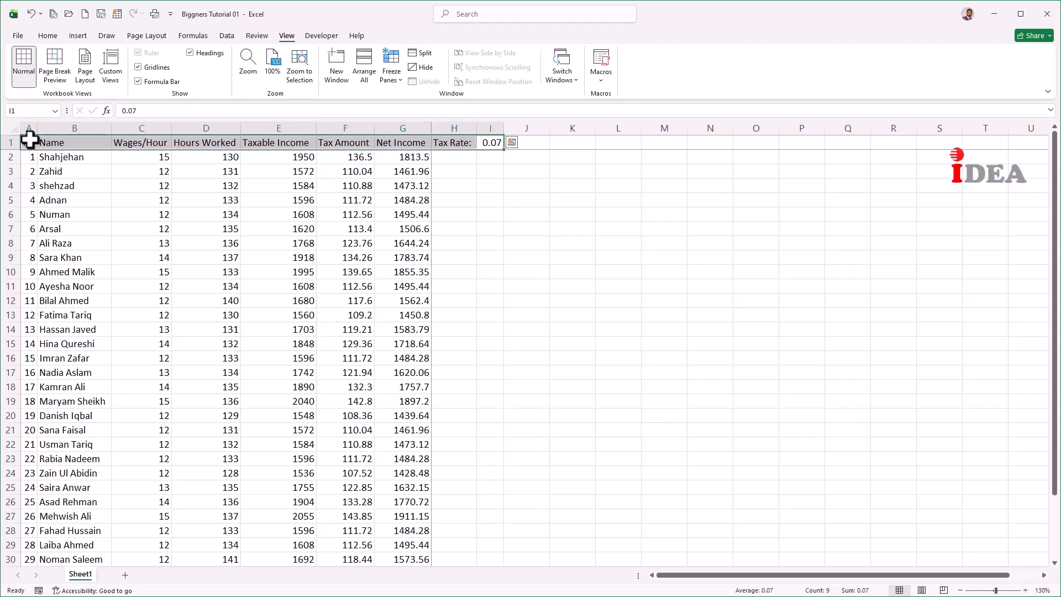
pyautogui.click(48, 34)
pyautogui.click(114, 76)
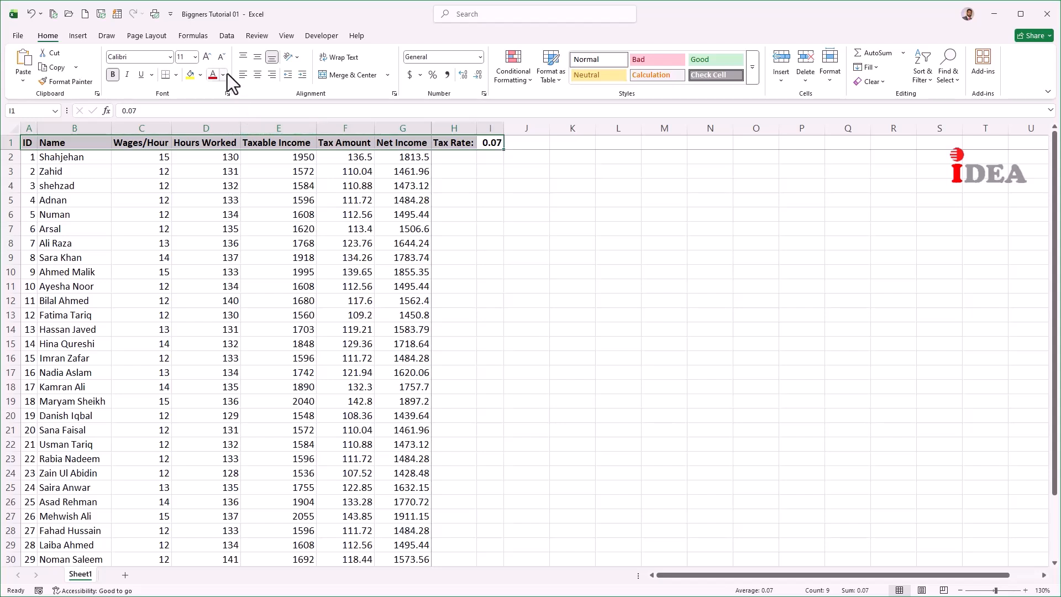
pyautogui.click(199, 75)
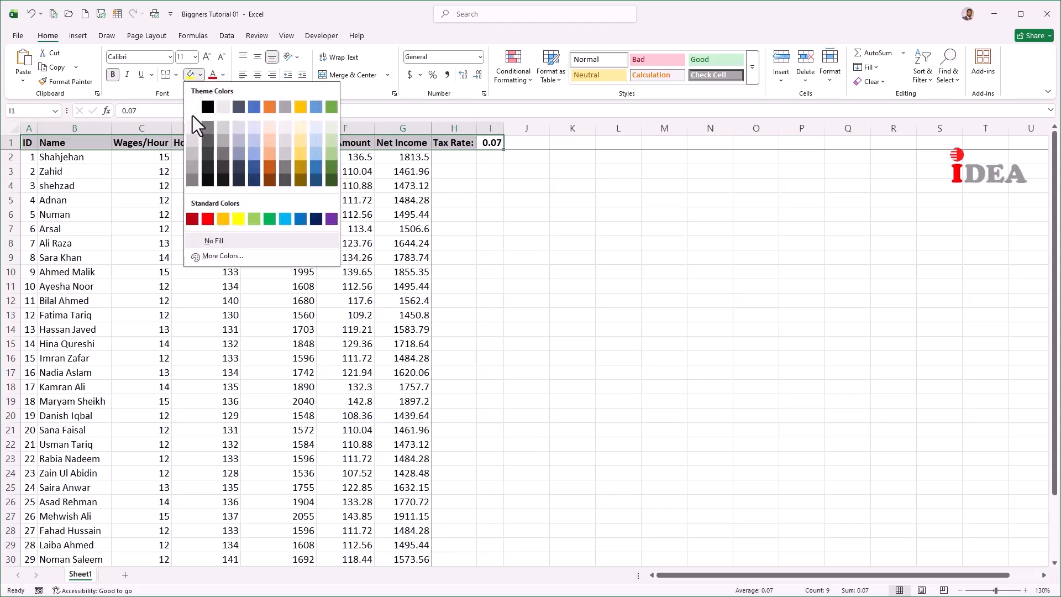
pyautogui.click(255, 127)
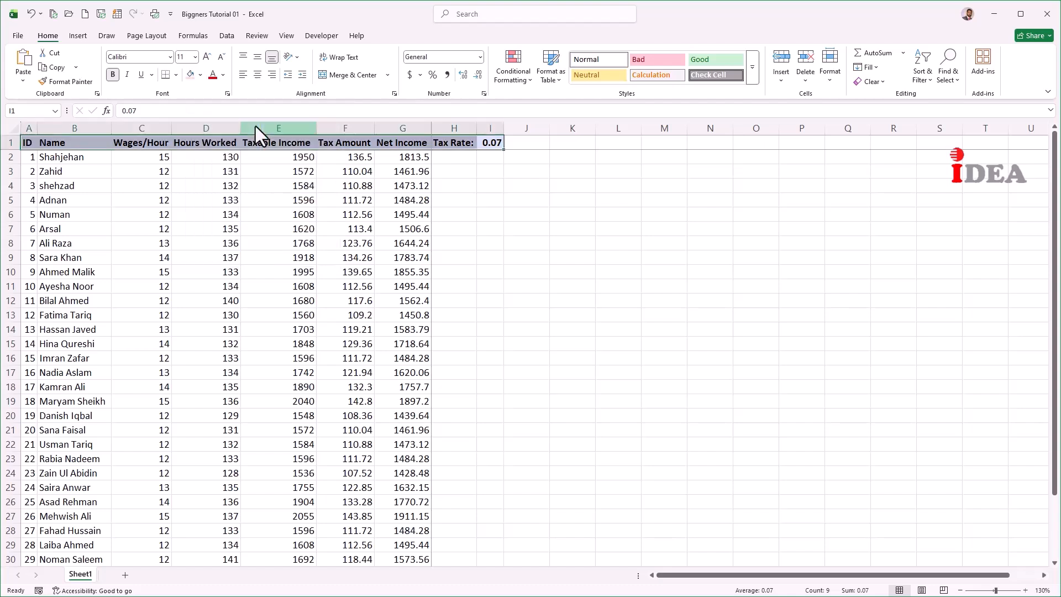
# Step: Try a dark red font colour on the header cells A1:I1 and undo it
pyautogui.click(223, 76)
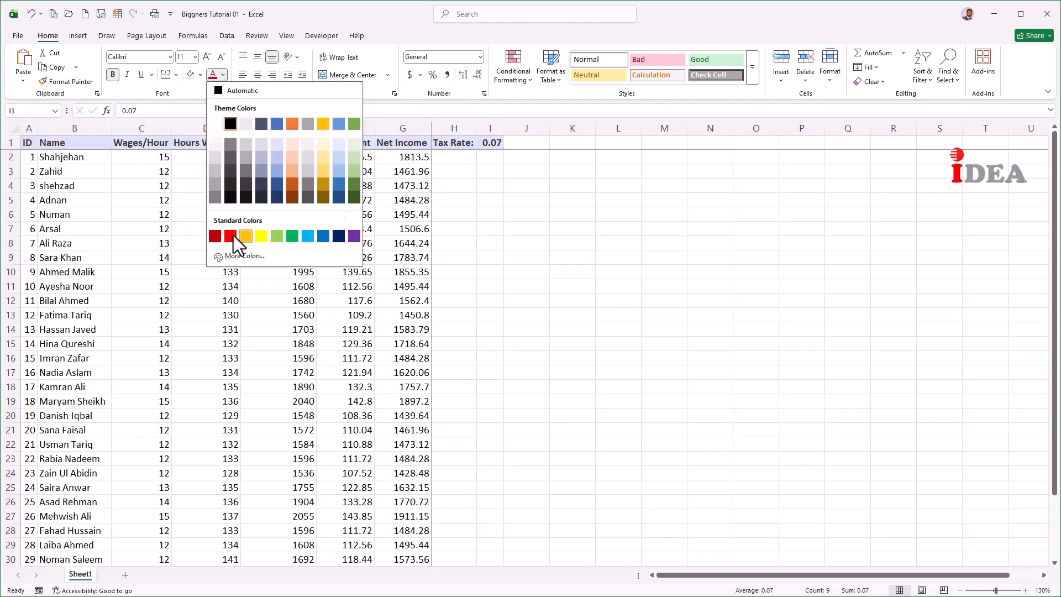
pyautogui.click(215, 236)
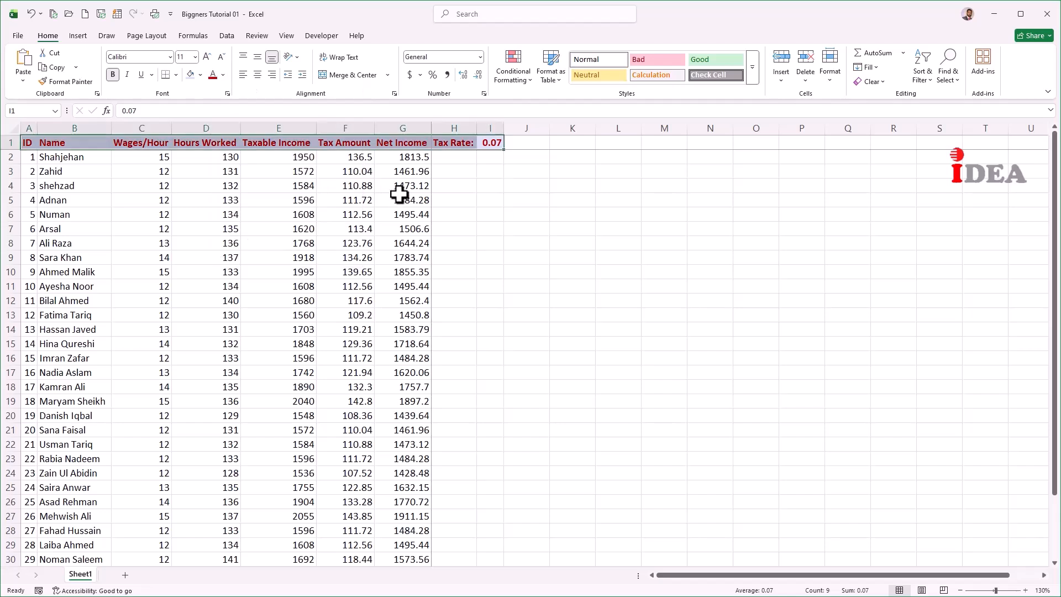
pyautogui.hotkey('ctrl', 'z')
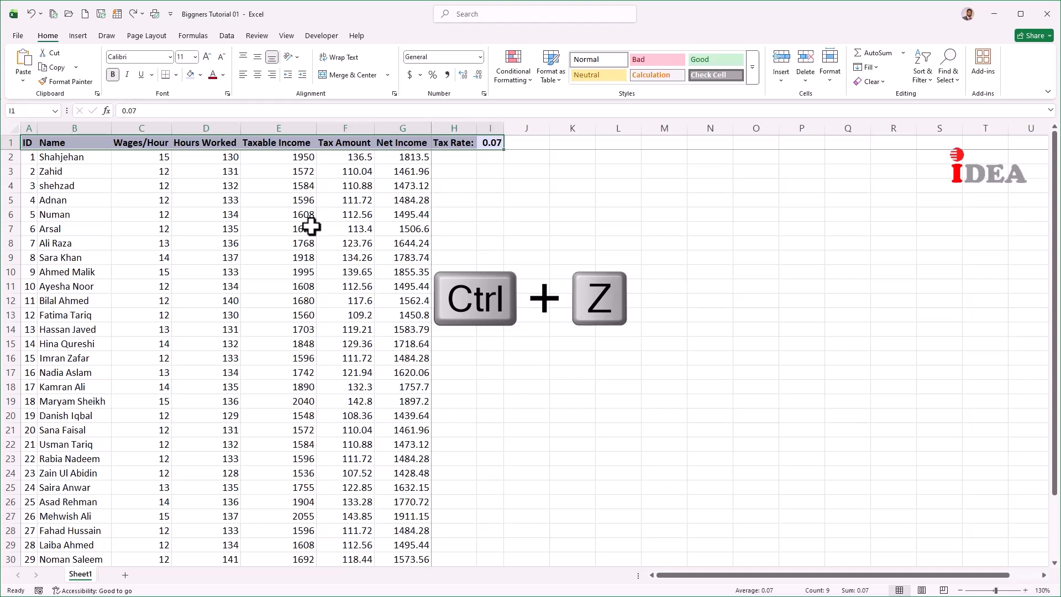
# Step: Undo the light blue fill of the header cells, keeping their text bold
pyautogui.hotkey('ctrl', 'z')
pyautogui.click(311, 226)
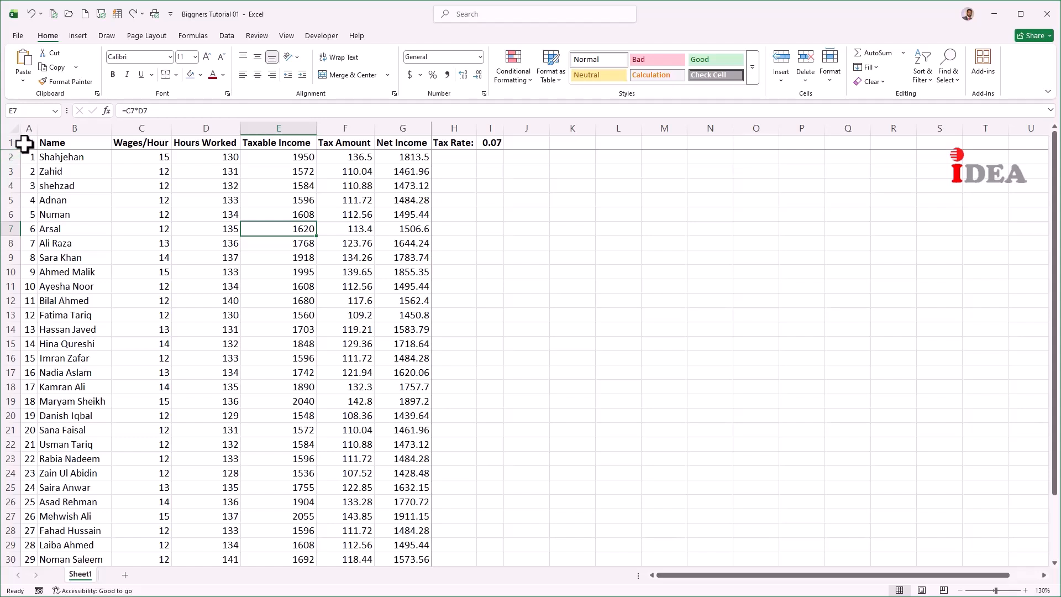
# Step: Delete only the contents of header cells A1:C1 and re-enter ID in A1 and Name in B1
pyautogui.moveTo(25, 142); pyautogui.dragTo(163, 143)
pyautogui.press('Delete')
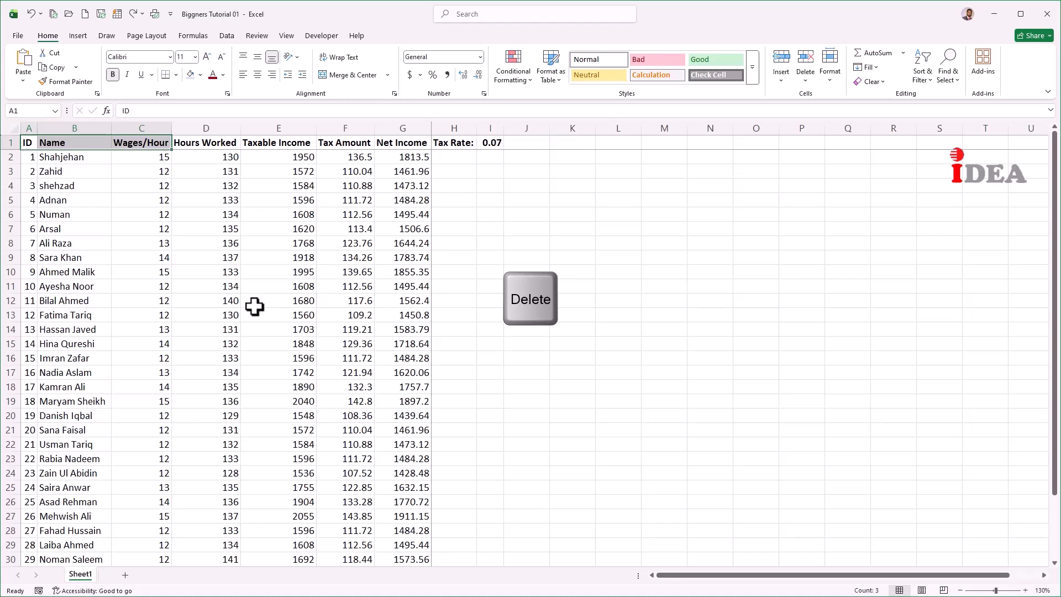
pyautogui.click(24, 142)
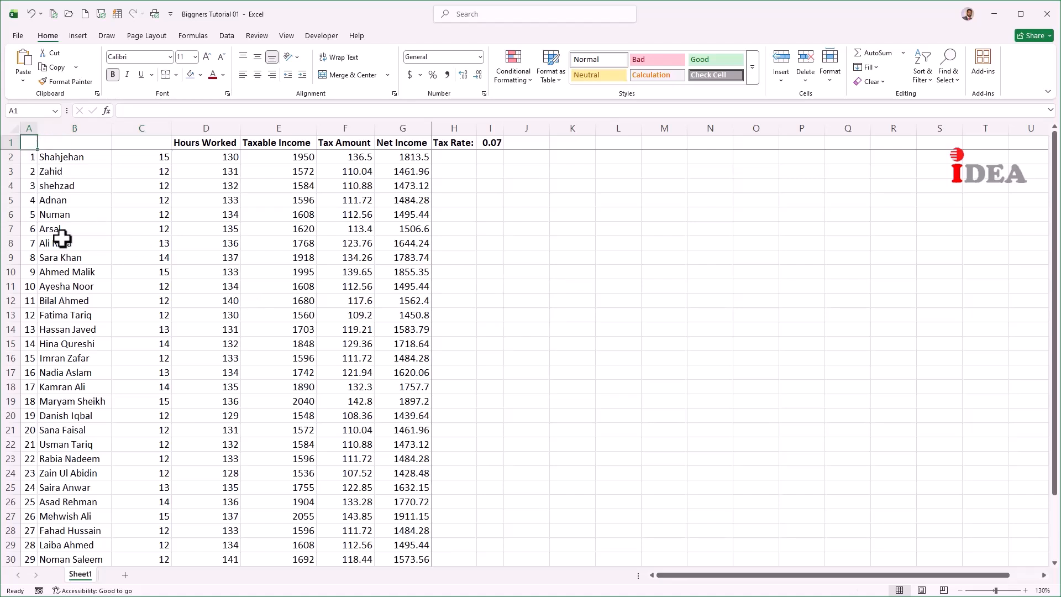
pyautogui.write('Id')
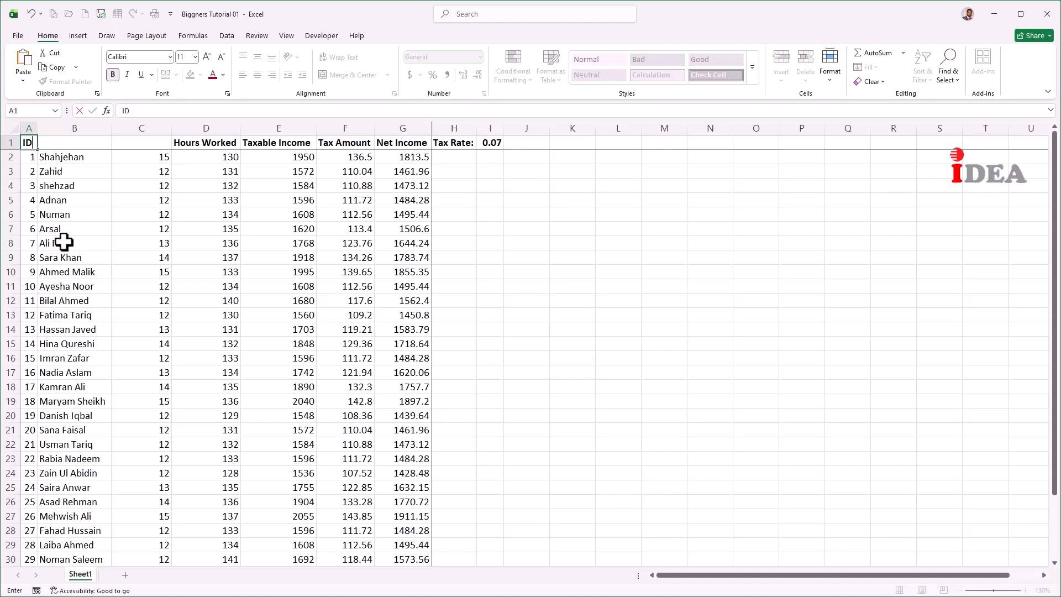
pyautogui.press('Tab')
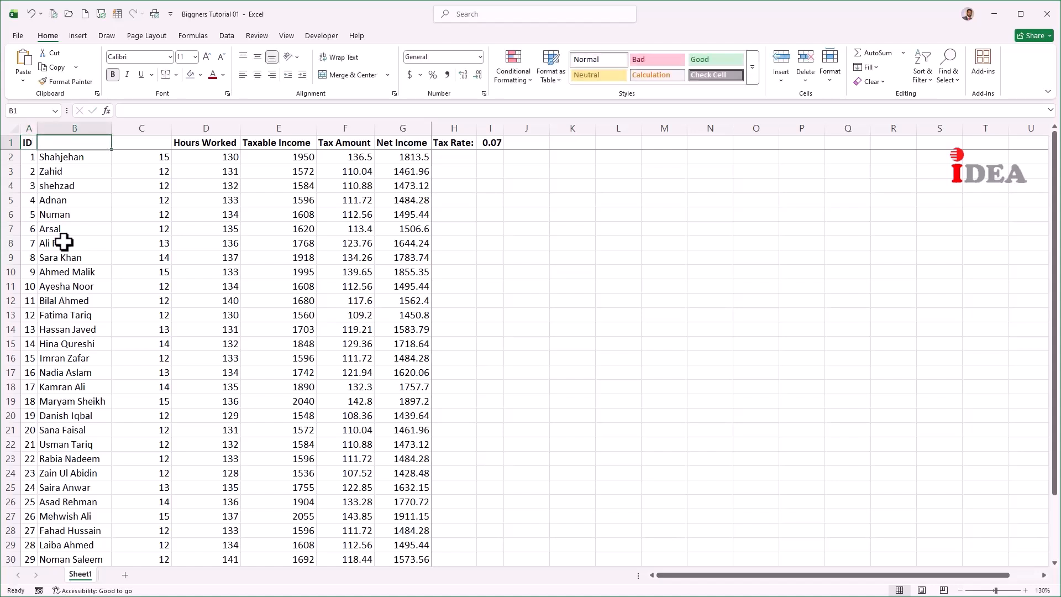
pyautogui.write('Name')
# Step: Undo the re-entered headings and the deletion to restore the original header cells A1:C1
pyautogui.hotkey('ctrl', 'z')
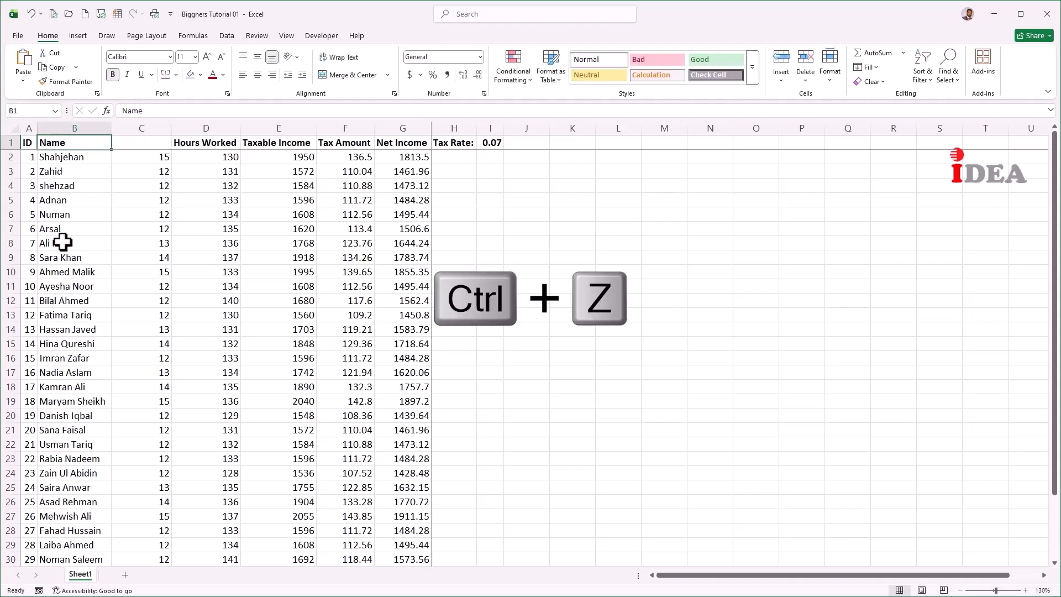
pyautogui.hotkey('ctrl', 'z')
pyautogui.hotkey('ctrl', 'z')
pyautogui.hotkey('ctrl', 'z')
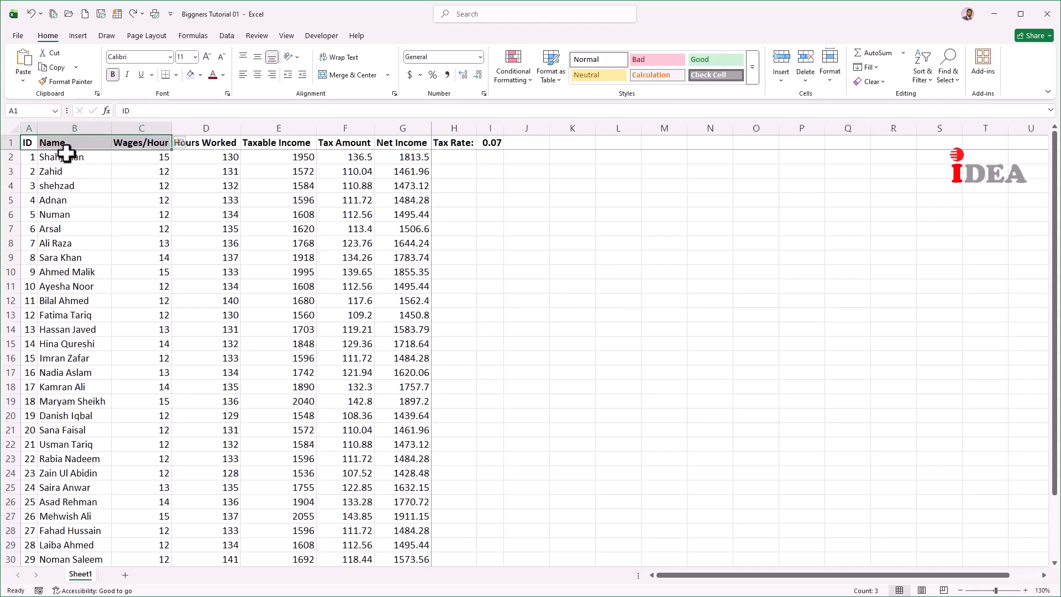
# Step: Clear everything, both contents and formatting, from header cells A1:C1
pyautogui.moveTo(27, 142); pyautogui.dragTo(131, 151)
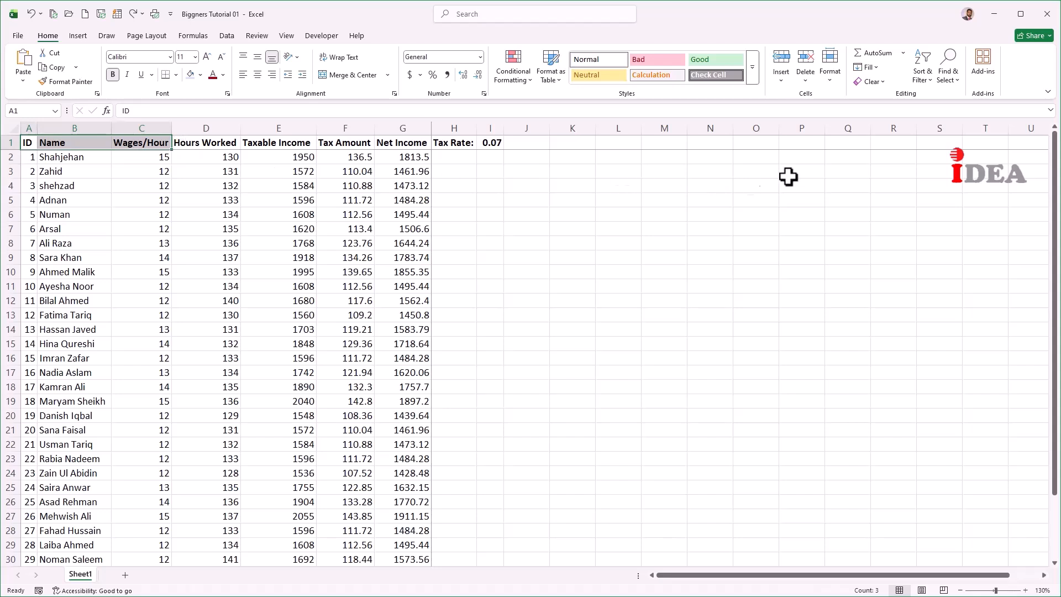
pyautogui.click(883, 81)
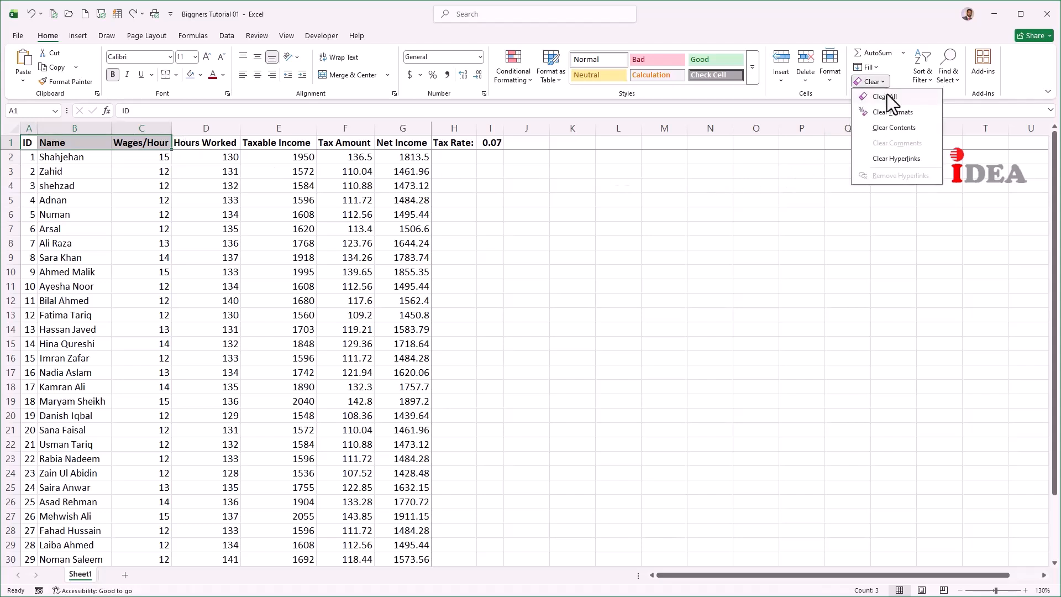
pyautogui.click(886, 96)
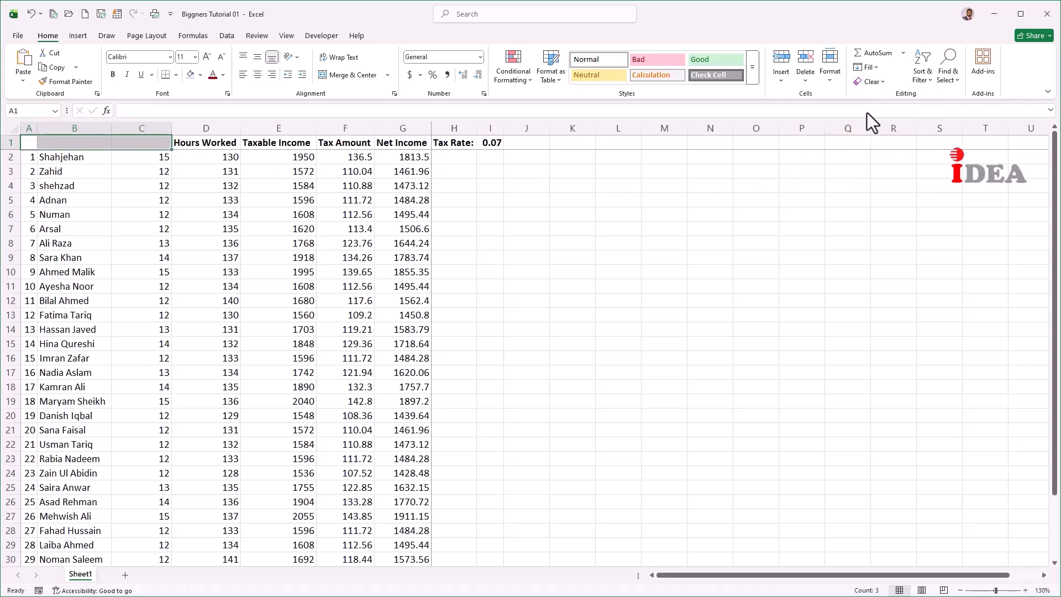
# Step: Enter the headings ID in cell A1 and Name in cell B1
pyautogui.click(31, 143)
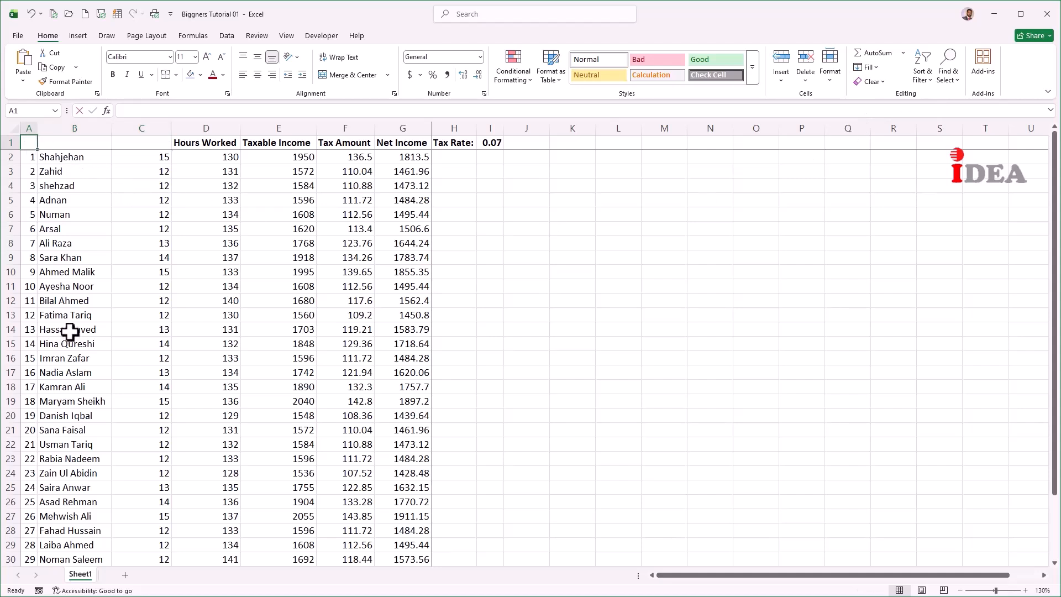
pyautogui.write('ID')
pyautogui.press('Tab')
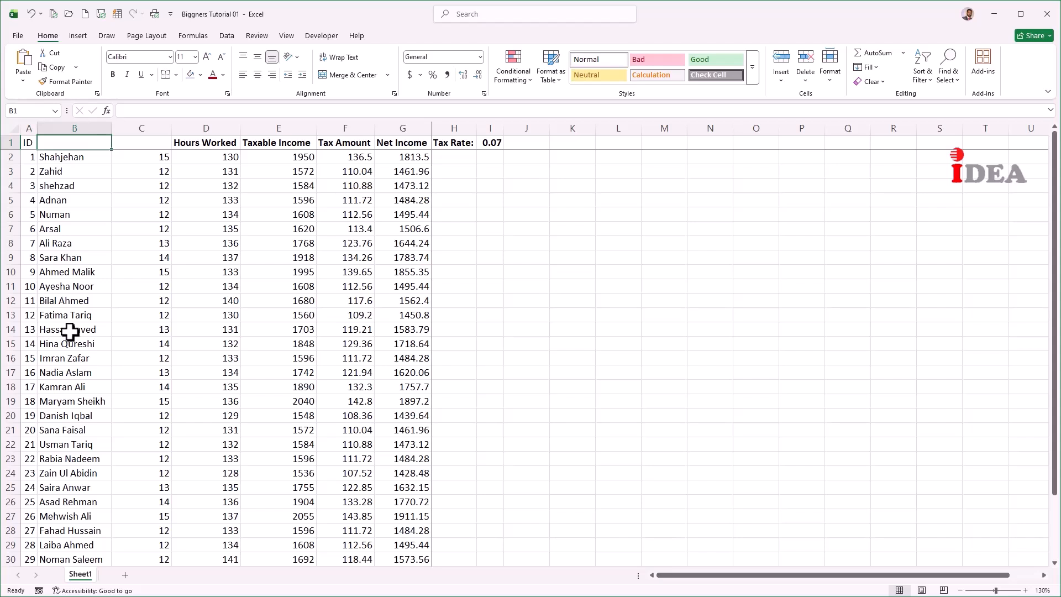
pyautogui.write('Name')
pyautogui.press('Tab')
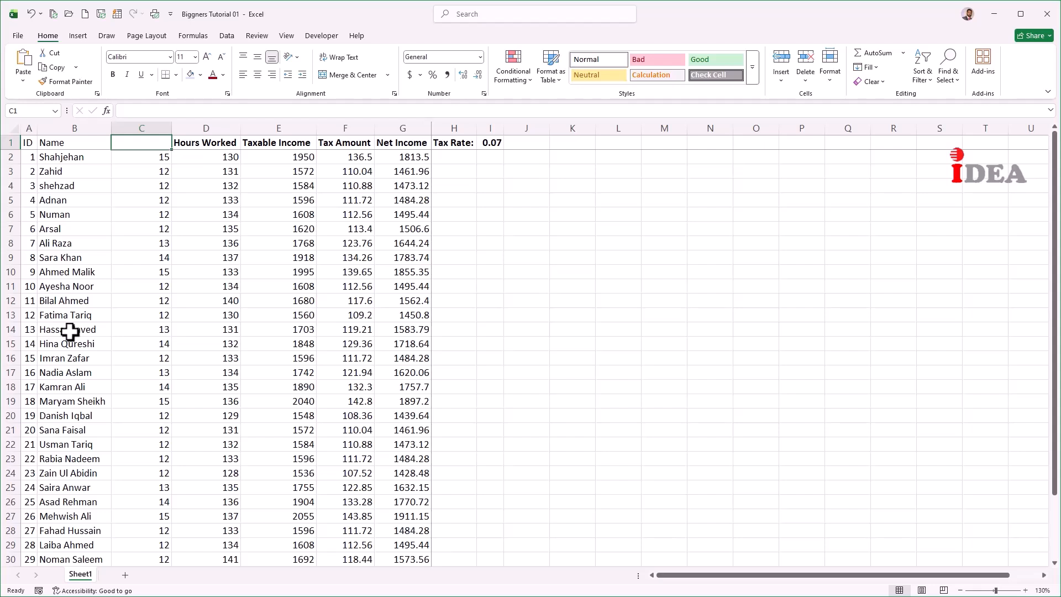
# Step: Undo the typed headings and the Clear All on header cells A1:C1
pyautogui.hotkey('ctrl', 'z')
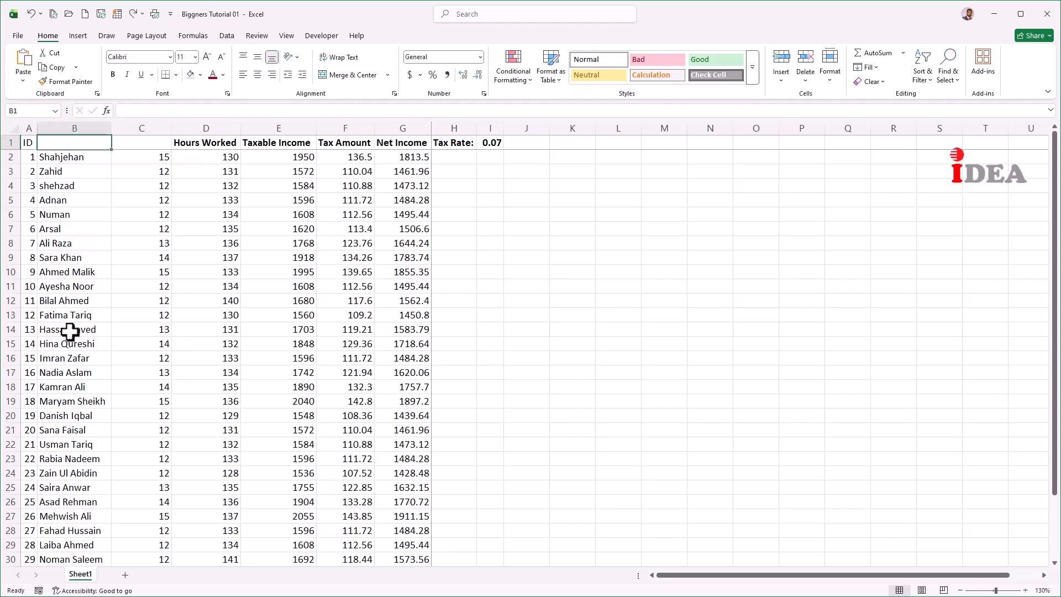
pyautogui.hotkey('ctrl', 'z')
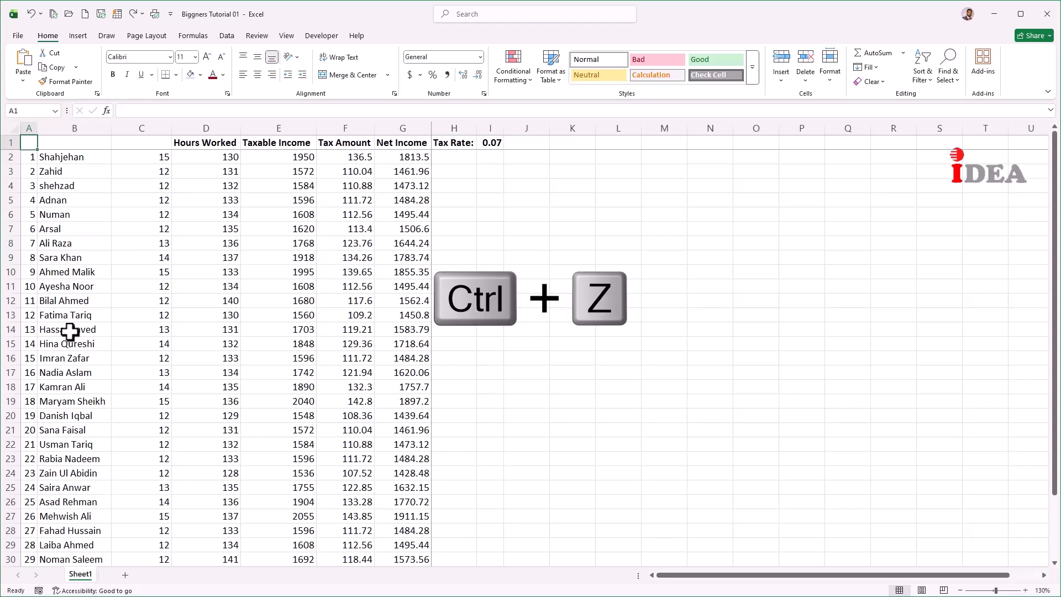
pyautogui.hotkey('ctrl', 'z')
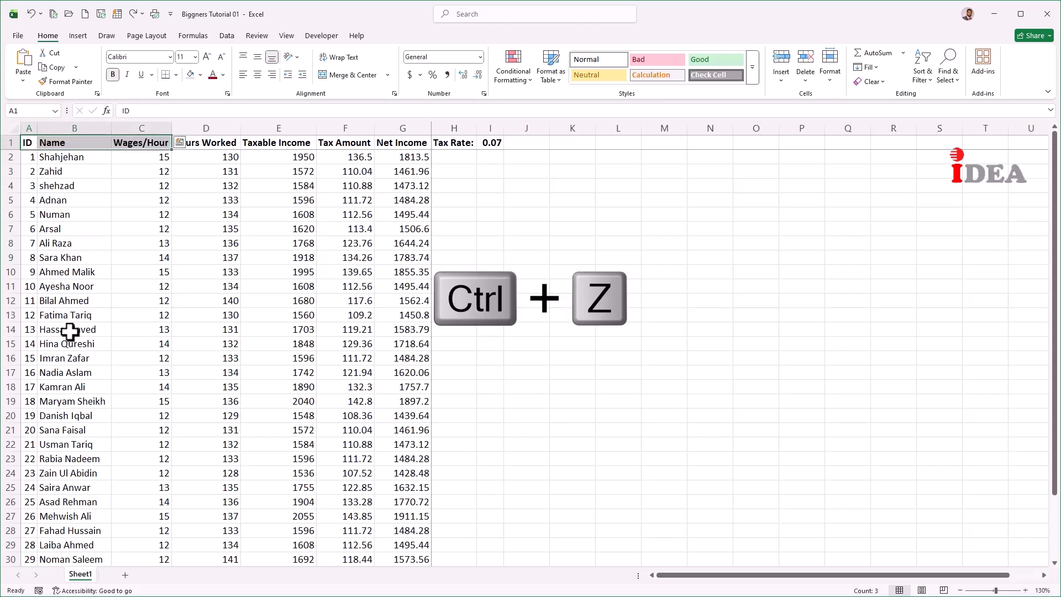
pyautogui.click(526, 199)
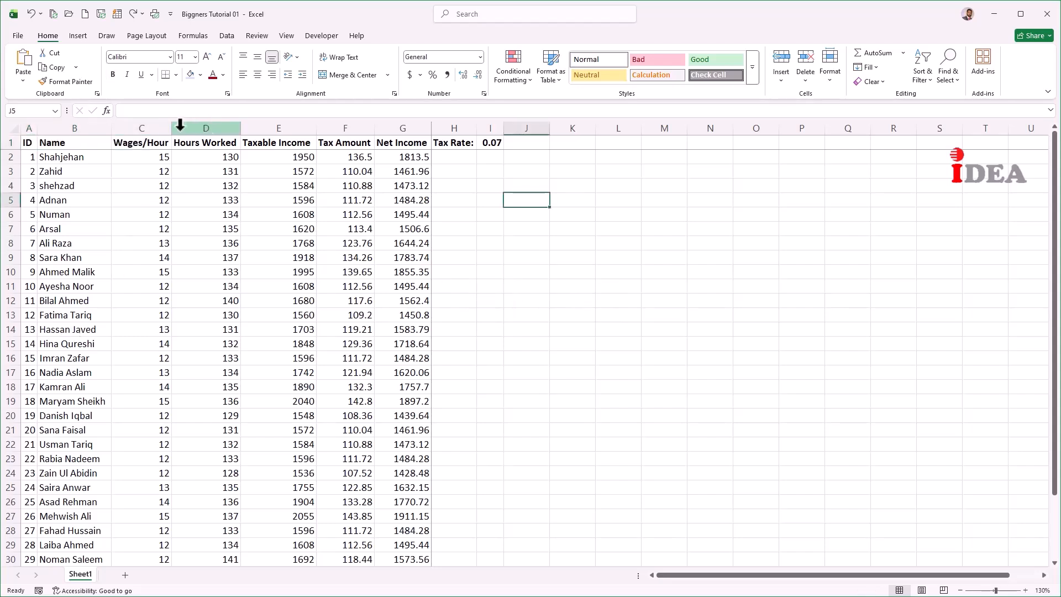
# Step: Apply the Currency number format to the whole Wages/Hour column C
pyautogui.click(154, 120)
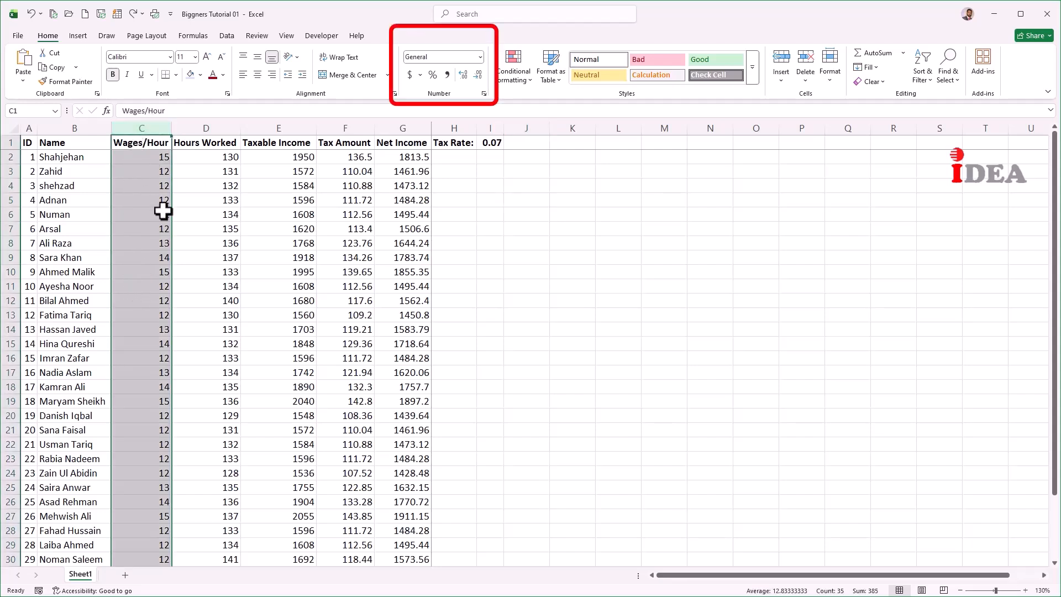
pyautogui.click(480, 57)
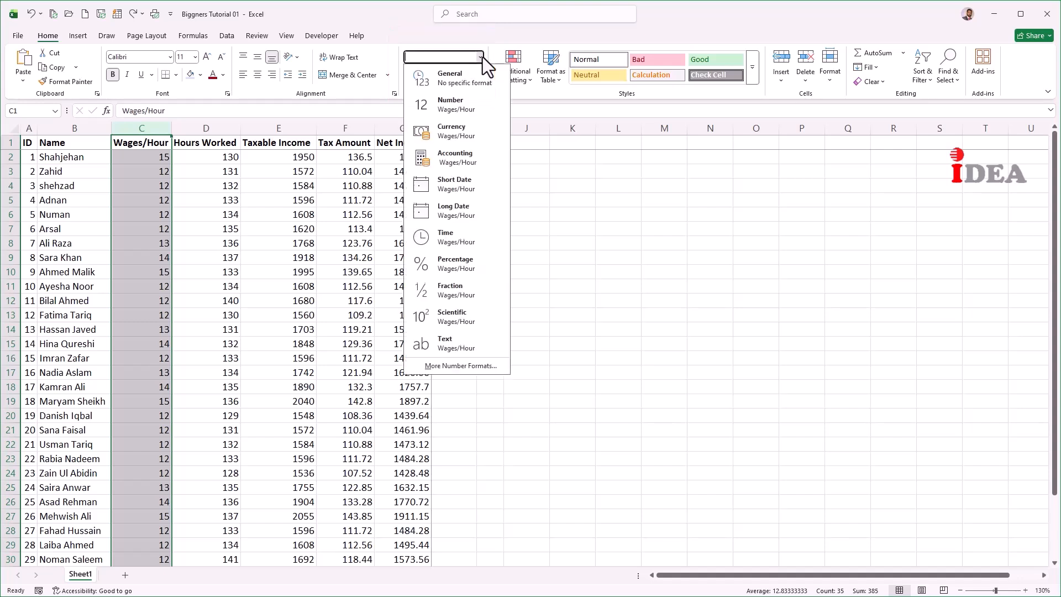
pyautogui.click(453, 132)
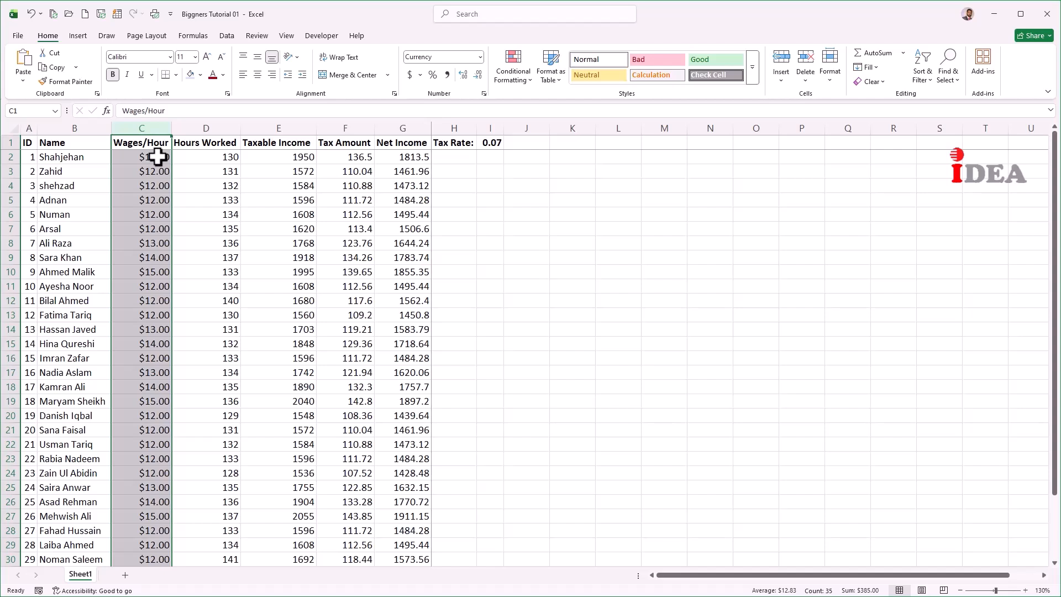
# Step: Apply the Accounting number format to the Taxable Income column E and check it down to the summary rows
pyautogui.click(301, 127)
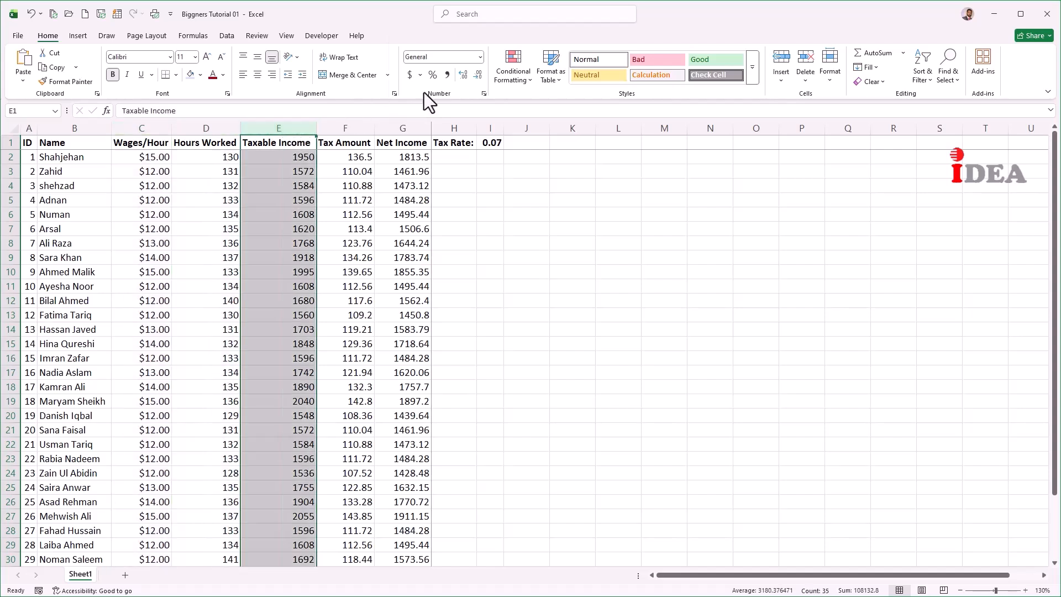
pyautogui.click(481, 58)
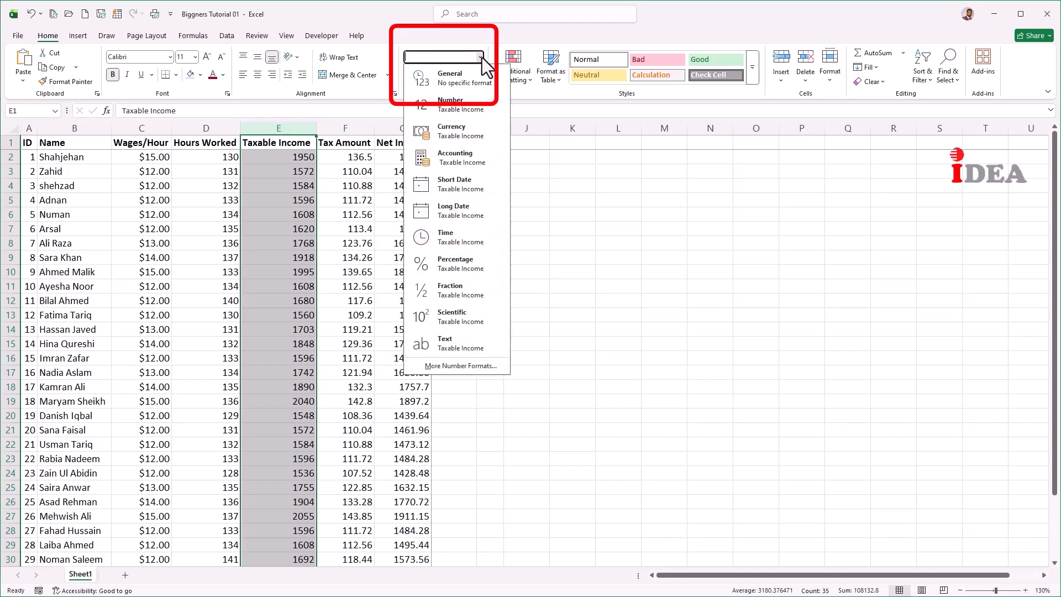
pyautogui.click(464, 159)
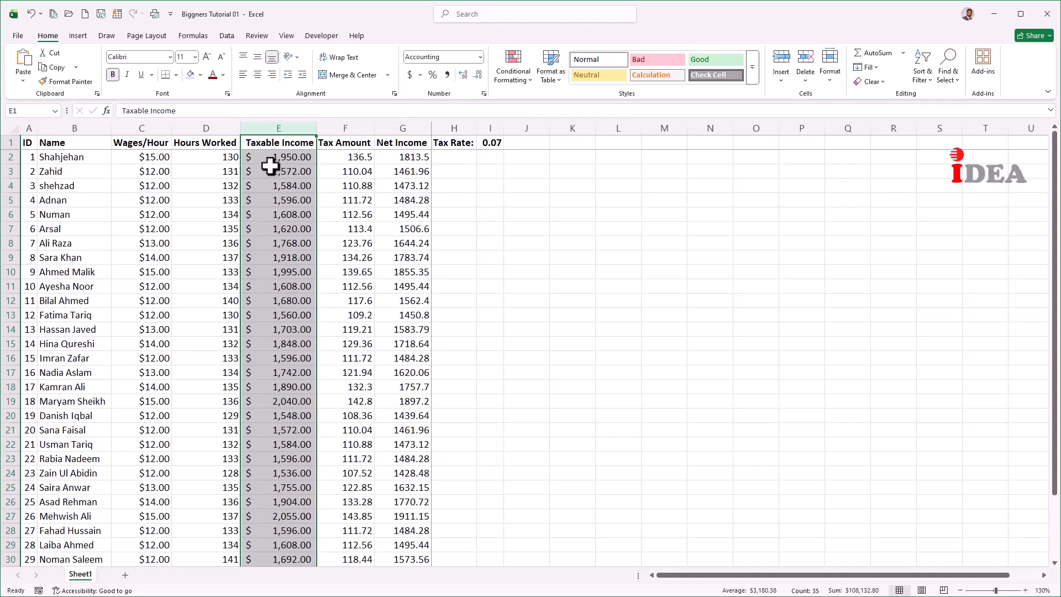
pyautogui.click(288, 156)
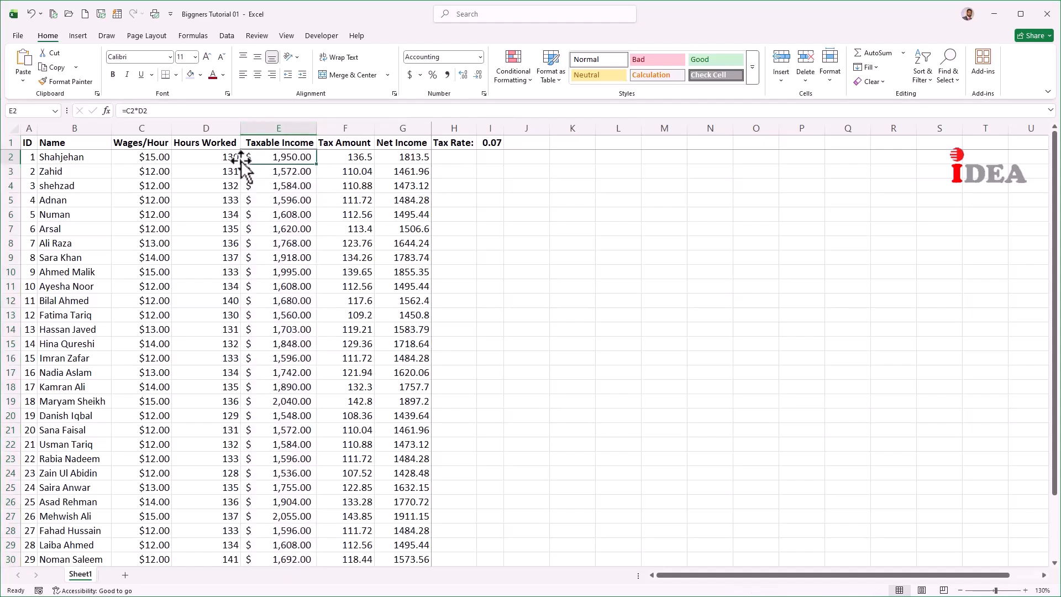
pyautogui.scroll(-4, 284, 221)
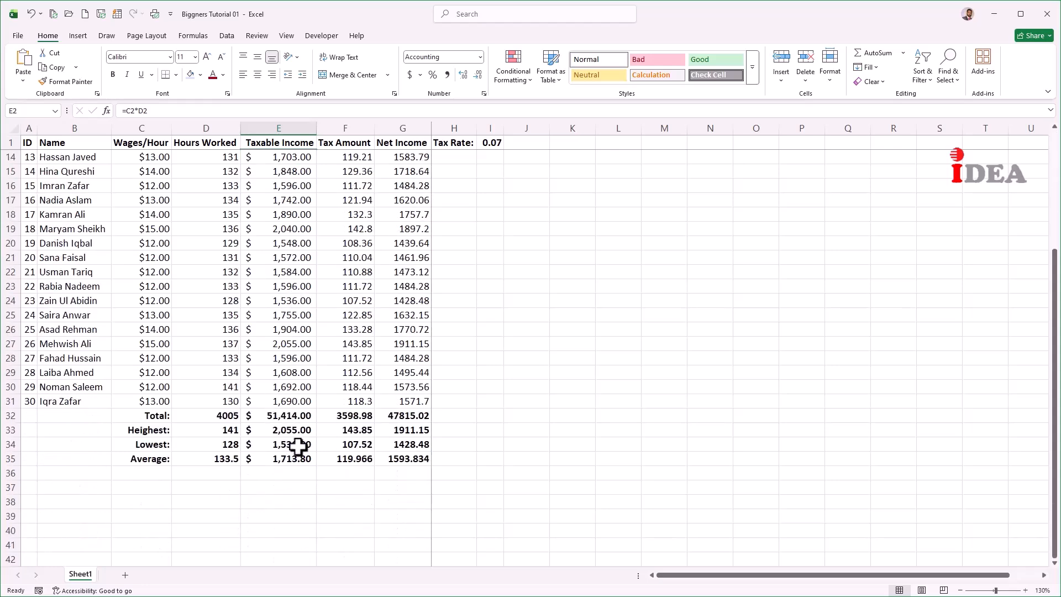
pyautogui.scroll(4, 326, 216)
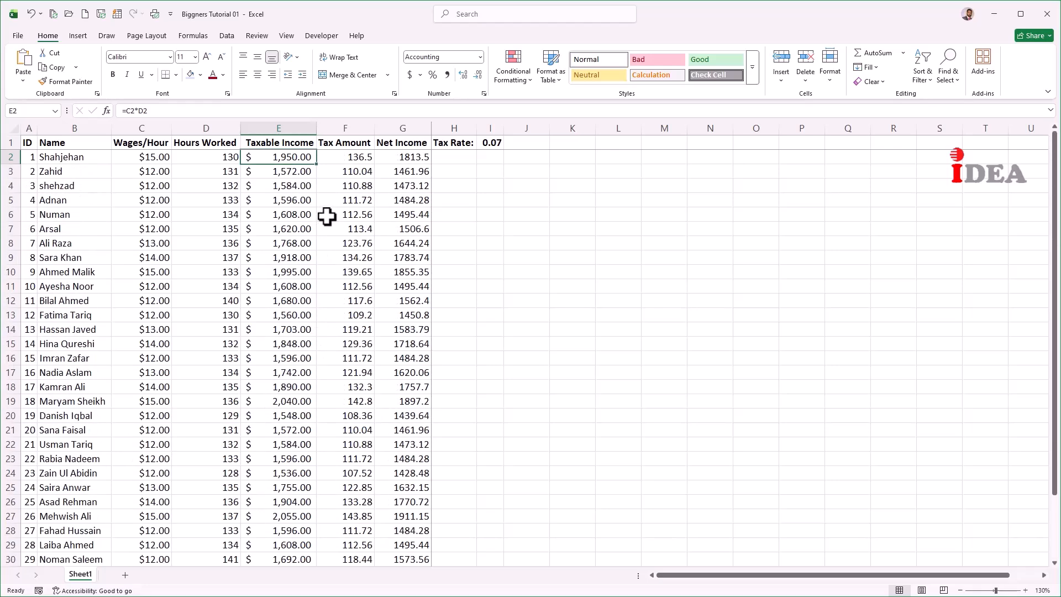
# Step: Apply the Accounting number format to the Tax Amount and Net Income columns F and G
pyautogui.click(361, 130)
pyautogui.moveTo(362, 132); pyautogui.dragTo(387, 132)
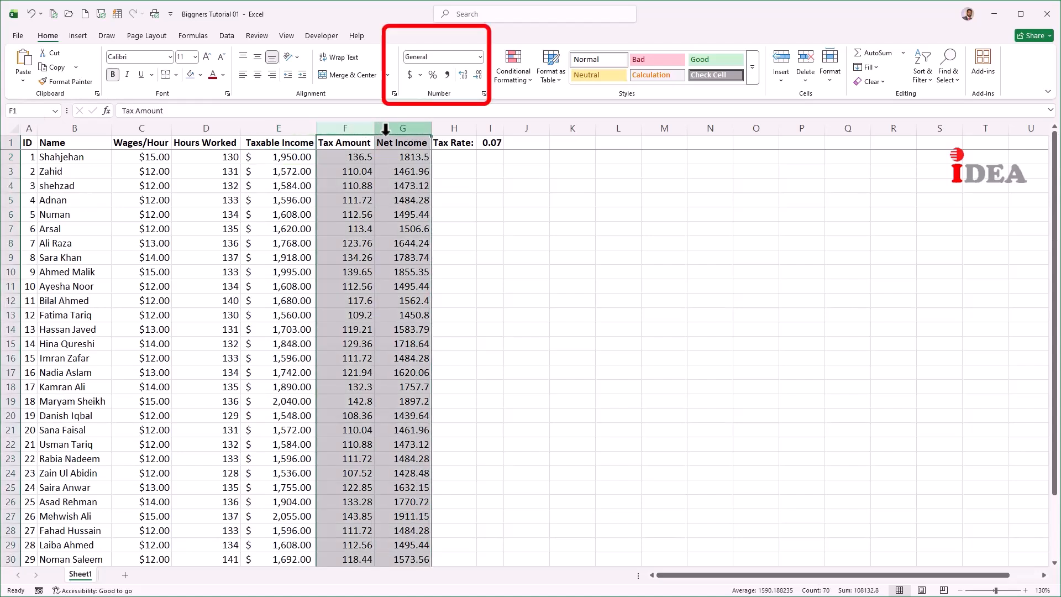
pyautogui.click(479, 58)
pyautogui.click(440, 164)
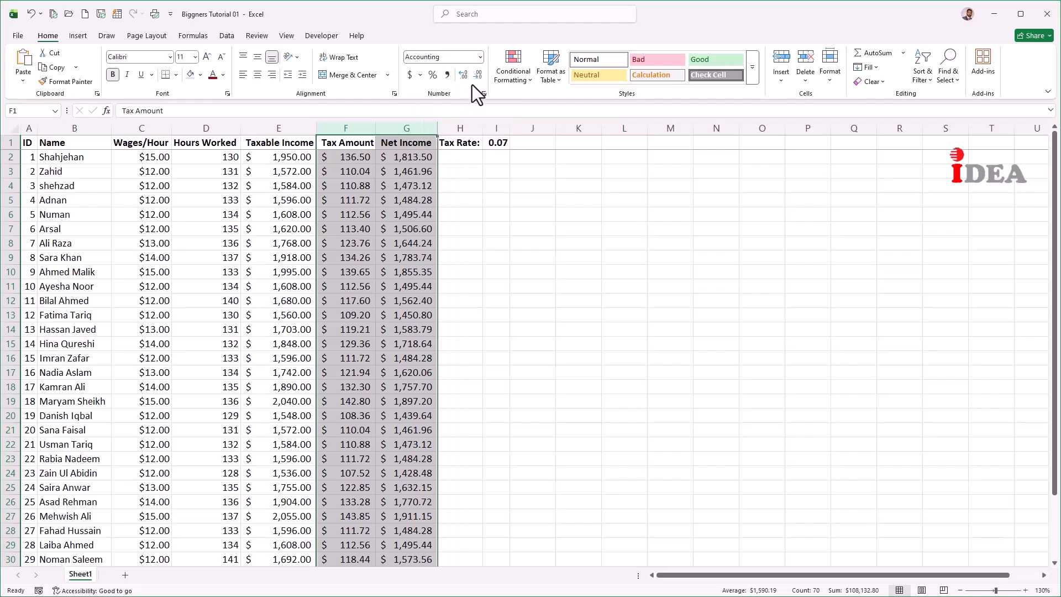
# Step: Examine the Number, Currency and Accounting options in the Format Cells dialog for columns F and G, leaving the format as is
pyautogui.click(481, 58)
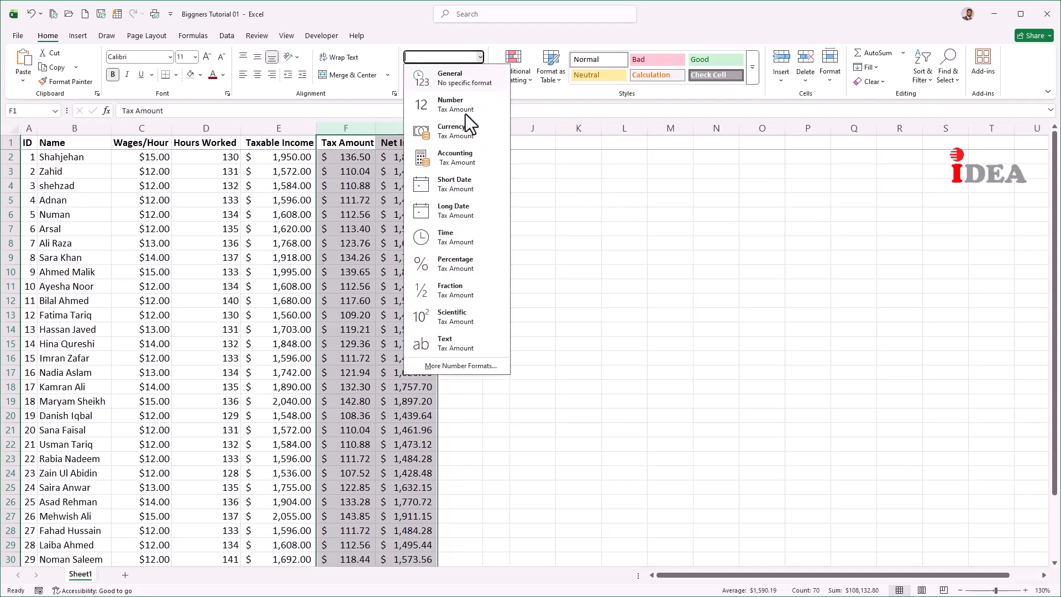
pyautogui.click(458, 369)
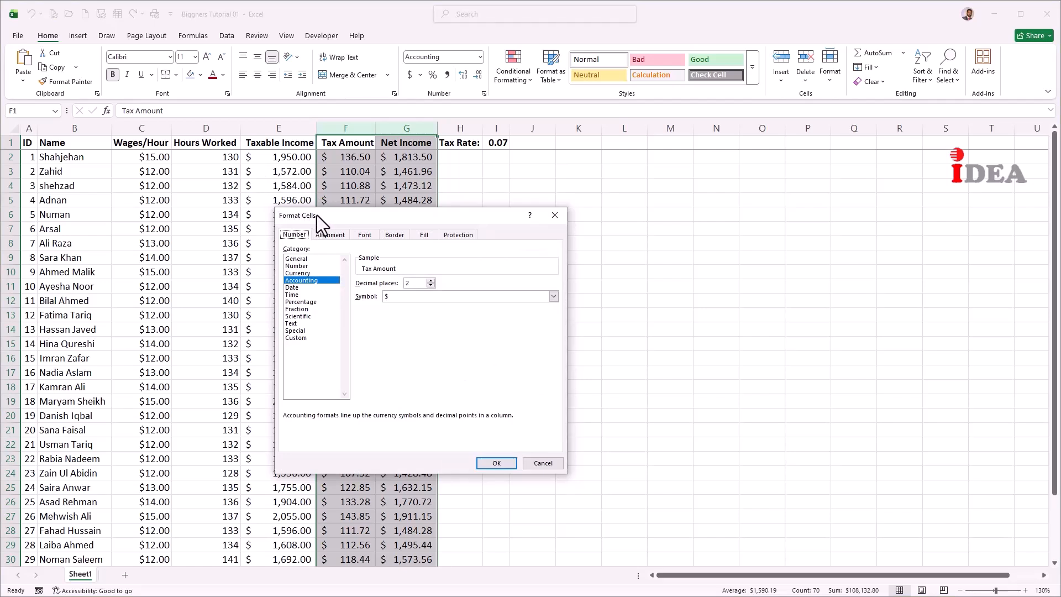
pyautogui.click(300, 266)
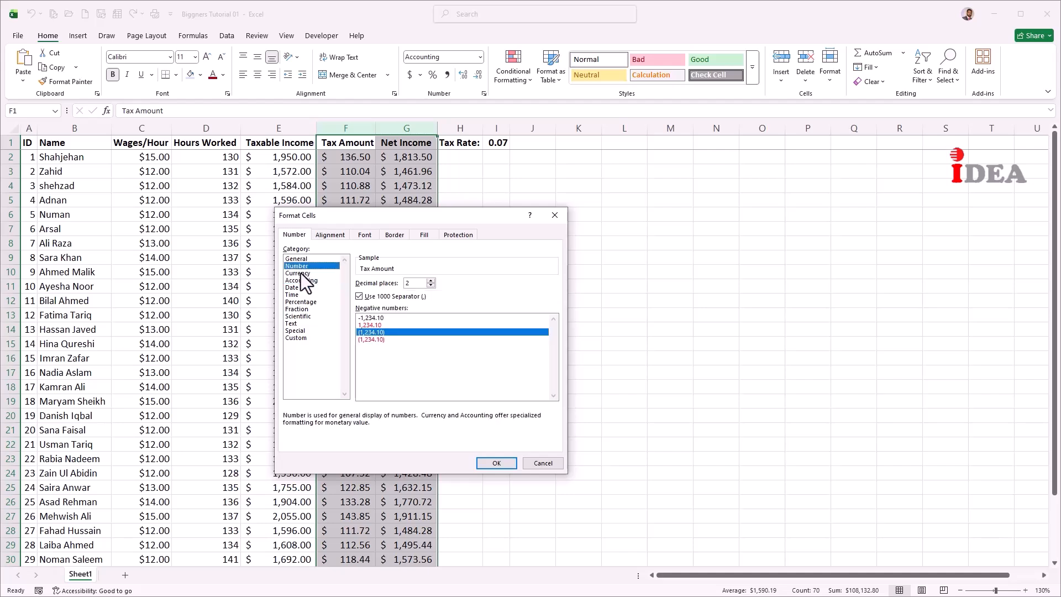
pyautogui.click(301, 273)
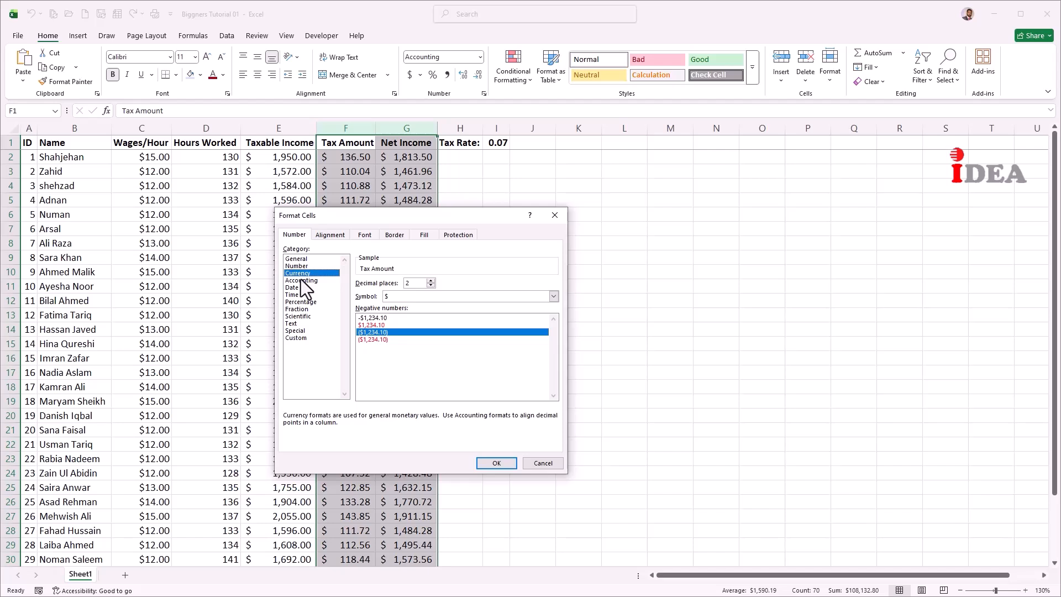
pyautogui.click(300, 281)
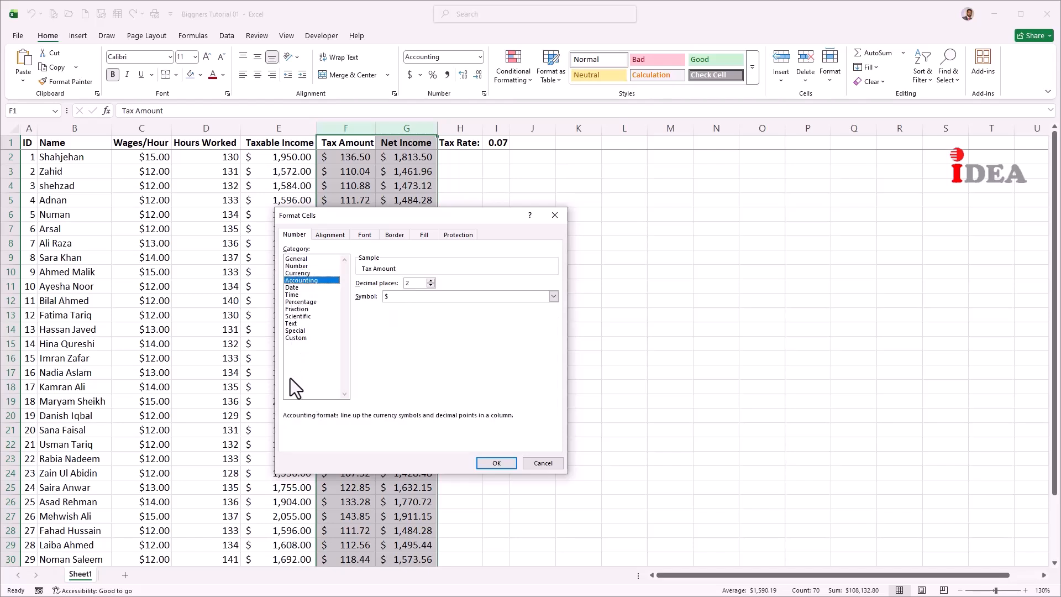
pyautogui.click(544, 463)
pyautogui.click(414, 256)
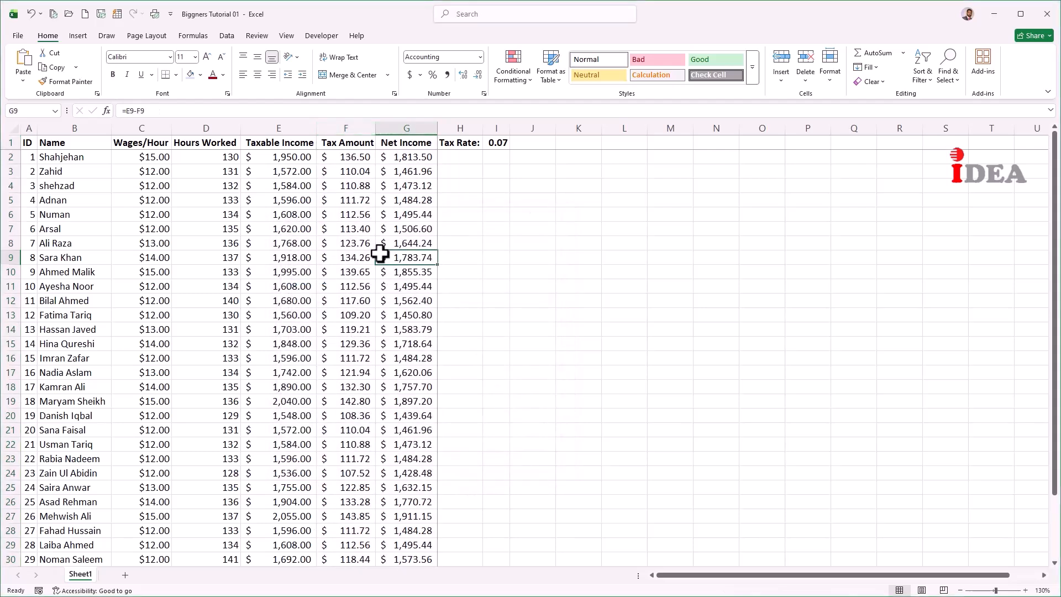
# Step: Format the tax rate in cell I1 as a percentage and set it to 10%
pyautogui.click(503, 145)
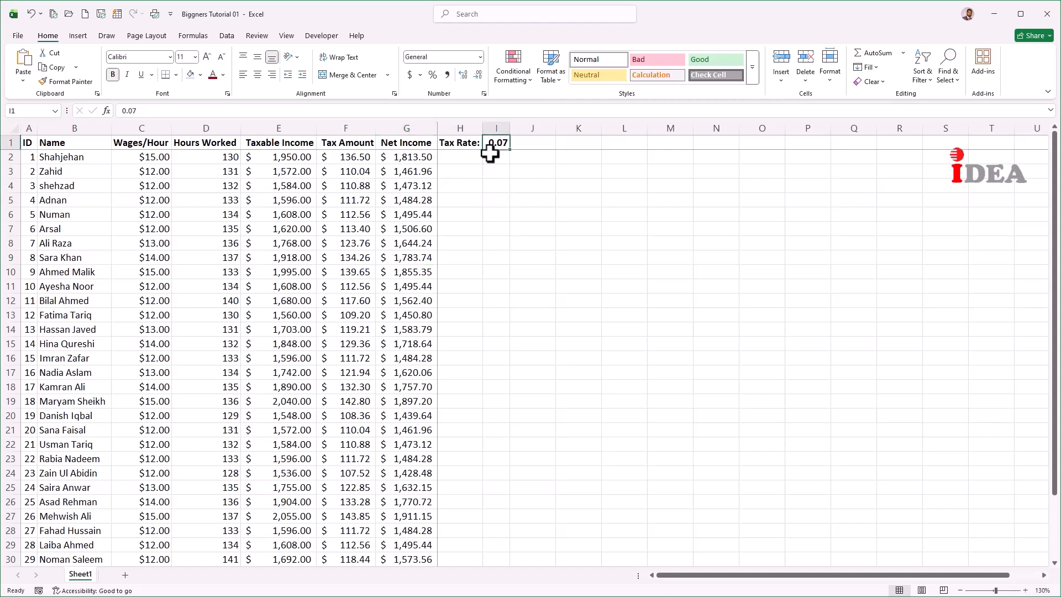
pyautogui.click(433, 76)
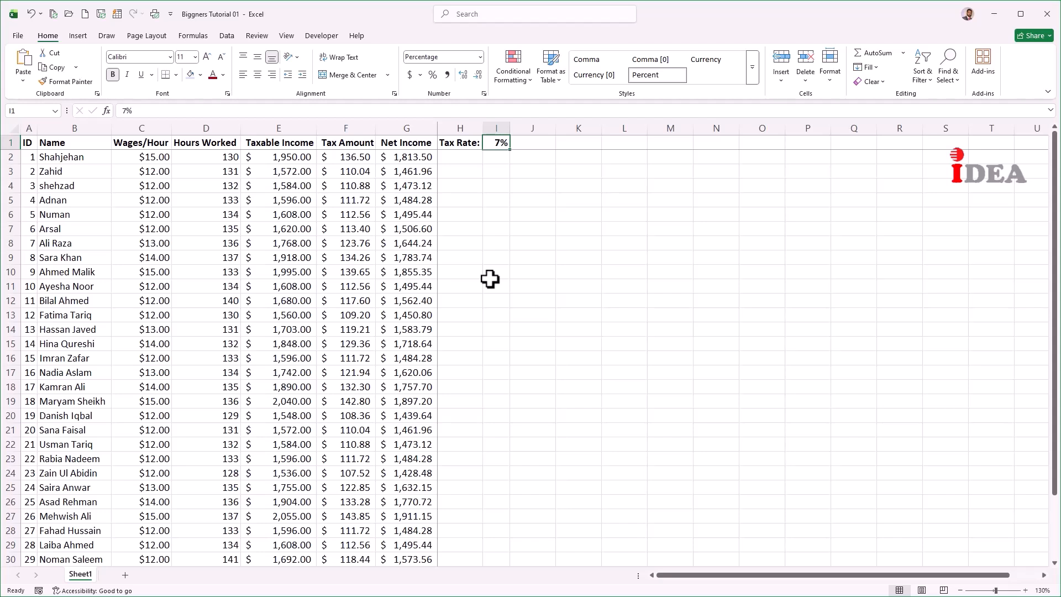
pyautogui.write('1')
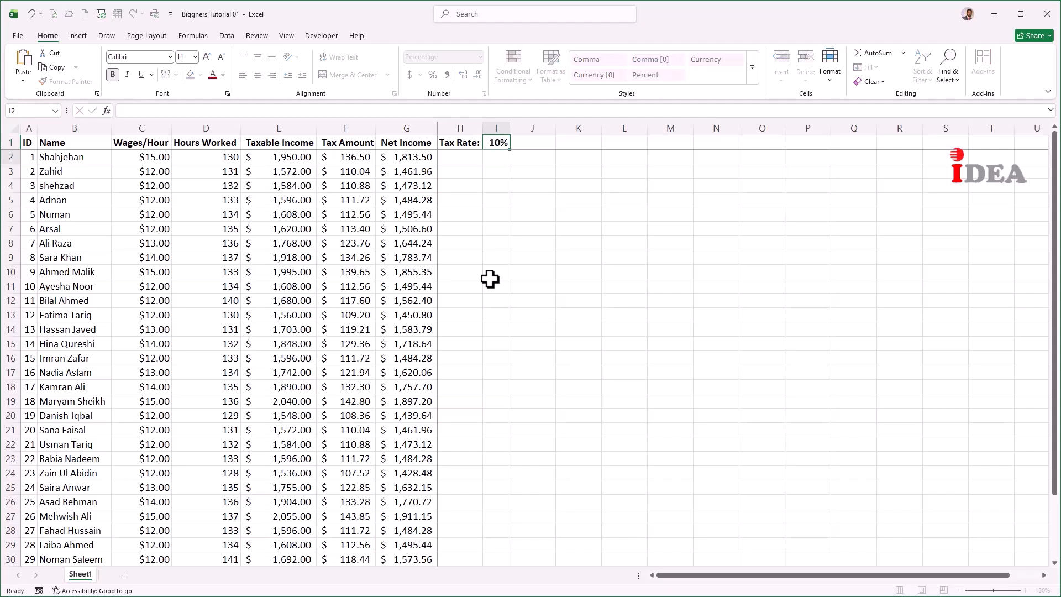
pyautogui.write('0')
pyautogui.press('Return')
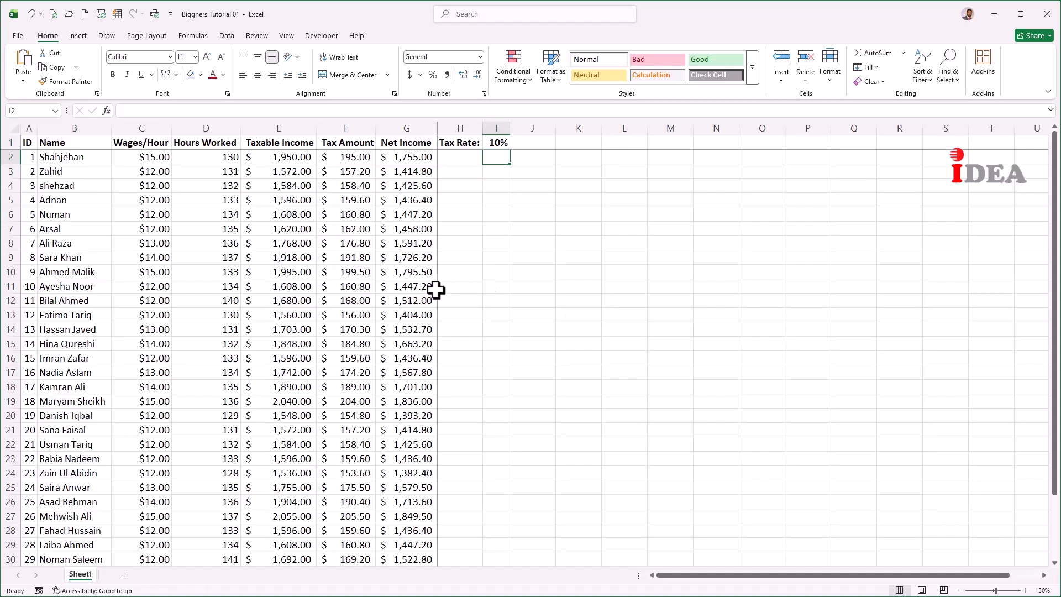
# Step: Try the Taxable Income column E with no decimal places, and return it to two decimal places
pyautogui.click(304, 126)
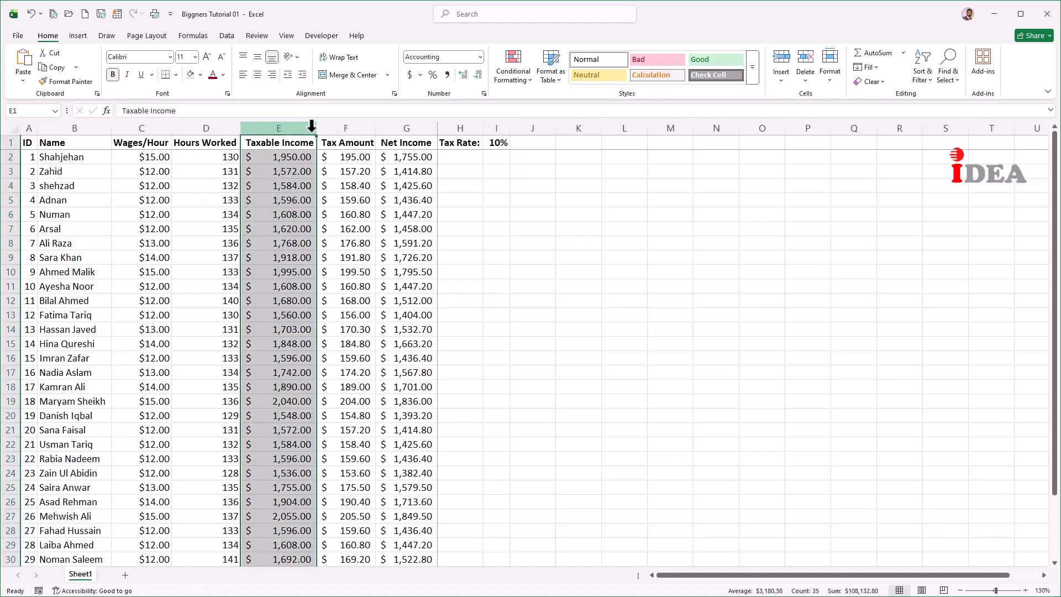
pyautogui.click(477, 76)
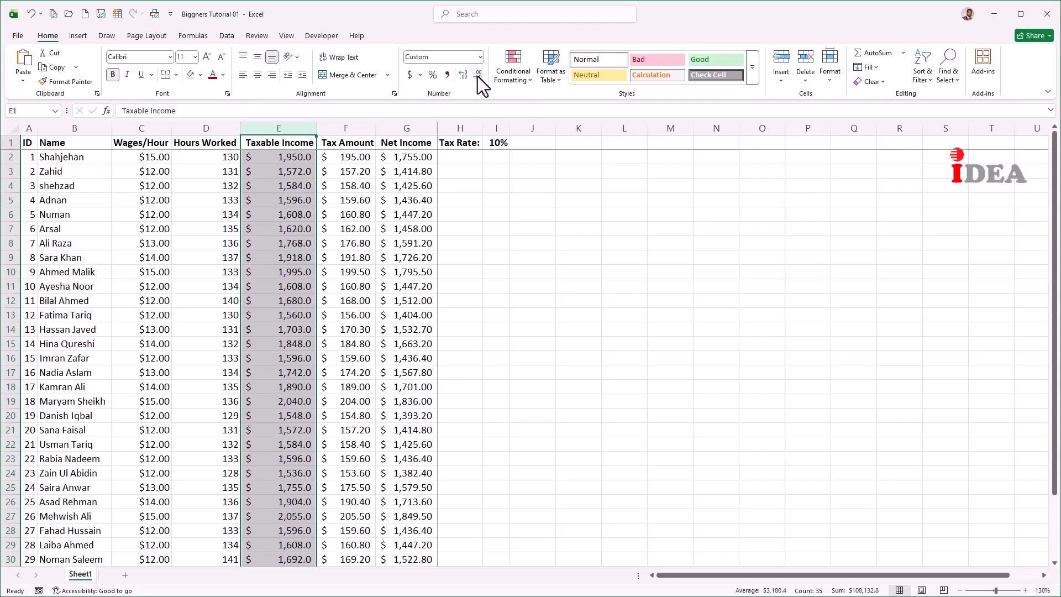
pyautogui.click(477, 76)
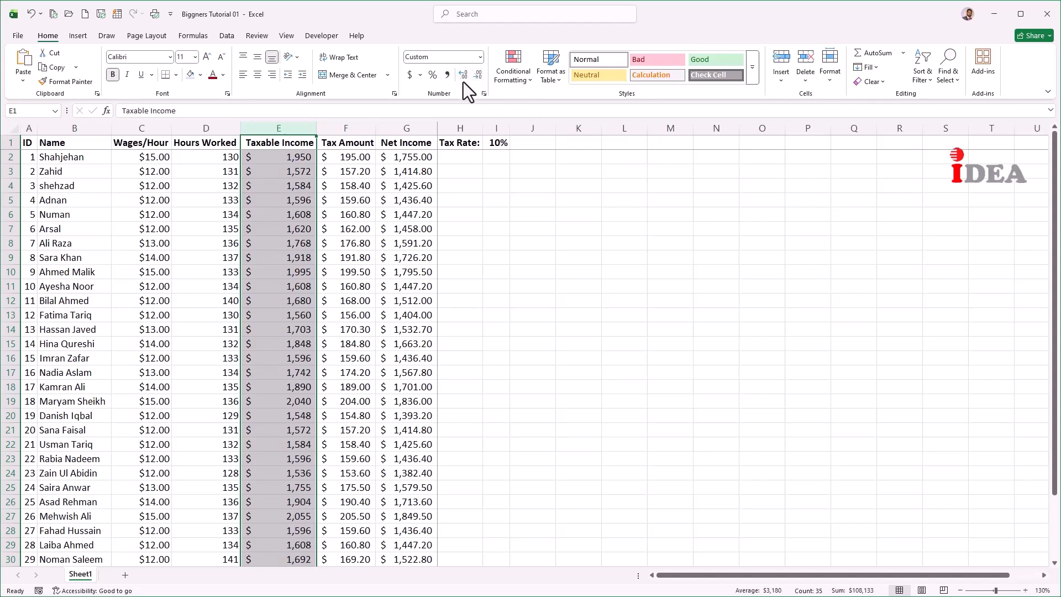
pyautogui.click(463, 76)
pyautogui.click(463, 76)
# Step: Apply All Borders to the whole wages table, A1:G35, including the summary rows
pyautogui.moveTo(25, 139); pyautogui.dragTo(411, 557)
pyautogui.scroll(-1, 357, 334)
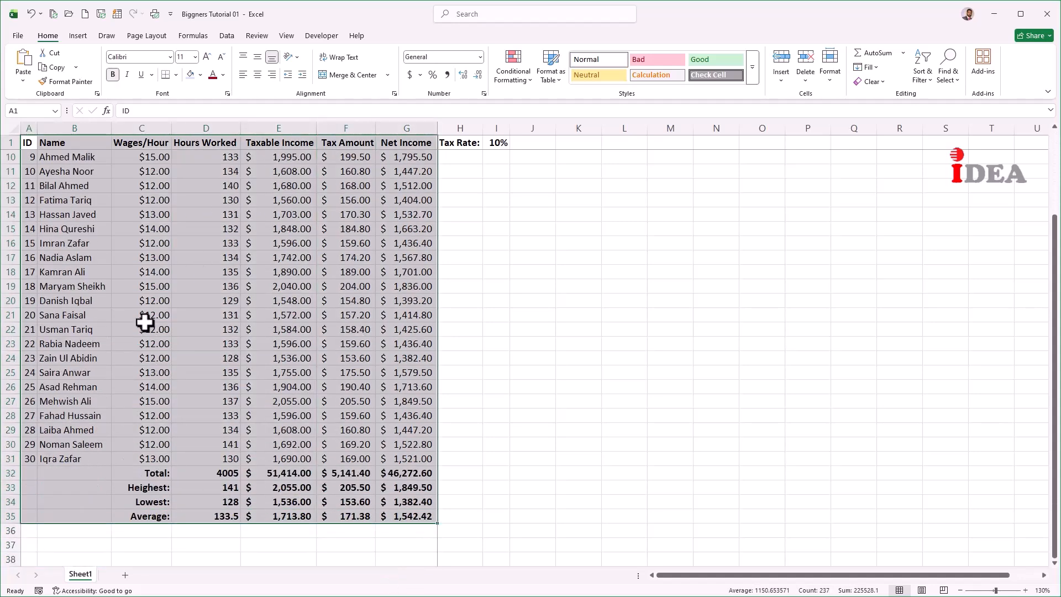
pyautogui.click(175, 75)
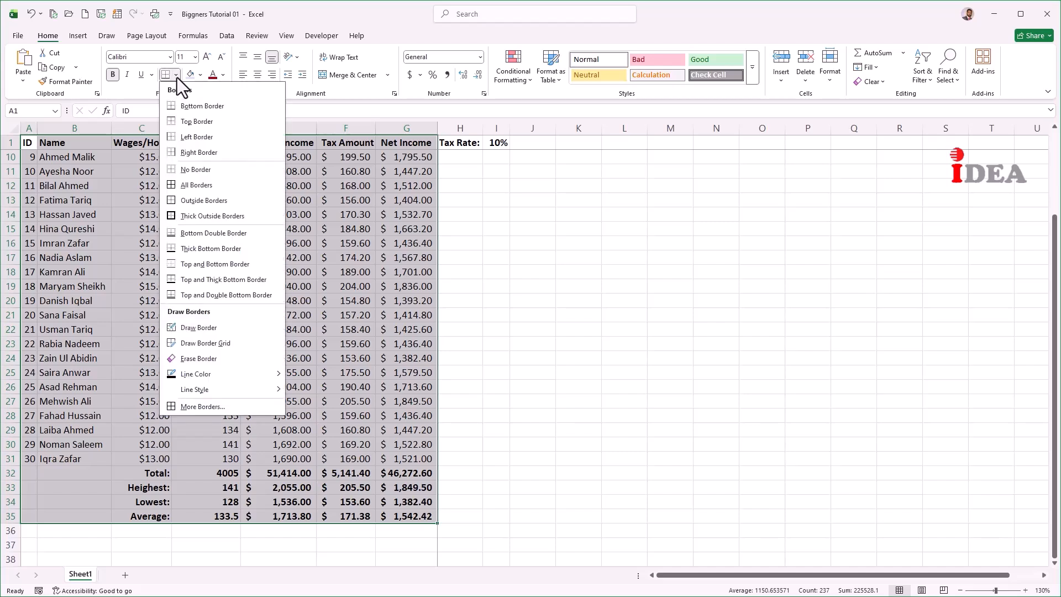
pyautogui.click(195, 185)
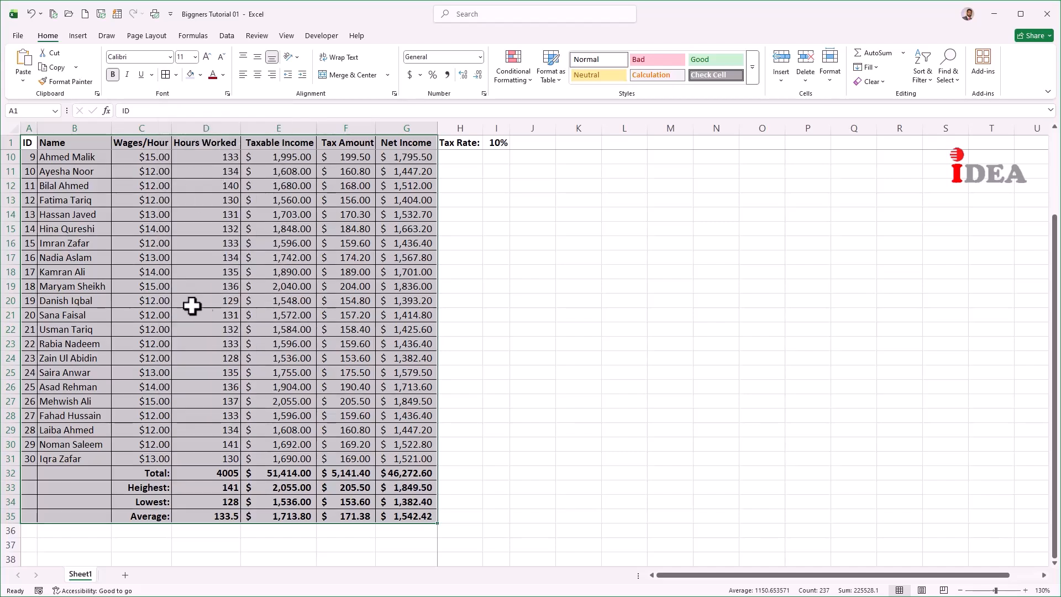
pyautogui.scroll(3, 165, 276)
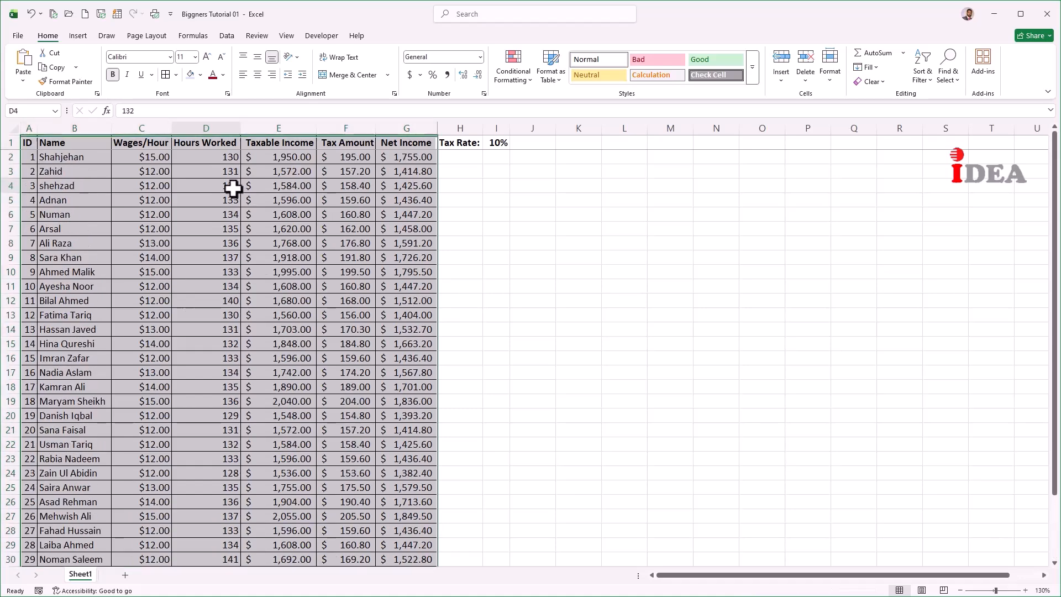
pyautogui.click(235, 188)
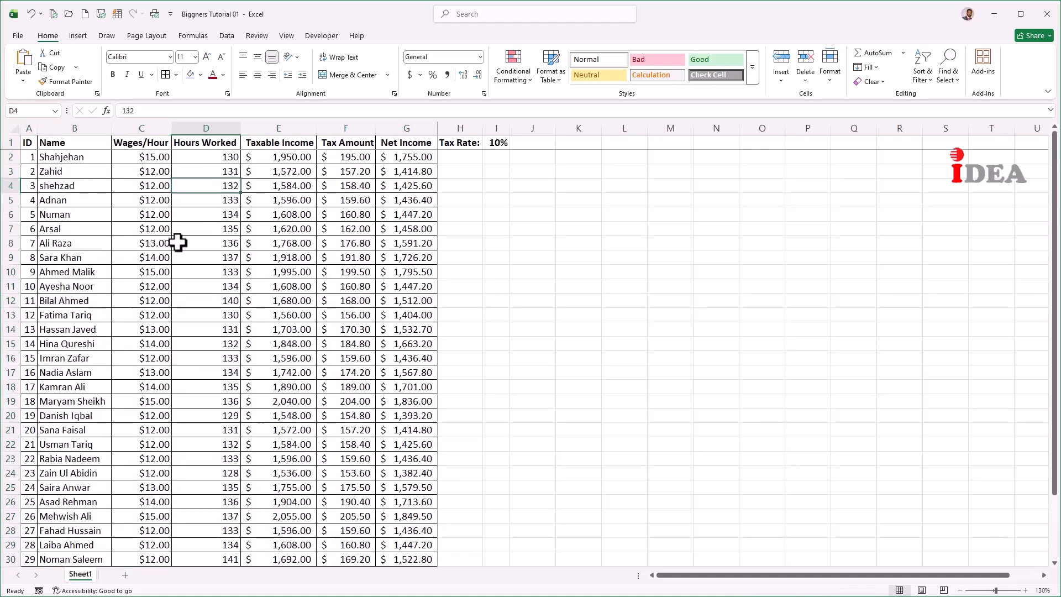
# Step: Try Merge & Center on the Total label cells A32:C32 and the Heighest label cells A33:C33
pyautogui.scroll(-4, 203, 238)
pyautogui.scroll(-1, 204, 238)
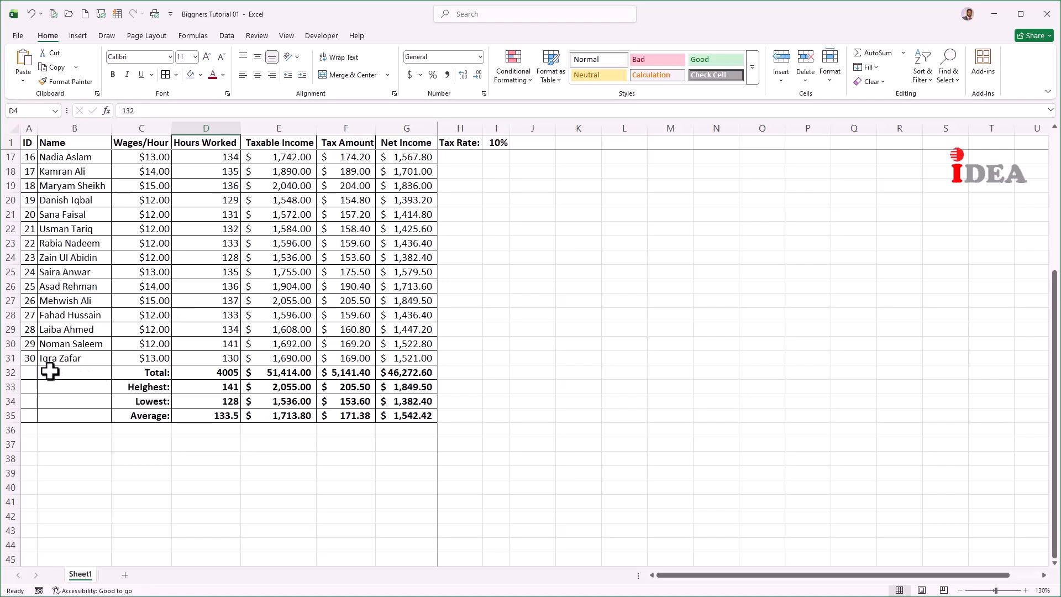
pyautogui.moveTo(27, 373); pyautogui.dragTo(126, 378)
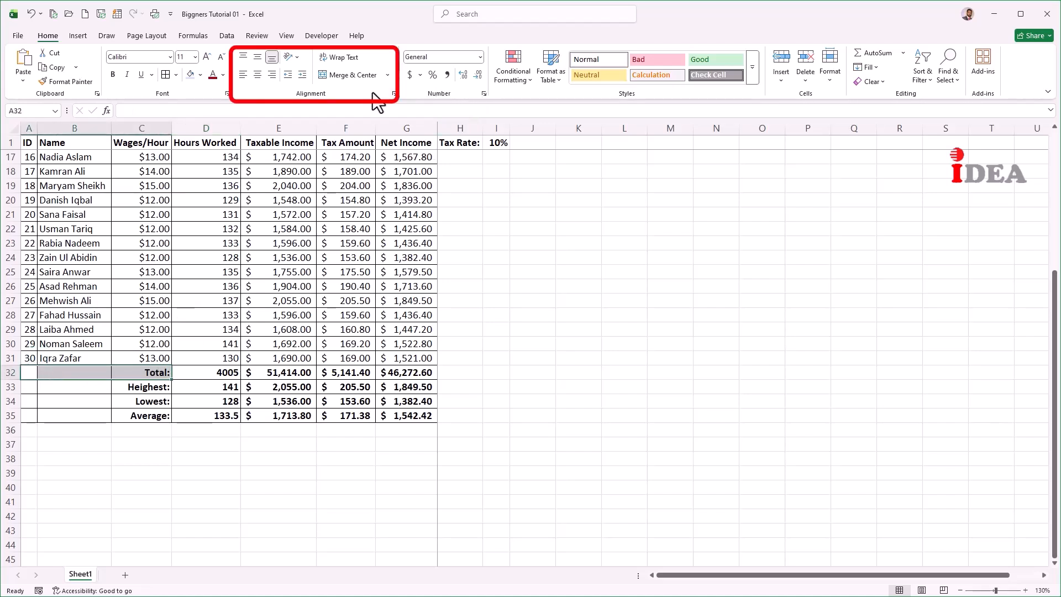
pyautogui.click(336, 80)
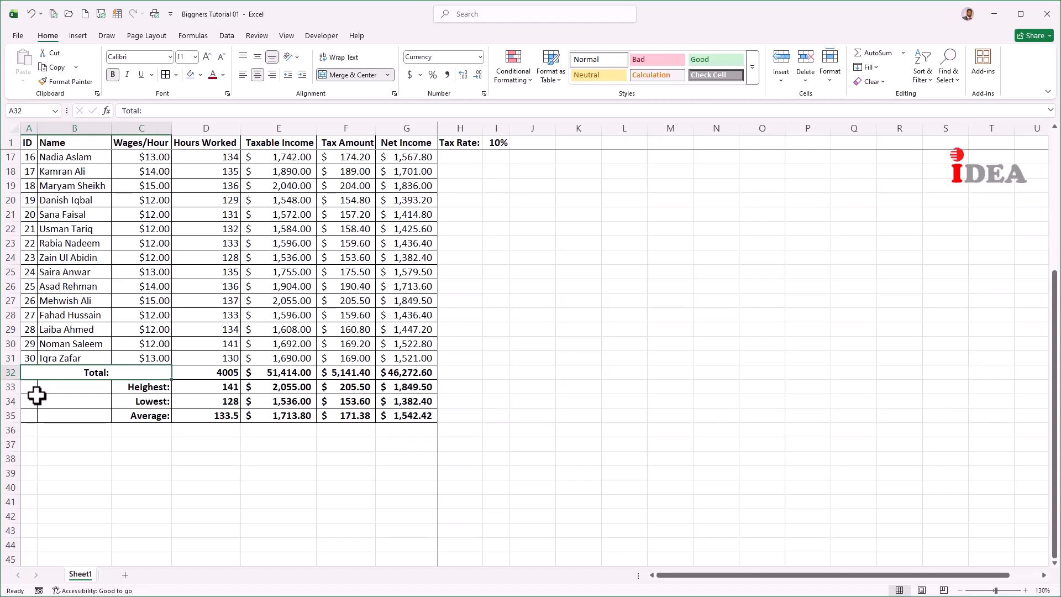
pyautogui.moveTo(34, 387); pyautogui.dragTo(126, 380)
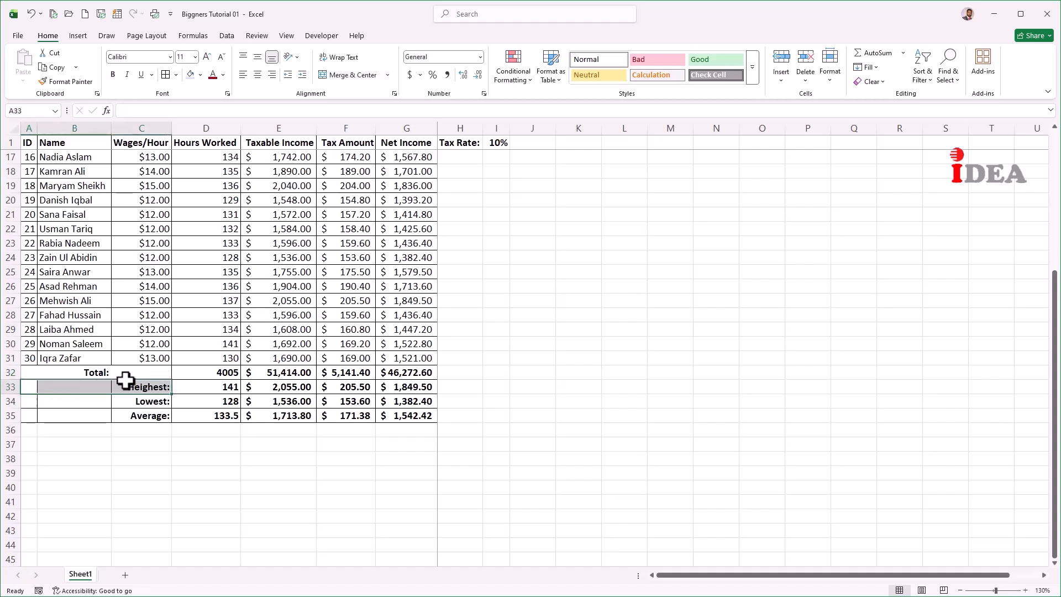
pyautogui.click(330, 78)
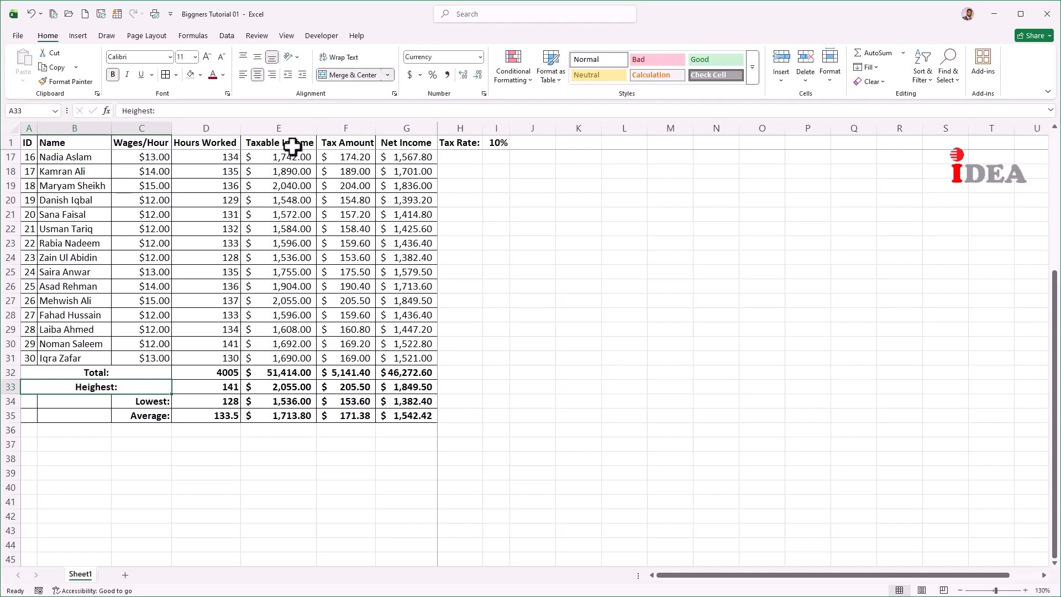
# Step: Unmerge the Total and Heighest label cells in rows 32 and 33
pyautogui.click(123, 371)
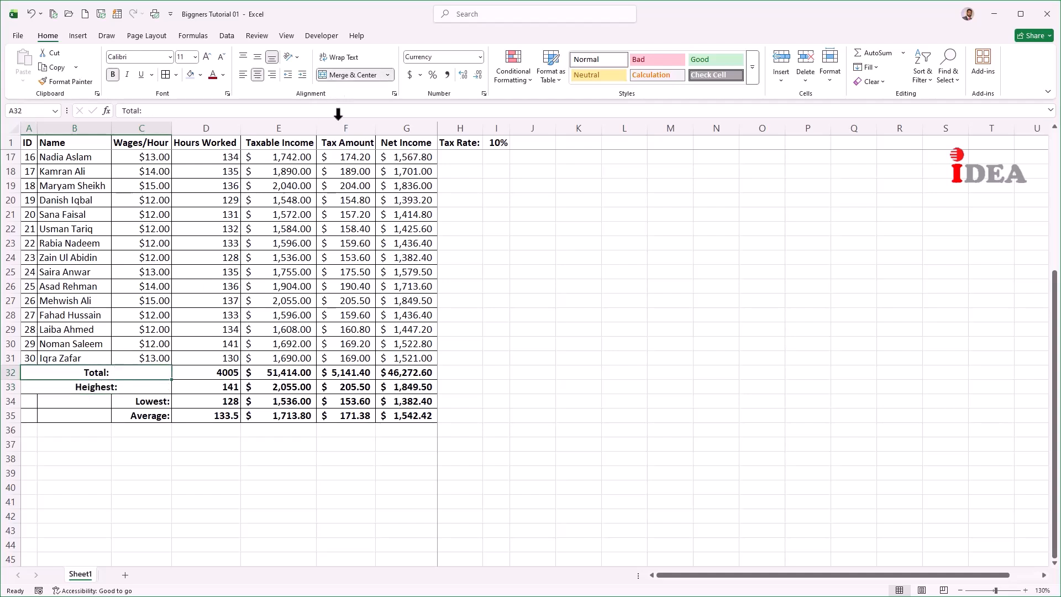
pyautogui.click(387, 75)
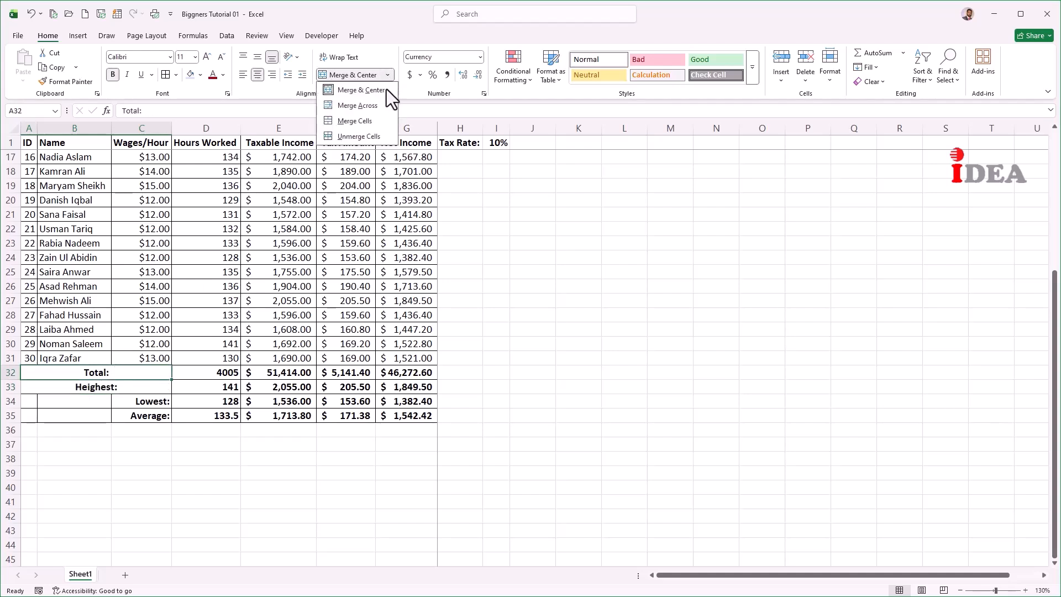
pyautogui.click(366, 141)
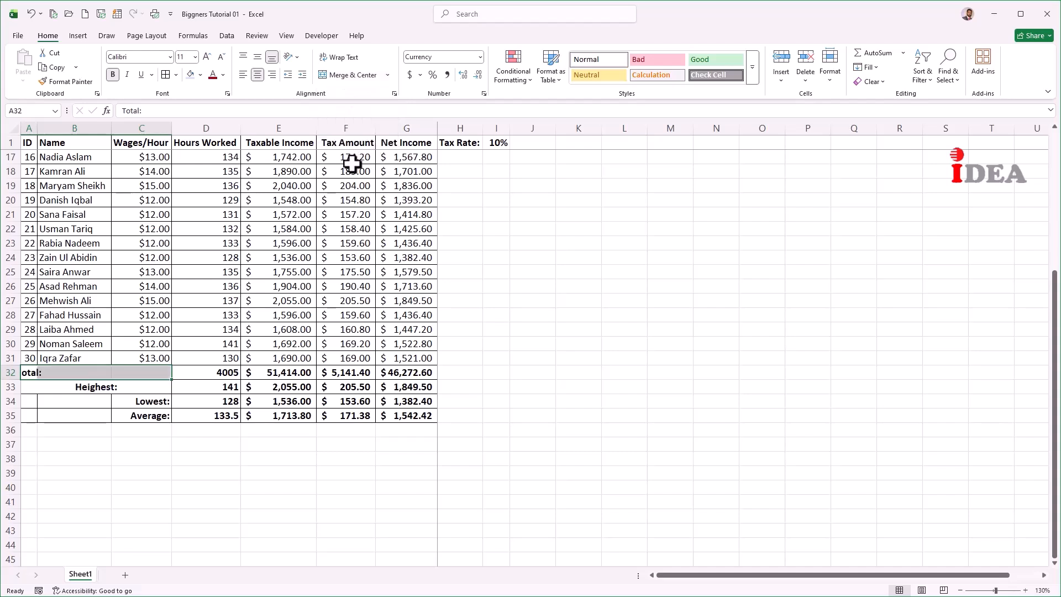
pyautogui.click(71, 386)
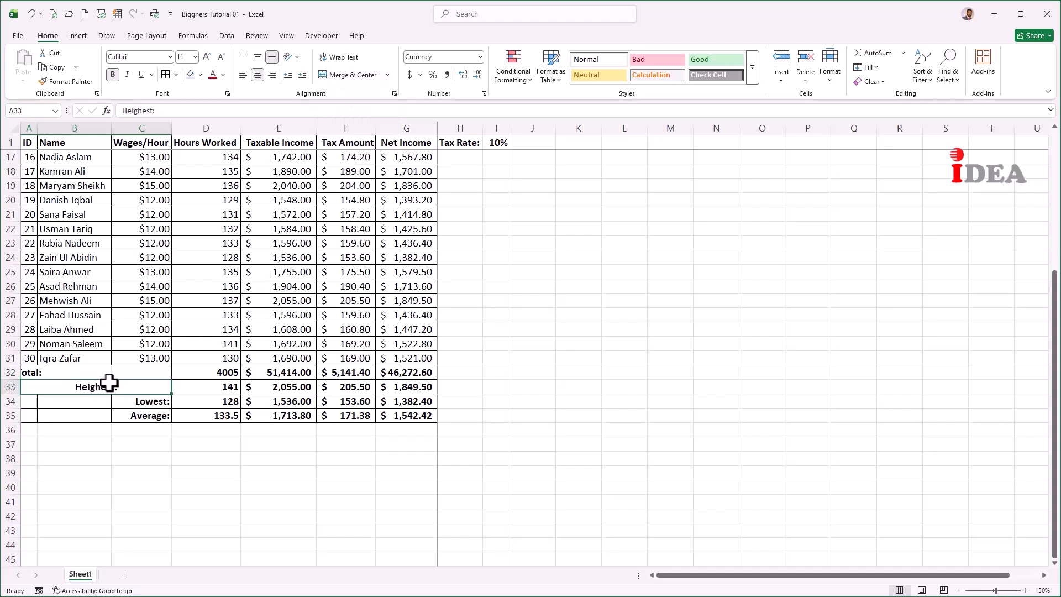
pyautogui.click(387, 76)
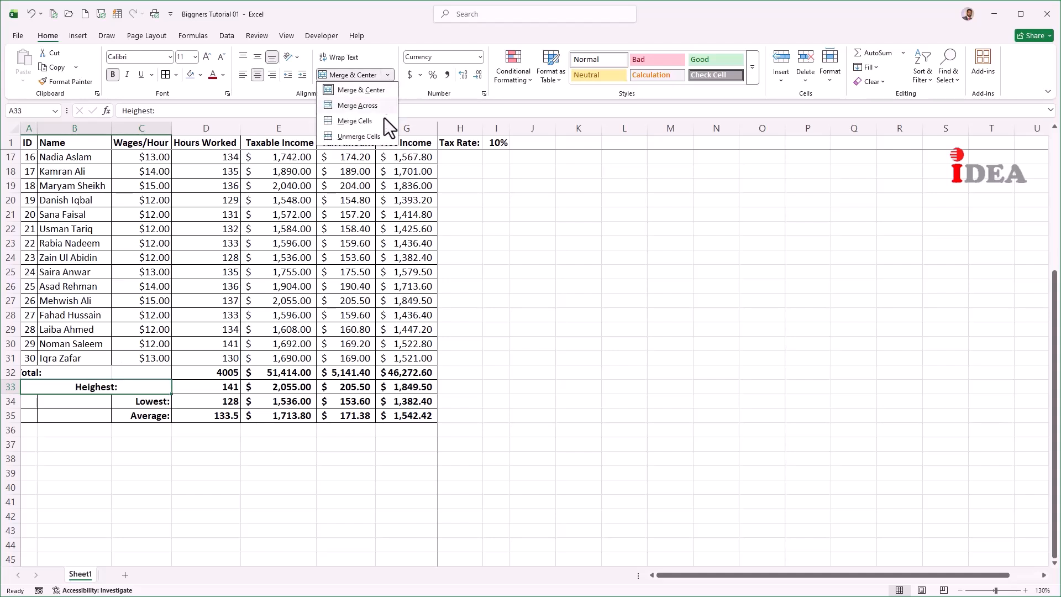
pyautogui.click(372, 139)
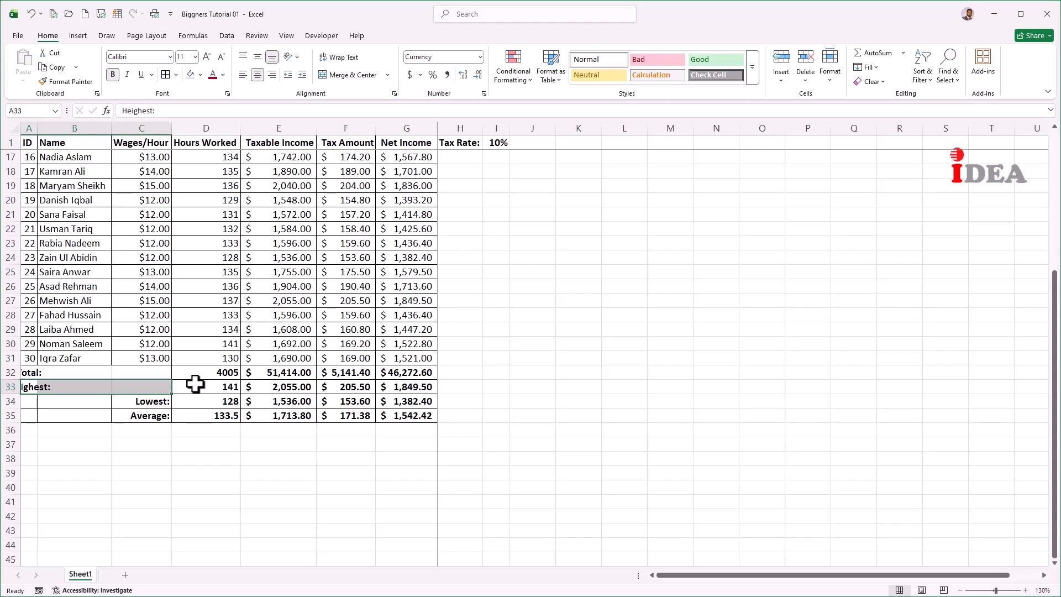
# Step: Undo the unmerging and the Merge & Center on the label cells in rows 32 and 33
pyautogui.hotkey('ctrl', 'z')
pyautogui.hotkey('ctrl', 'z')
pyautogui.hotkey('ctrl', 'z')
pyautogui.hotkey('ctrl', 'z')
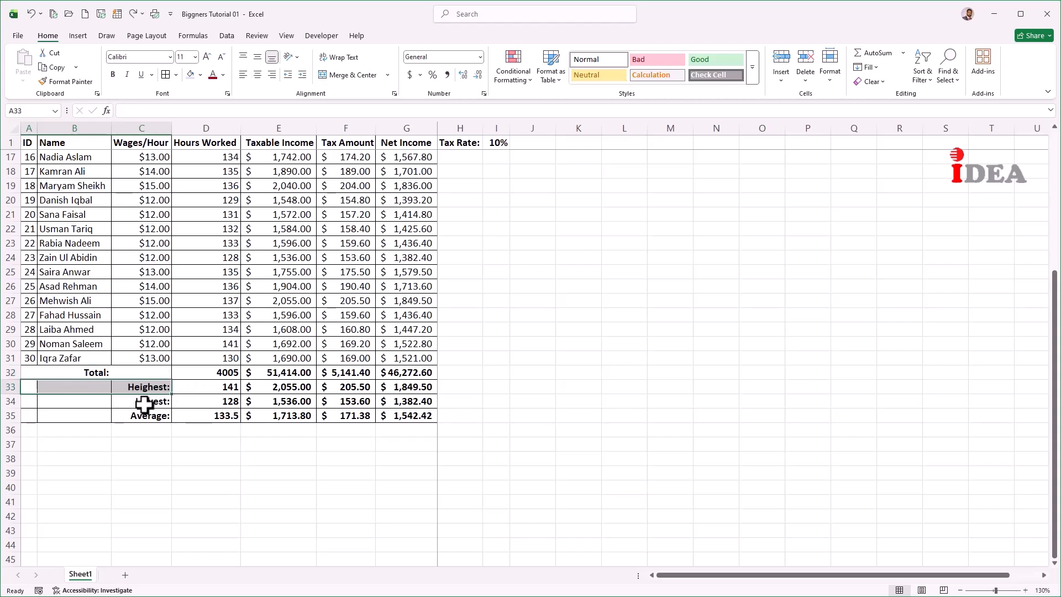
pyautogui.hotkey('ctrl', 'z')
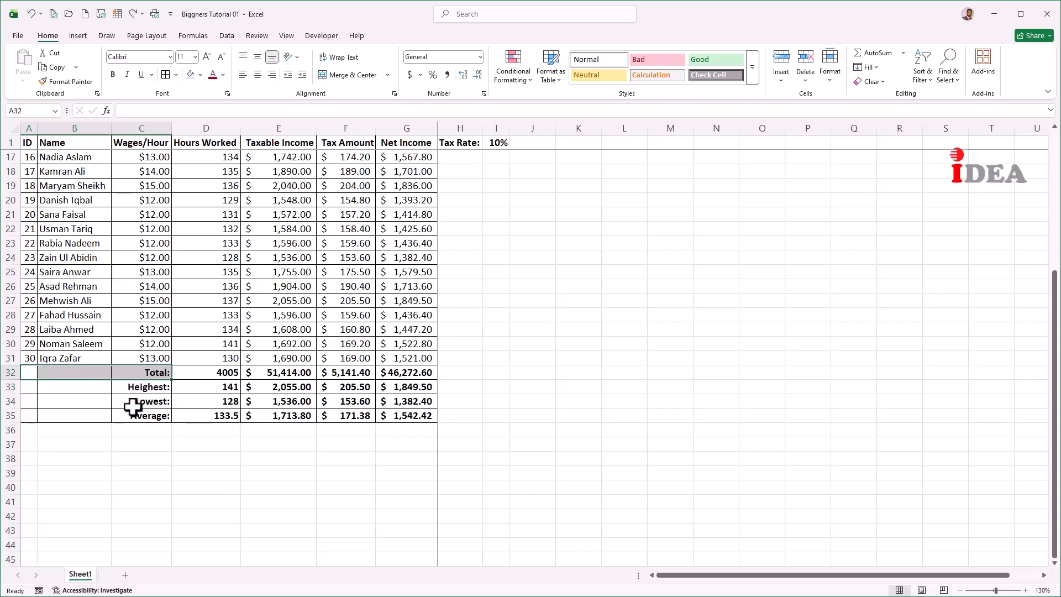
# Step: Merge the summary label cells A32:C35 row by row with Merge Across and check each merged label
pyautogui.click(152, 373)
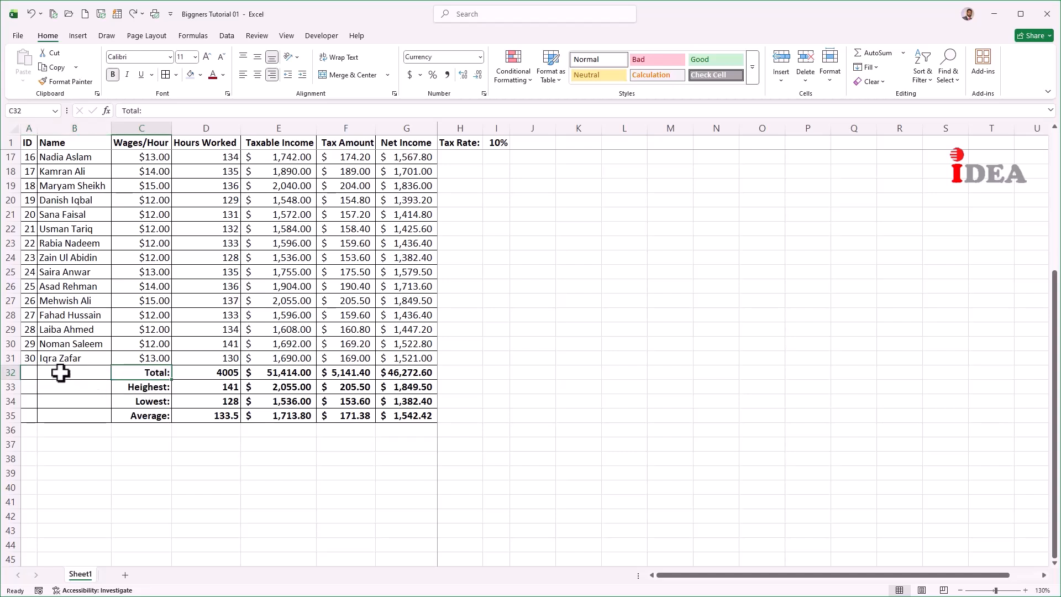
pyautogui.moveTo(34, 373); pyautogui.dragTo(125, 416)
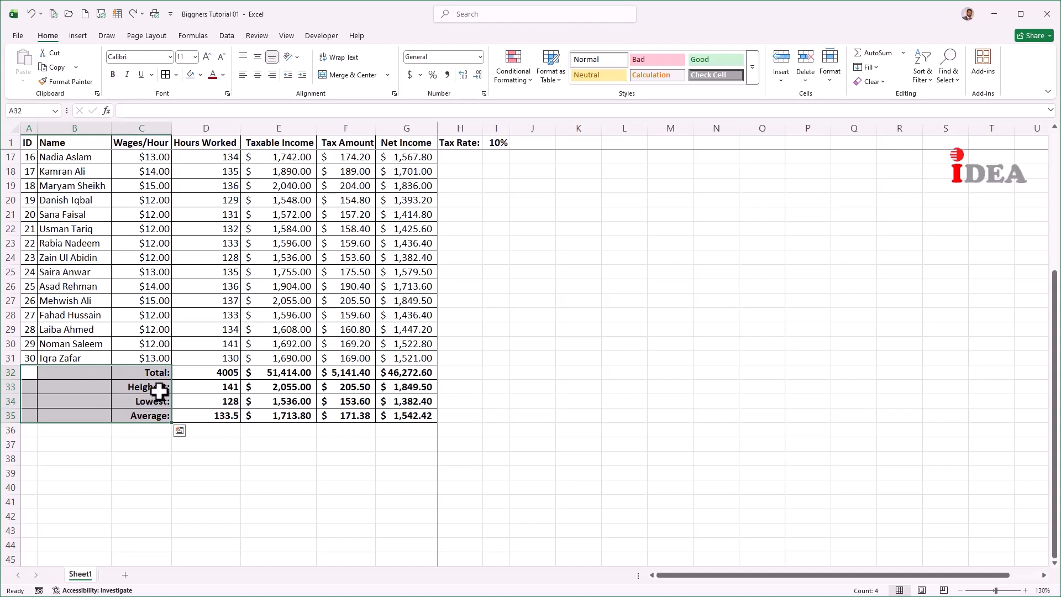
pyautogui.click(389, 76)
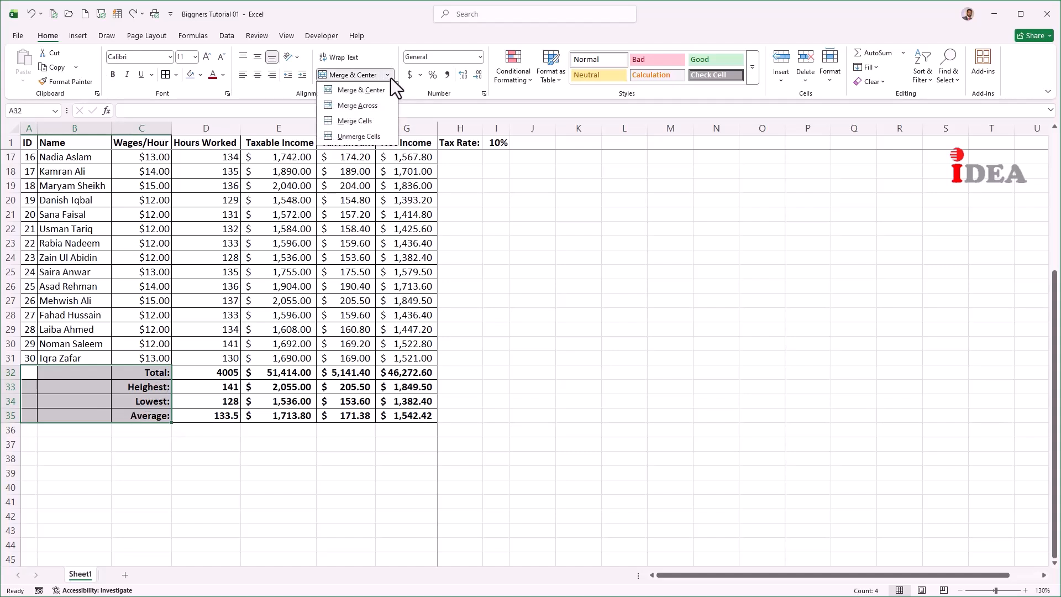
pyautogui.click(362, 109)
pyautogui.click(71, 372)
pyautogui.click(71, 388)
pyautogui.click(71, 399)
pyautogui.click(69, 413)
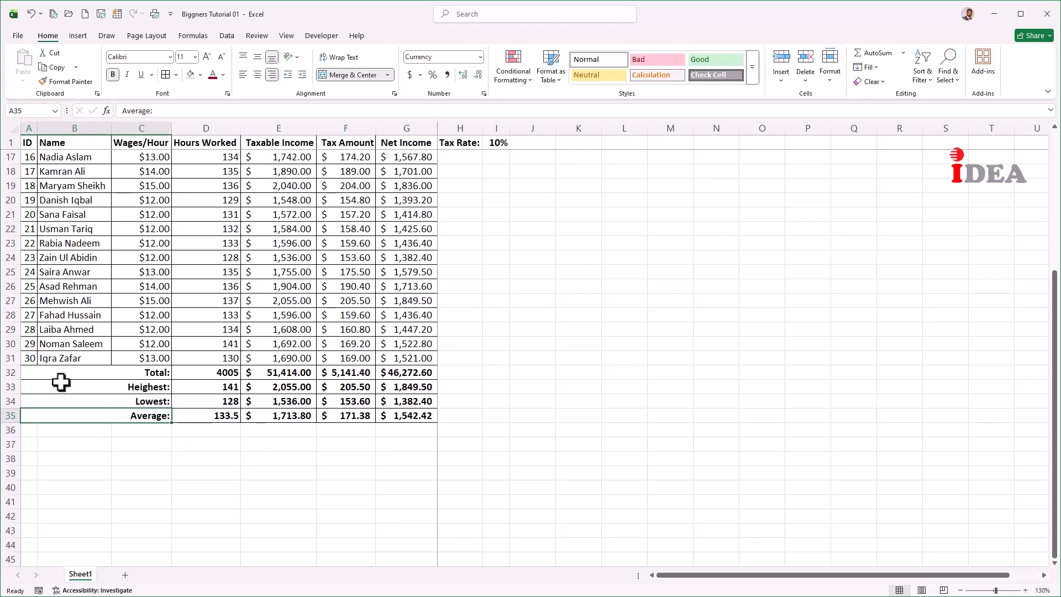
# Step: Fill the Total row A32:G32 with the lightest green and the Heighest row A33:G33 with the lightest blue
pyautogui.moveTo(39, 370); pyautogui.dragTo(440, 379)
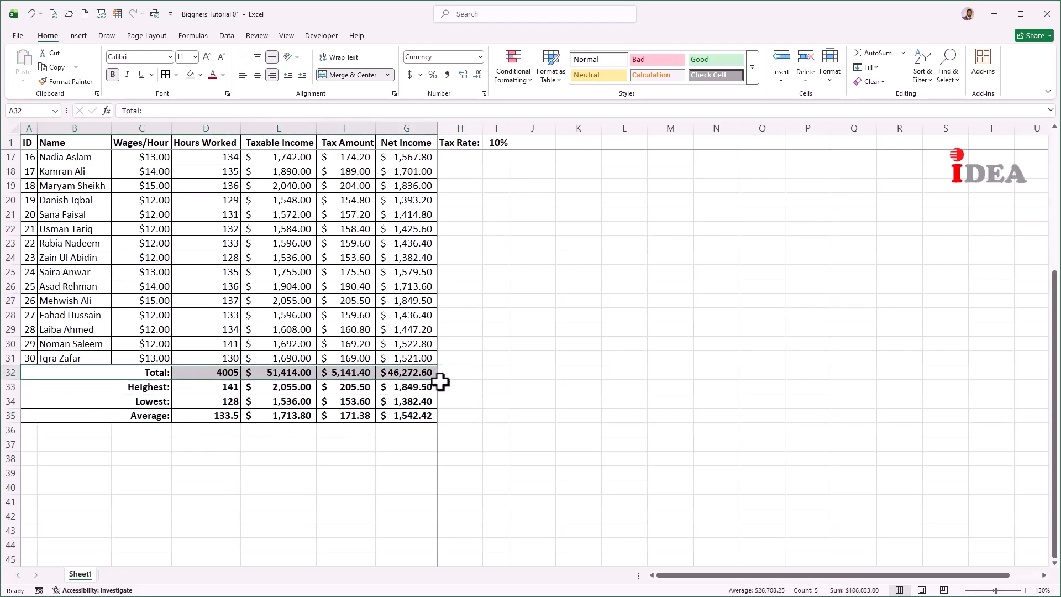
pyautogui.click(200, 76)
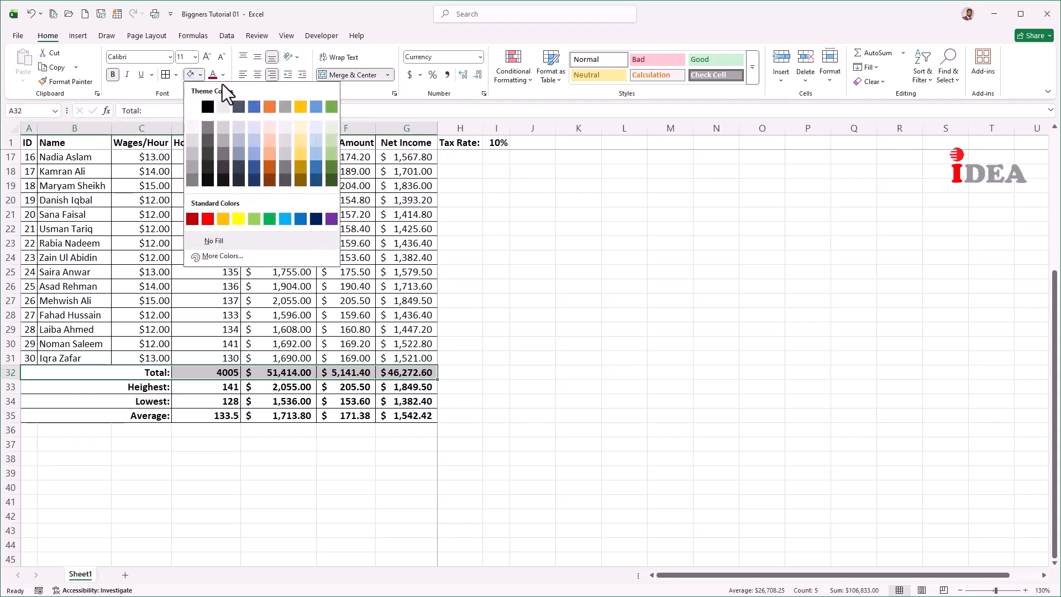
pyautogui.click(332, 128)
pyautogui.moveTo(85, 385); pyautogui.dragTo(408, 387)
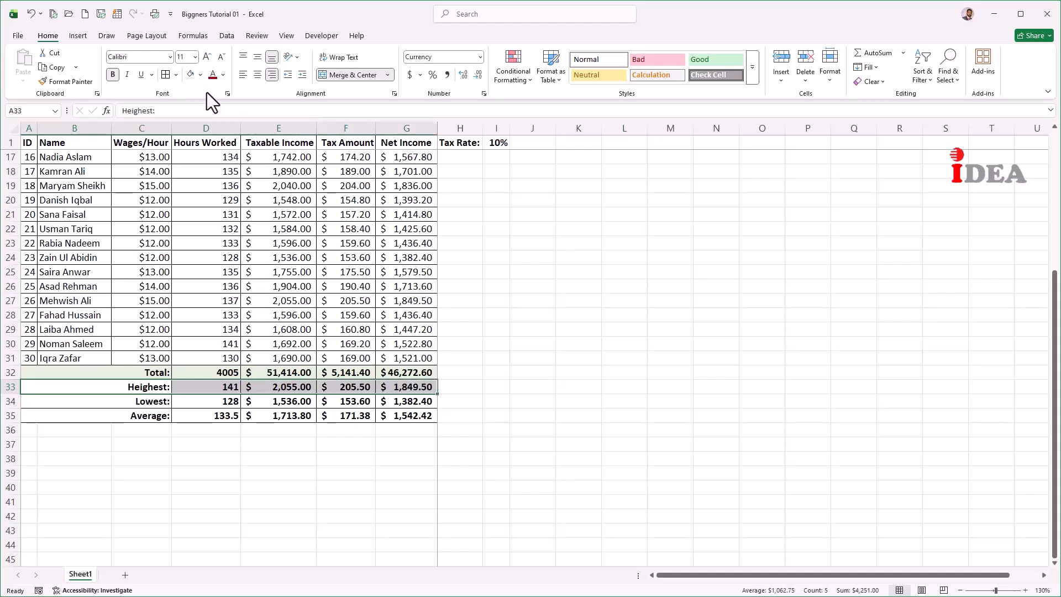
pyautogui.click(202, 78)
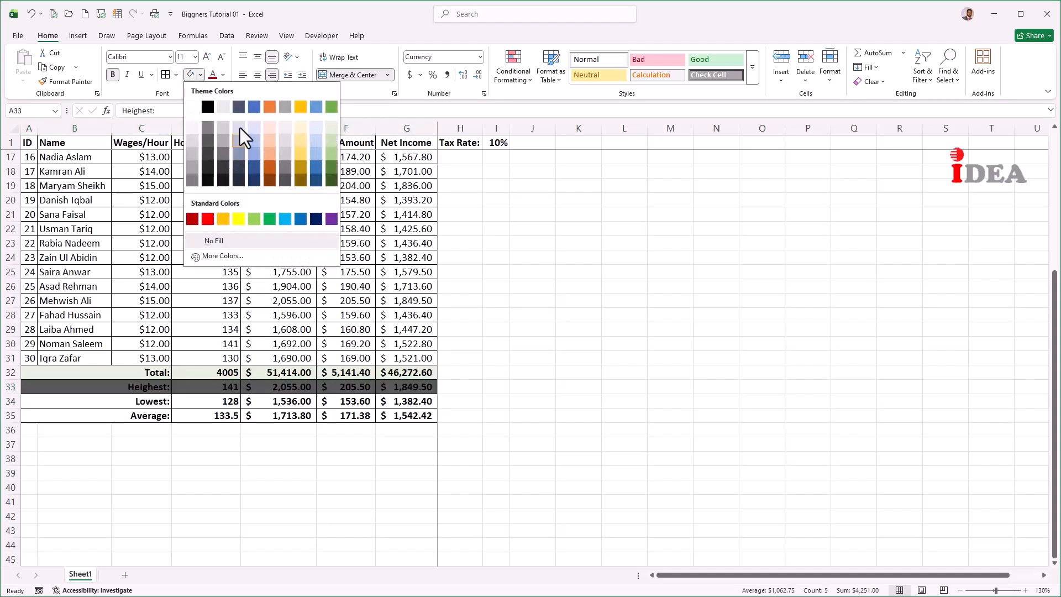
pyautogui.click(260, 128)
# Step: Fill the Lowest row A34:G34 with the lightest orange and the Average row A35:G35 with the lightest gold
pyautogui.moveTo(100, 404); pyautogui.dragTo(421, 402)
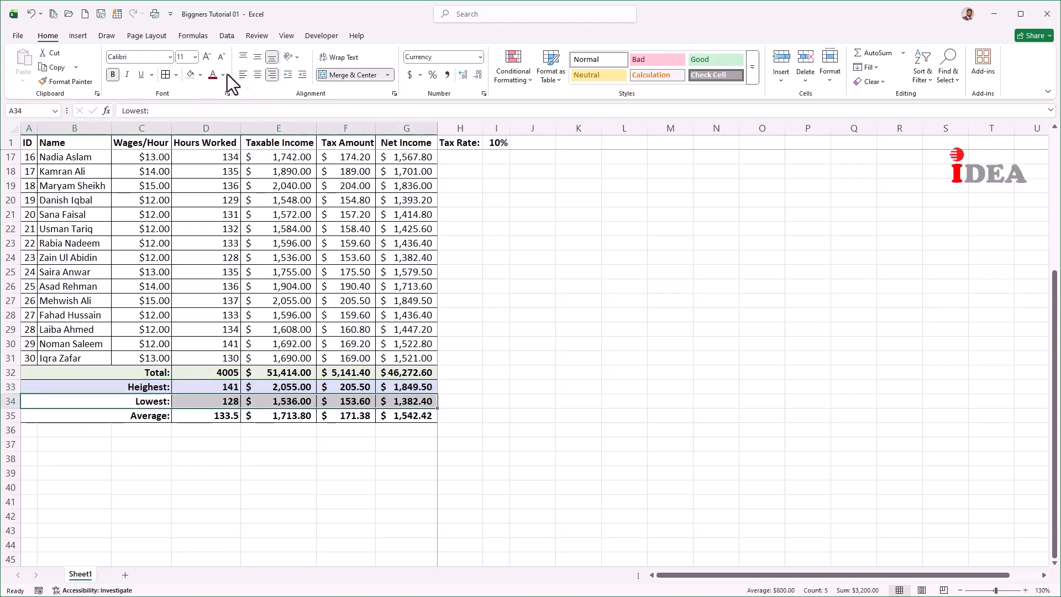
pyautogui.click(201, 75)
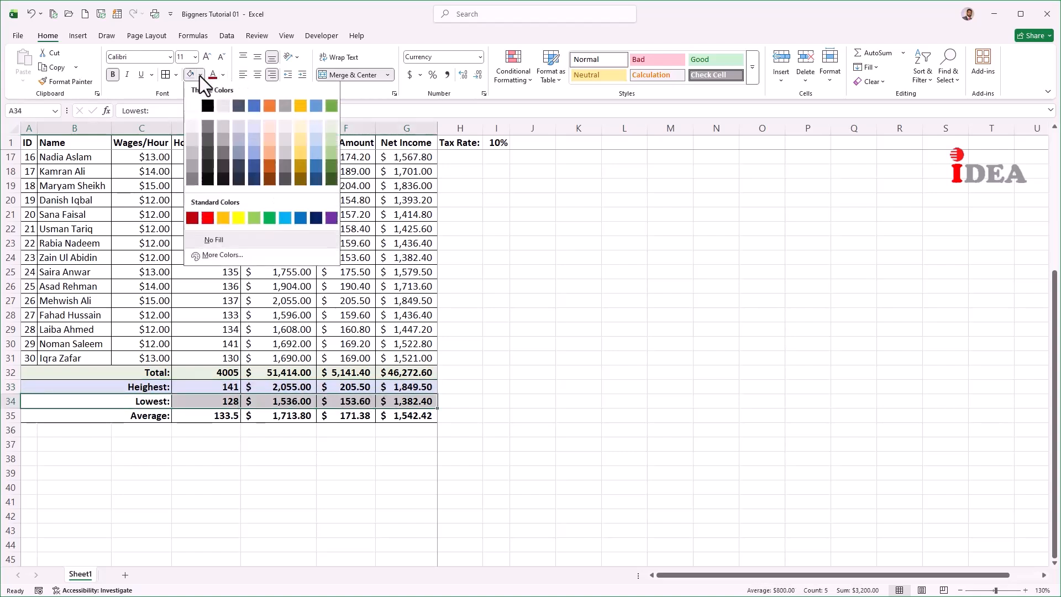
pyautogui.click(269, 128)
pyautogui.moveTo(91, 419); pyautogui.dragTo(413, 416)
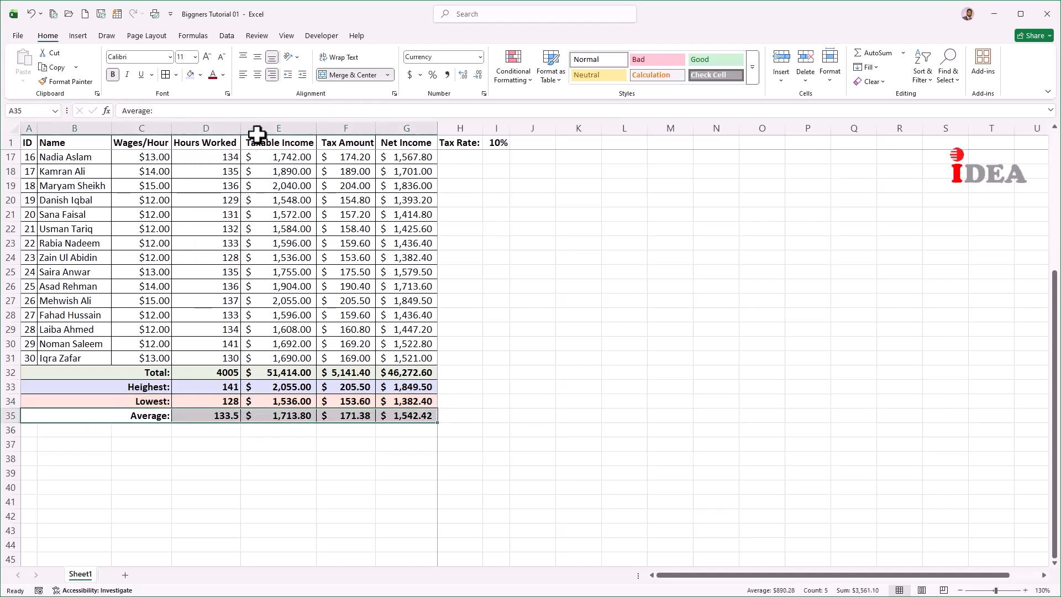
pyautogui.click(201, 75)
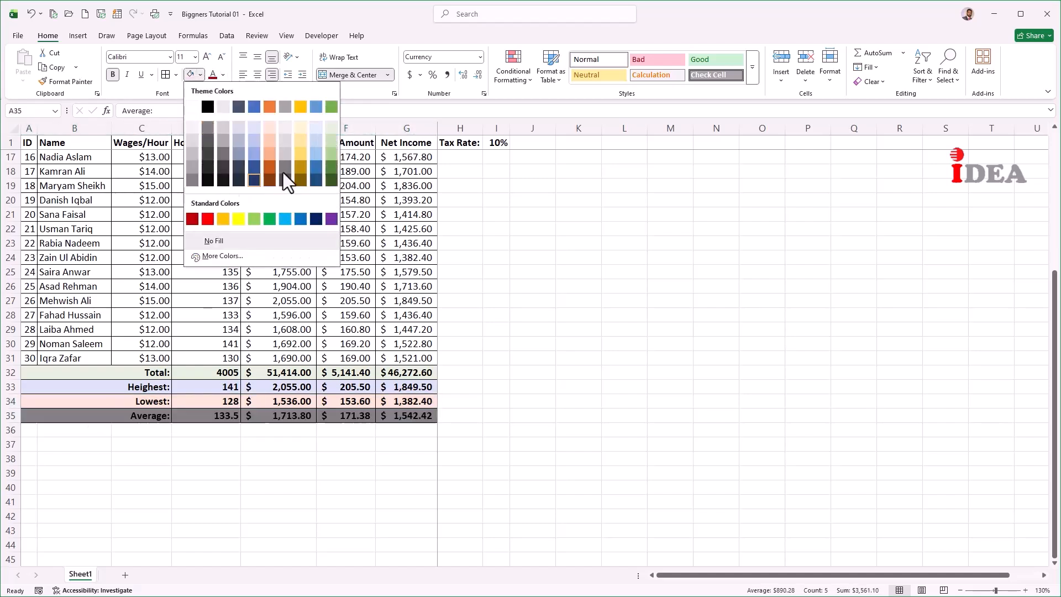
pyautogui.click(301, 128)
pyautogui.click(320, 419)
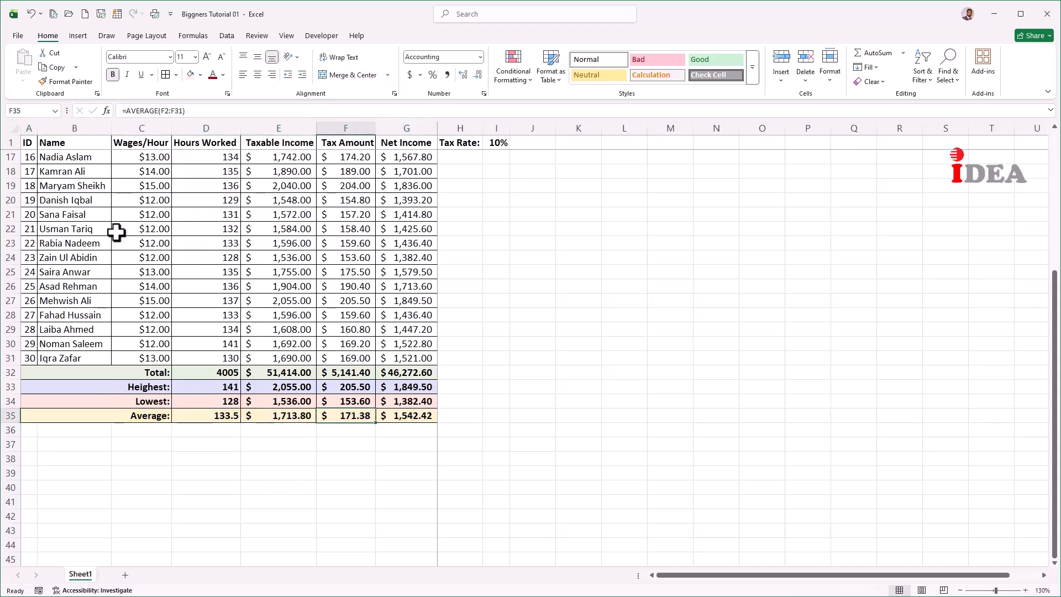
# Step: Try increasing the font size of cells A1:G18 by three steps, and undo the enlargement
pyautogui.scroll(5, 116, 232)
pyautogui.moveTo(25, 144); pyautogui.dragTo(387, 387)
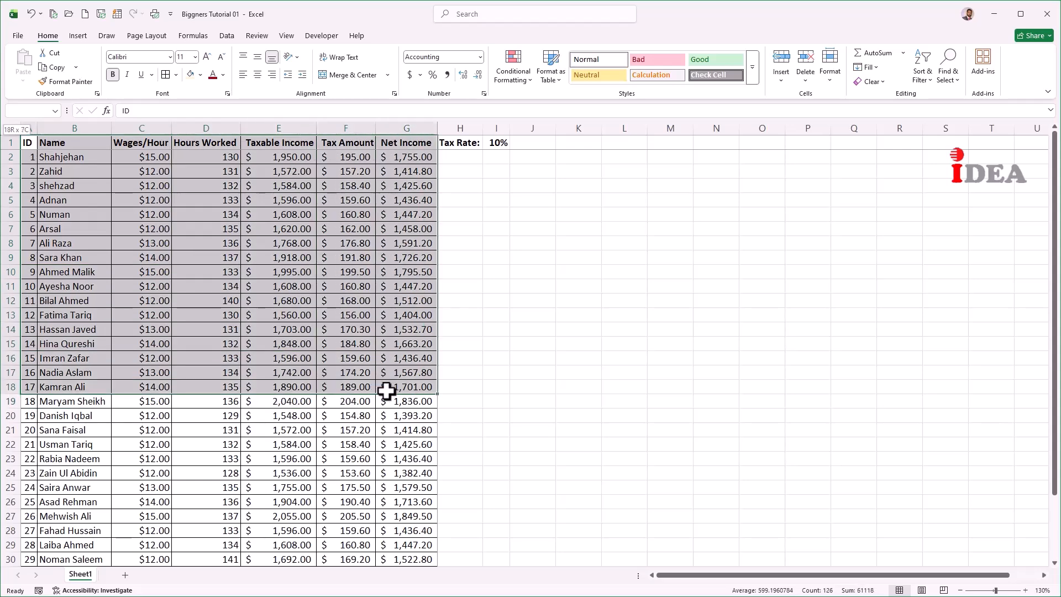
pyautogui.click(206, 57)
pyautogui.click(207, 56)
pyautogui.click(207, 57)
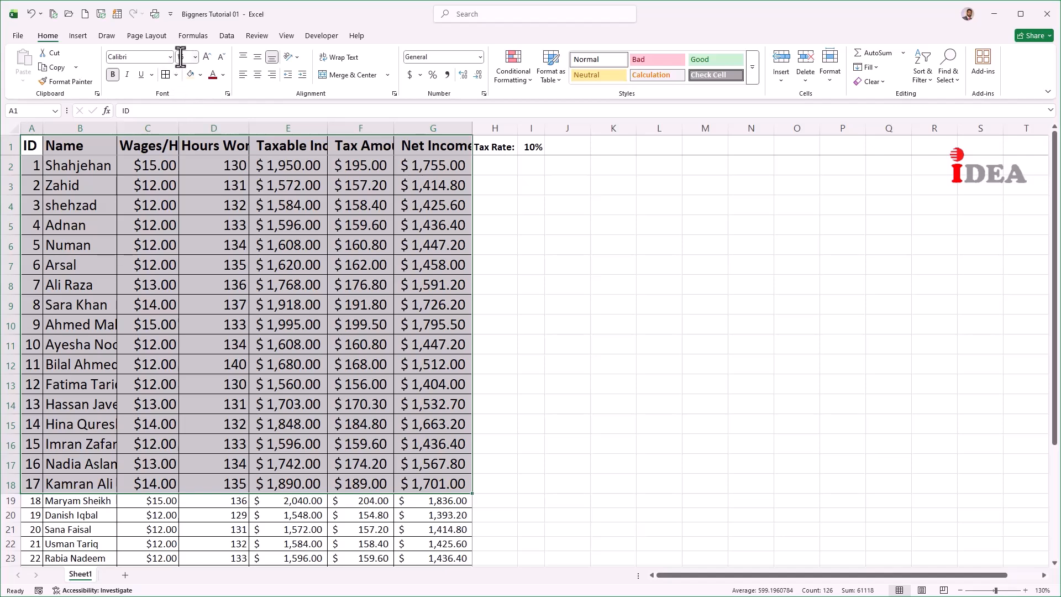
pyautogui.hotkey('ctrl', 'z')
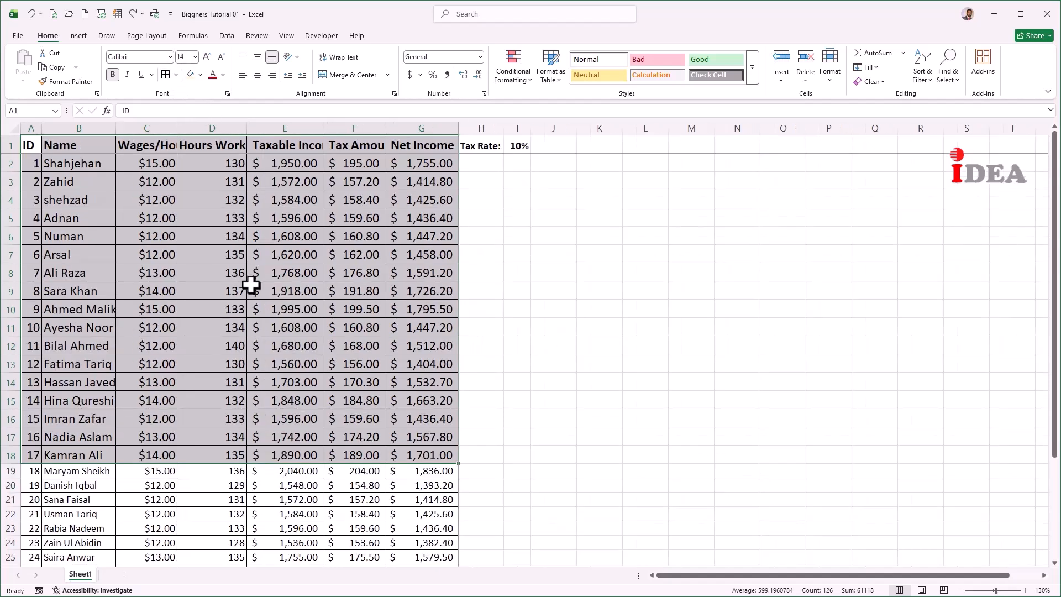
pyautogui.hotkey('ctrl', 'z')
pyautogui.hotkey('ctrl', 'z')
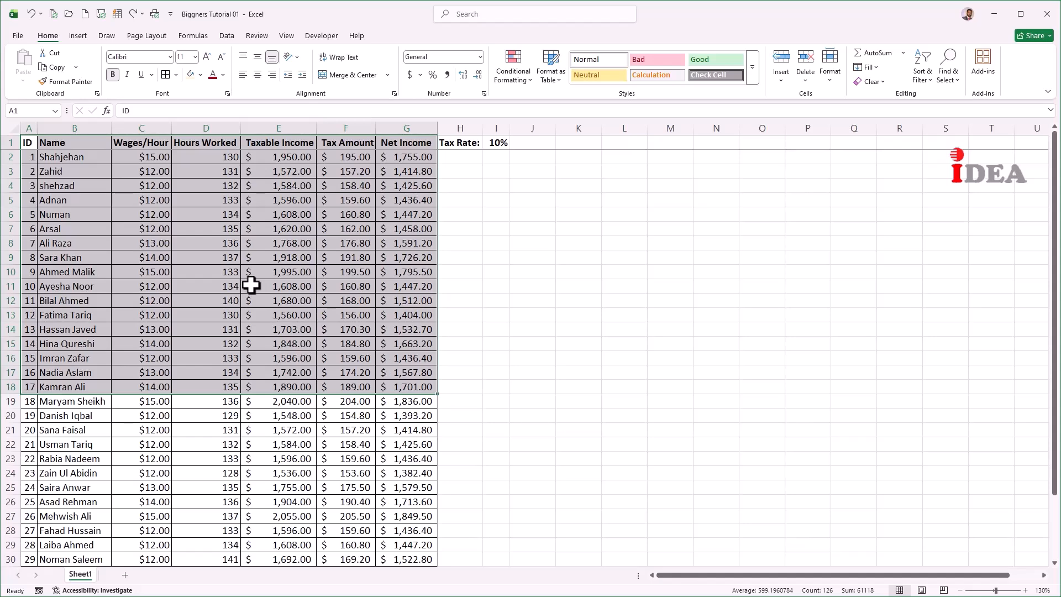
# Step: Try the Algerian font on cells A1:G18 and undo the font change
pyautogui.click(170, 57)
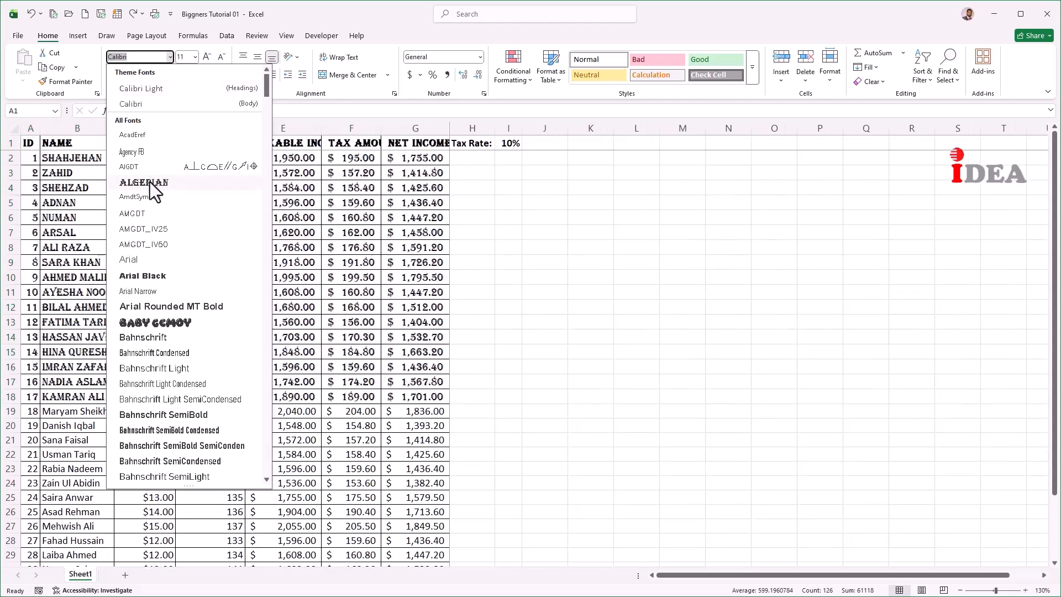
pyautogui.click(150, 182)
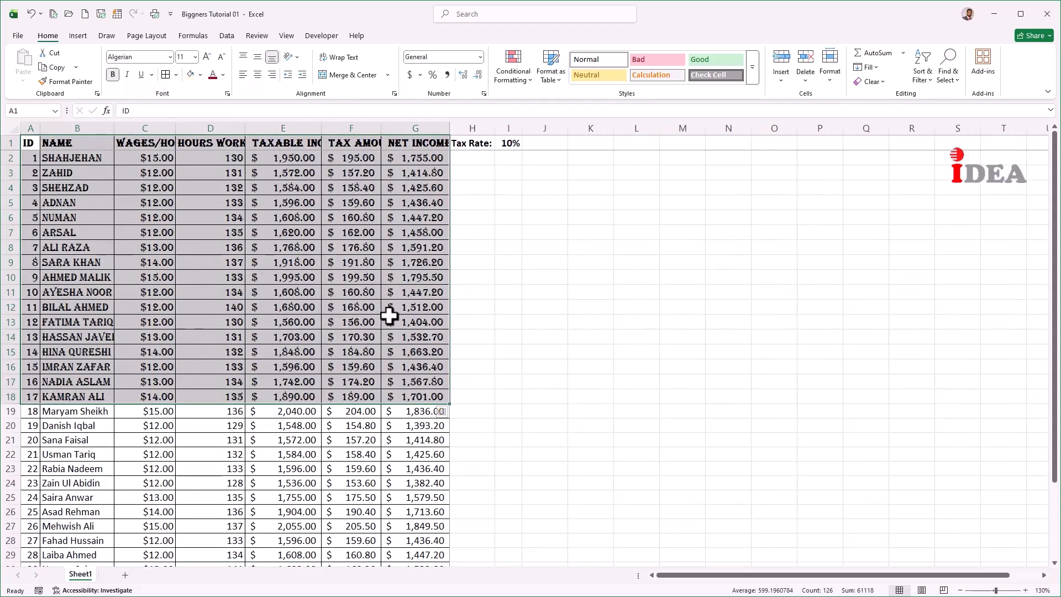
pyautogui.hotkey('ctrl', 'z')
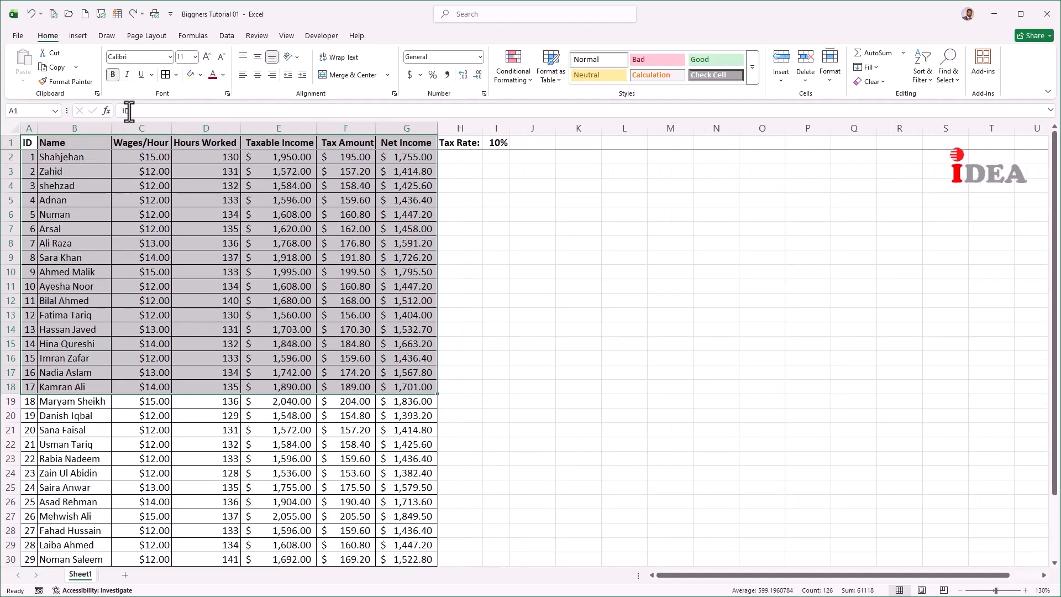
# Step: Italicize the header cells A1:G1
pyautogui.click(124, 141)
pyautogui.moveTo(31, 139); pyautogui.dragTo(394, 146)
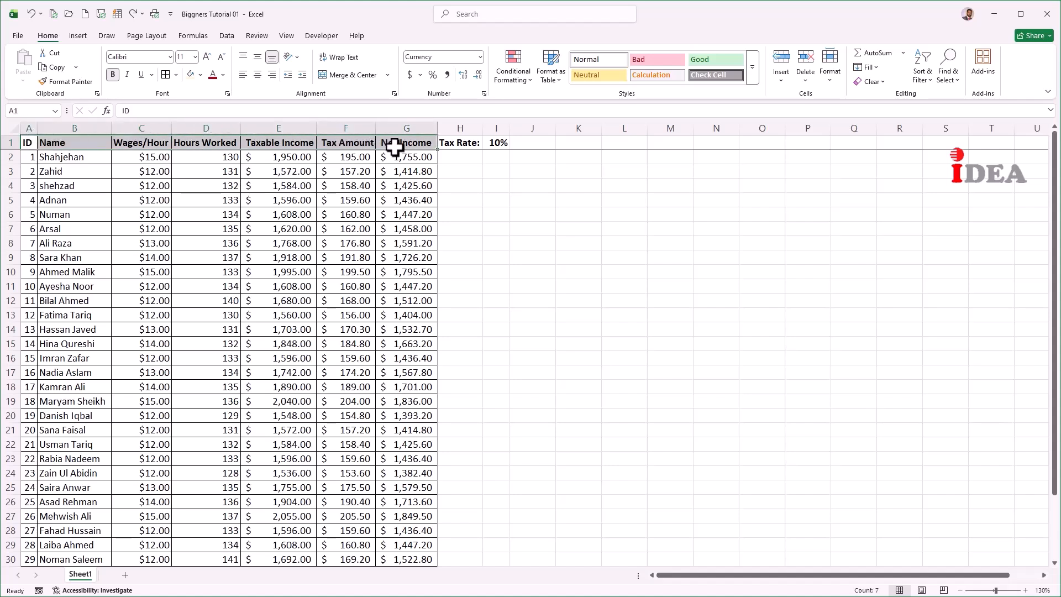
pyautogui.click(127, 75)
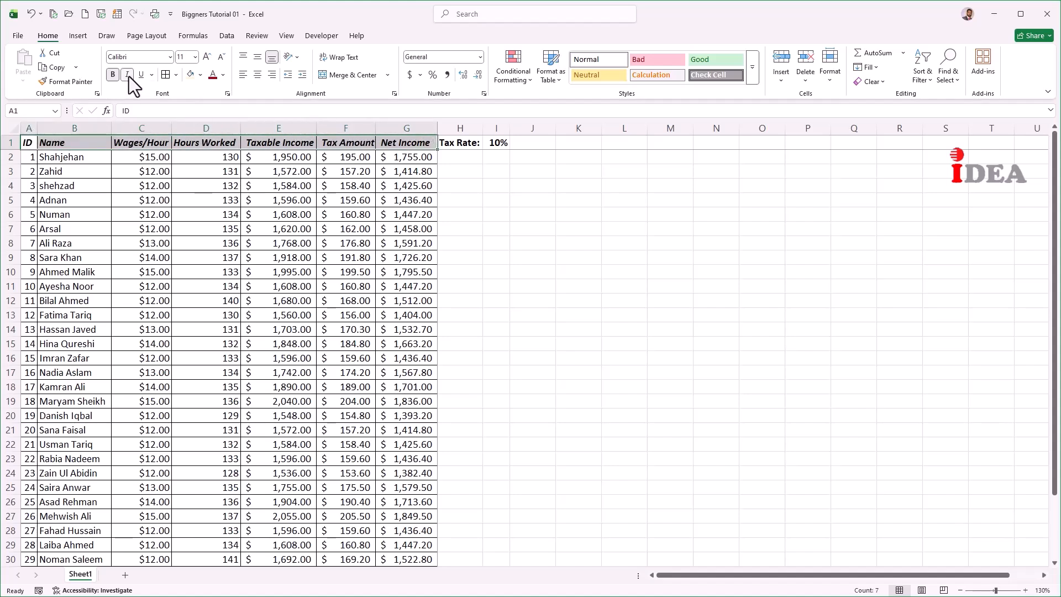
# Step: Try a single underline and a double underline on the header cells A1:G1
pyautogui.click(141, 77)
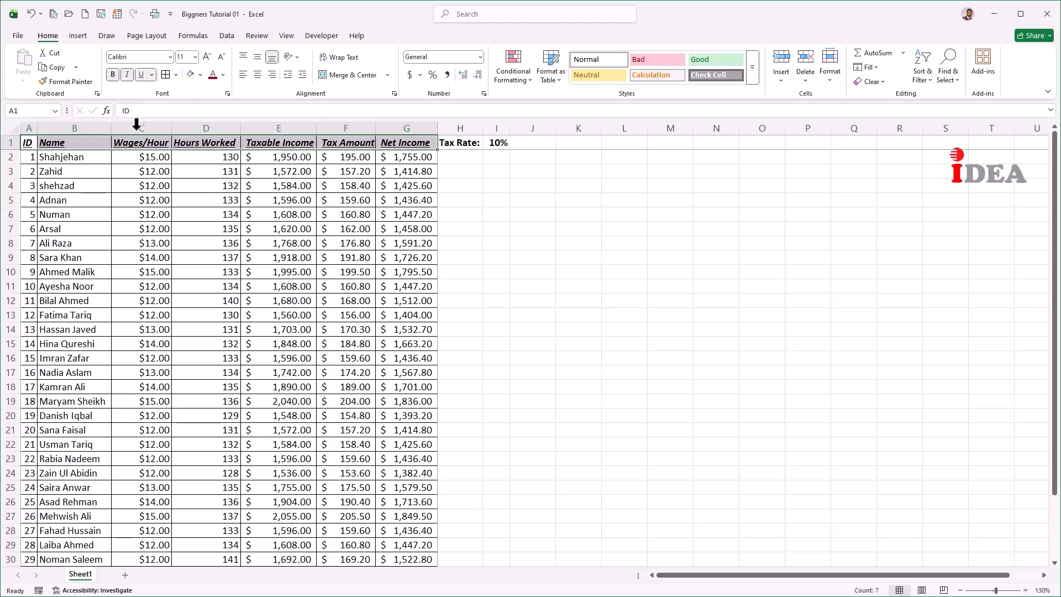
pyautogui.click(152, 74)
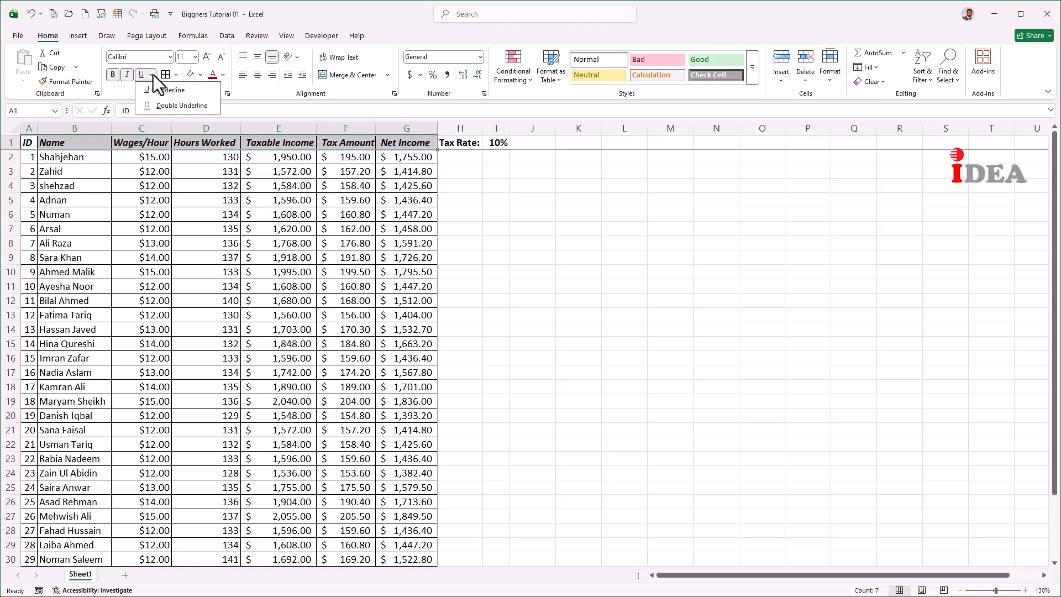
pyautogui.click(156, 106)
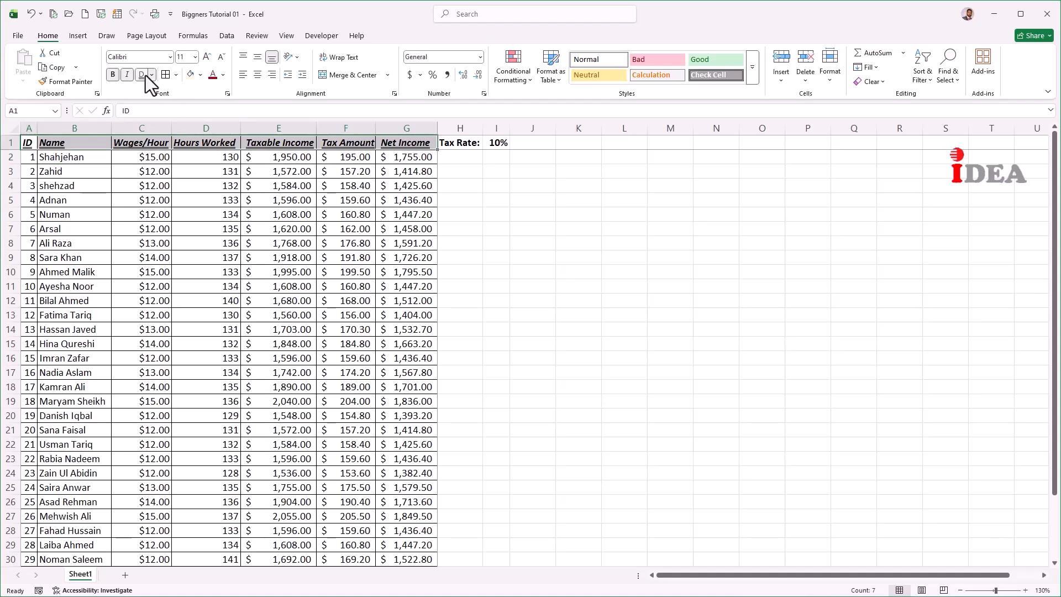
# Step: Give the header cells A1:G1 the darkest blue theme fill and a white font color
pyautogui.click(201, 74)
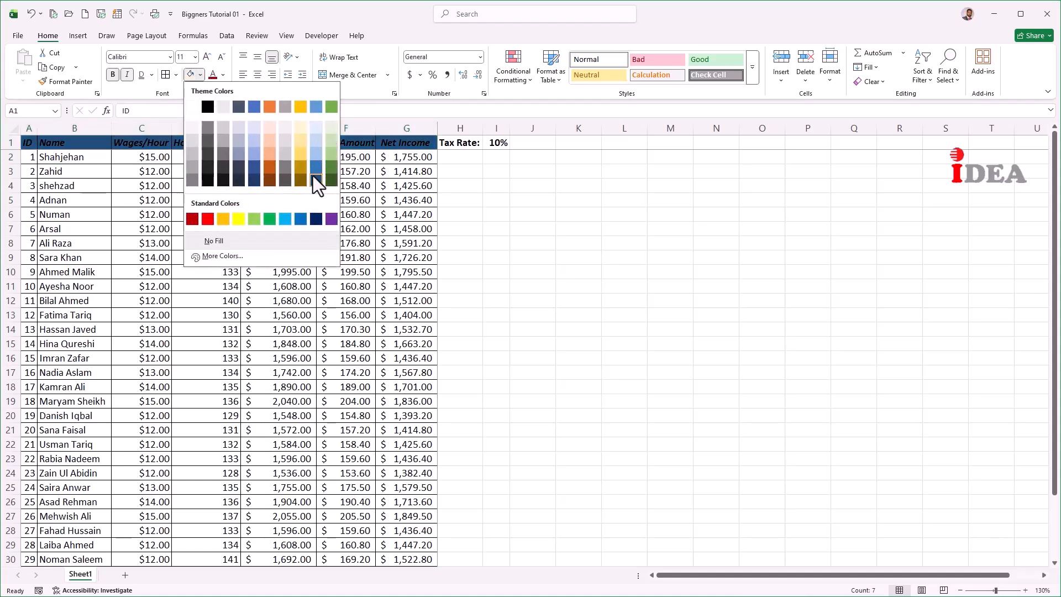
pyautogui.click(254, 181)
pyautogui.click(223, 74)
pyautogui.click(217, 107)
pyautogui.click(191, 214)
pyautogui.scroll(-2, 198, 291)
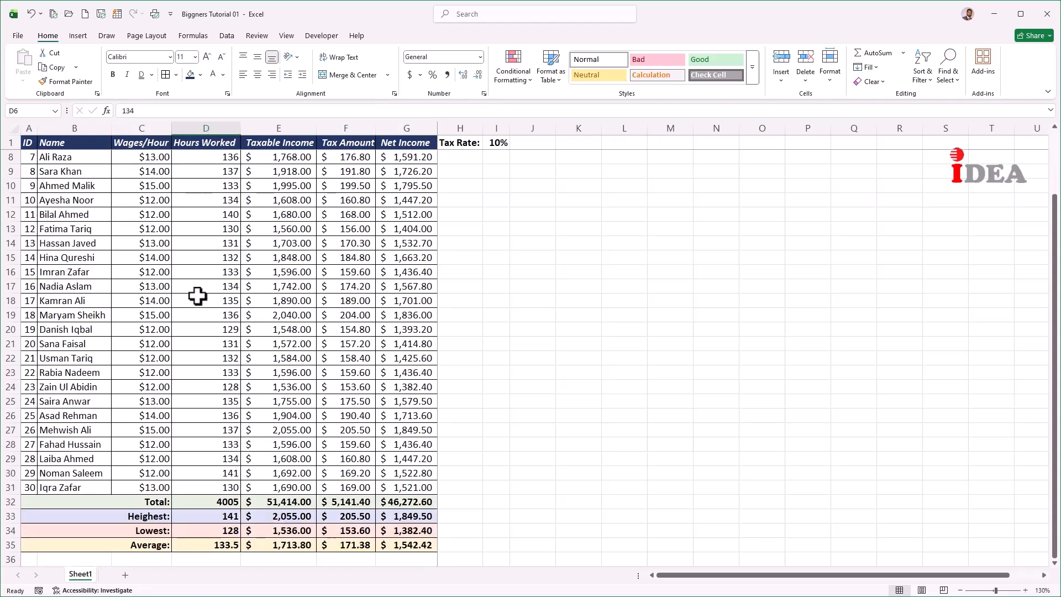
pyautogui.scroll(-1, 198, 295)
pyautogui.scroll(3, 277, 258)
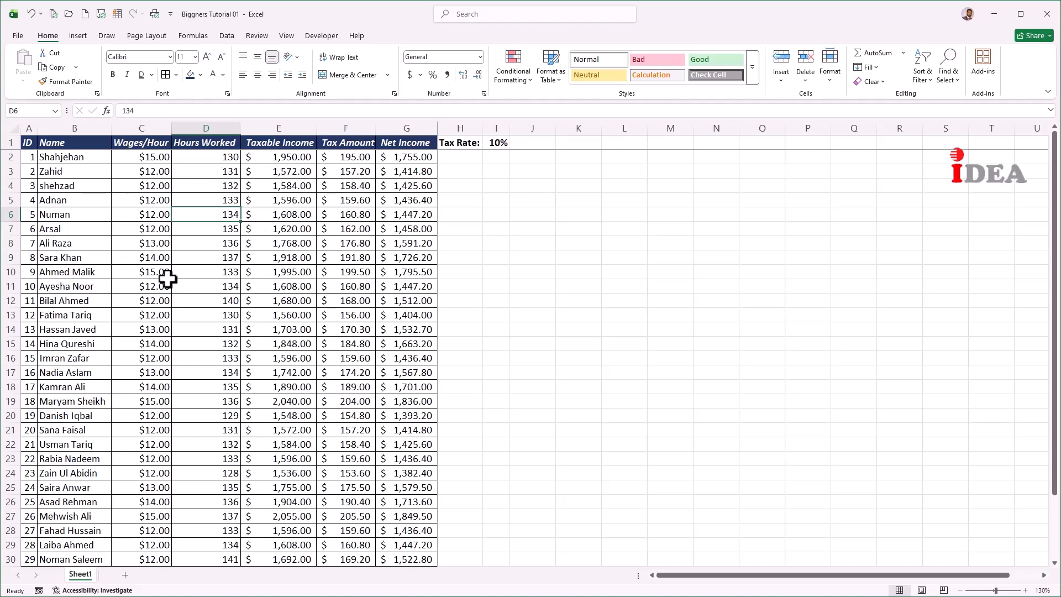
# Step: Try clearing all formats from columns A to G, check the plain data and summary rows, and undo the clearing
pyautogui.moveTo(27, 121); pyautogui.dragTo(409, 125)
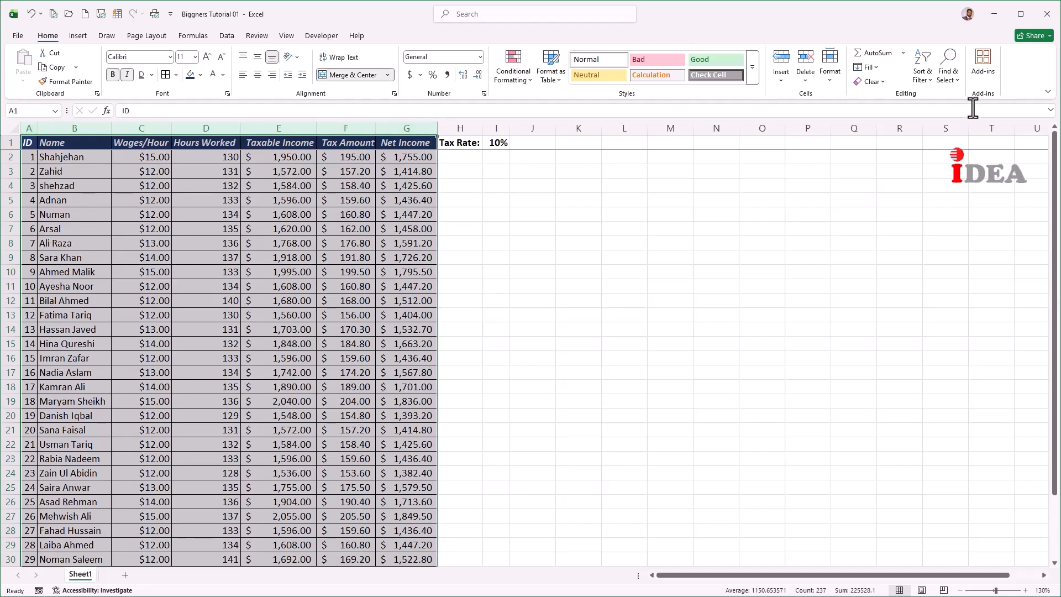
pyautogui.click(887, 82)
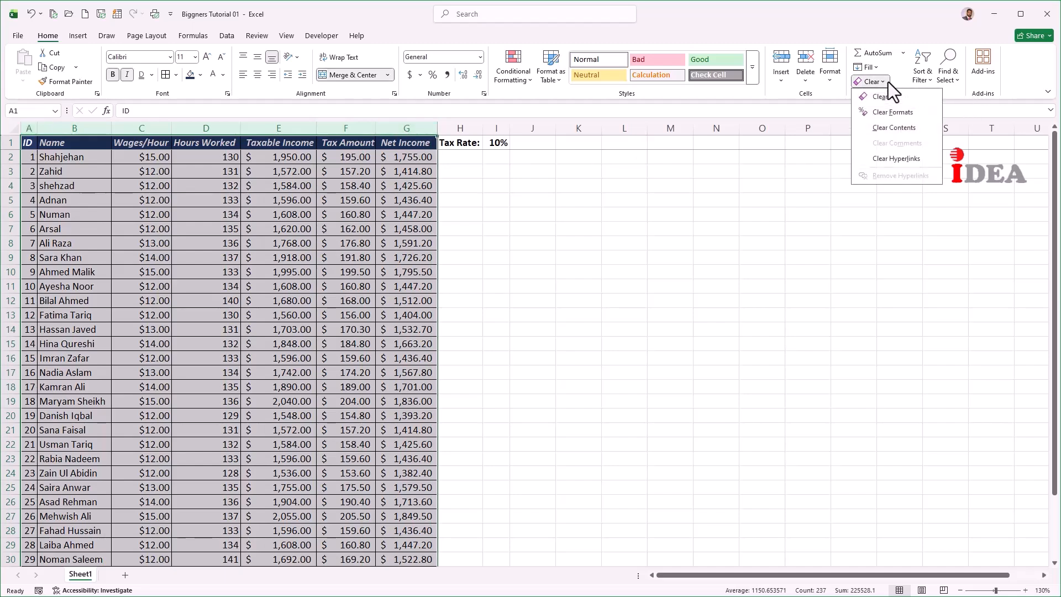
pyautogui.click(893, 116)
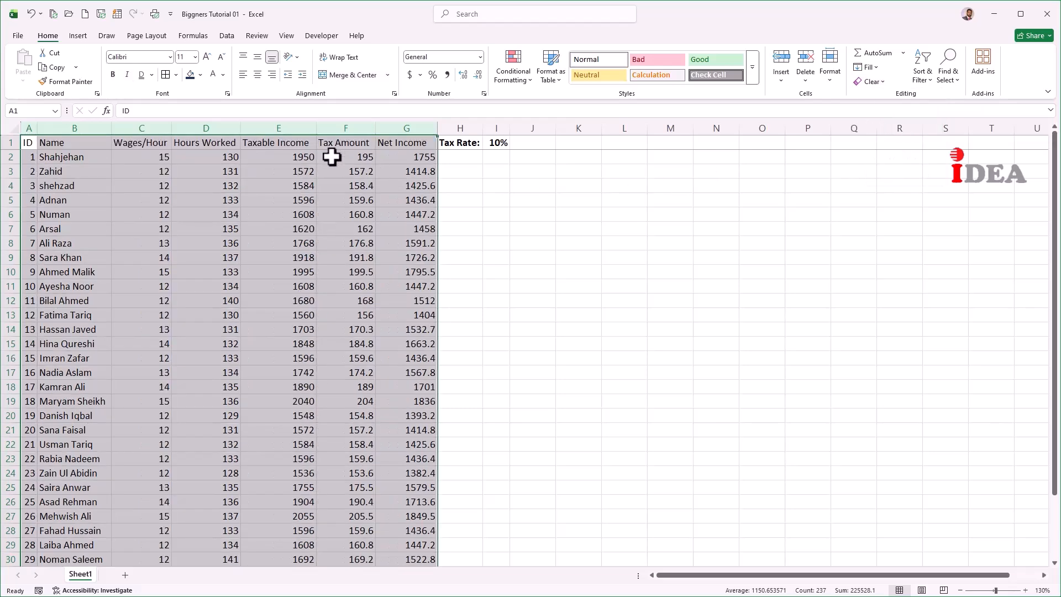
pyautogui.scroll(-4, 317, 303)
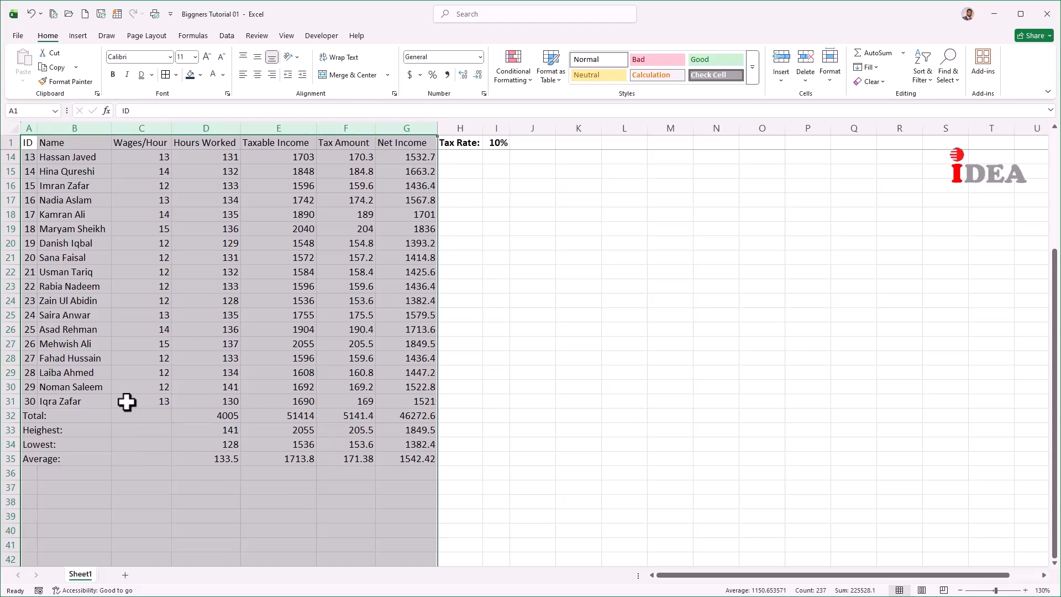
pyautogui.click(121, 468)
pyautogui.scroll(4, 208, 324)
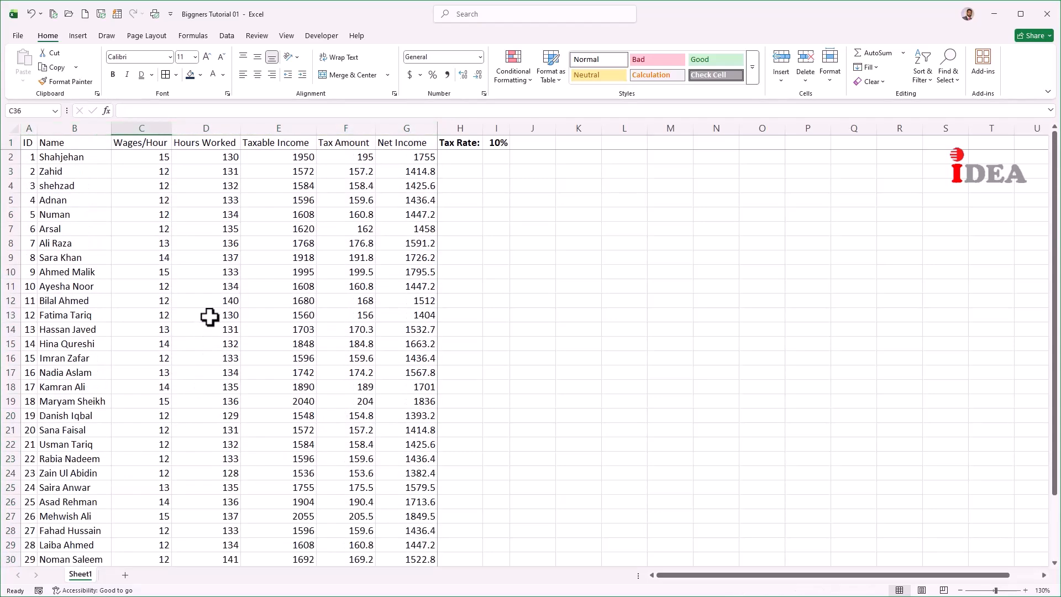
pyautogui.hotkey('ctrl', 'z')
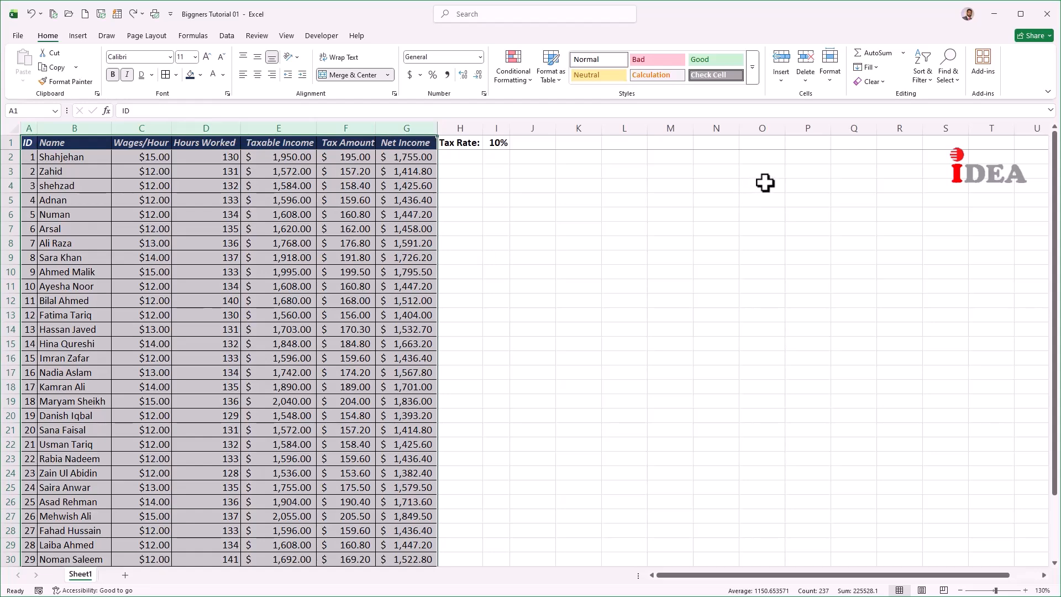
# Step: Convert the range A1:G35, including the summary rows, into an Excel table with headers
pyautogui.click(389, 229)
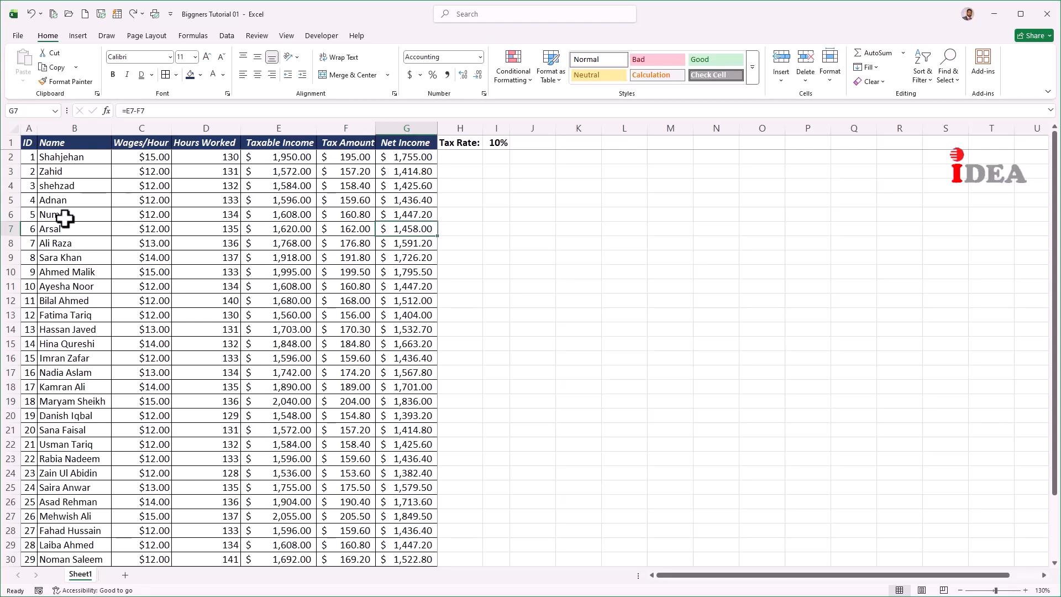
pyautogui.hotkey('ctrl', 'a')
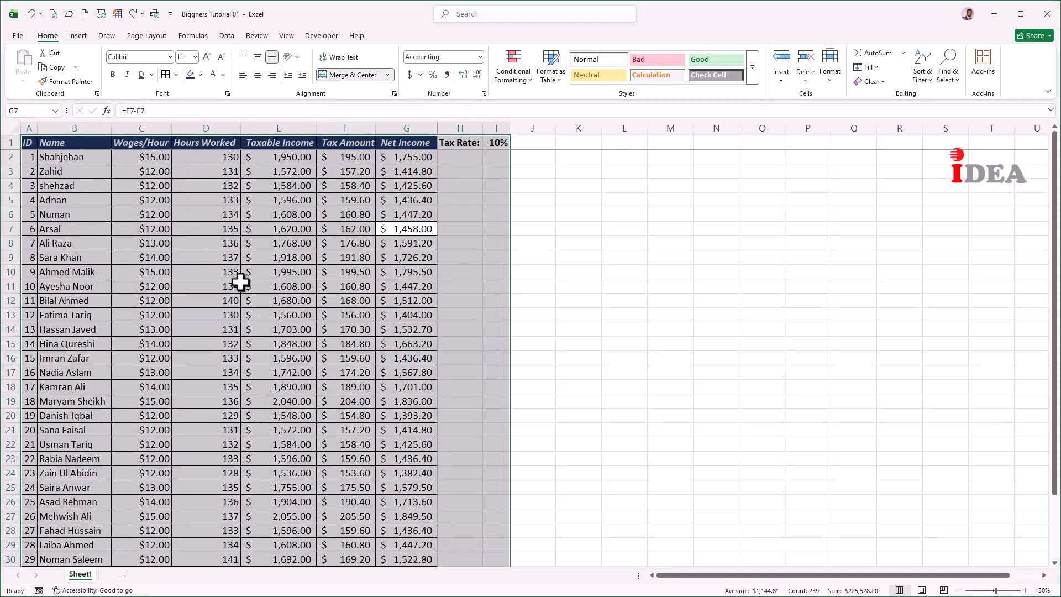
pyautogui.scroll(-3, 253, 292)
pyautogui.scroll(3, 308, 229)
pyautogui.moveTo(32, 146); pyautogui.dragTo(416, 544)
pyautogui.hotkey('ctrl', 't')
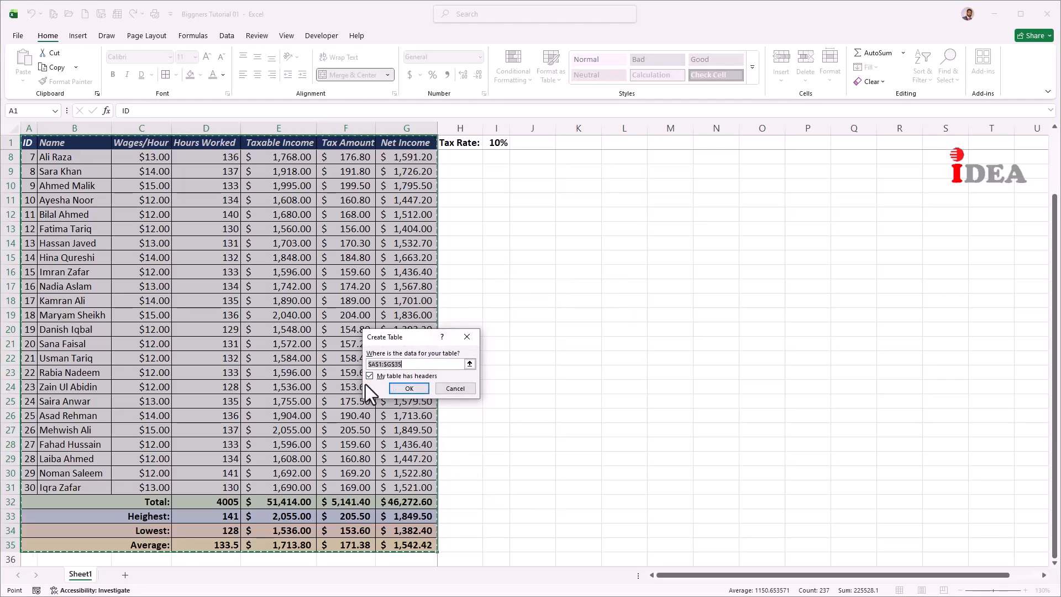
pyautogui.click(406, 387)
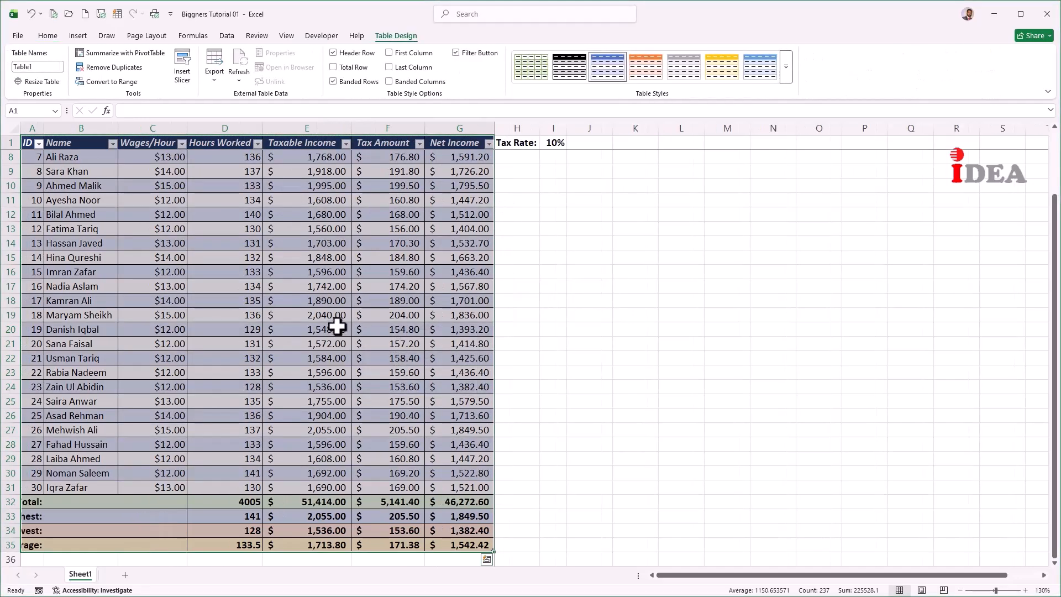
pyautogui.click(336, 328)
pyautogui.scroll(-2, 208, 272)
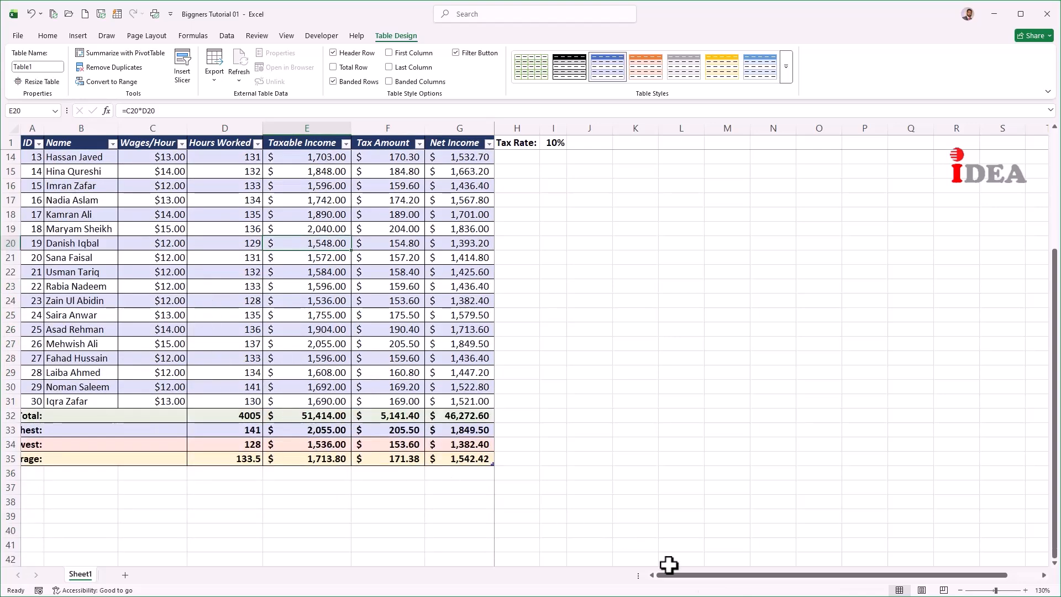
# Step: Left-align the summary labels in cells A32:A35
pyautogui.click(132, 416)
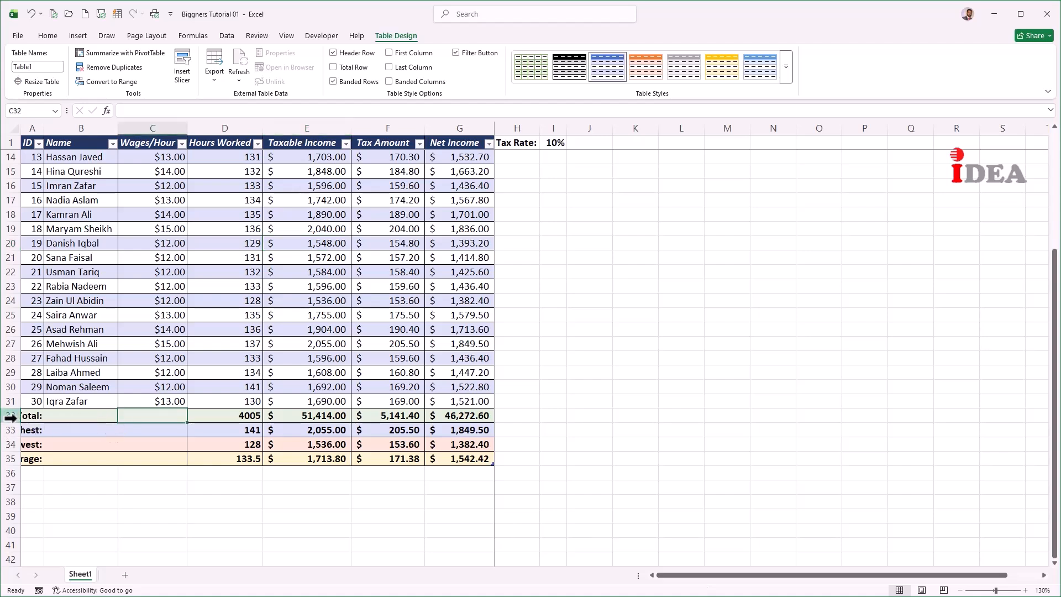
pyautogui.click(34, 415)
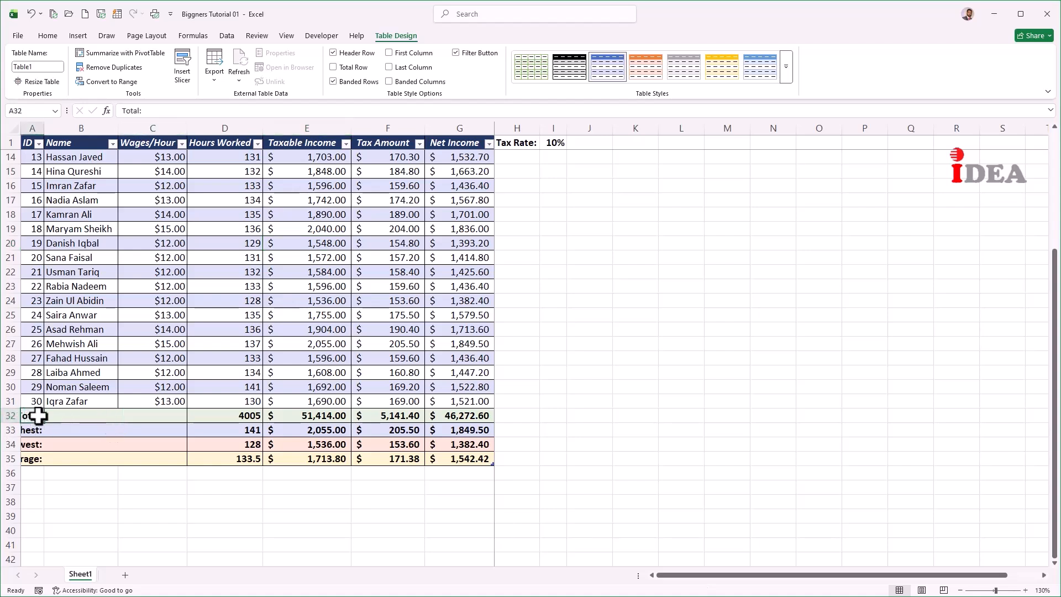
pyautogui.click(108, 419)
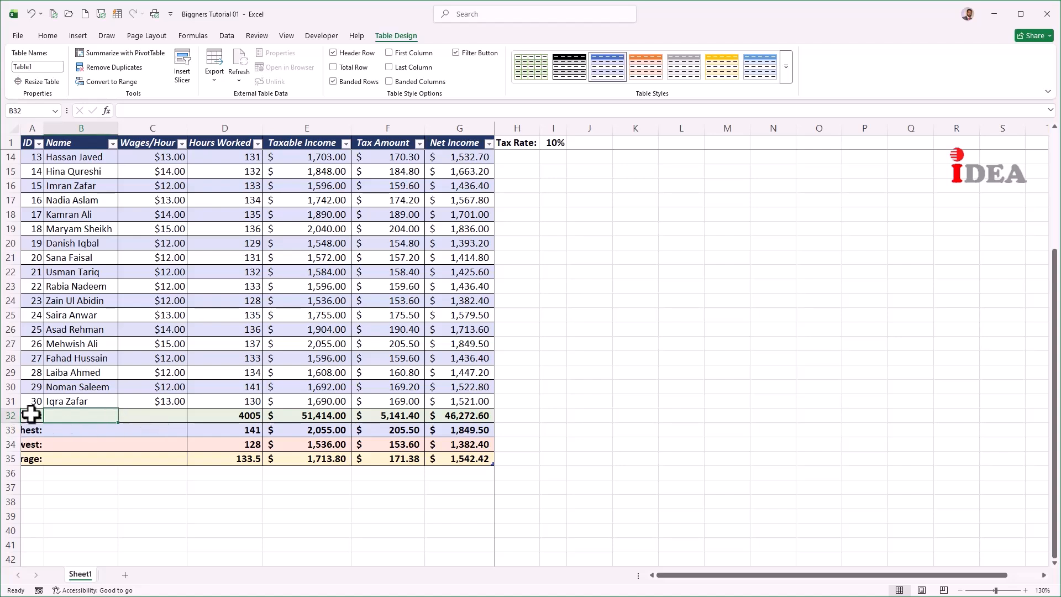
pyautogui.moveTo(31, 420); pyautogui.dragTo(32, 459)
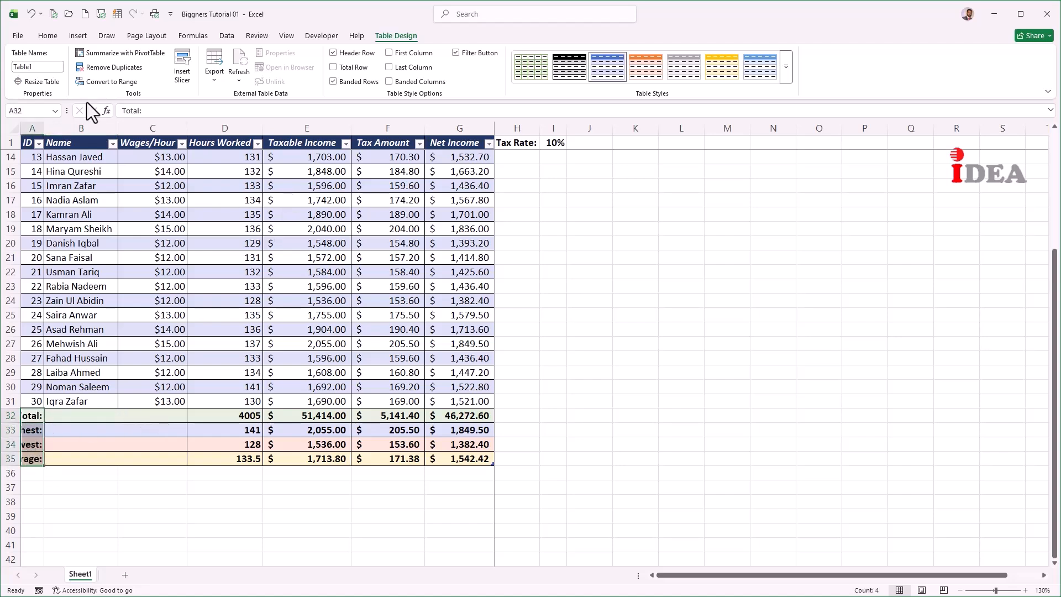
pyautogui.click(47, 36)
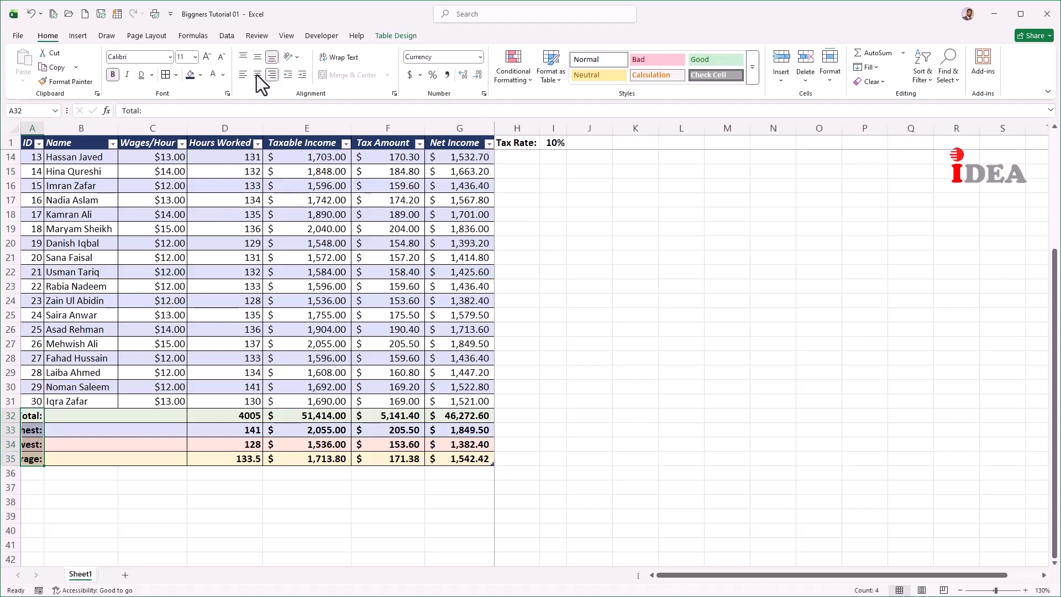
pyautogui.click(243, 76)
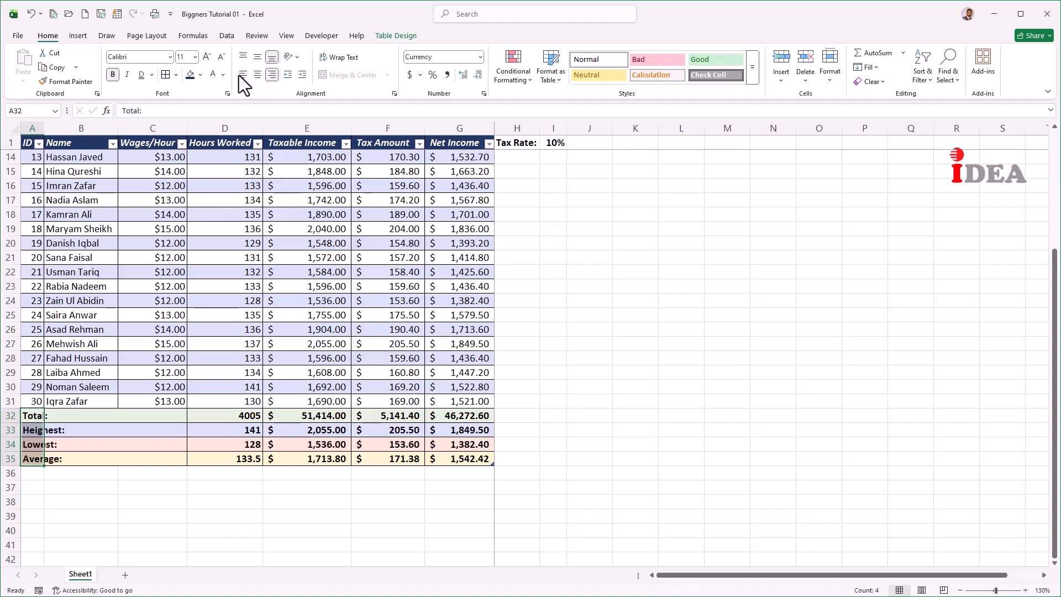
pyautogui.click(84, 422)
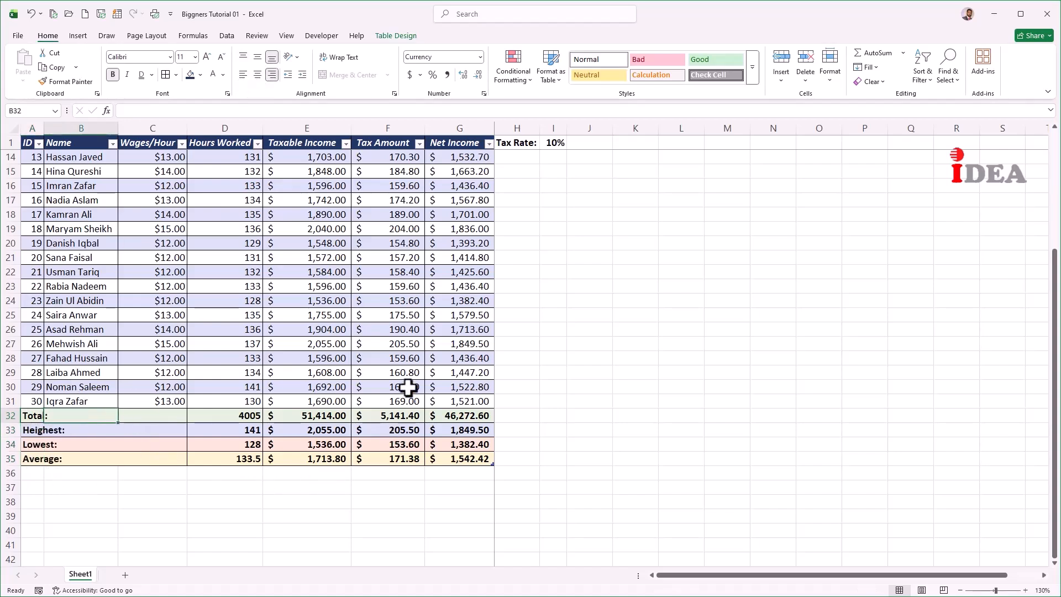
# Step: Filter the table's Wages/Hour column to show only the $12.00 rows
pyautogui.scroll(4, 357, 300)
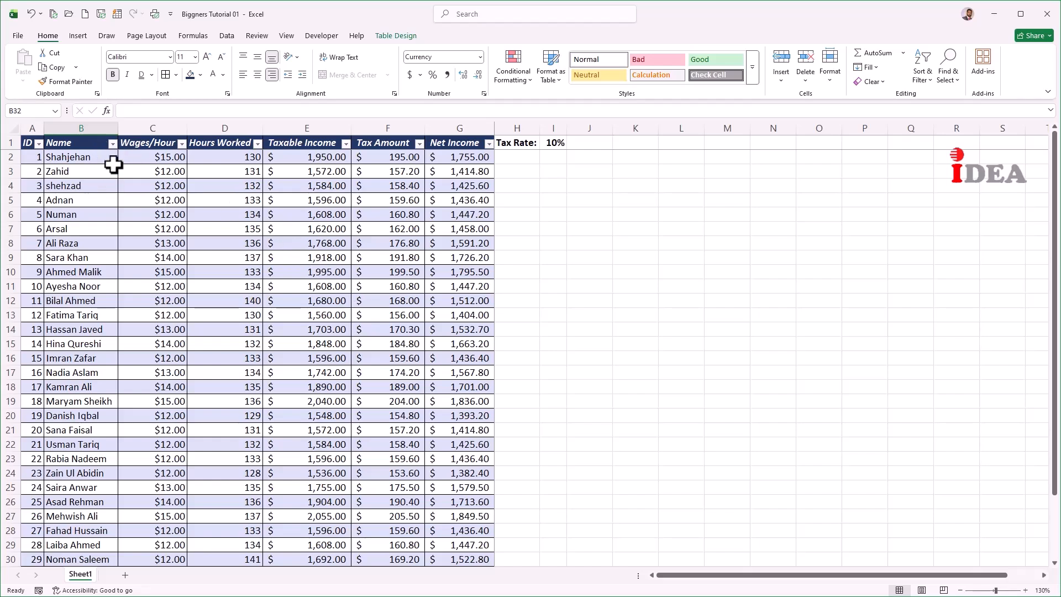
pyautogui.click(182, 144)
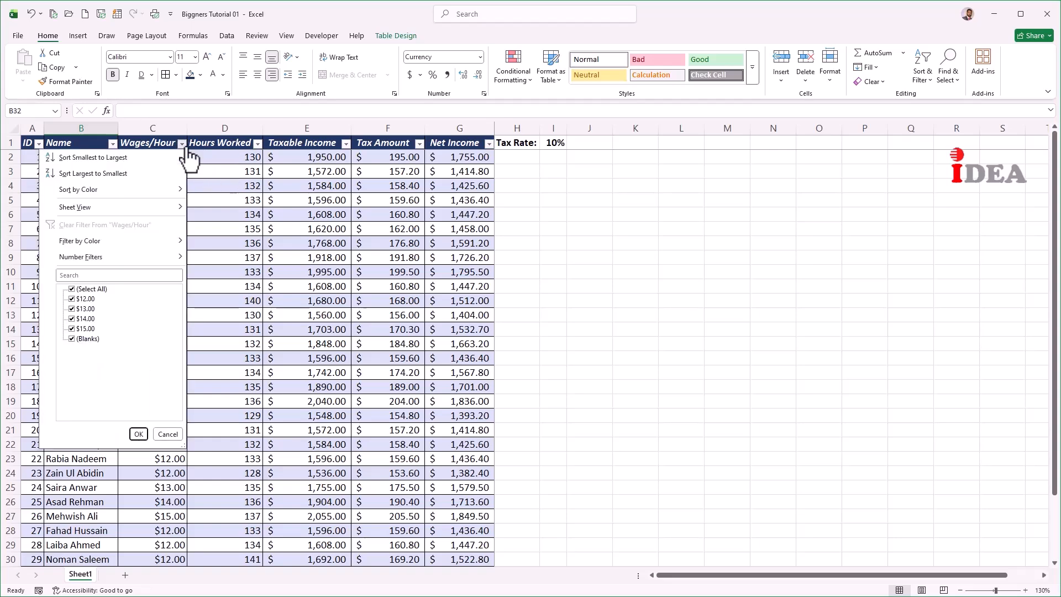
pyautogui.click(71, 288)
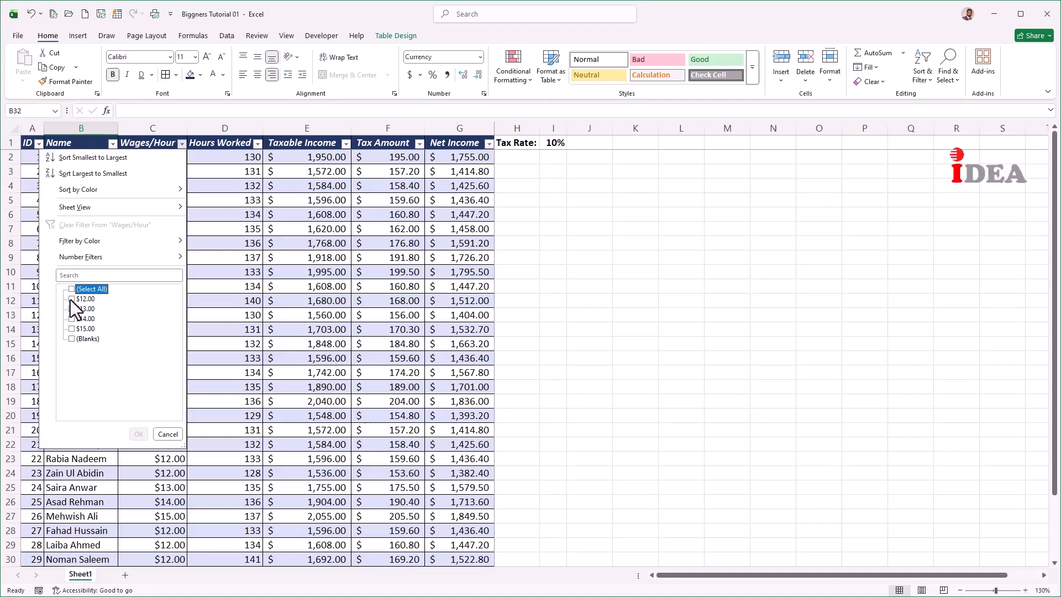
pyautogui.click(71, 299)
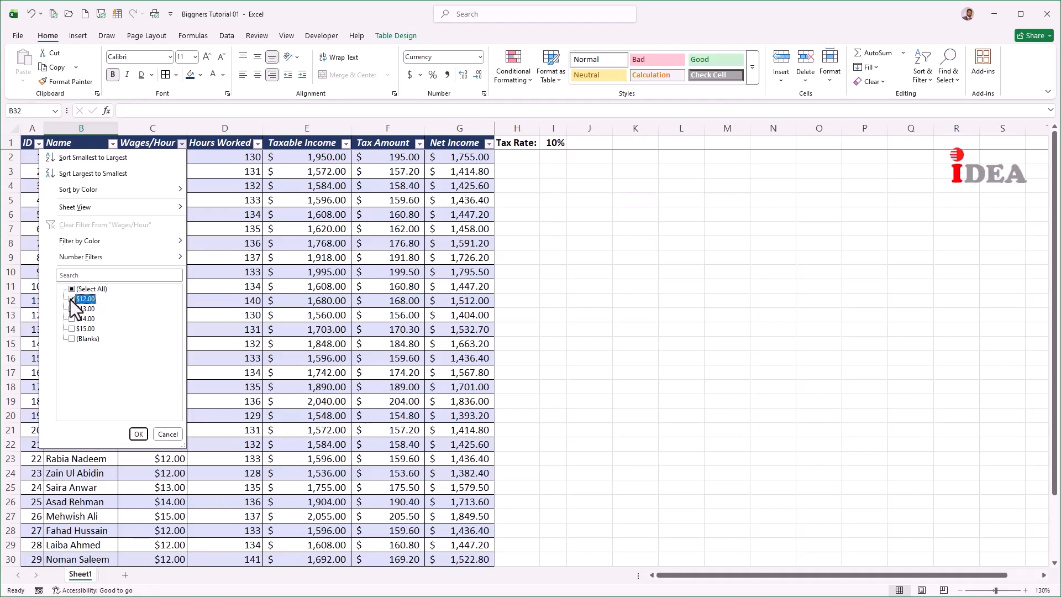
pyautogui.click(139, 434)
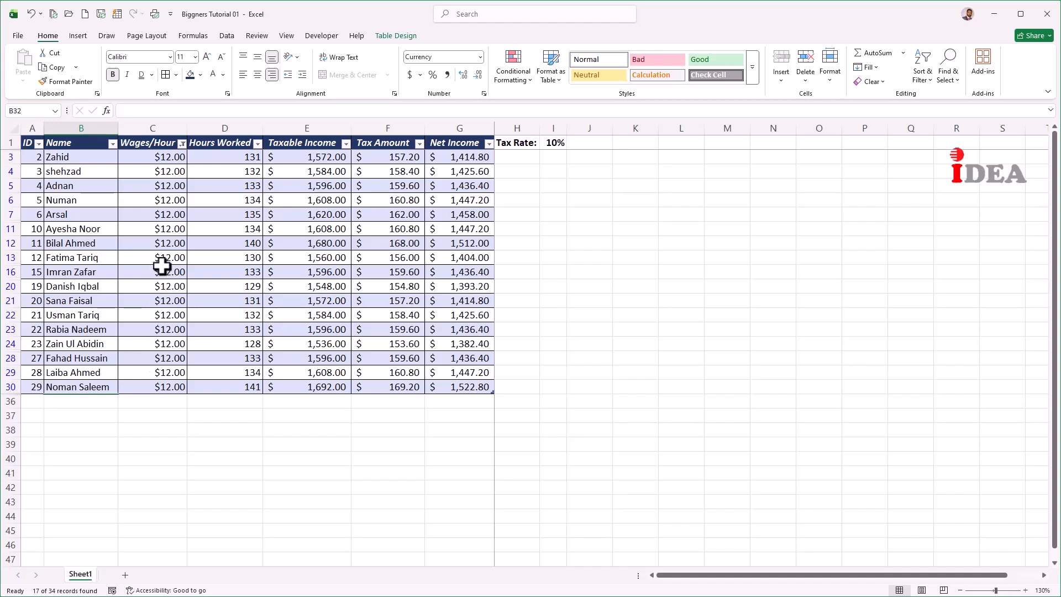
# Step: Change the Wages/Hour filter to show only the $13.00 rows
pyautogui.click(181, 144)
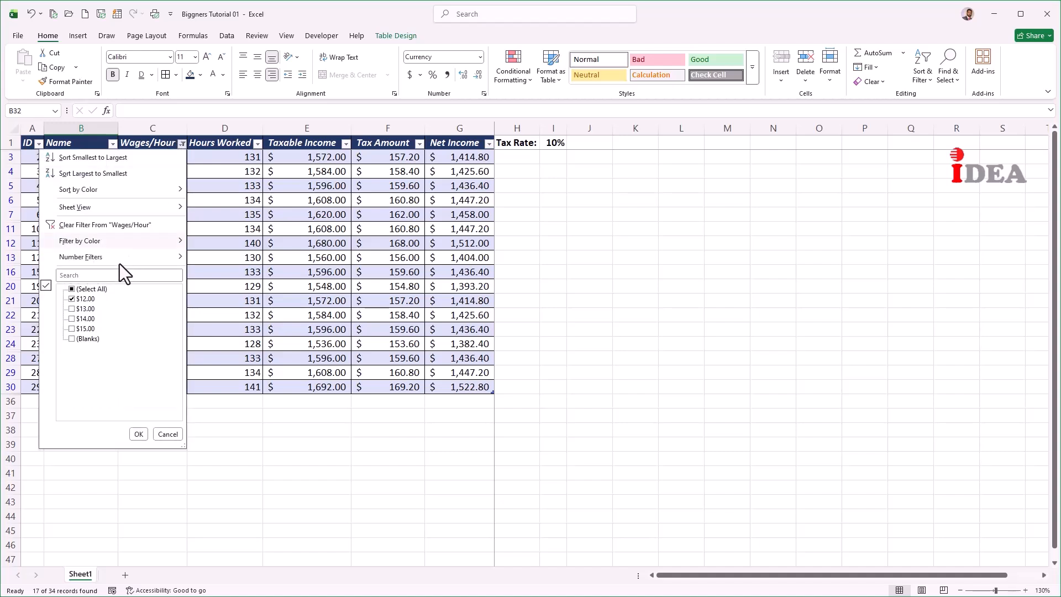
pyautogui.click(71, 299)
pyautogui.click(71, 308)
pyautogui.click(147, 435)
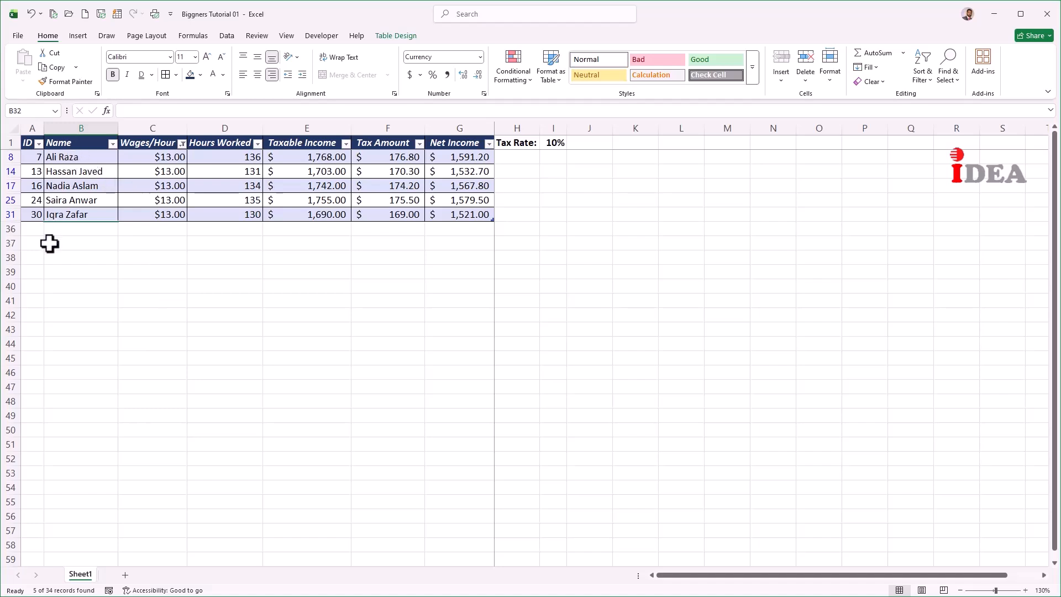
# Step: Switch the Wages/Hour filter to show only the $15.00 rows
pyautogui.click(182, 143)
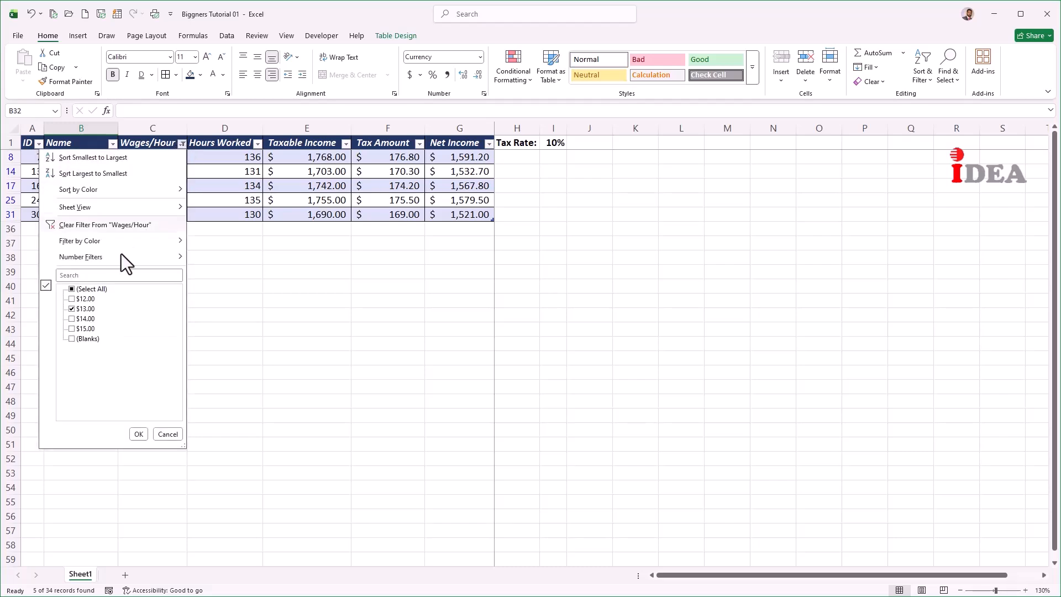
pyautogui.click(71, 313)
pyautogui.click(72, 329)
pyautogui.click(137, 434)
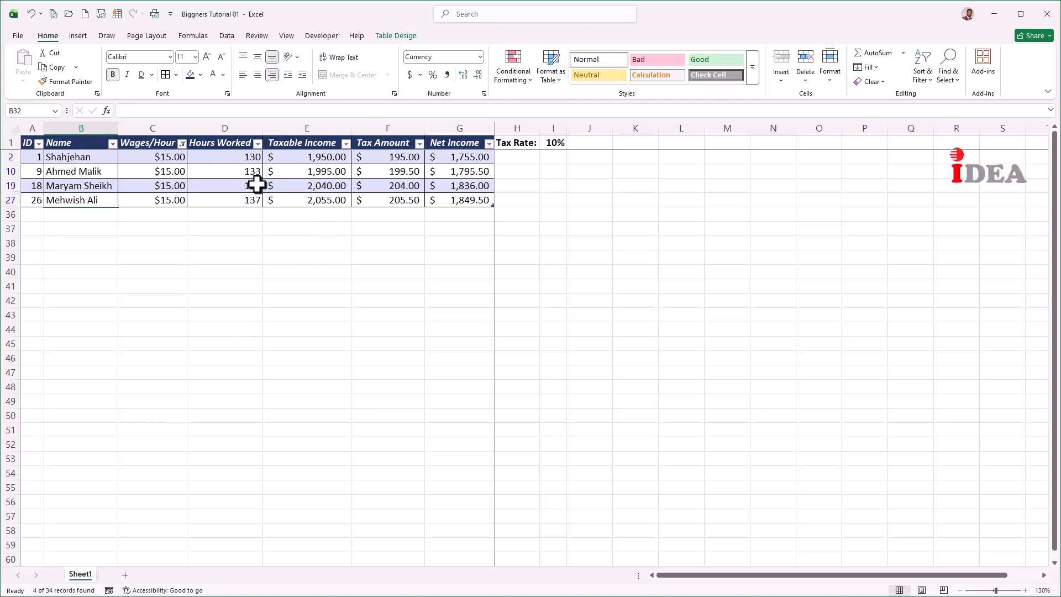
# Step: Select all values in the Wages/Hour filter to restore every row, and check the summary rows
pyautogui.click(182, 143)
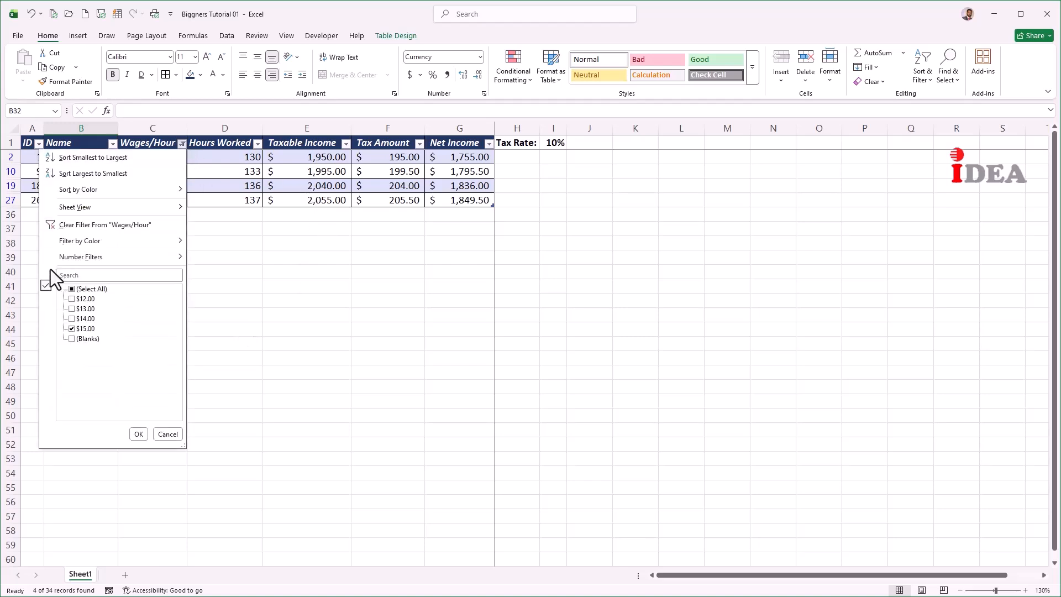
pyautogui.click(72, 291)
pyautogui.click(136, 434)
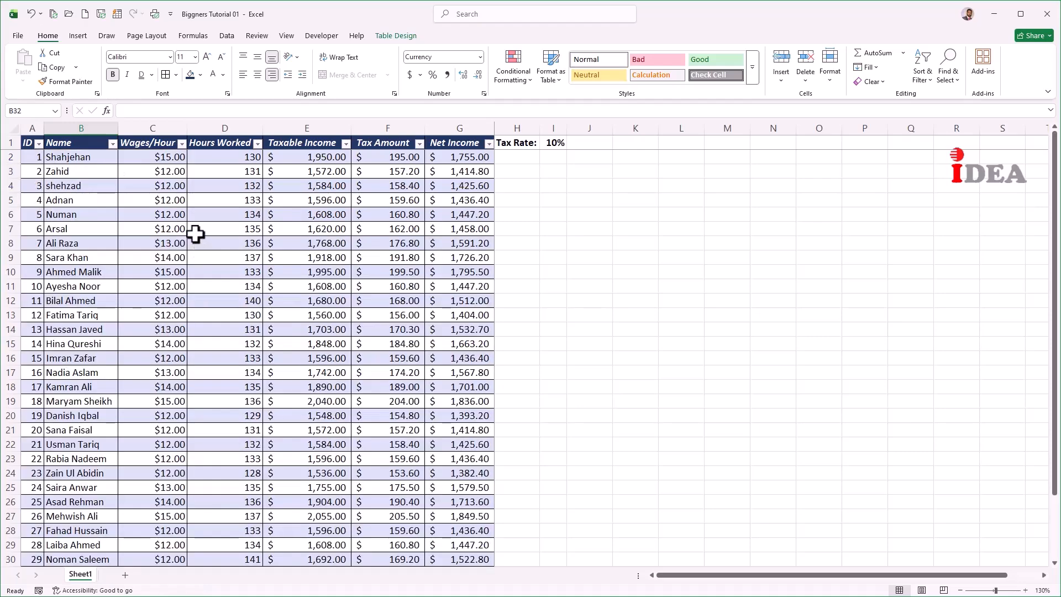
pyautogui.scroll(-6, 196, 235)
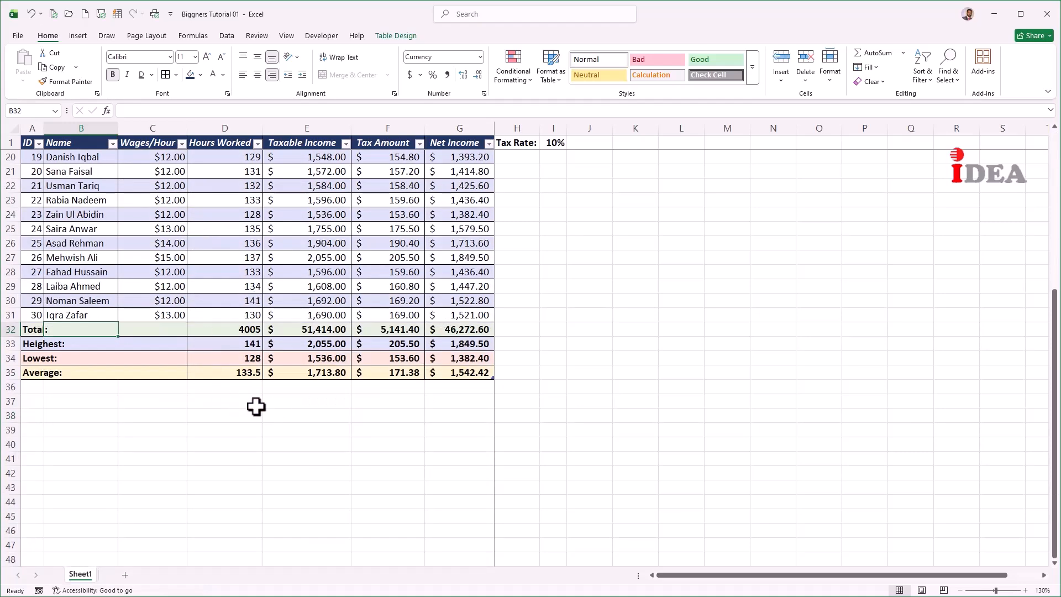
pyautogui.scroll(6, 291, 303)
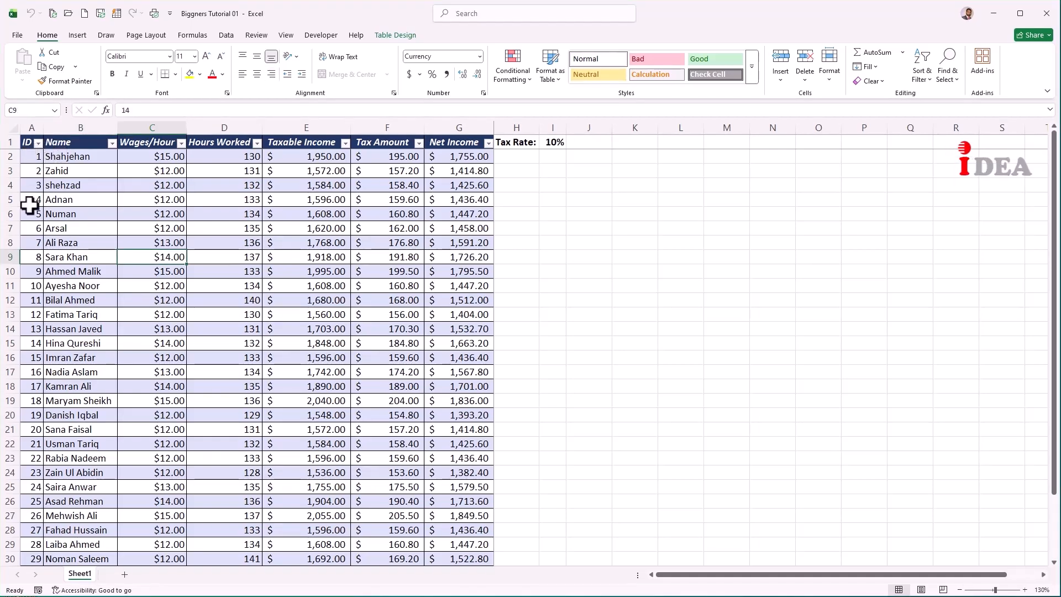
# Step: Insert a 2-D stacked column chart from the range A1:G16
pyautogui.moveTo(28, 144); pyautogui.dragTo(458, 358)
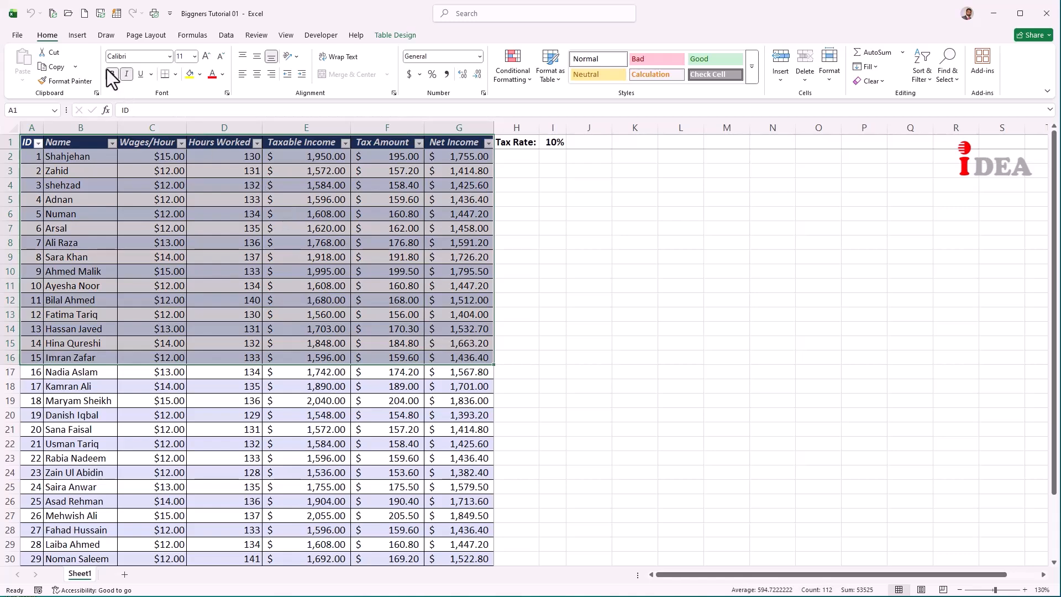
pyautogui.click(77, 36)
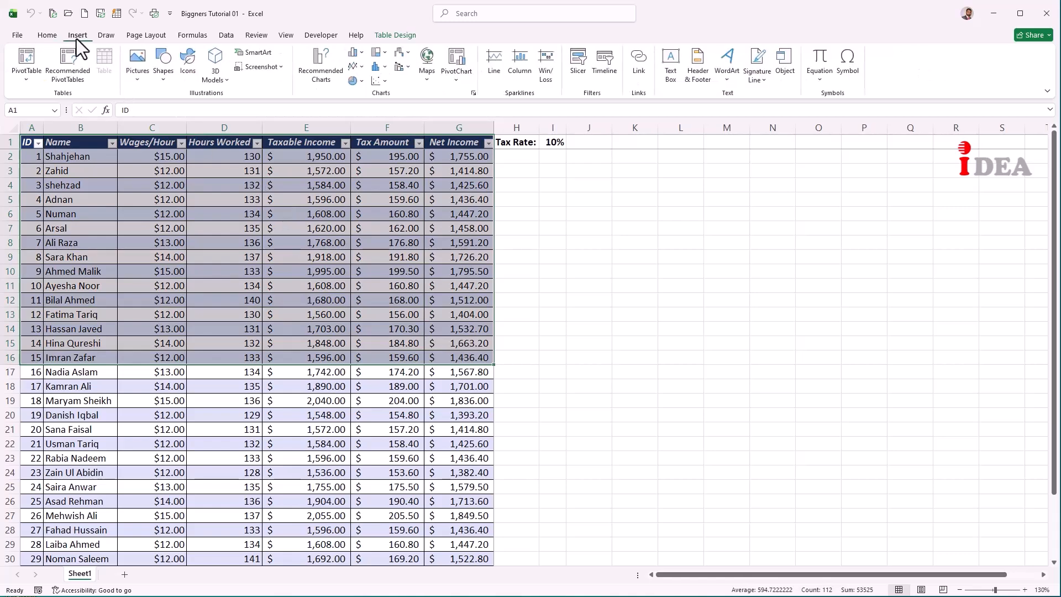
pyautogui.click(364, 57)
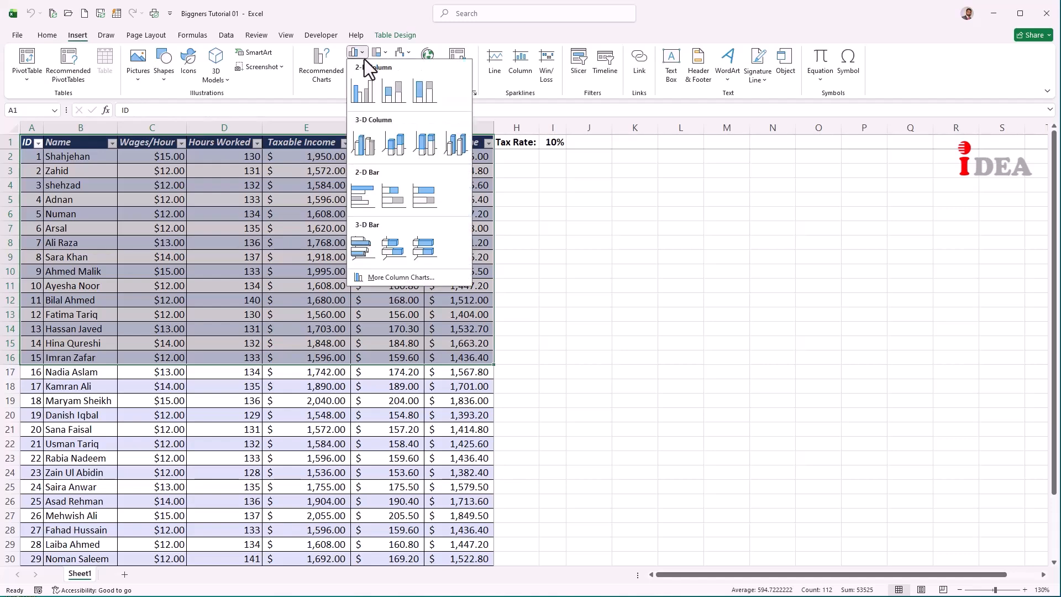
pyautogui.click(384, 92)
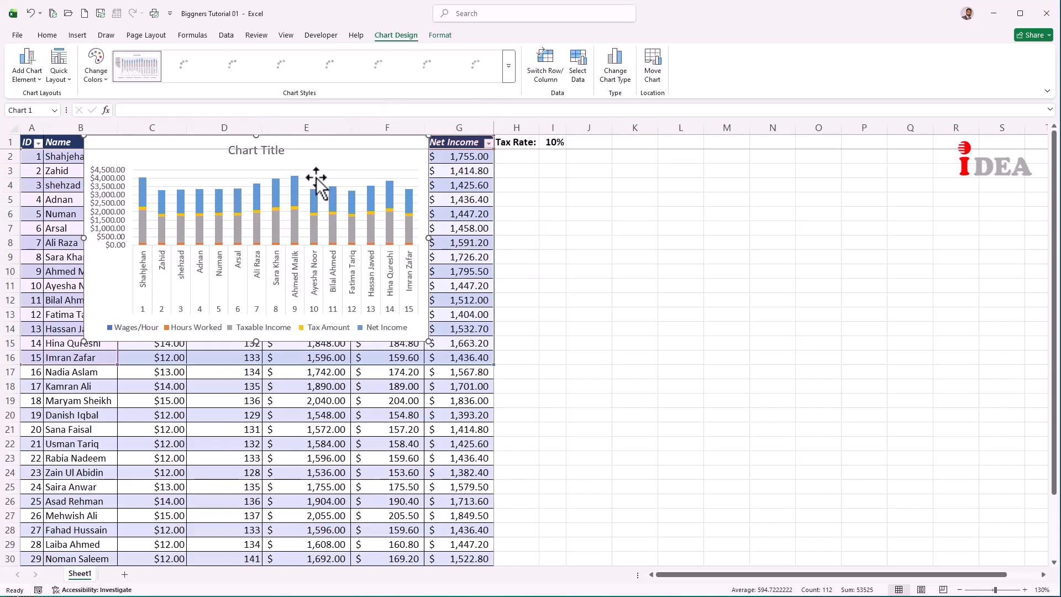
# Step: Move the chart down to start at about row 4, and enlarge it to reach column K and row 22
pyautogui.moveTo(333, 146); pyautogui.dragTo(334, 192)
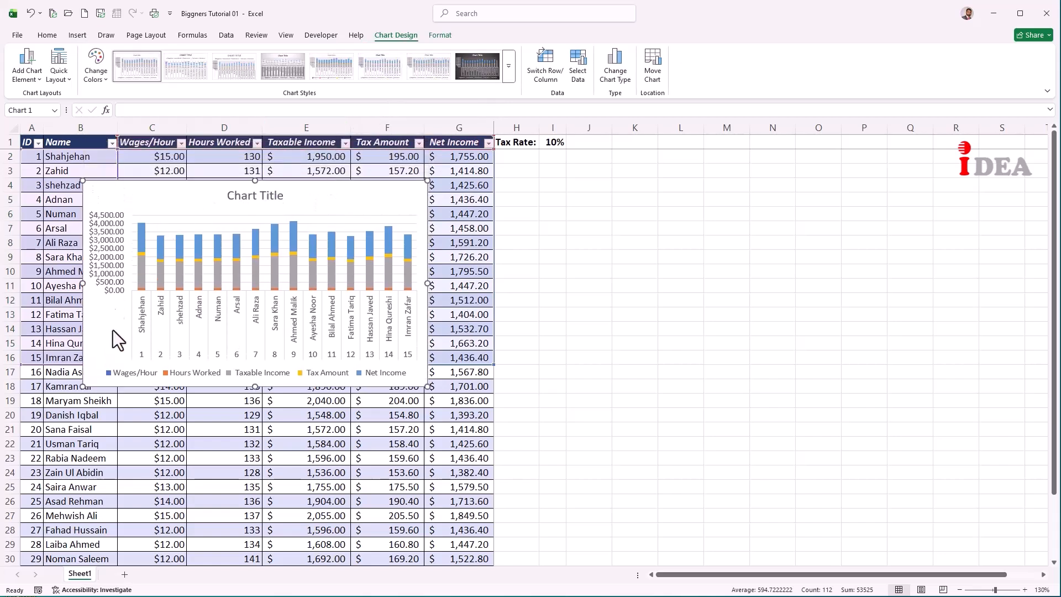
pyautogui.moveTo(426, 283); pyautogui.dragTo(653, 307)
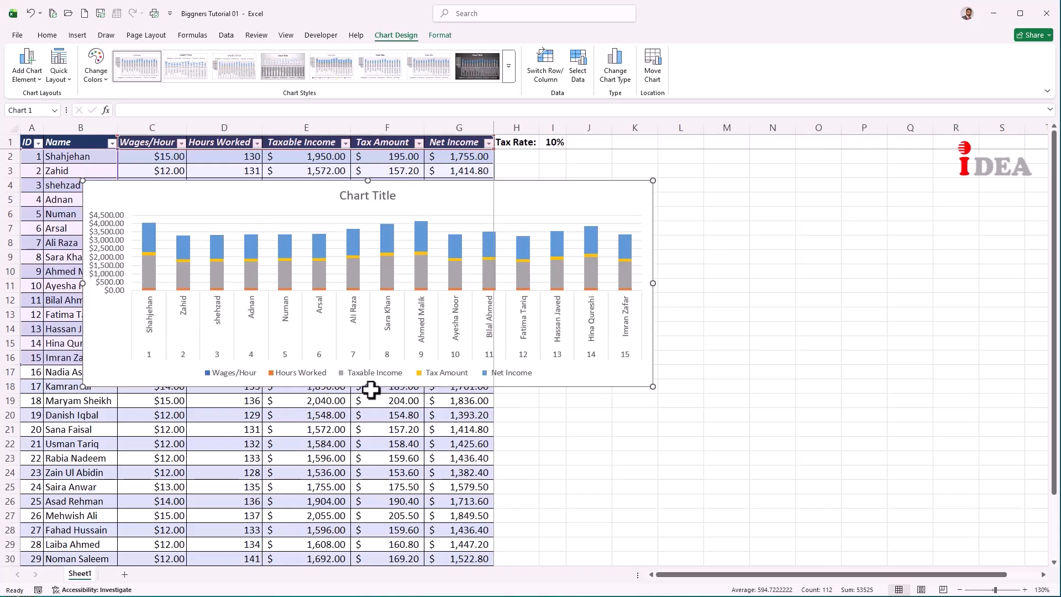
pyautogui.moveTo(368, 387); pyautogui.dragTo(373, 454)
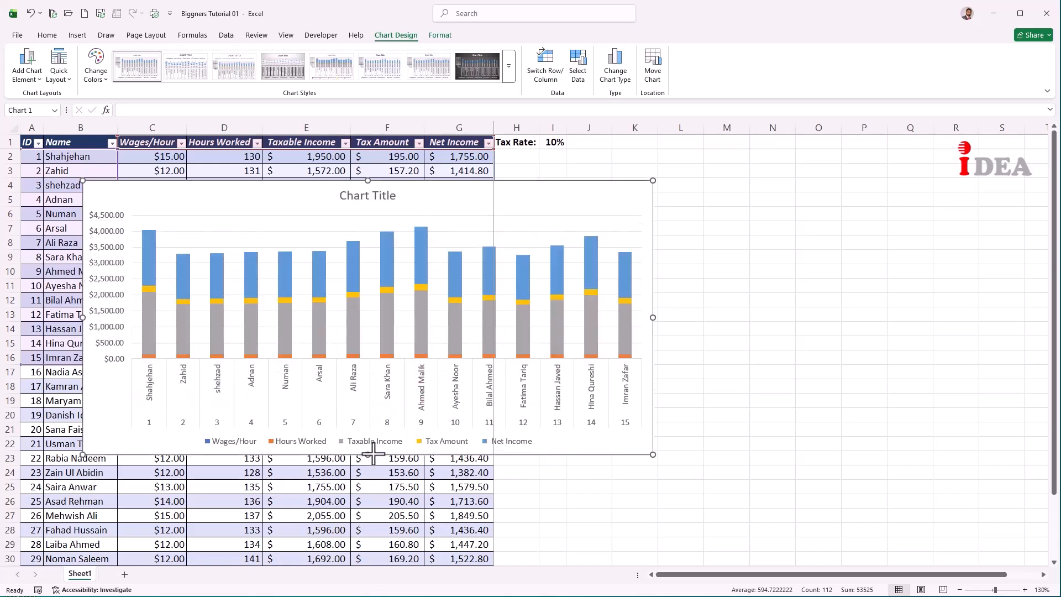
# Step: Try toggling the chart's axes, axis titles and chart title, restoring each one
pyautogui.click(528, 196)
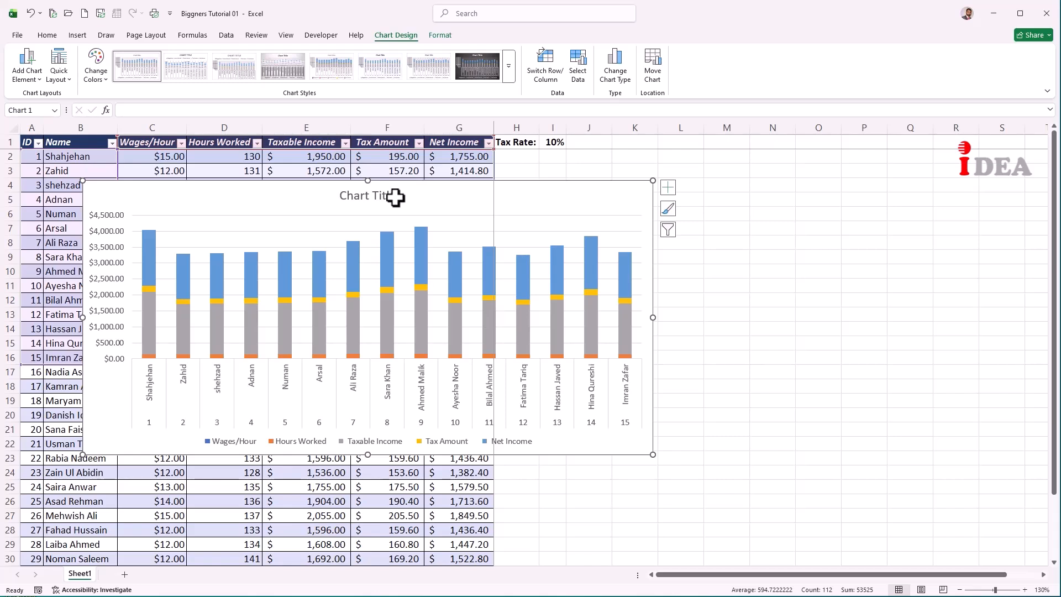
pyautogui.click(352, 197)
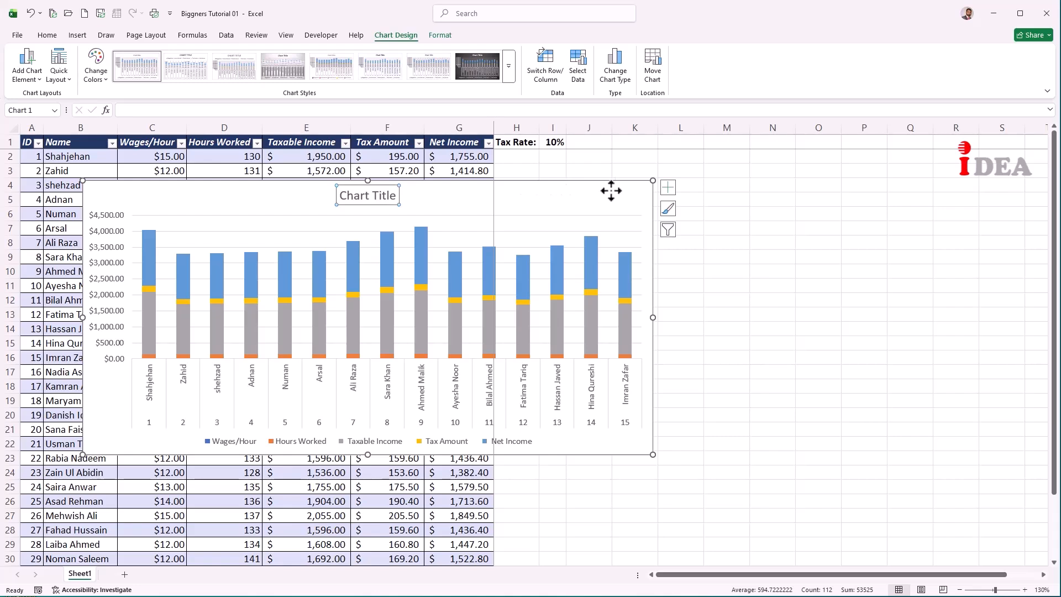
pyautogui.click(668, 191)
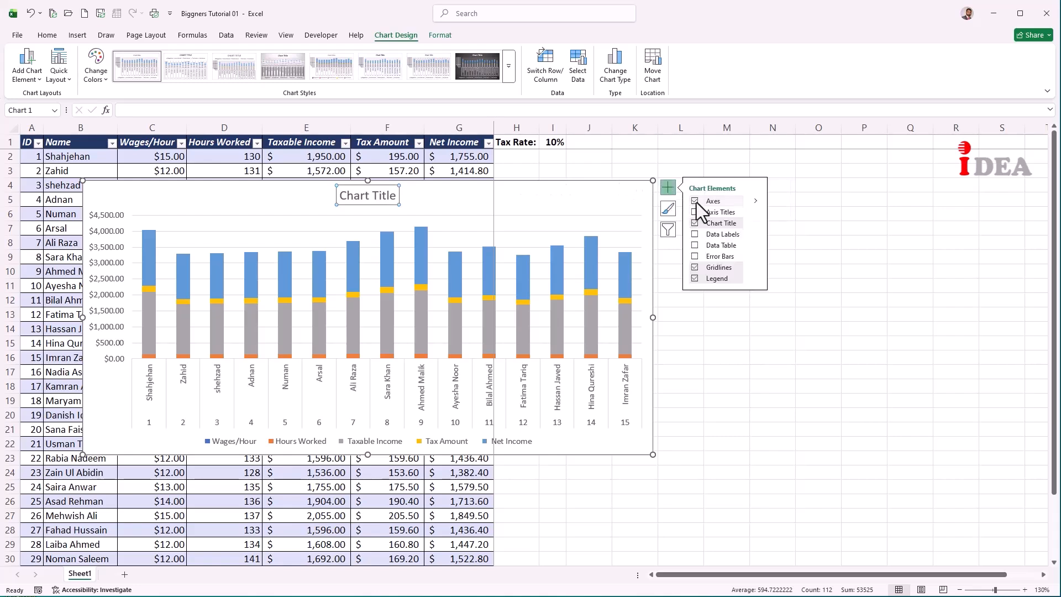
pyautogui.click(696, 202)
pyautogui.click(696, 202)
pyautogui.click(695, 213)
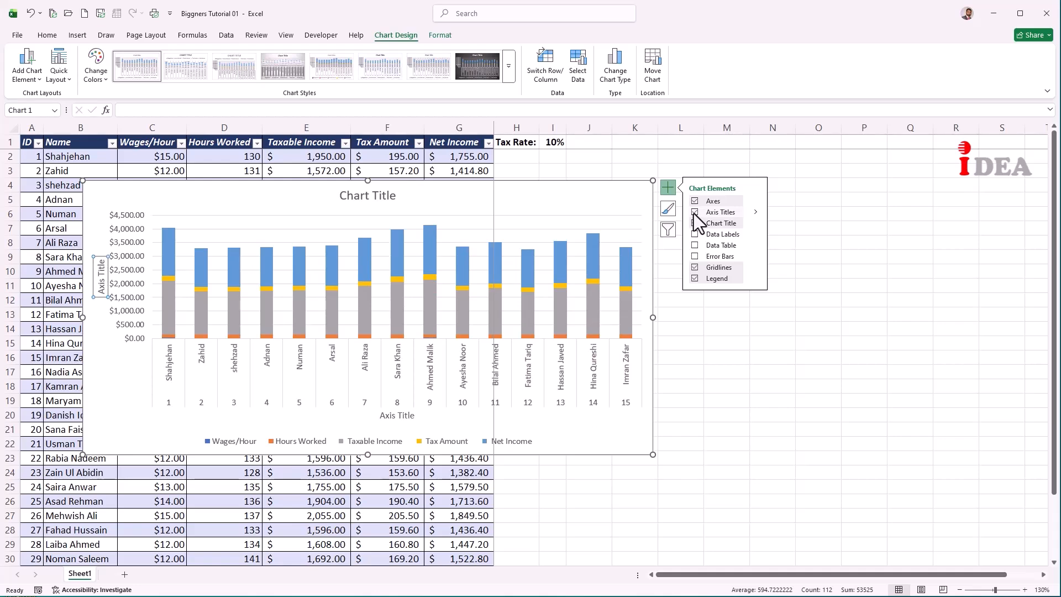
pyautogui.click(695, 213)
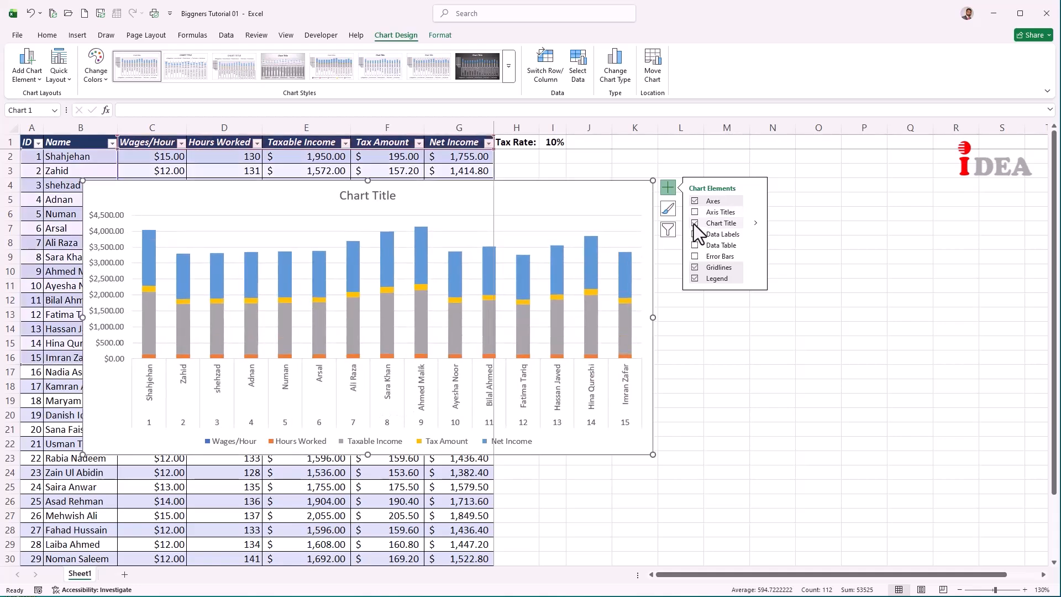
pyautogui.click(694, 223)
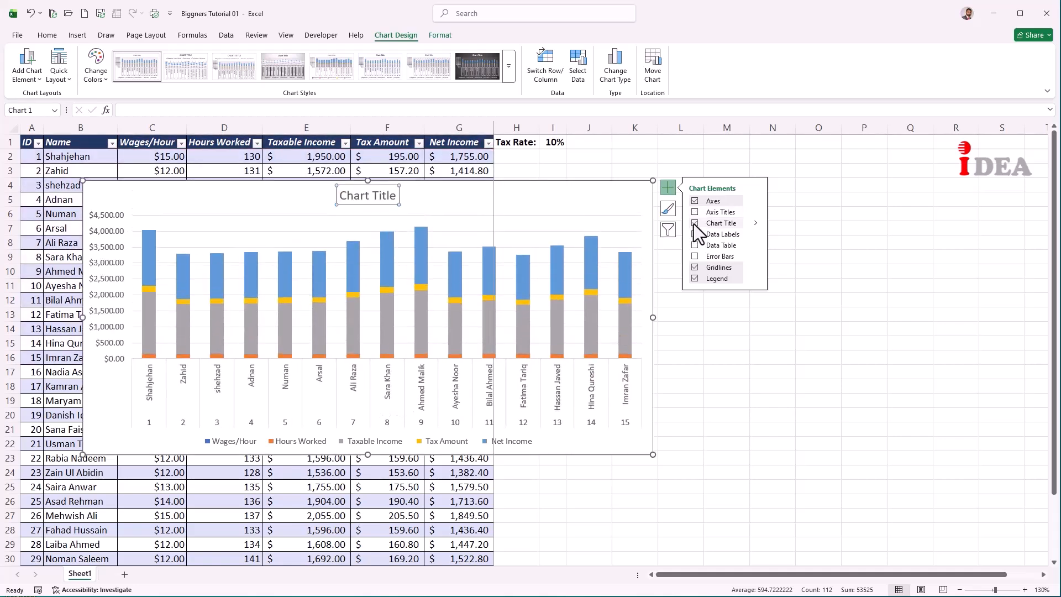
# Step: Try showing data labels on the chart's columns and remove them again
pyautogui.click(693, 236)
pyautogui.click(694, 236)
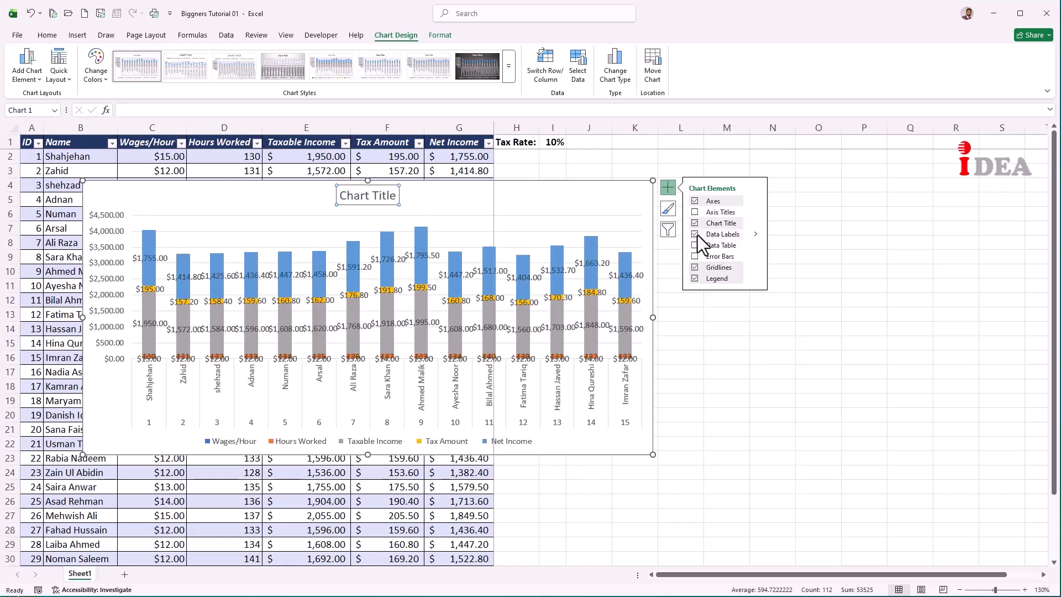
pyautogui.click(697, 239)
# Step: Add a data table to the chart and move the chart so it starts near cell A3
pyautogui.click(694, 247)
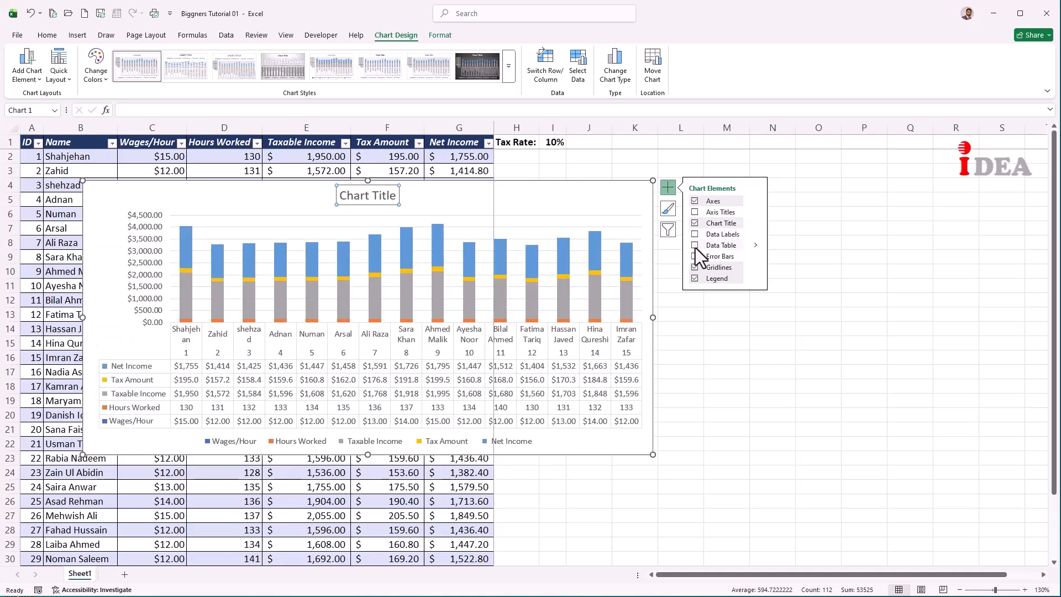
pyautogui.click(695, 248)
pyautogui.click(659, 166)
pyautogui.moveTo(429, 193); pyautogui.dragTo(403, 183)
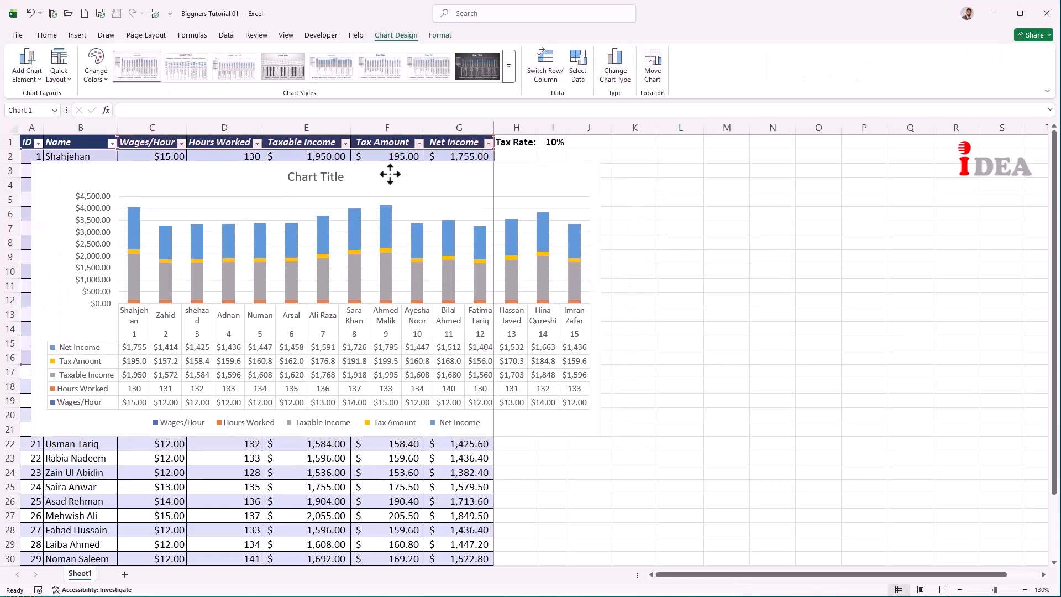